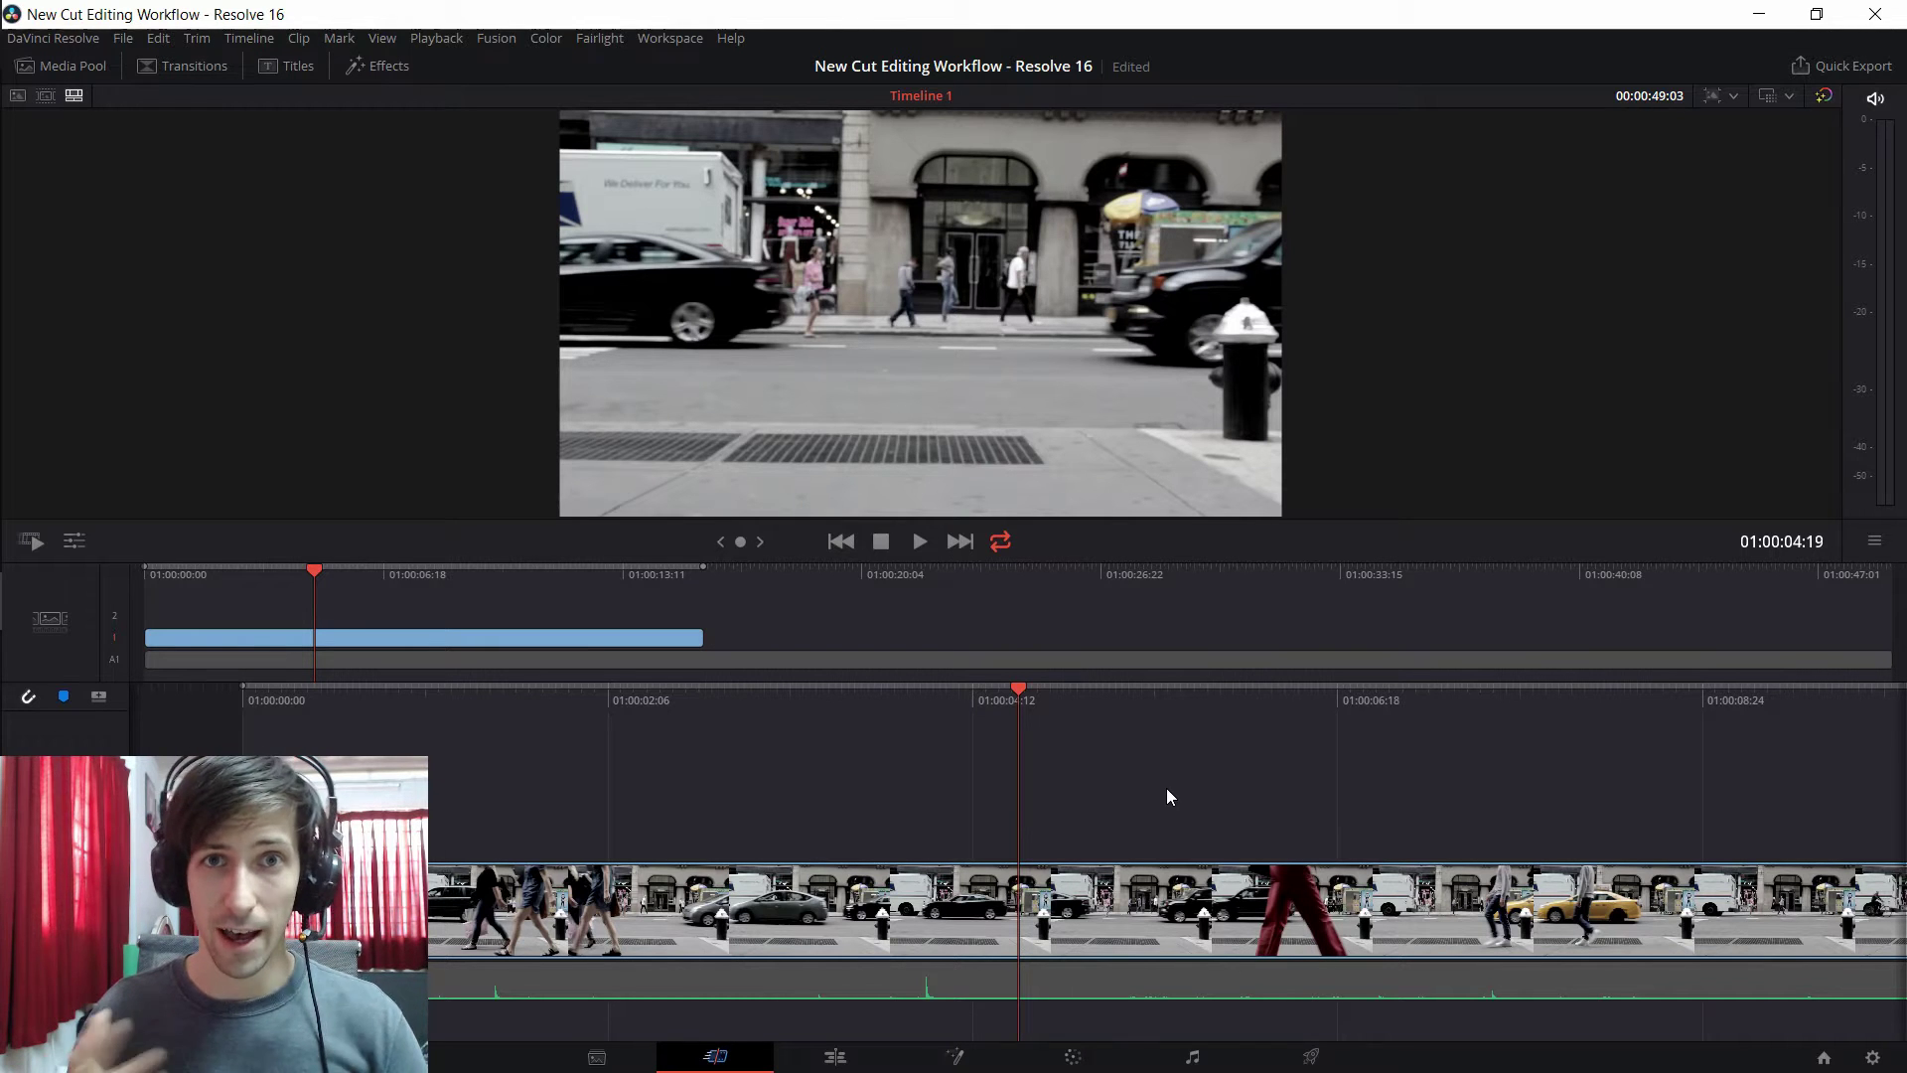
- Switch between the full editing and simplified Cut workspaces
left_click(866, 1060)
left_click(735, 1059)
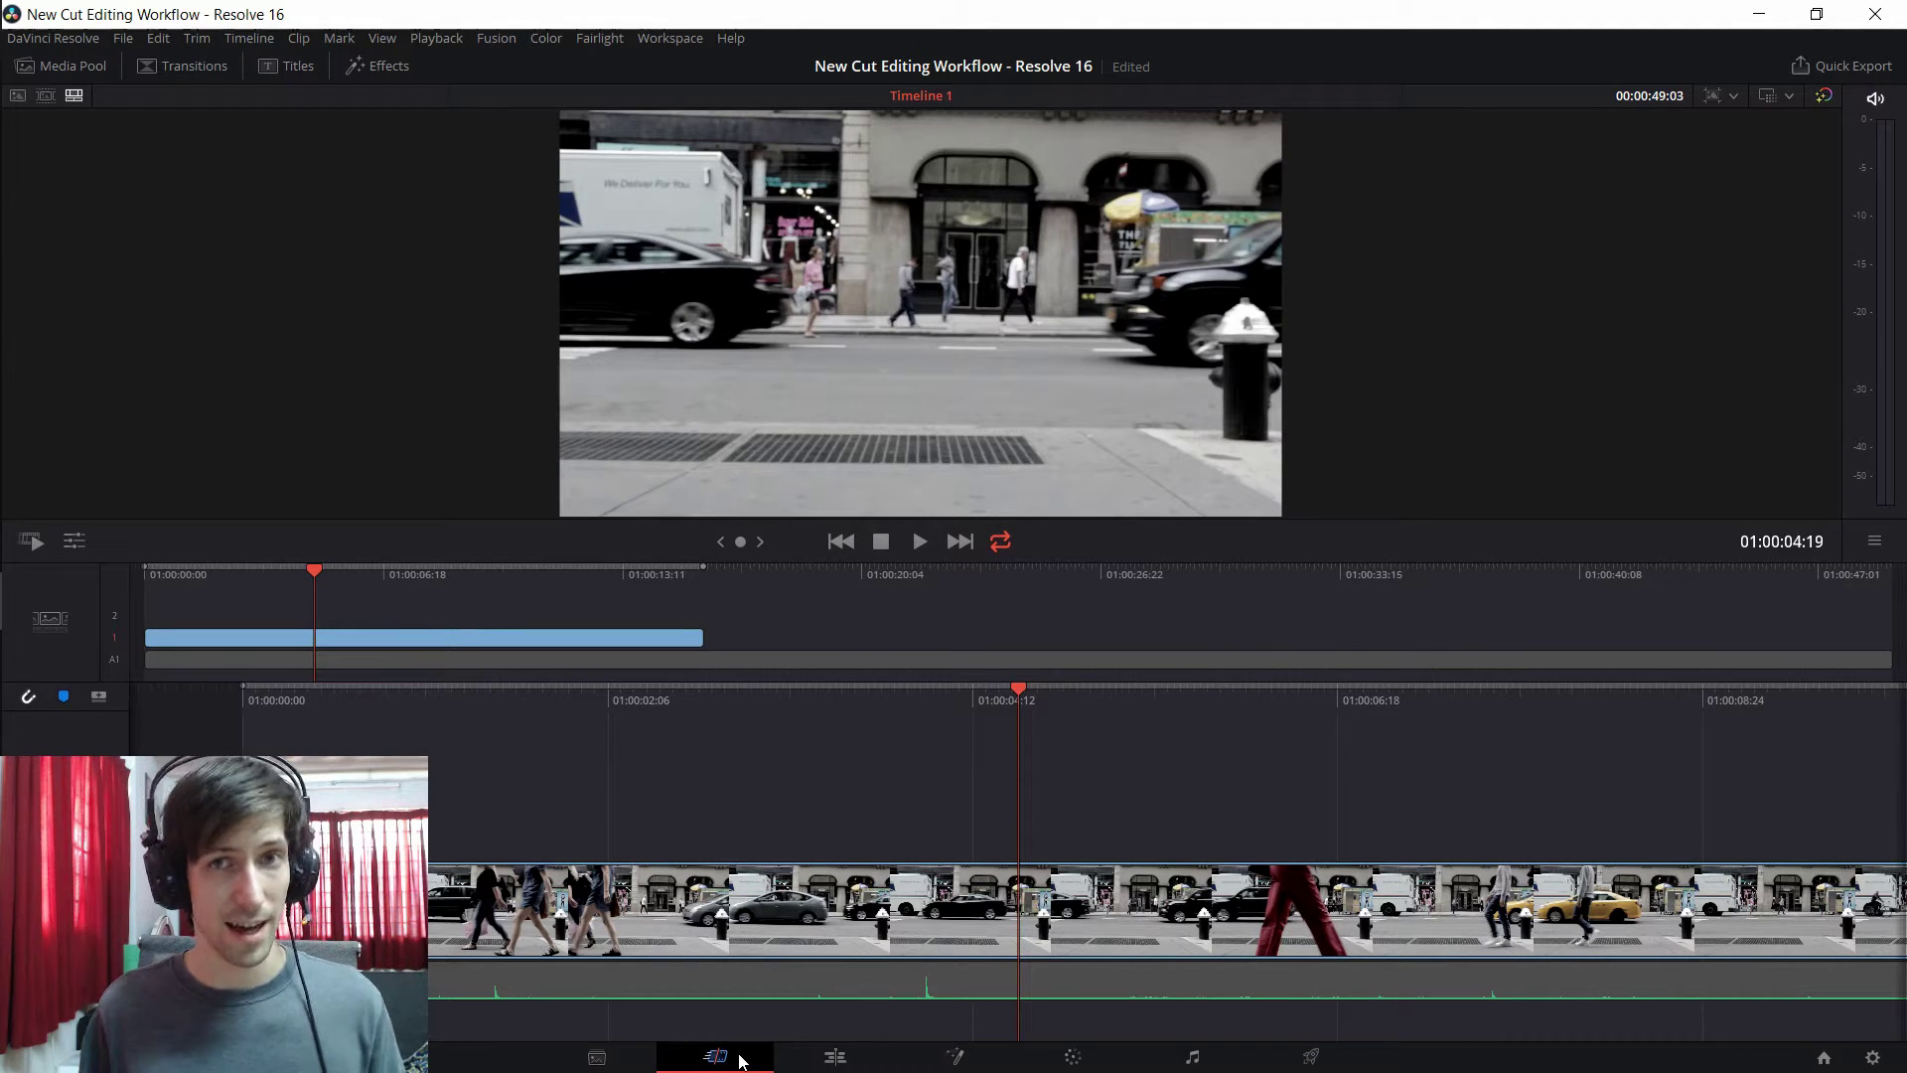
left_click(838, 1057)
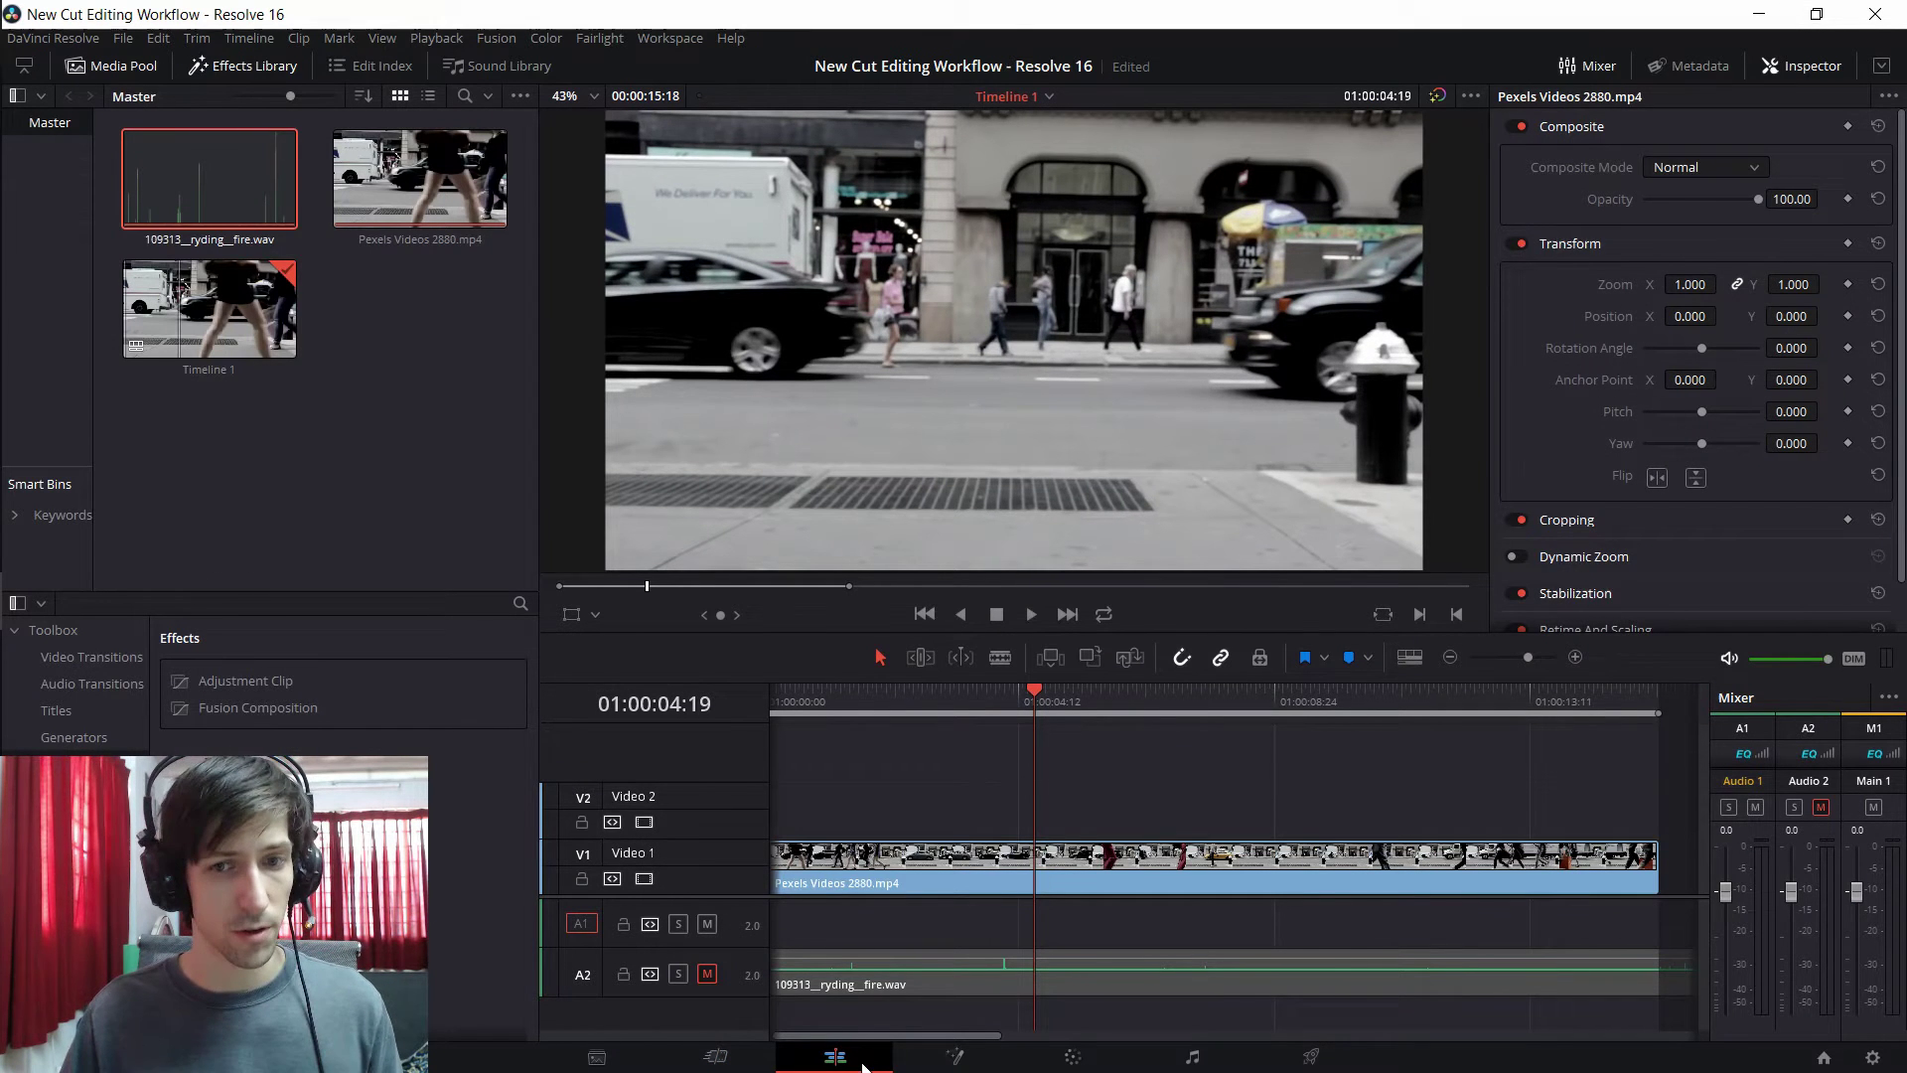
scroll(1559, 403, "down", 1)
scroll(1559, 403, "up", 1)
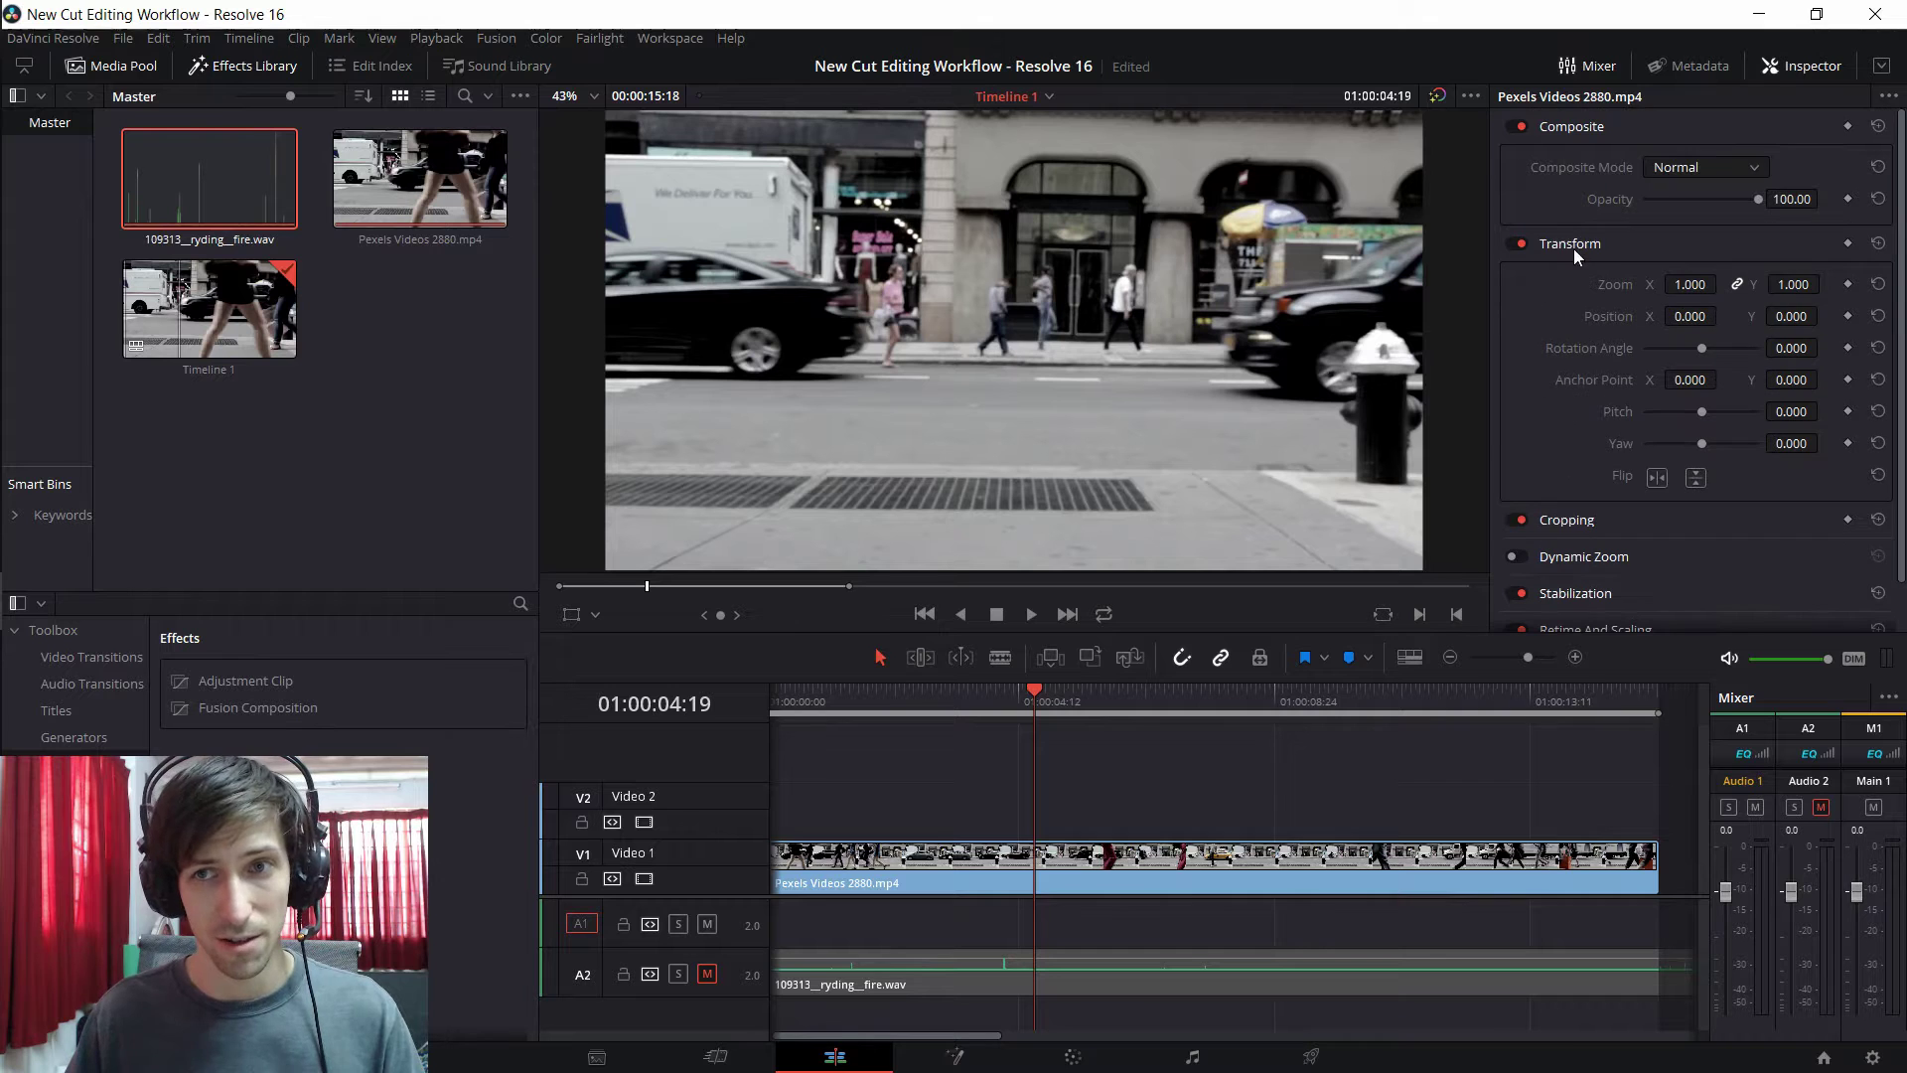
left_click(715, 1055)
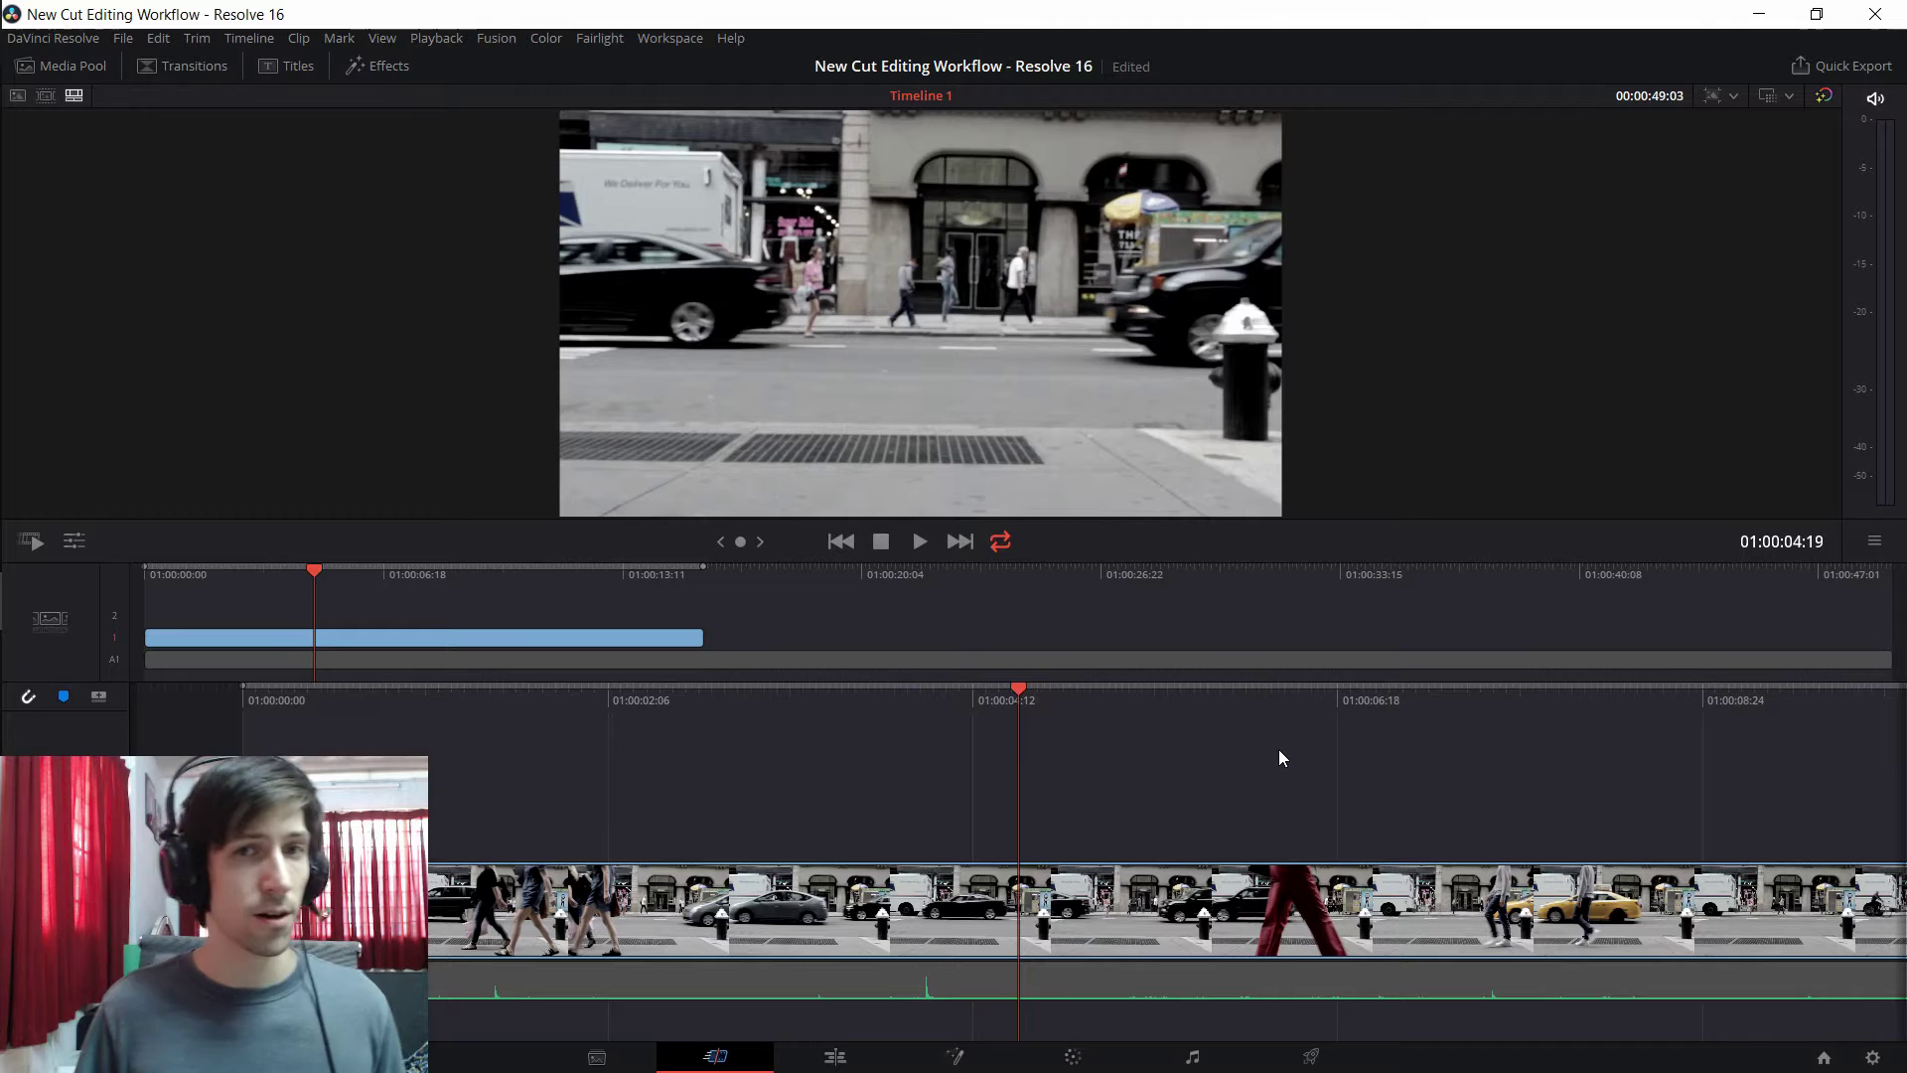
- Scrub through the street footage and timeline to look for a cut point
left_click(1090, 810)
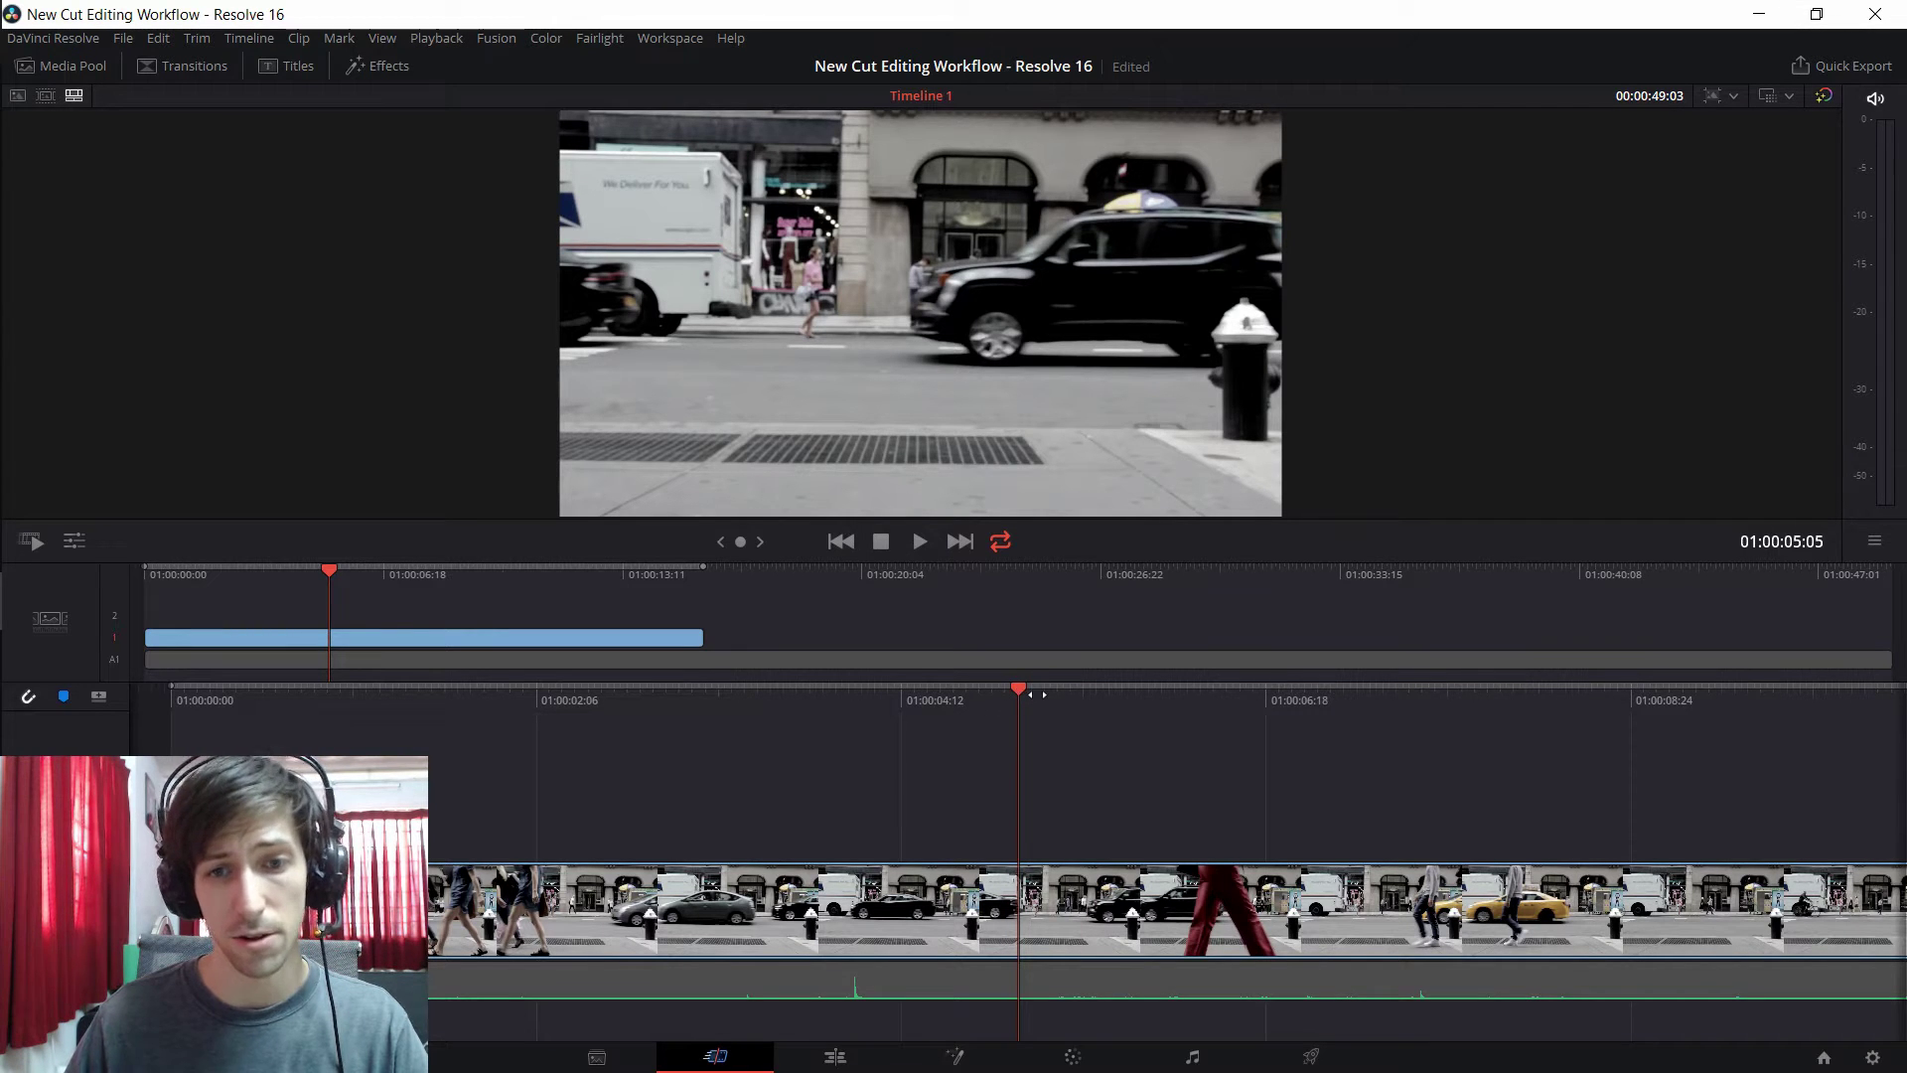
mouse_move(1168, 697)
left_mouse_down()
mouse_move(515, 673)
mouse_move(1187, 690)
mouse_move(543, 756)
mouse_move(1160, 713)
left_mouse_up()
left_click_drag(1312, 702, 1384, 719)
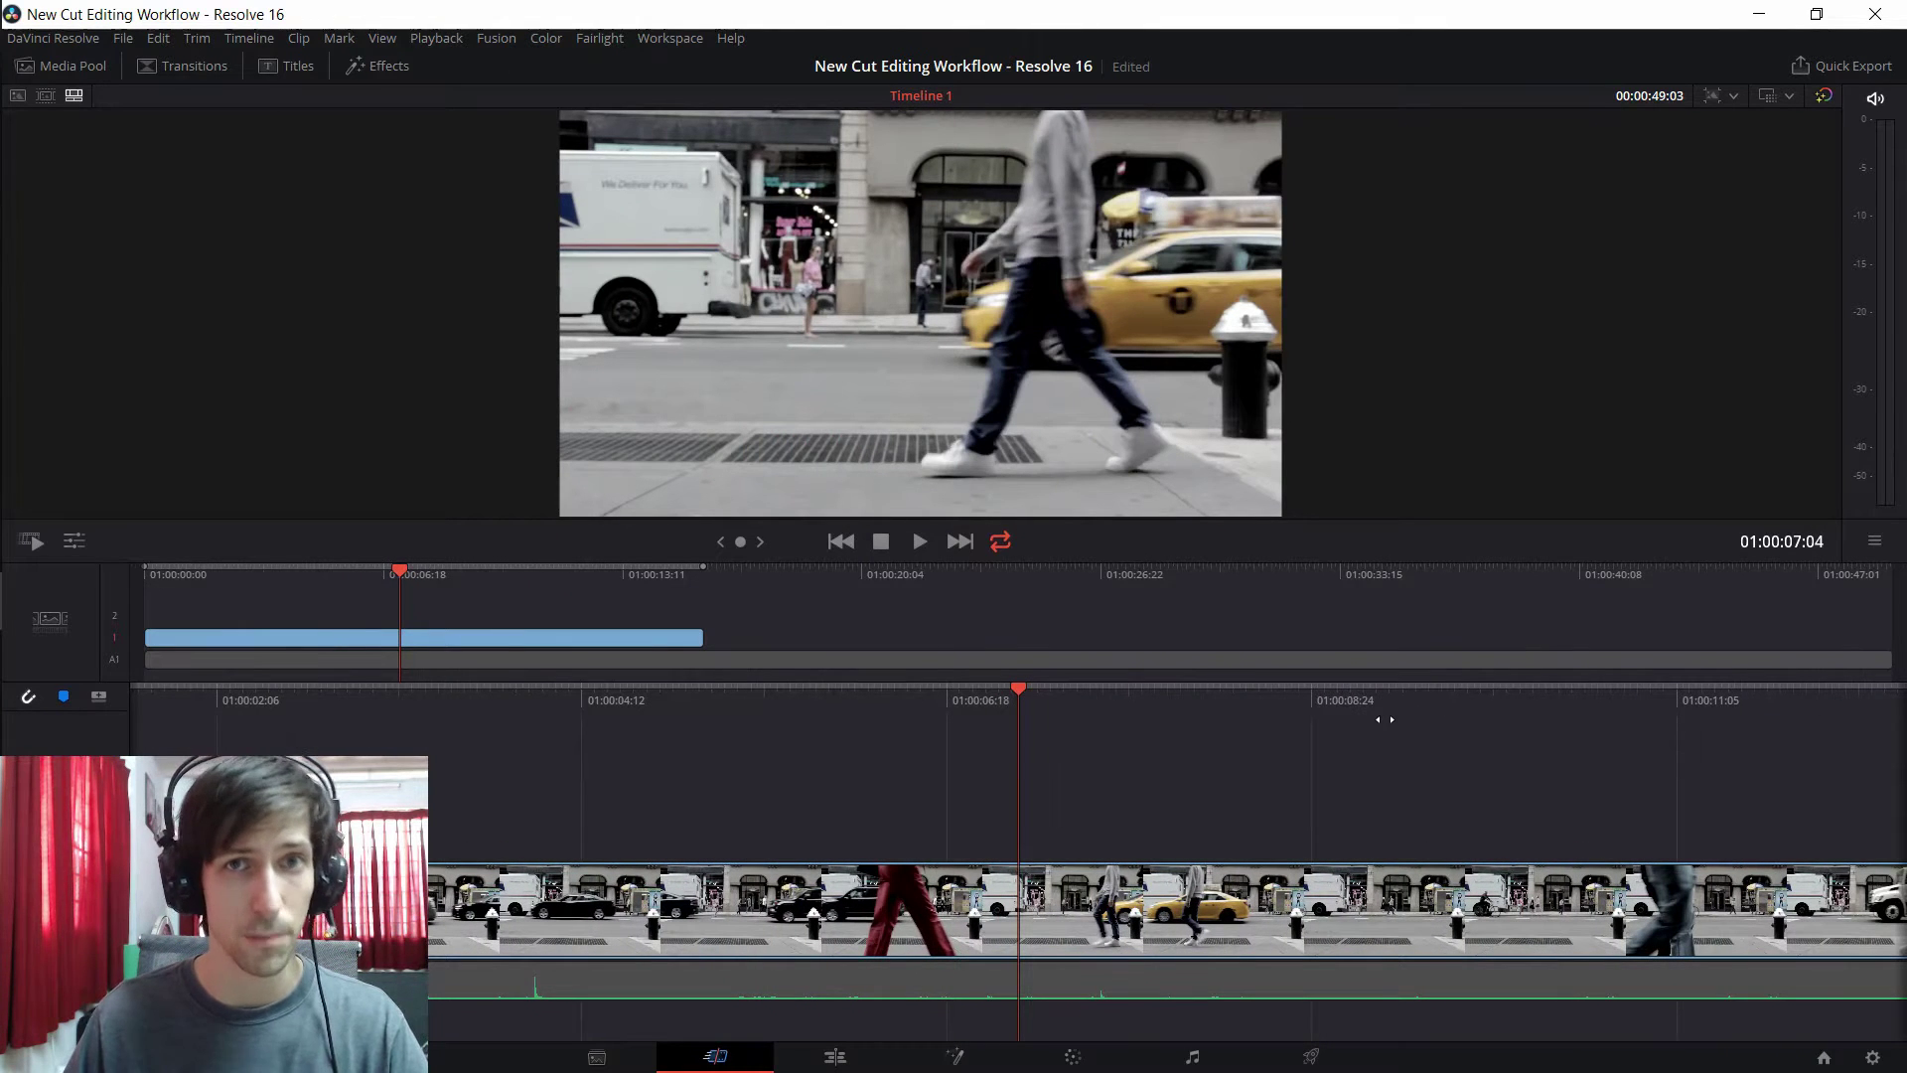
left_click(480, 581)
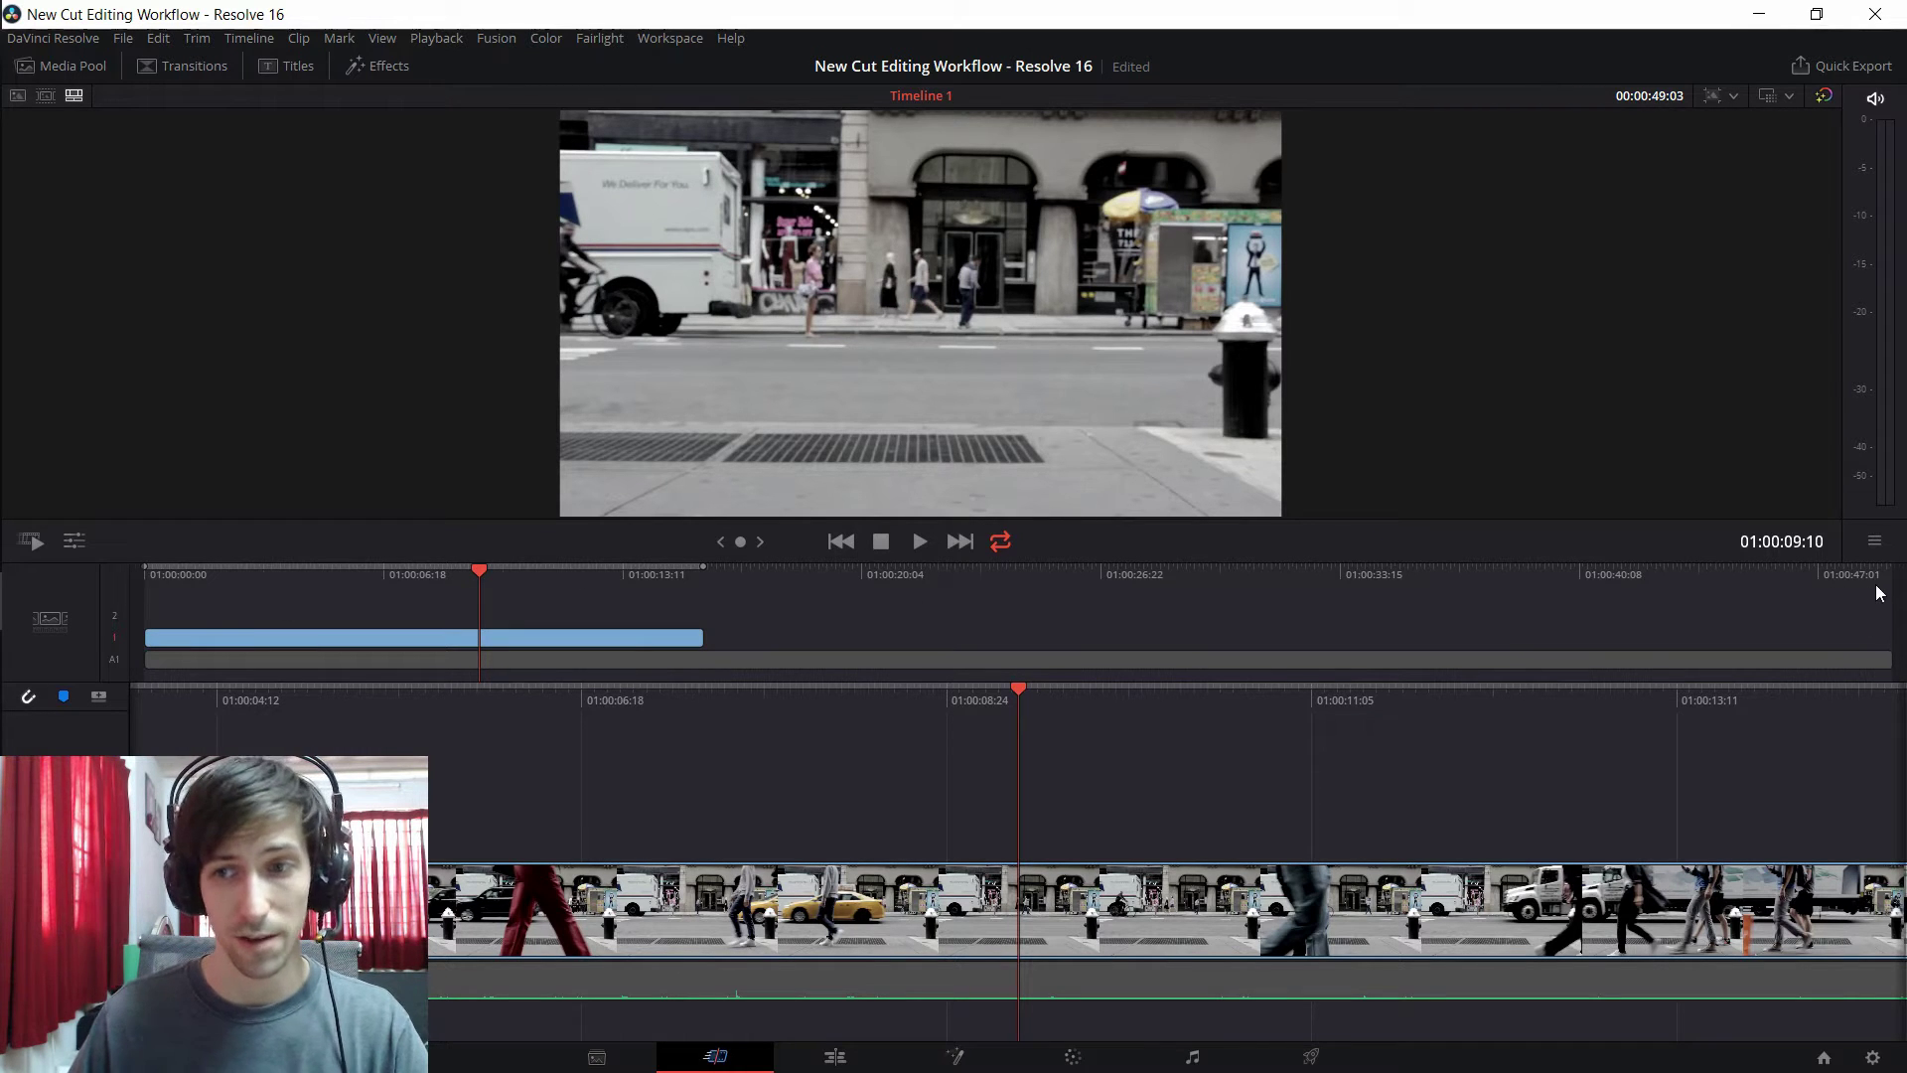
left_click(145, 574)
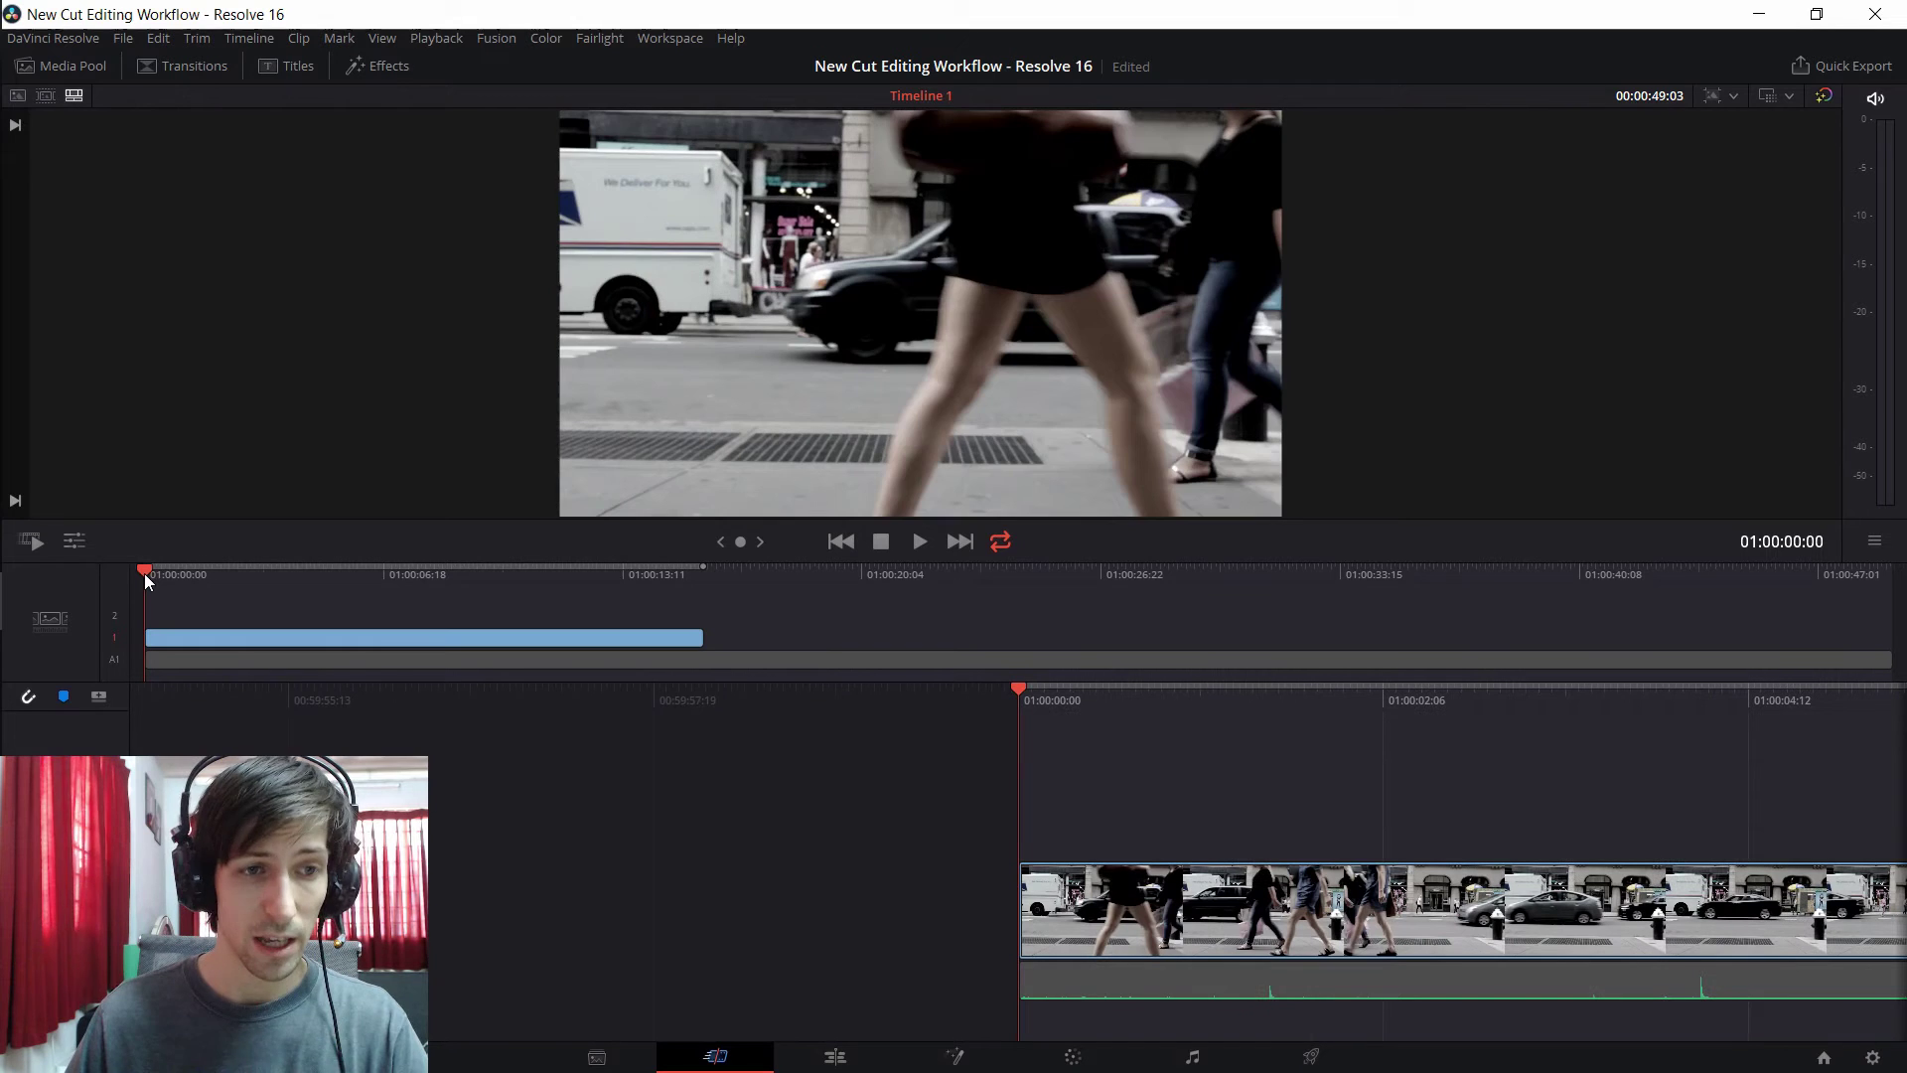
left_click_drag(152, 574, 599, 556)
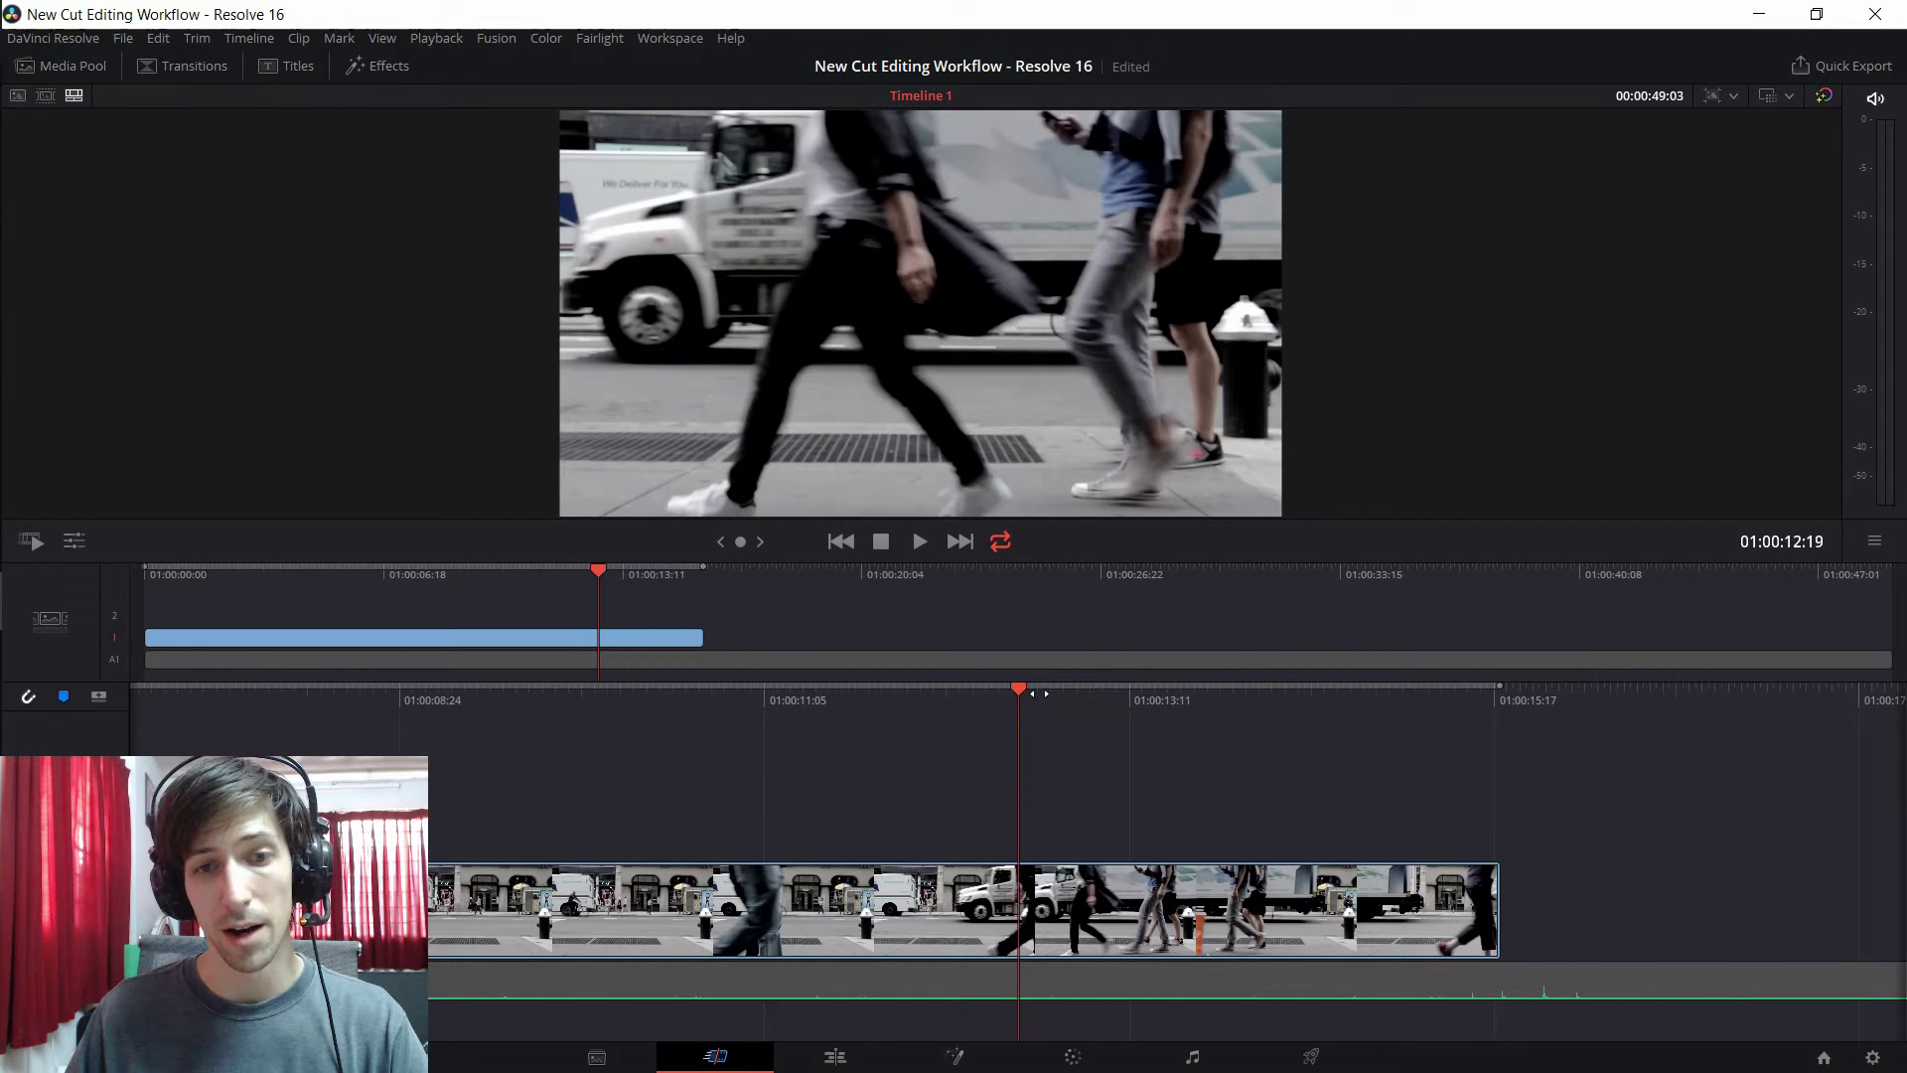
left_click_drag(1015, 700, 1417, 699)
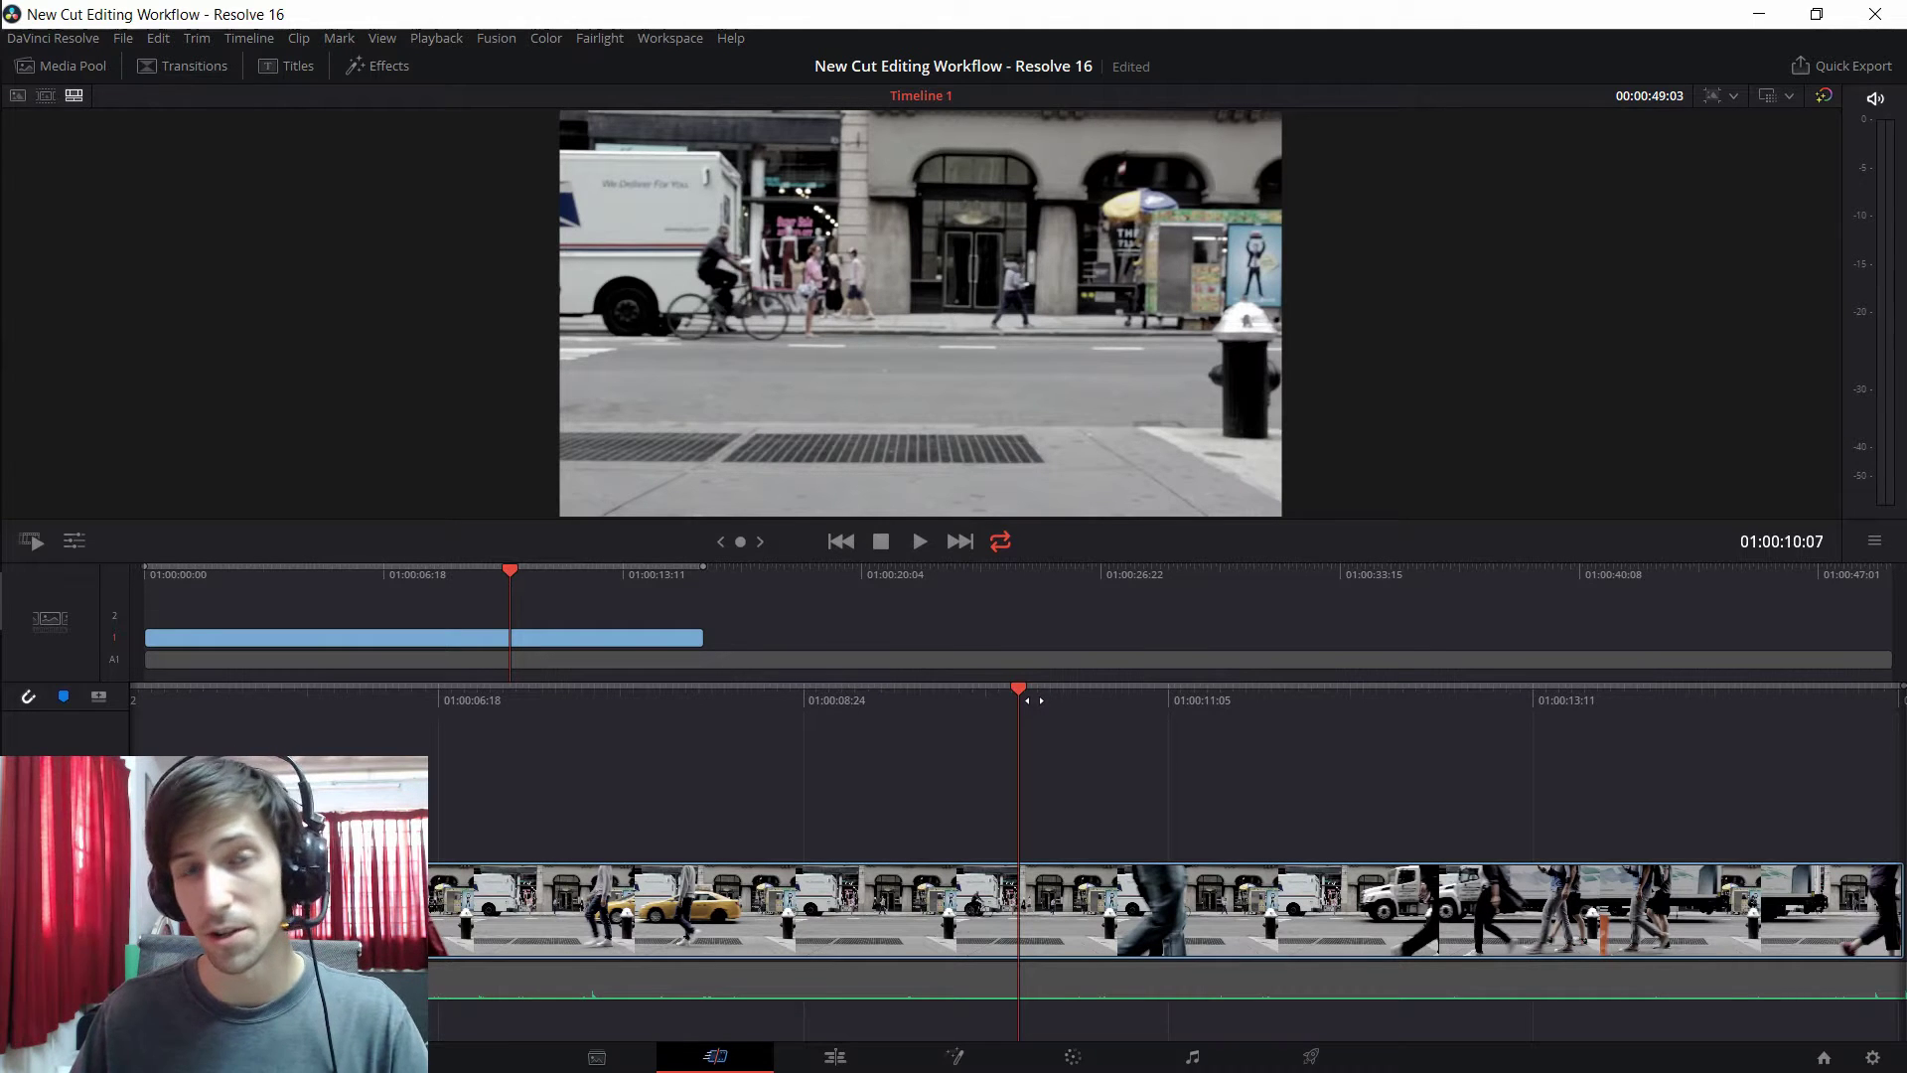
left_click_drag(1034, 699, 1487, 700)
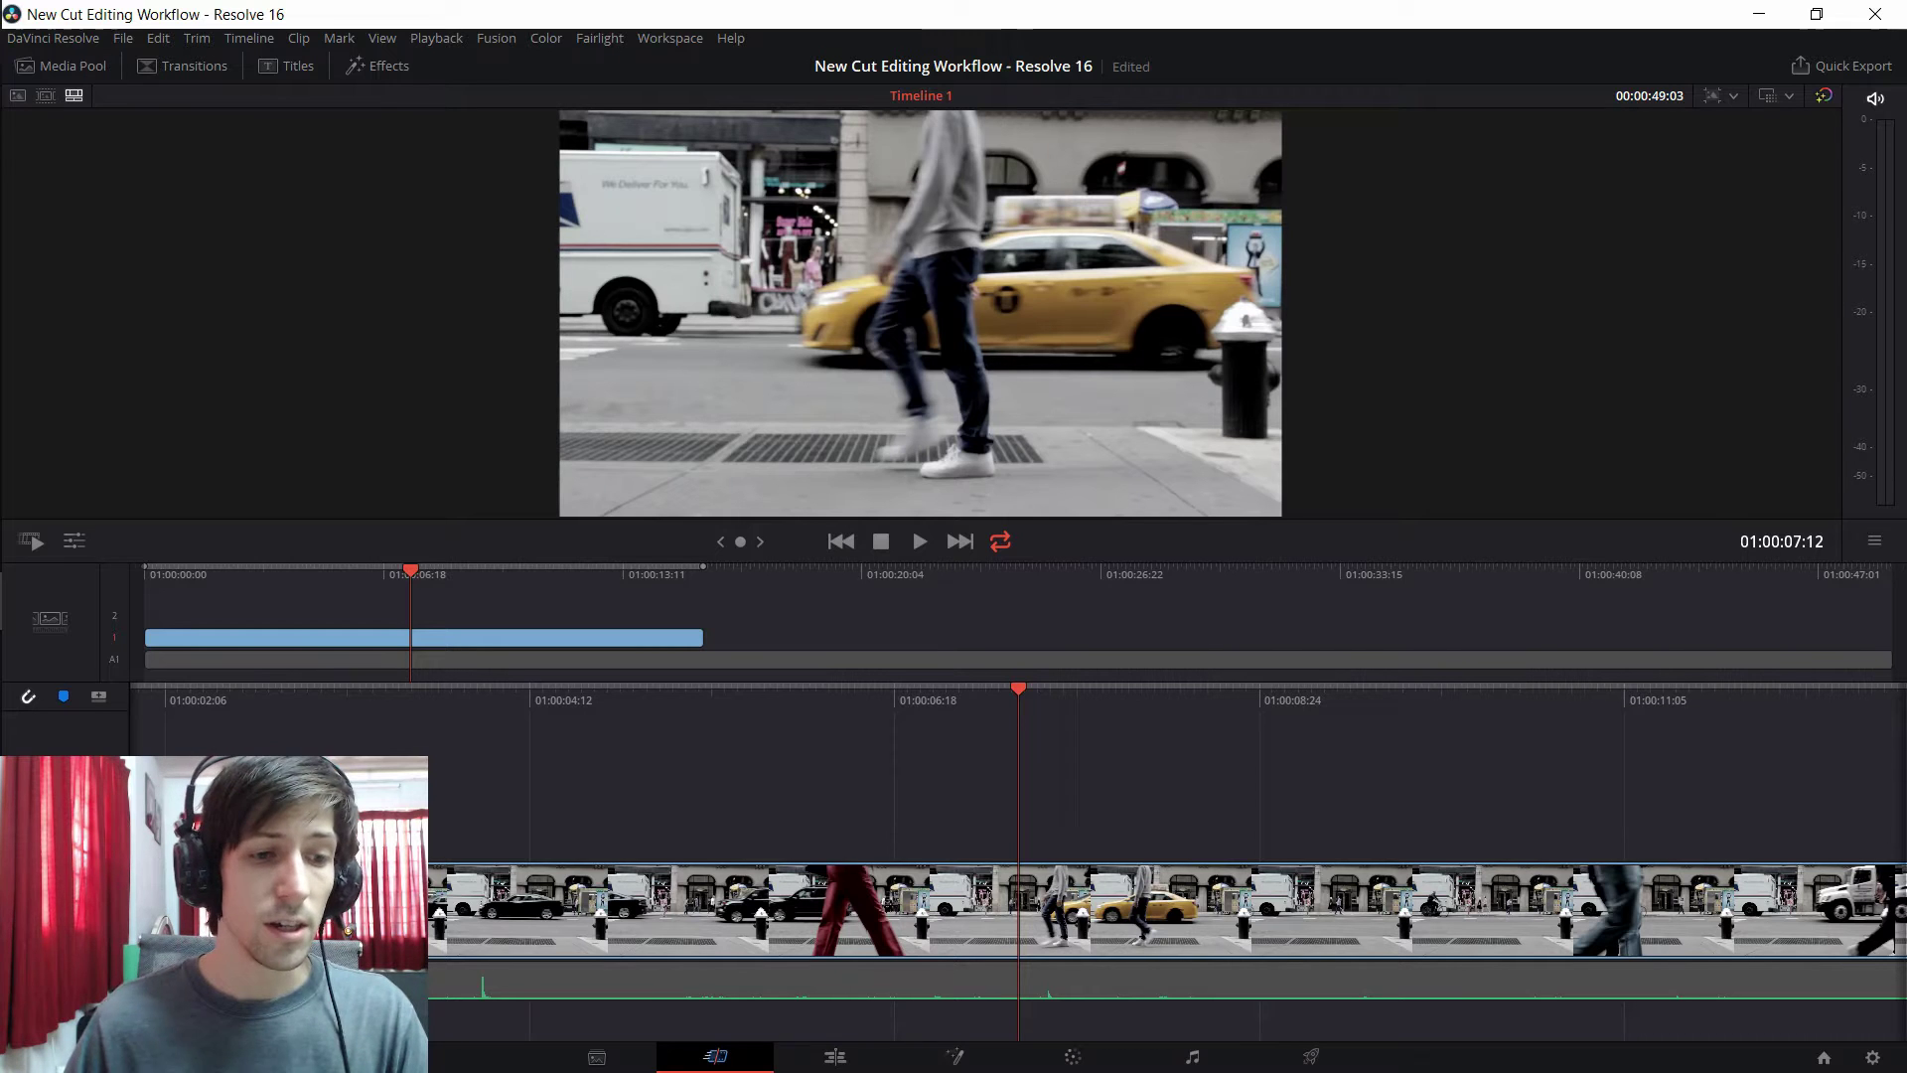
- Select the audio clip and park the playhead at 01:00:04:02
left_click(1192, 982)
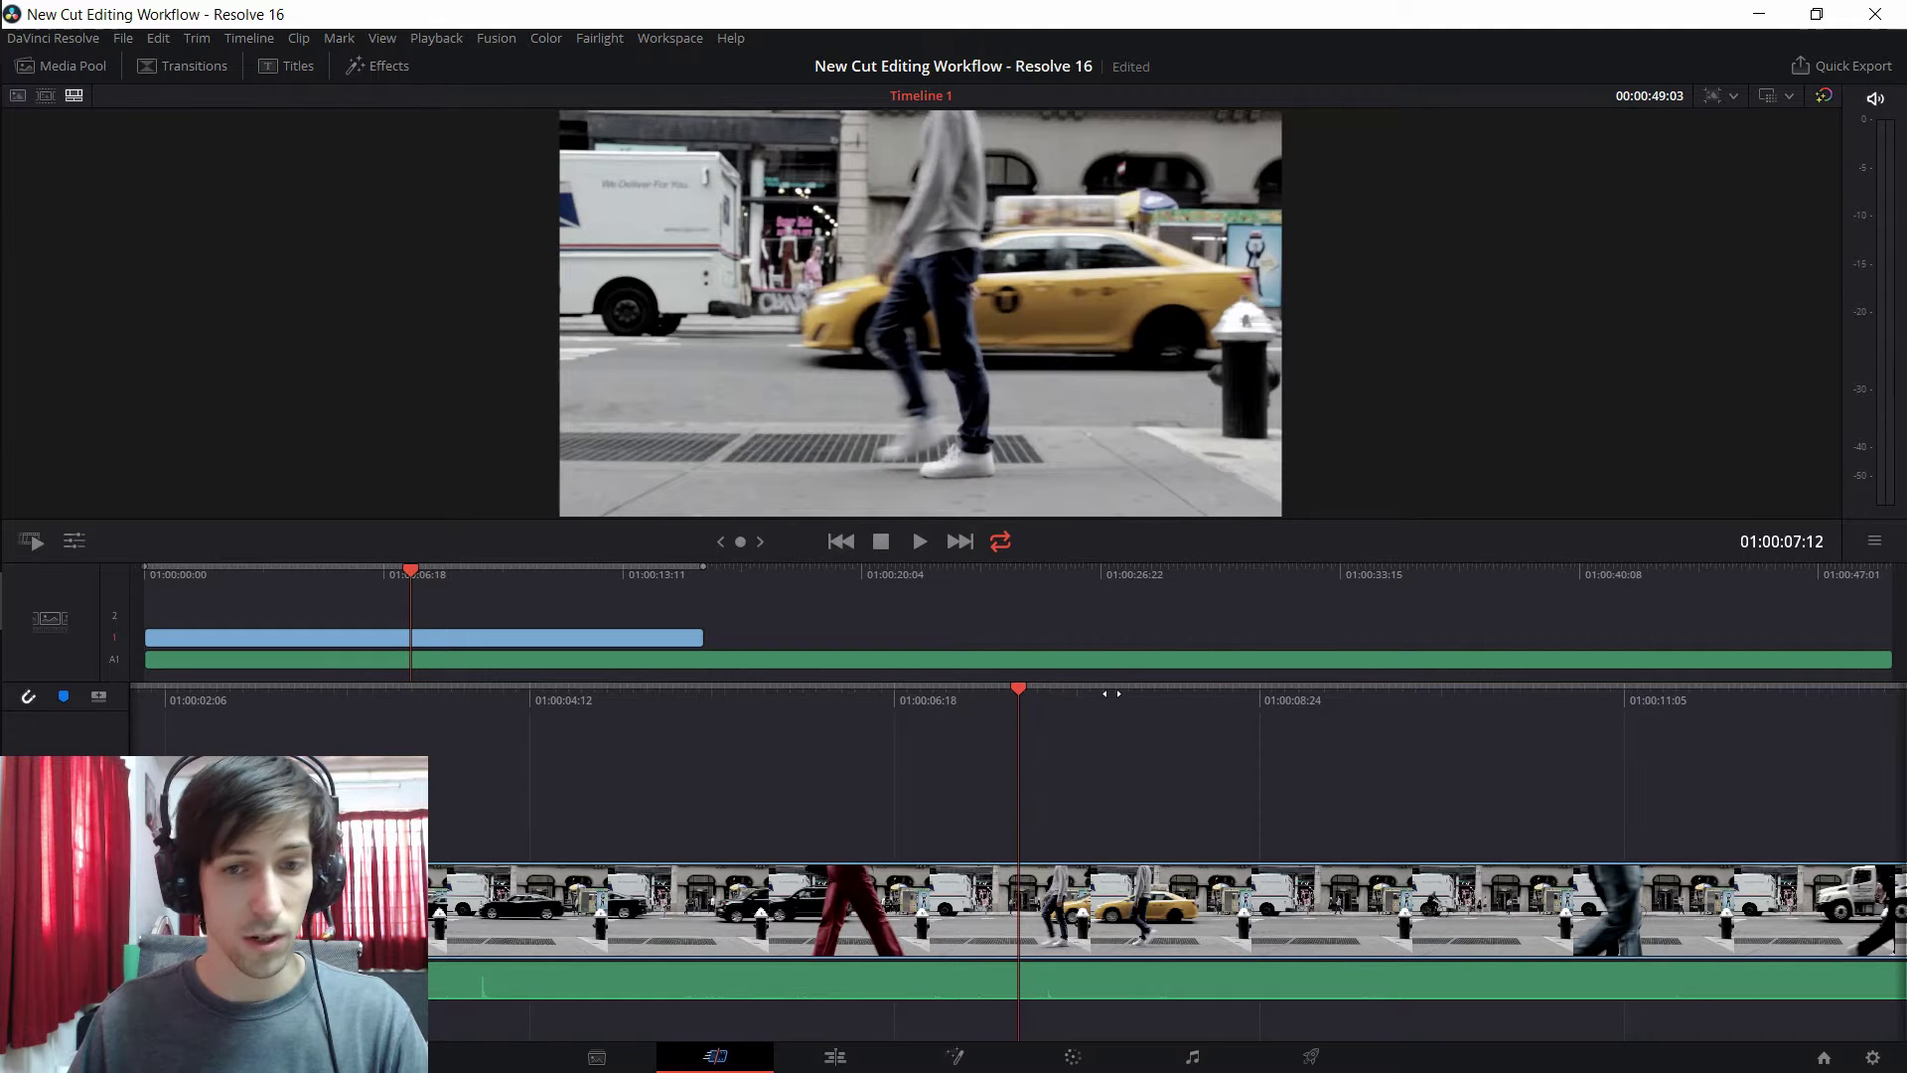
key("space")
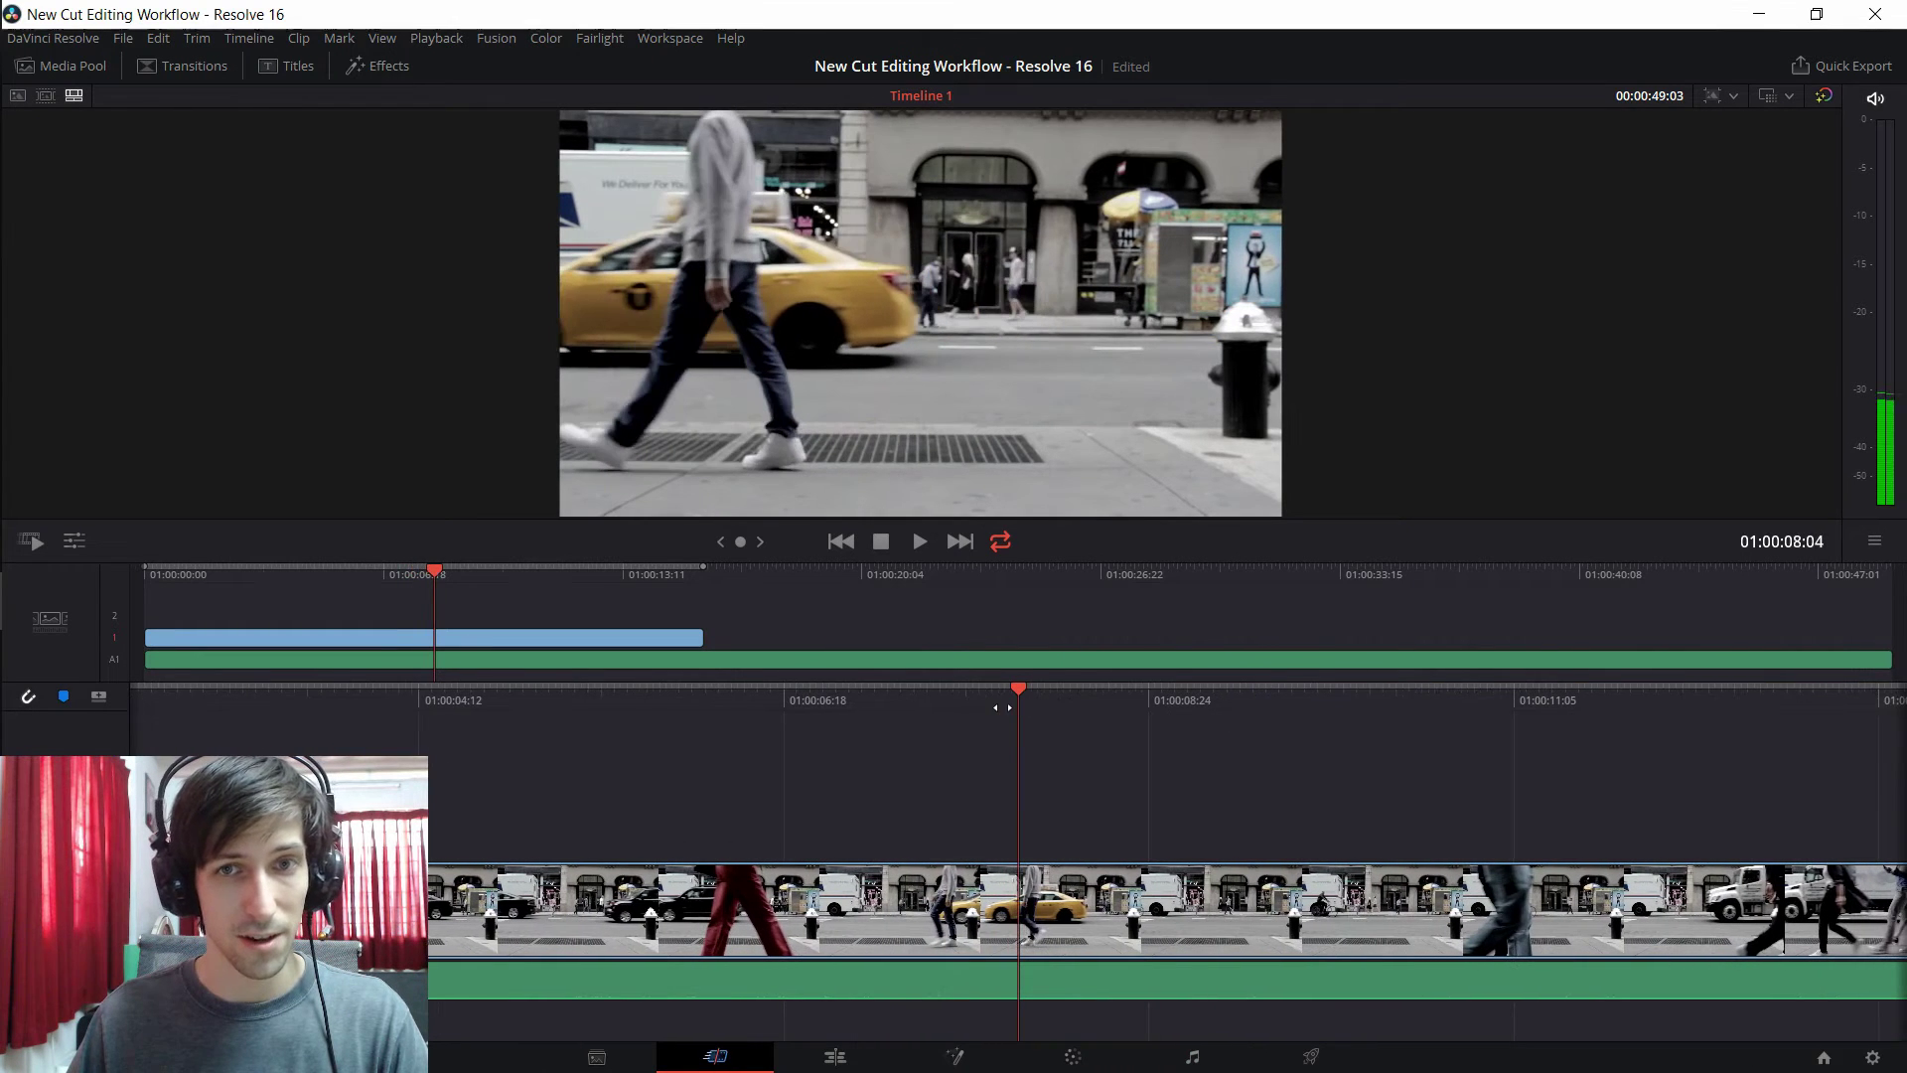
left_click_drag(1002, 707, 1143, 709)
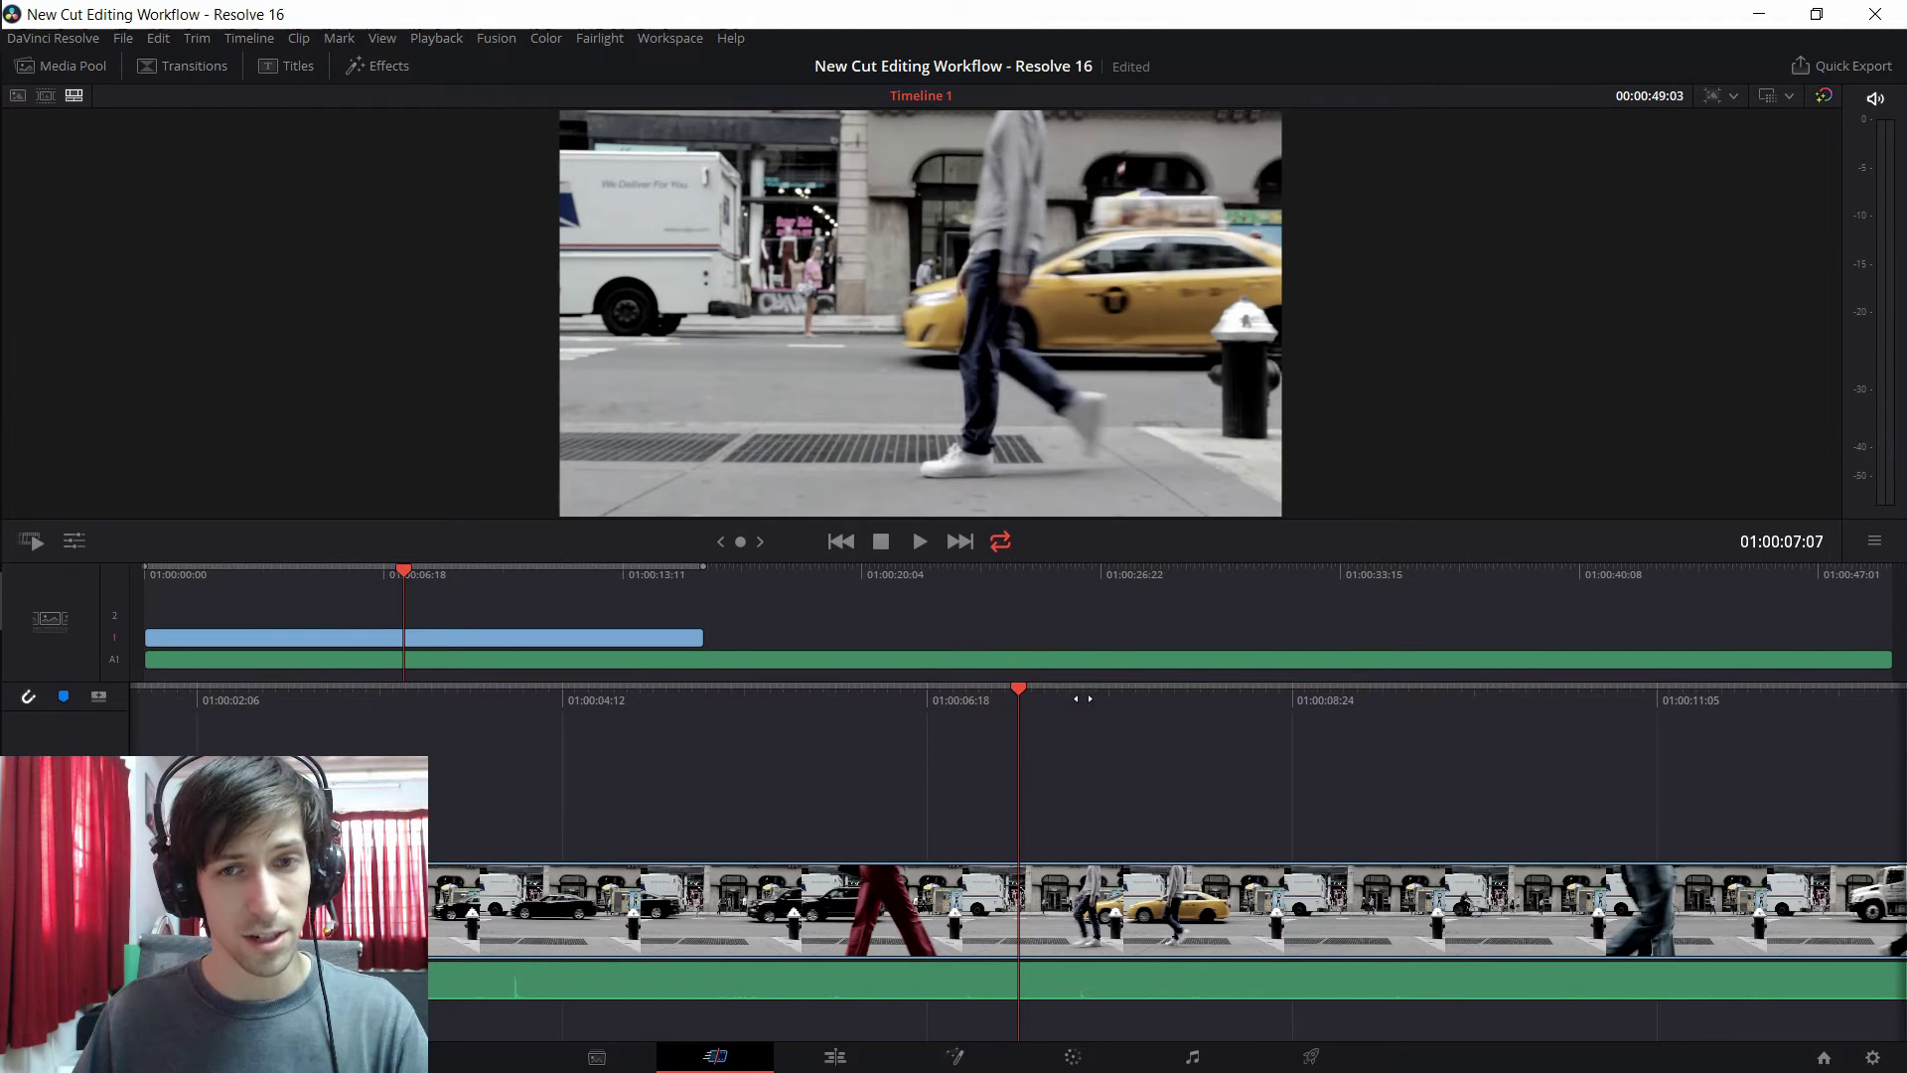
left_click_drag(1053, 701, 1200, 703)
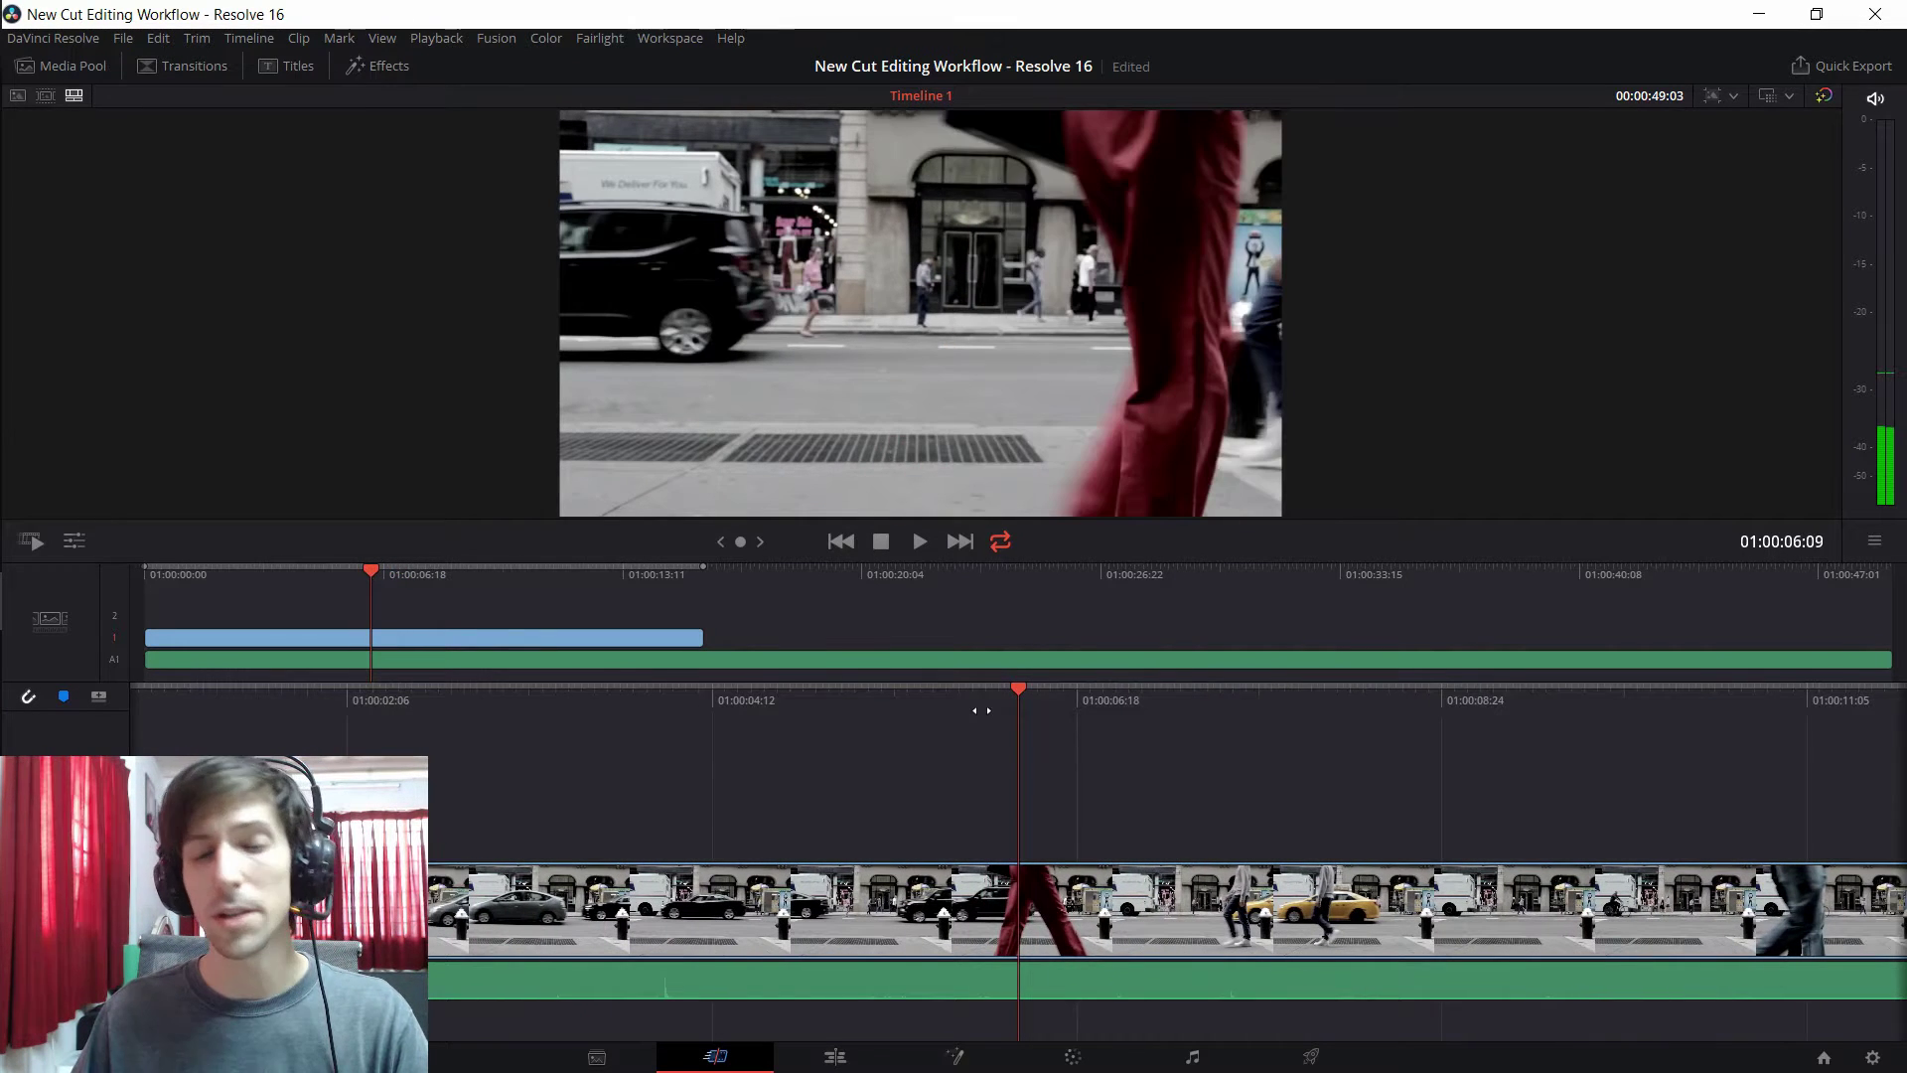
left_click_drag(981, 710, 1107, 707)
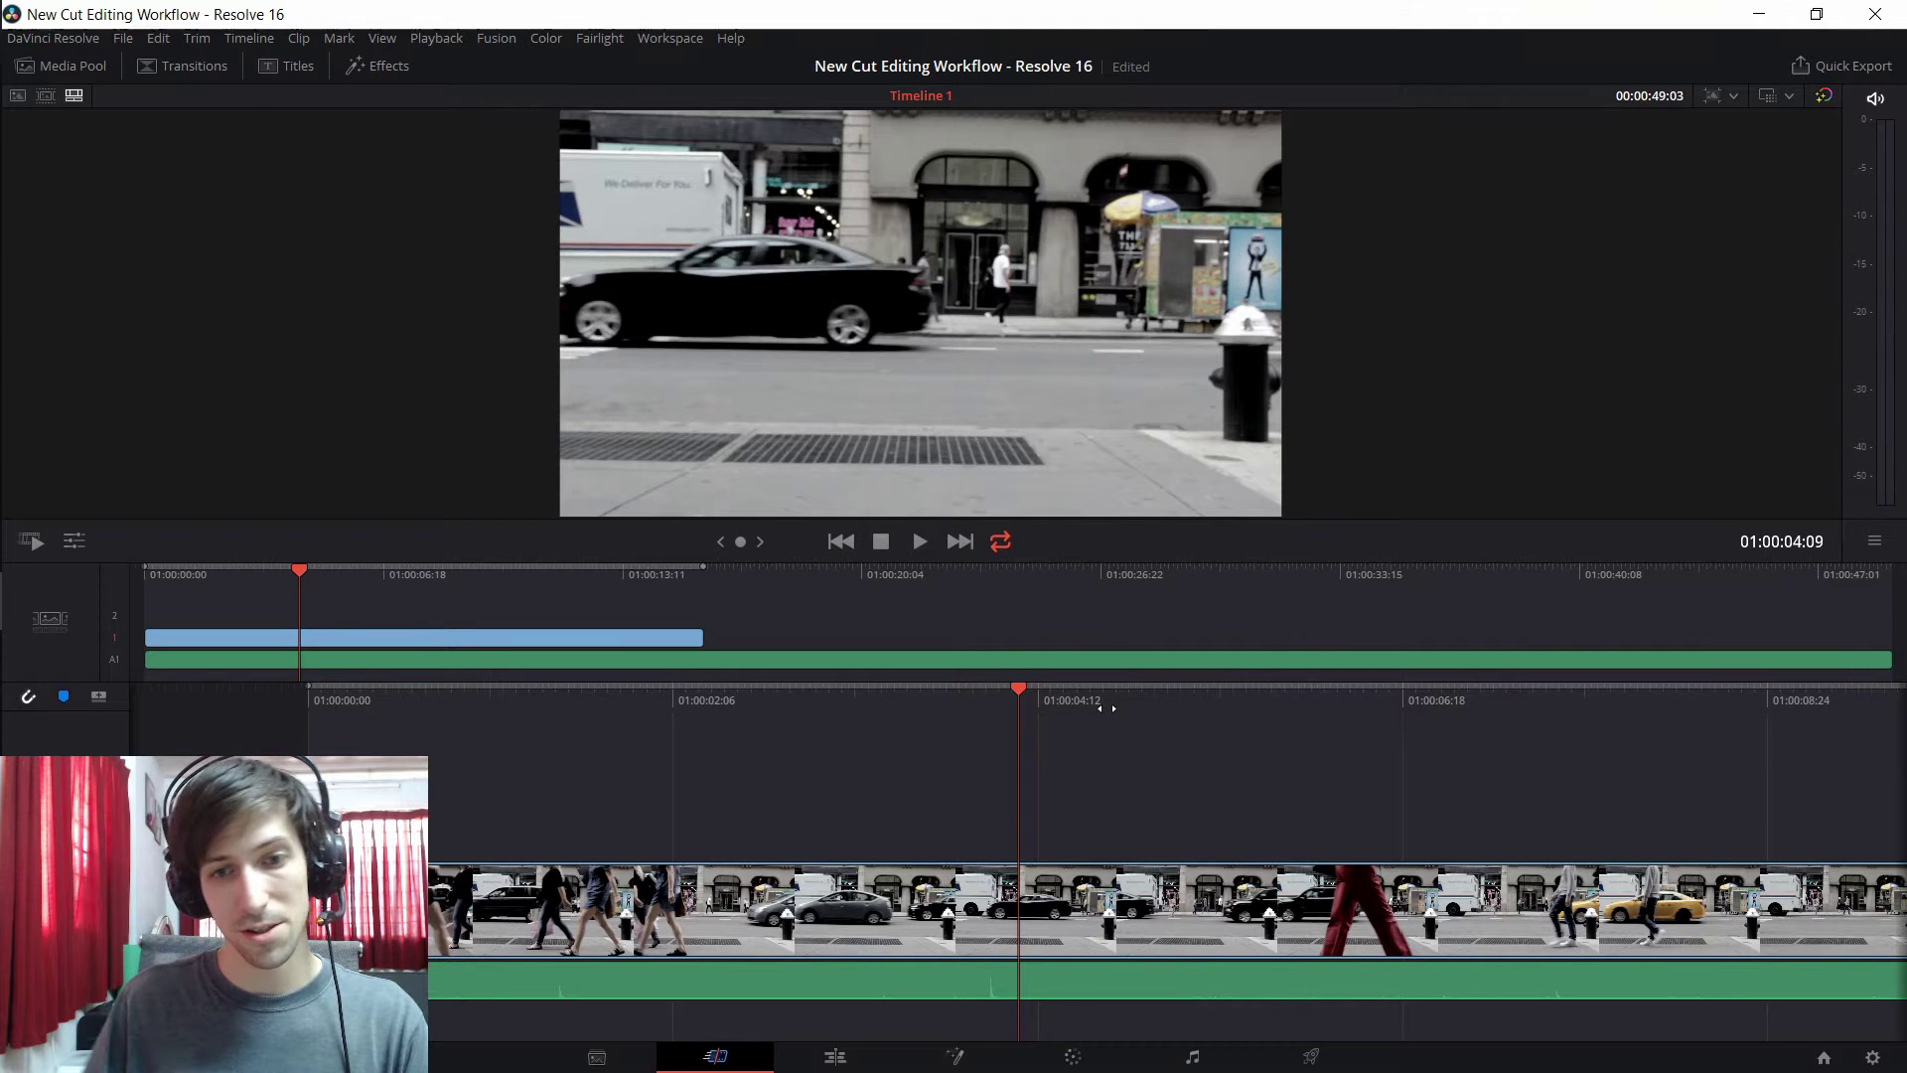
left_click_drag(1107, 707, 962, 710)
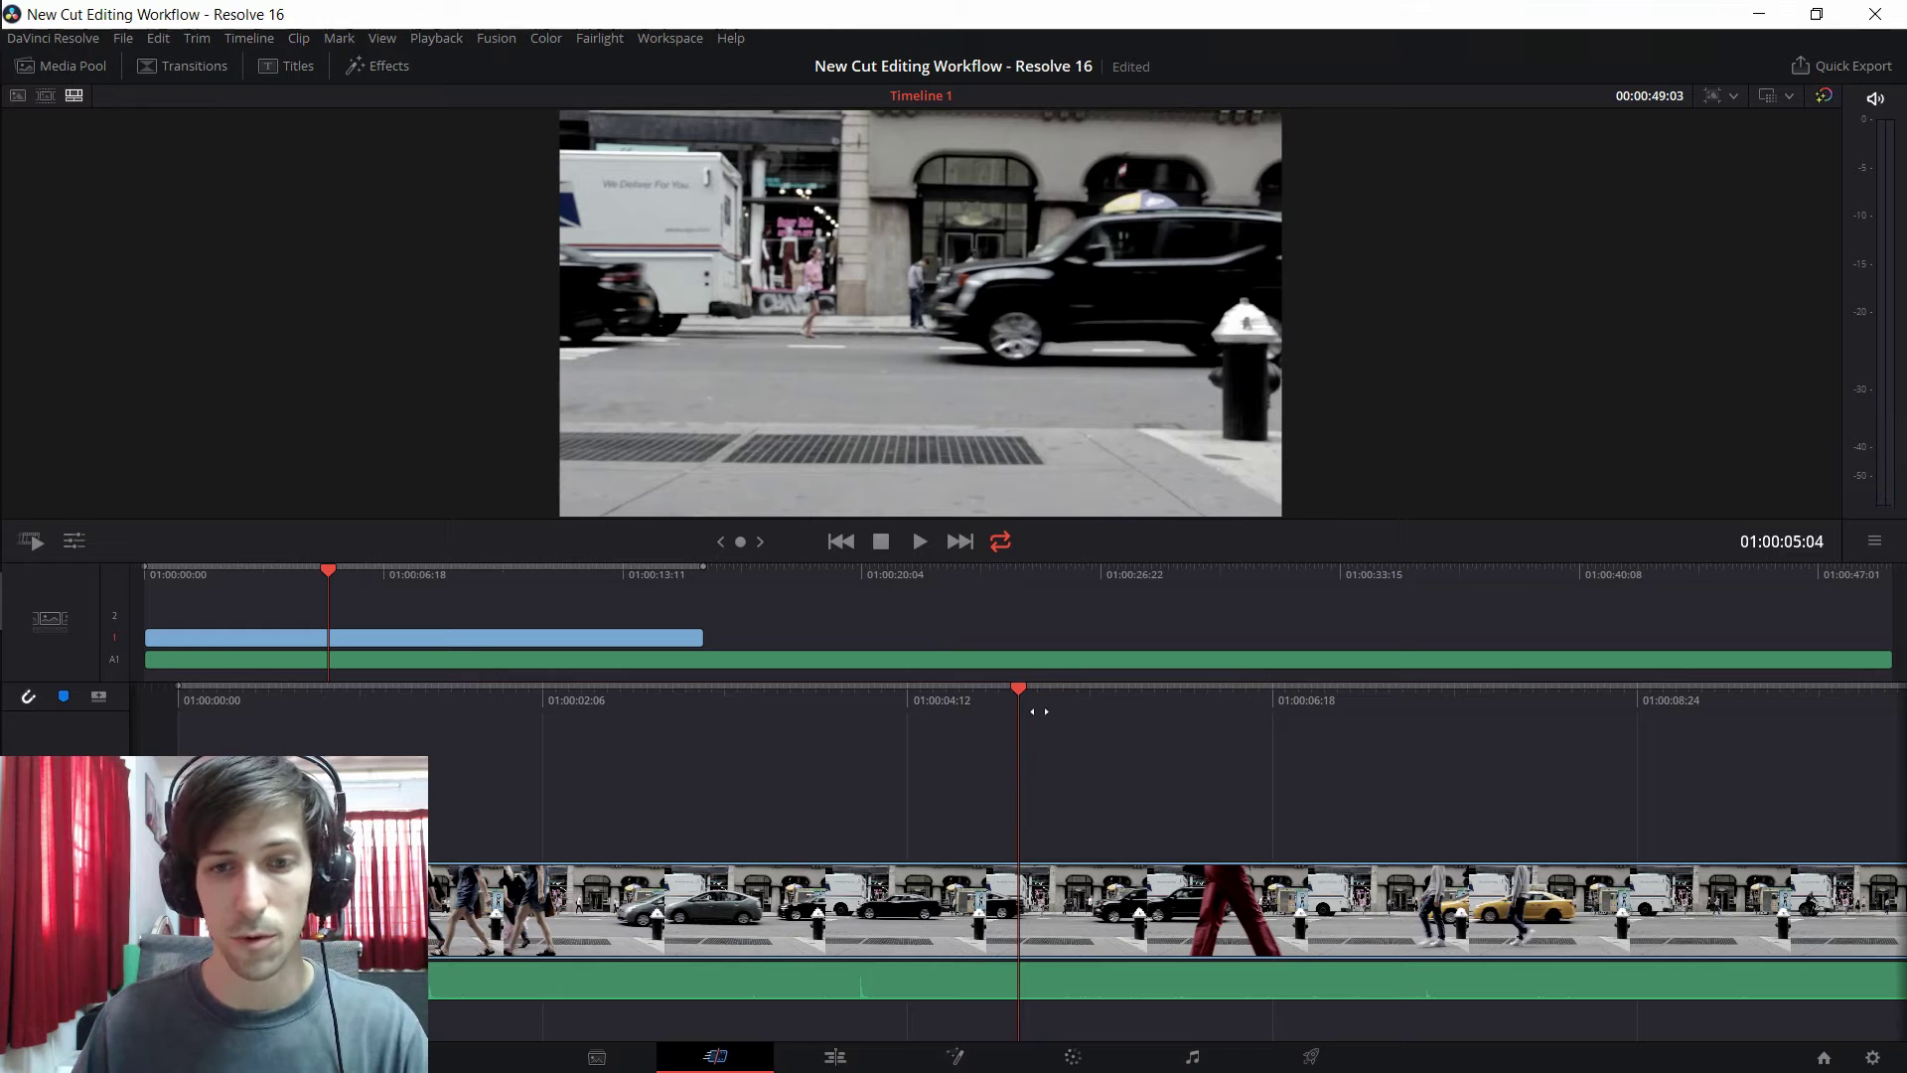
left_click_drag(1041, 704, 945, 728)
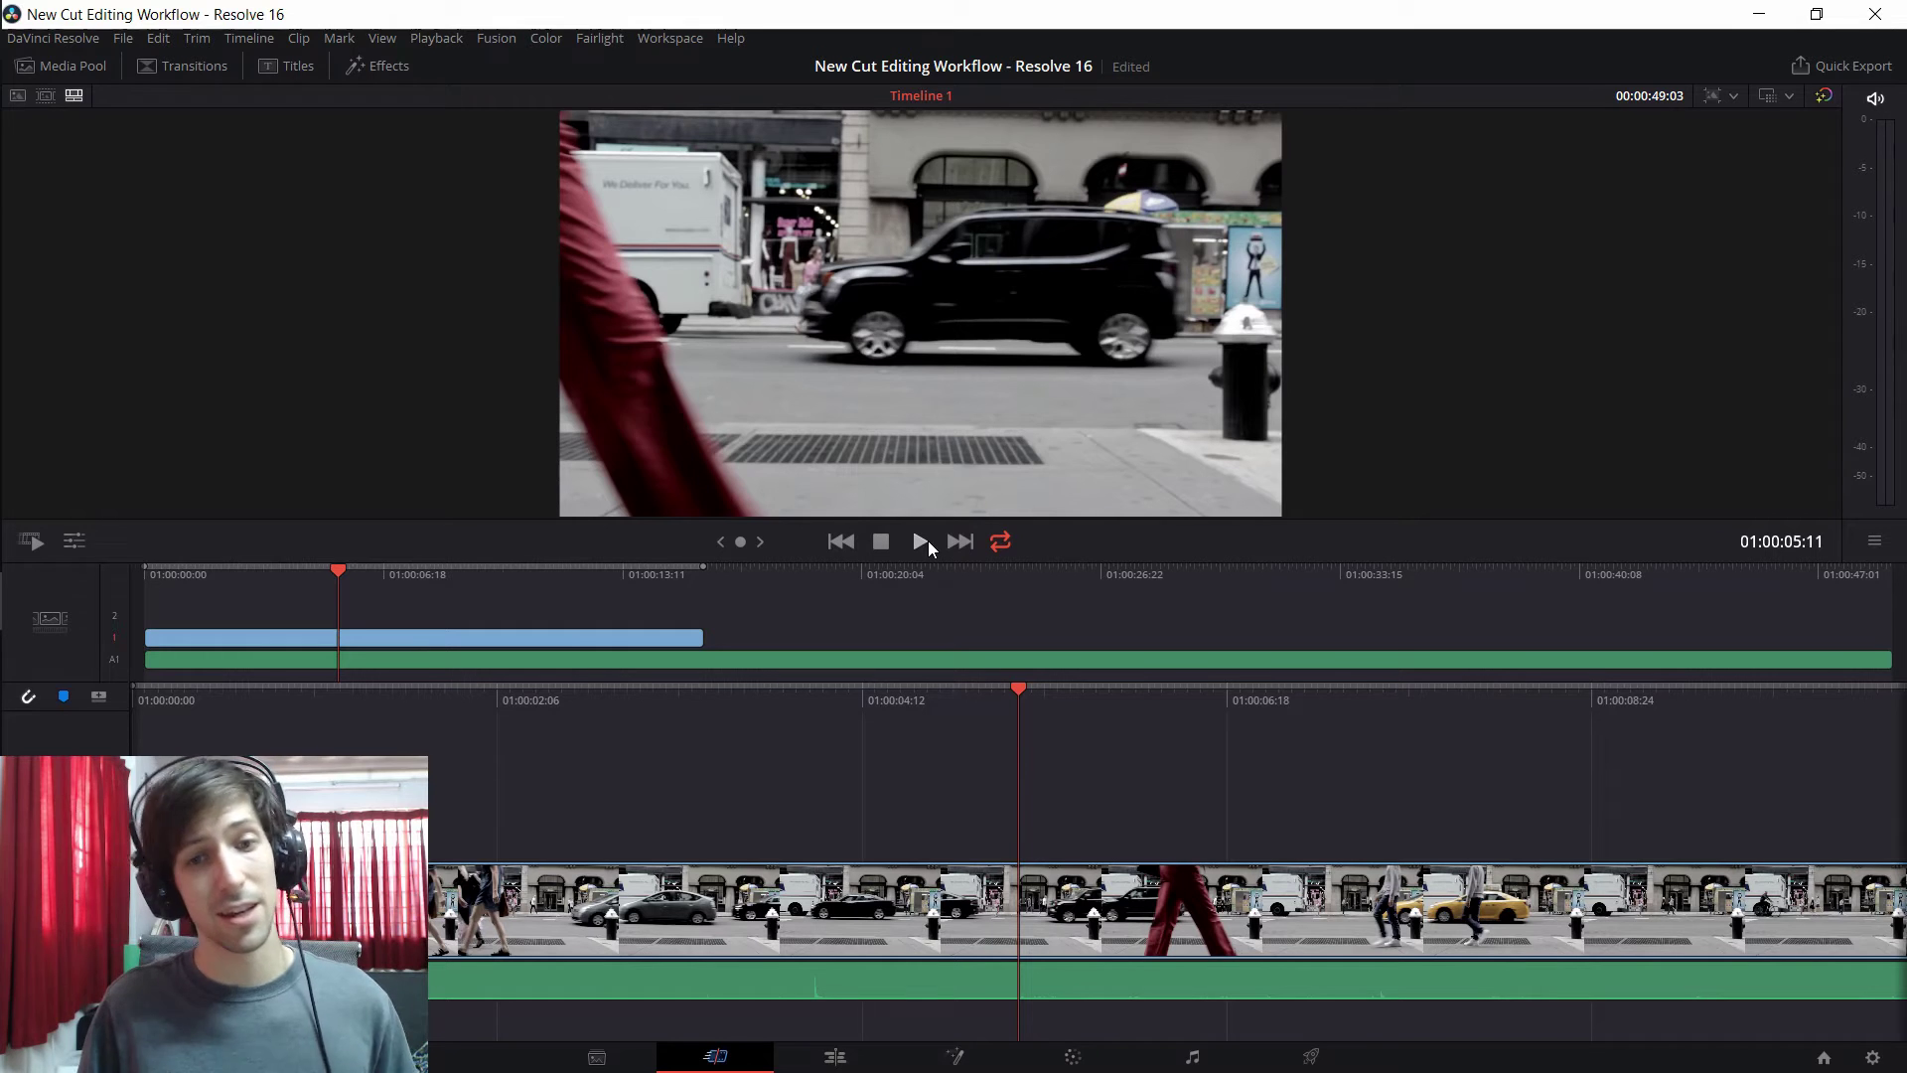
left_click_drag(995, 968, 1210, 968)
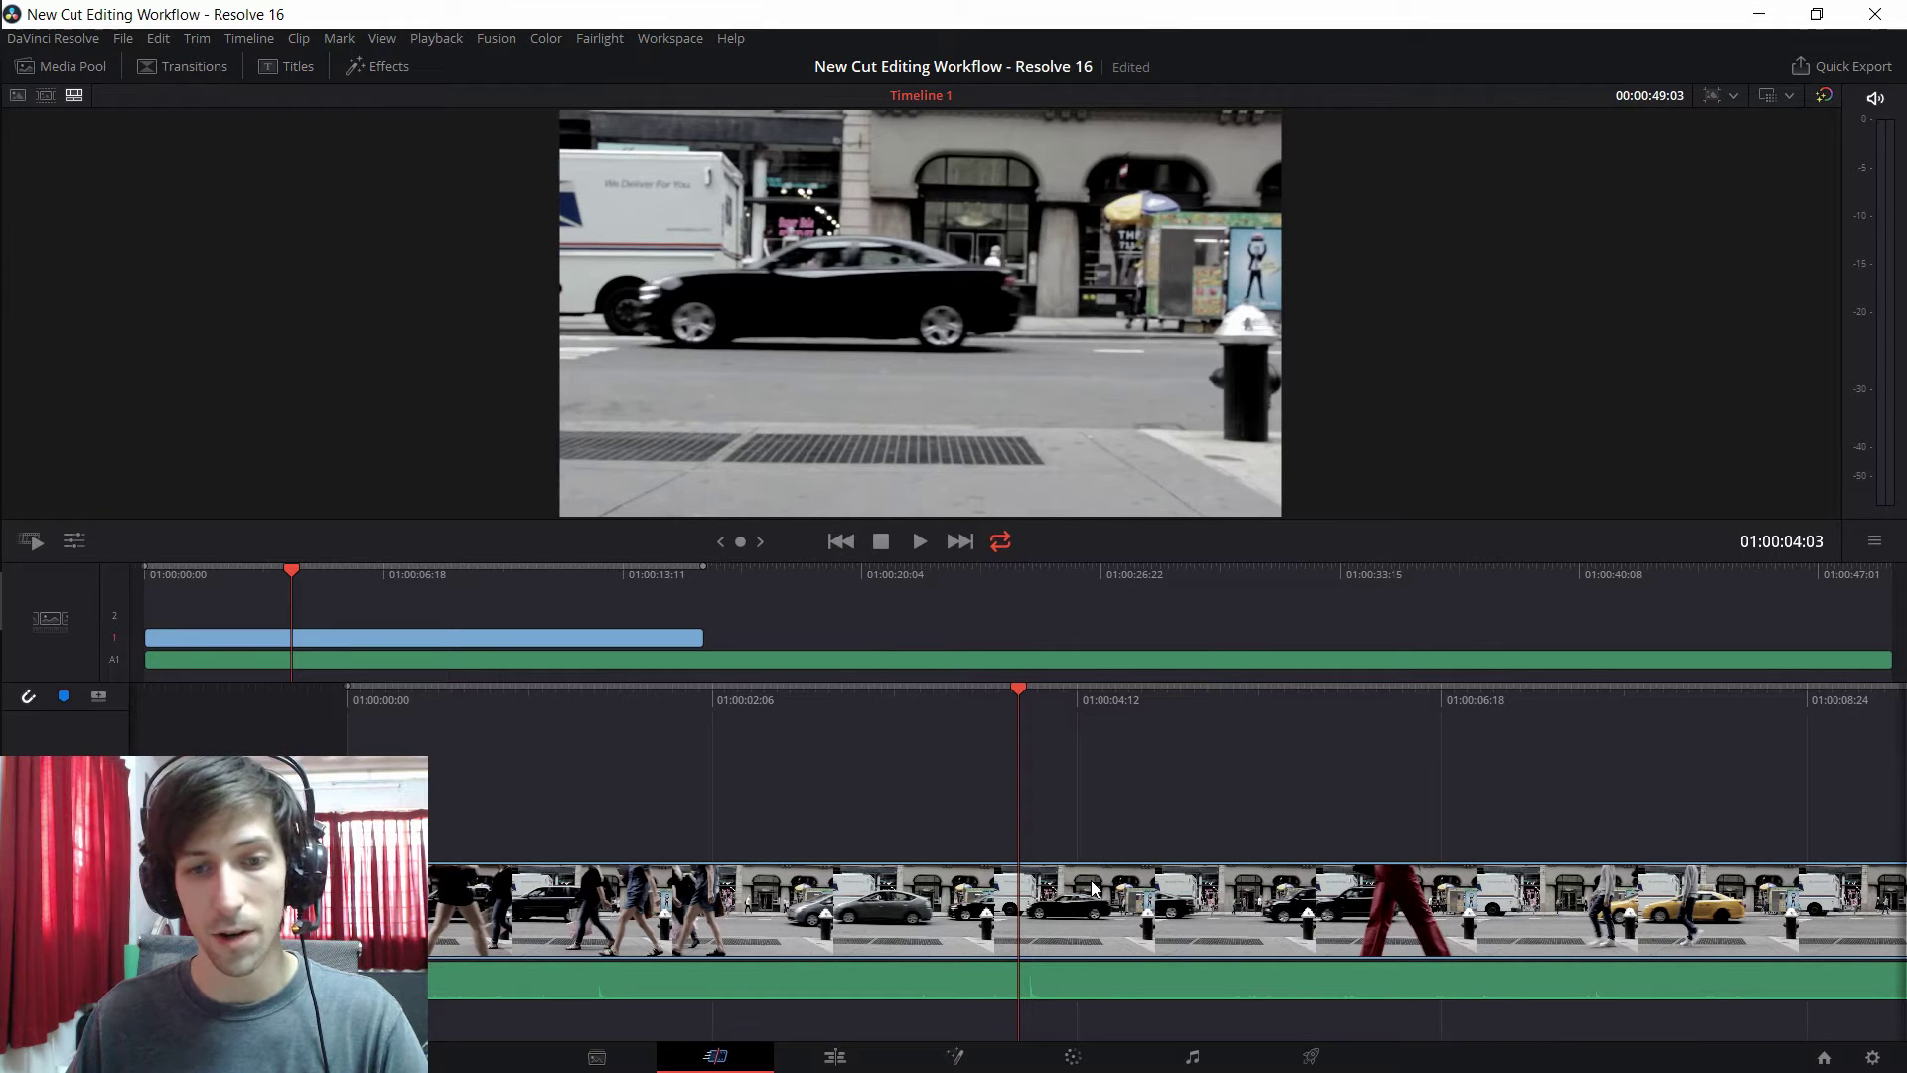
key("Left")
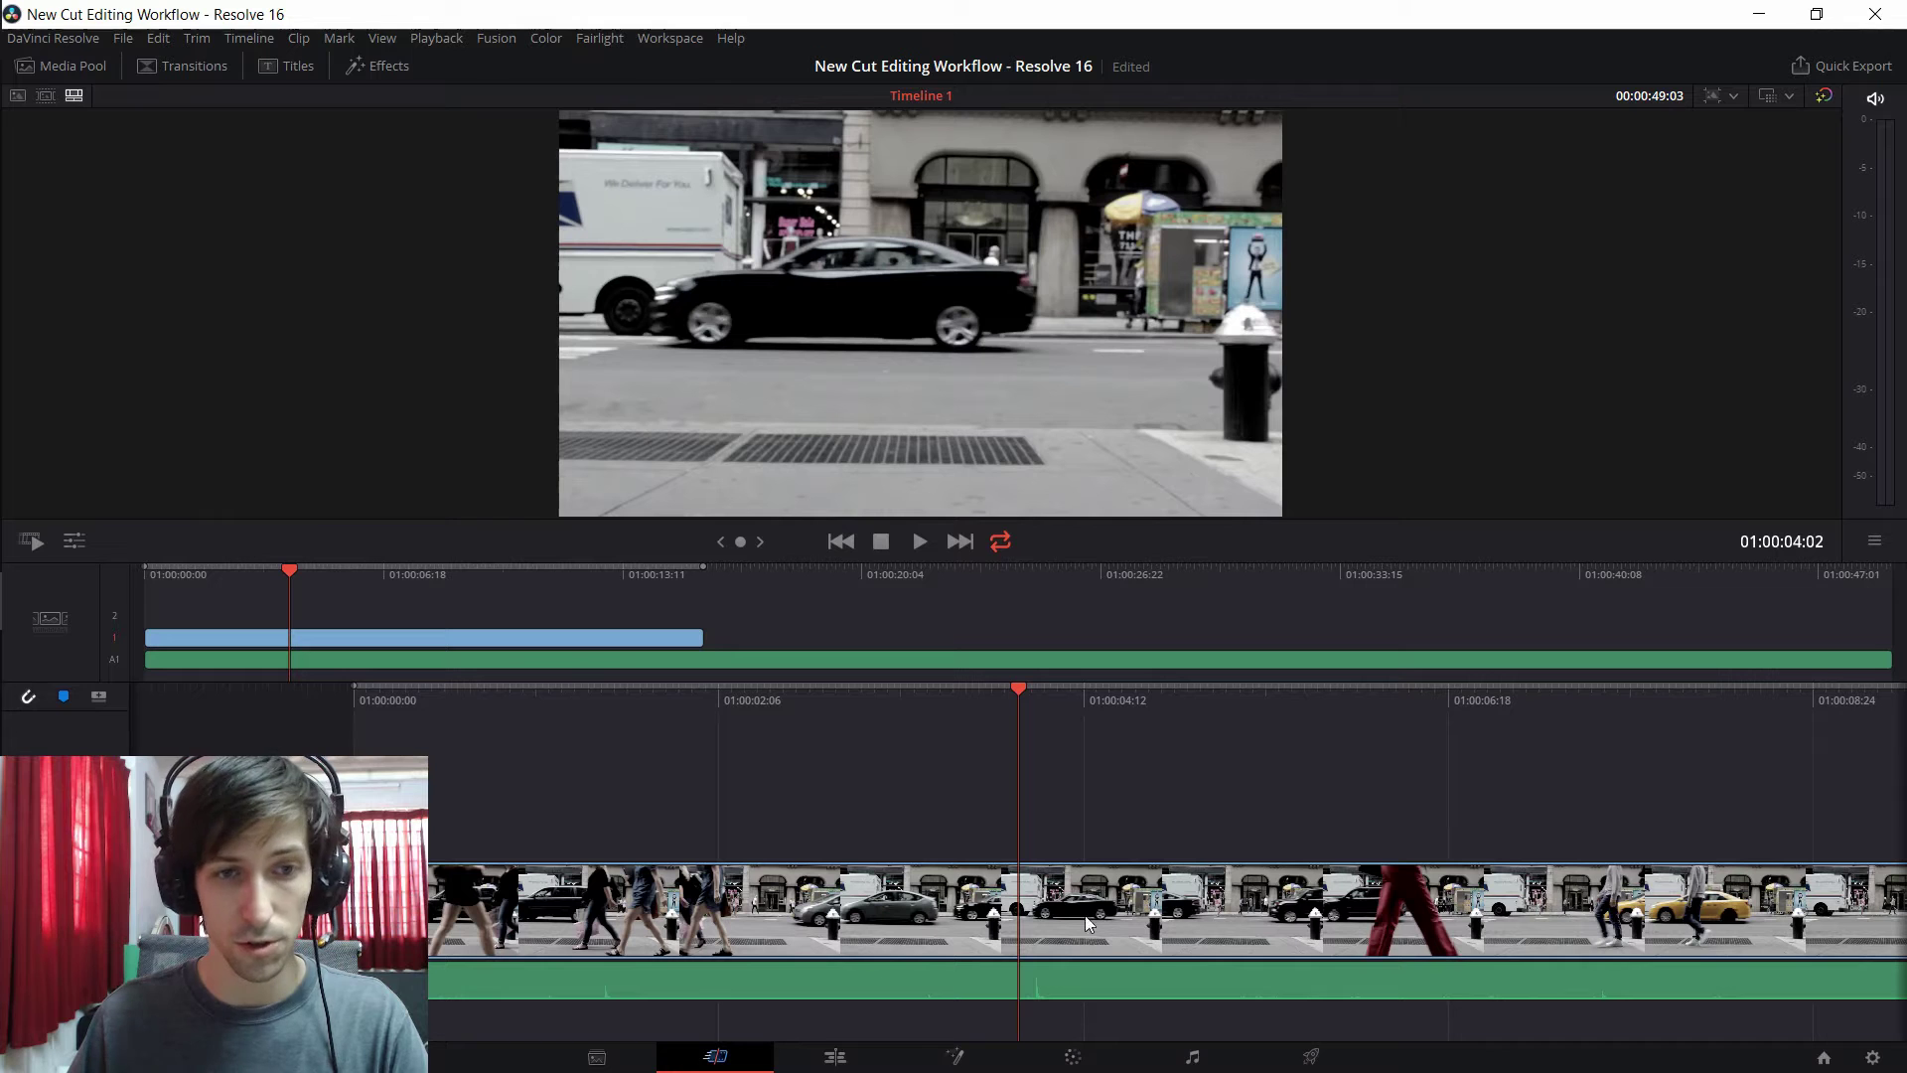
- Split the street video and audio at the playhead, then disable the audio clips
left_click(1269, 916)
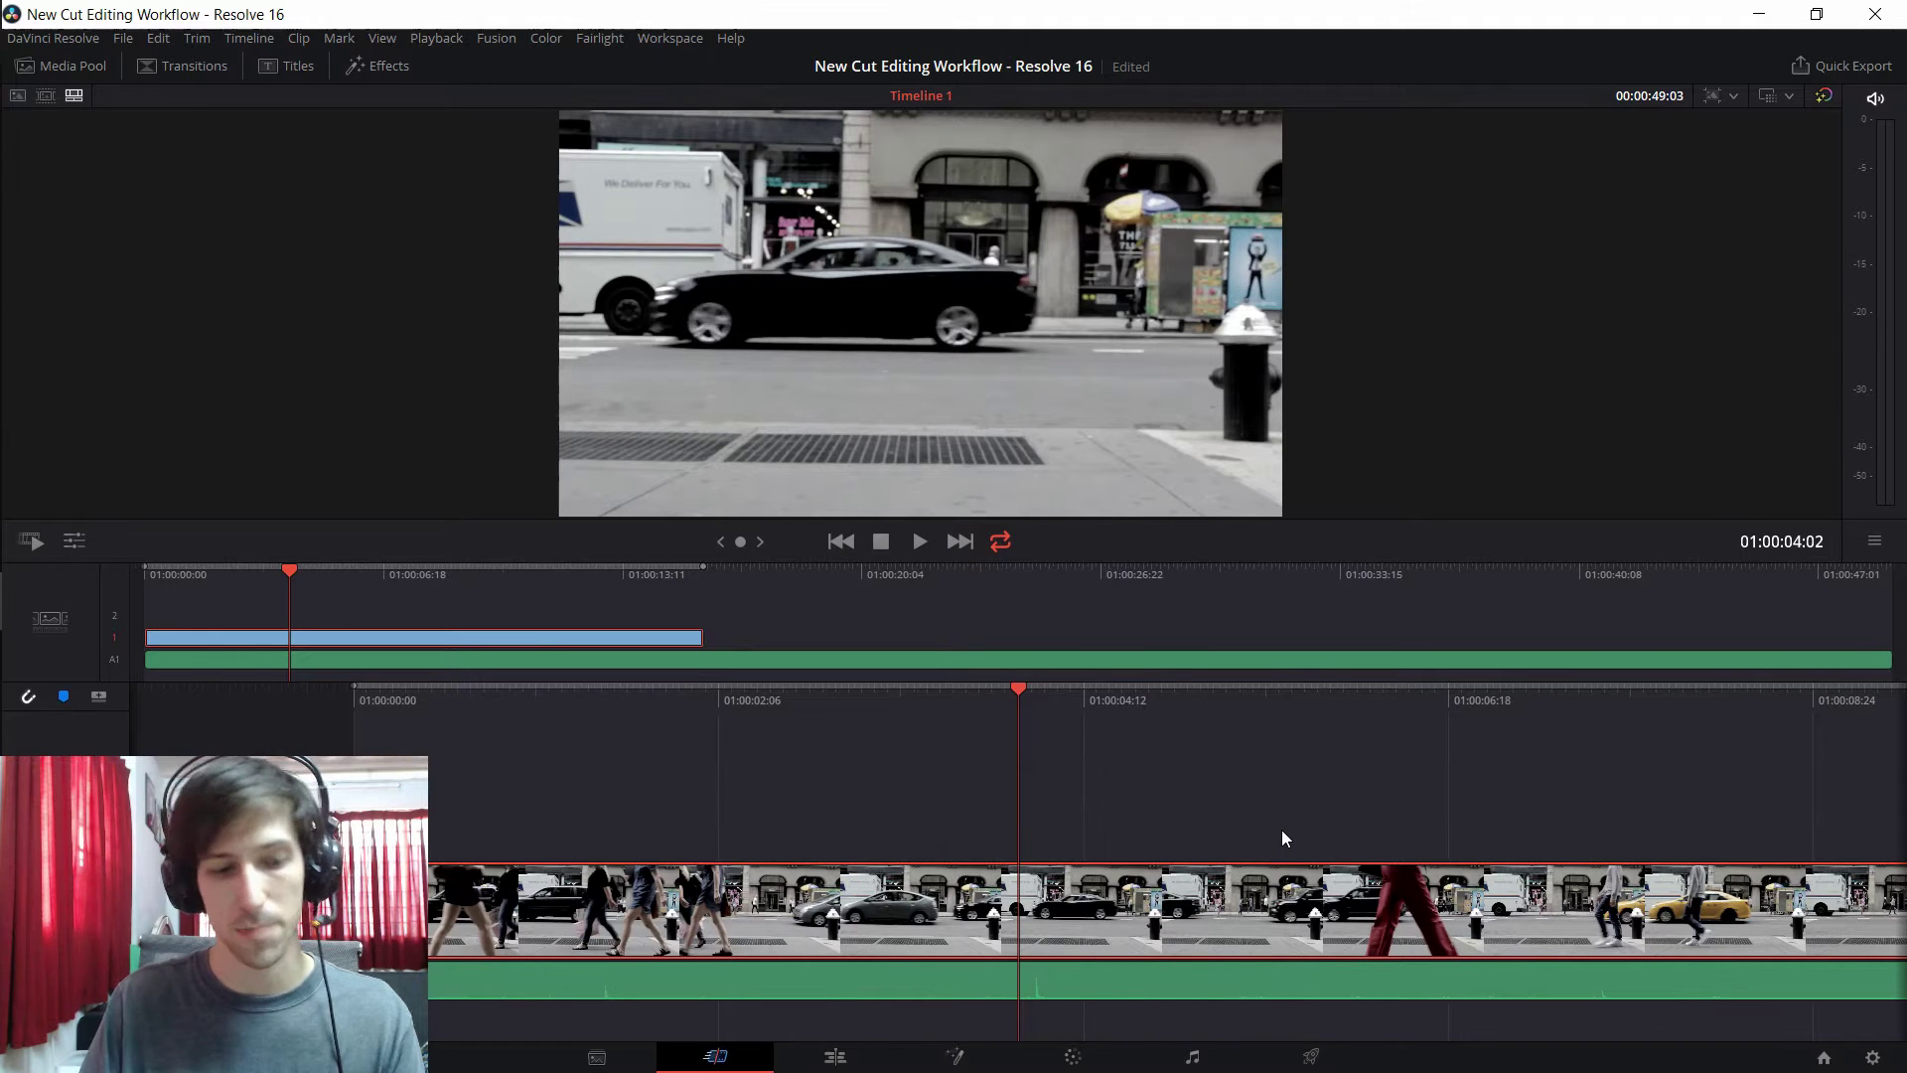
key("ctrl+b")
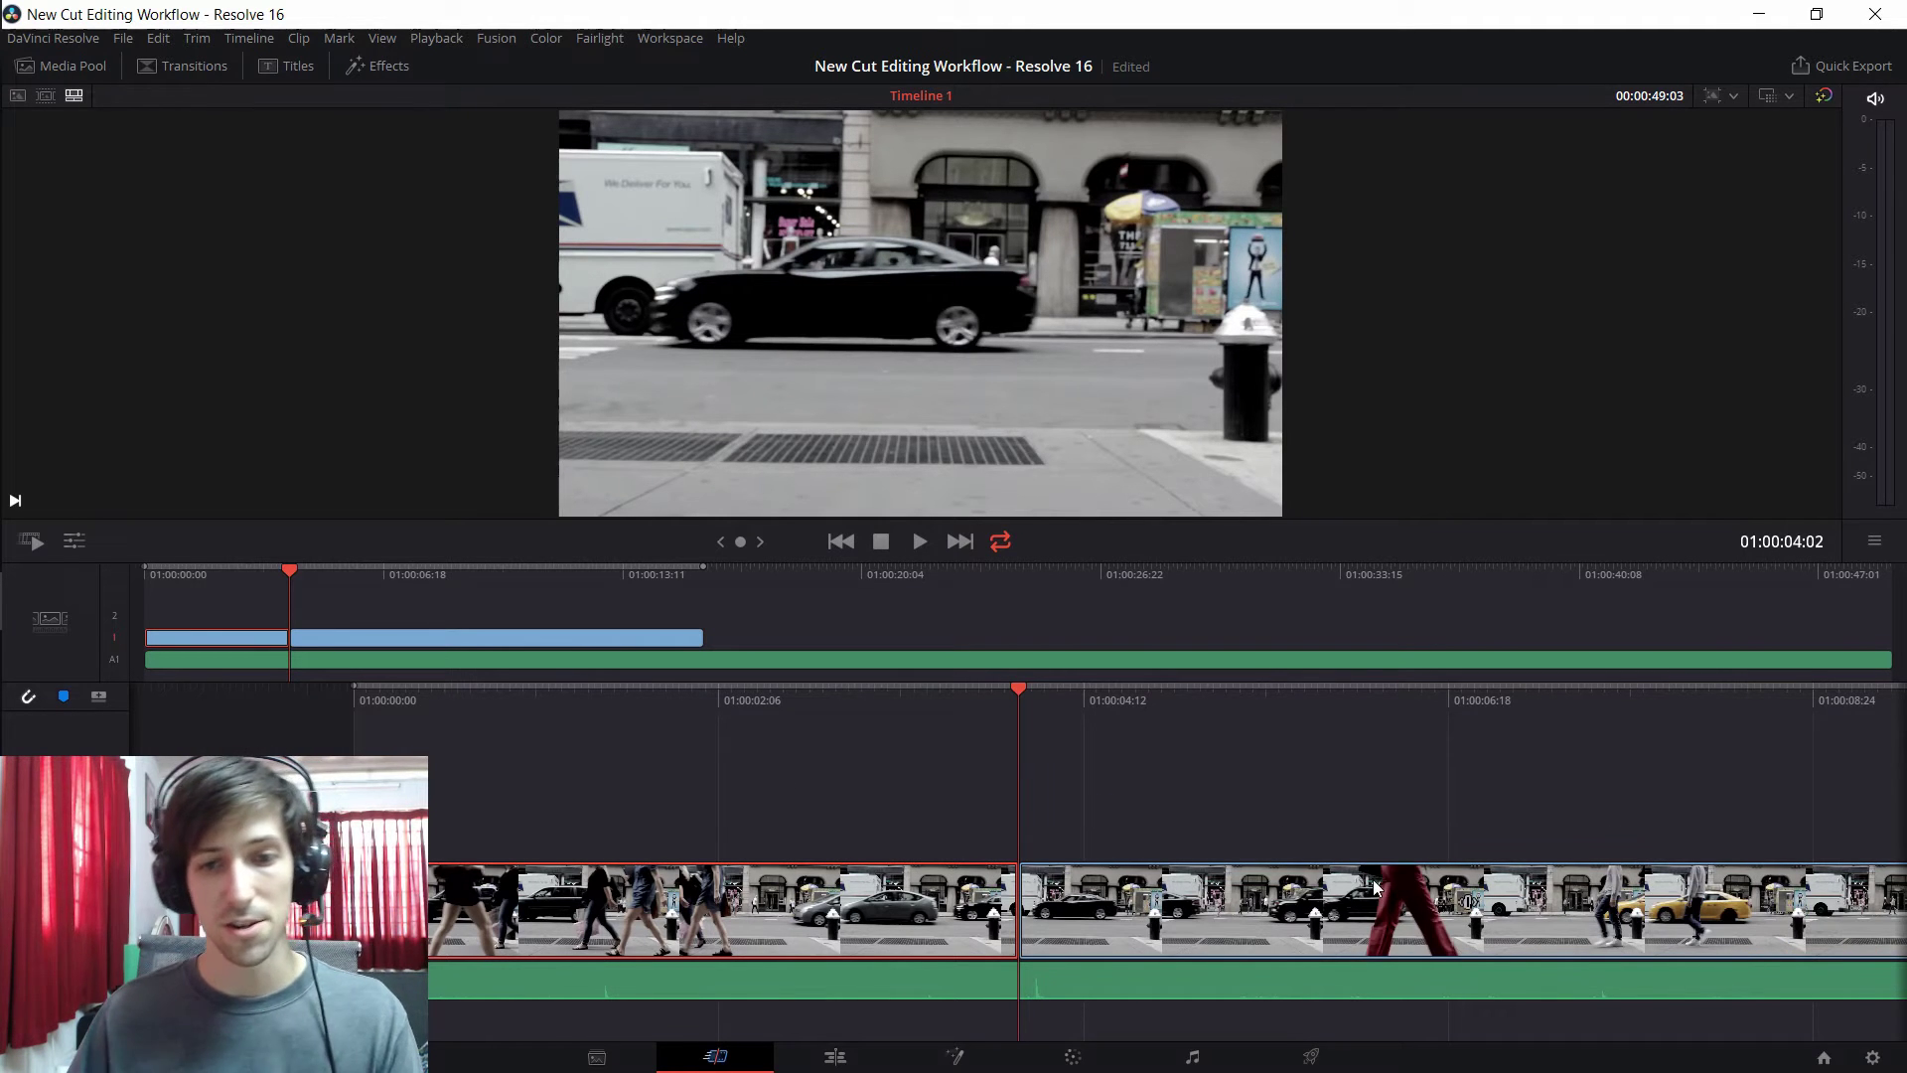
left_click(1168, 979)
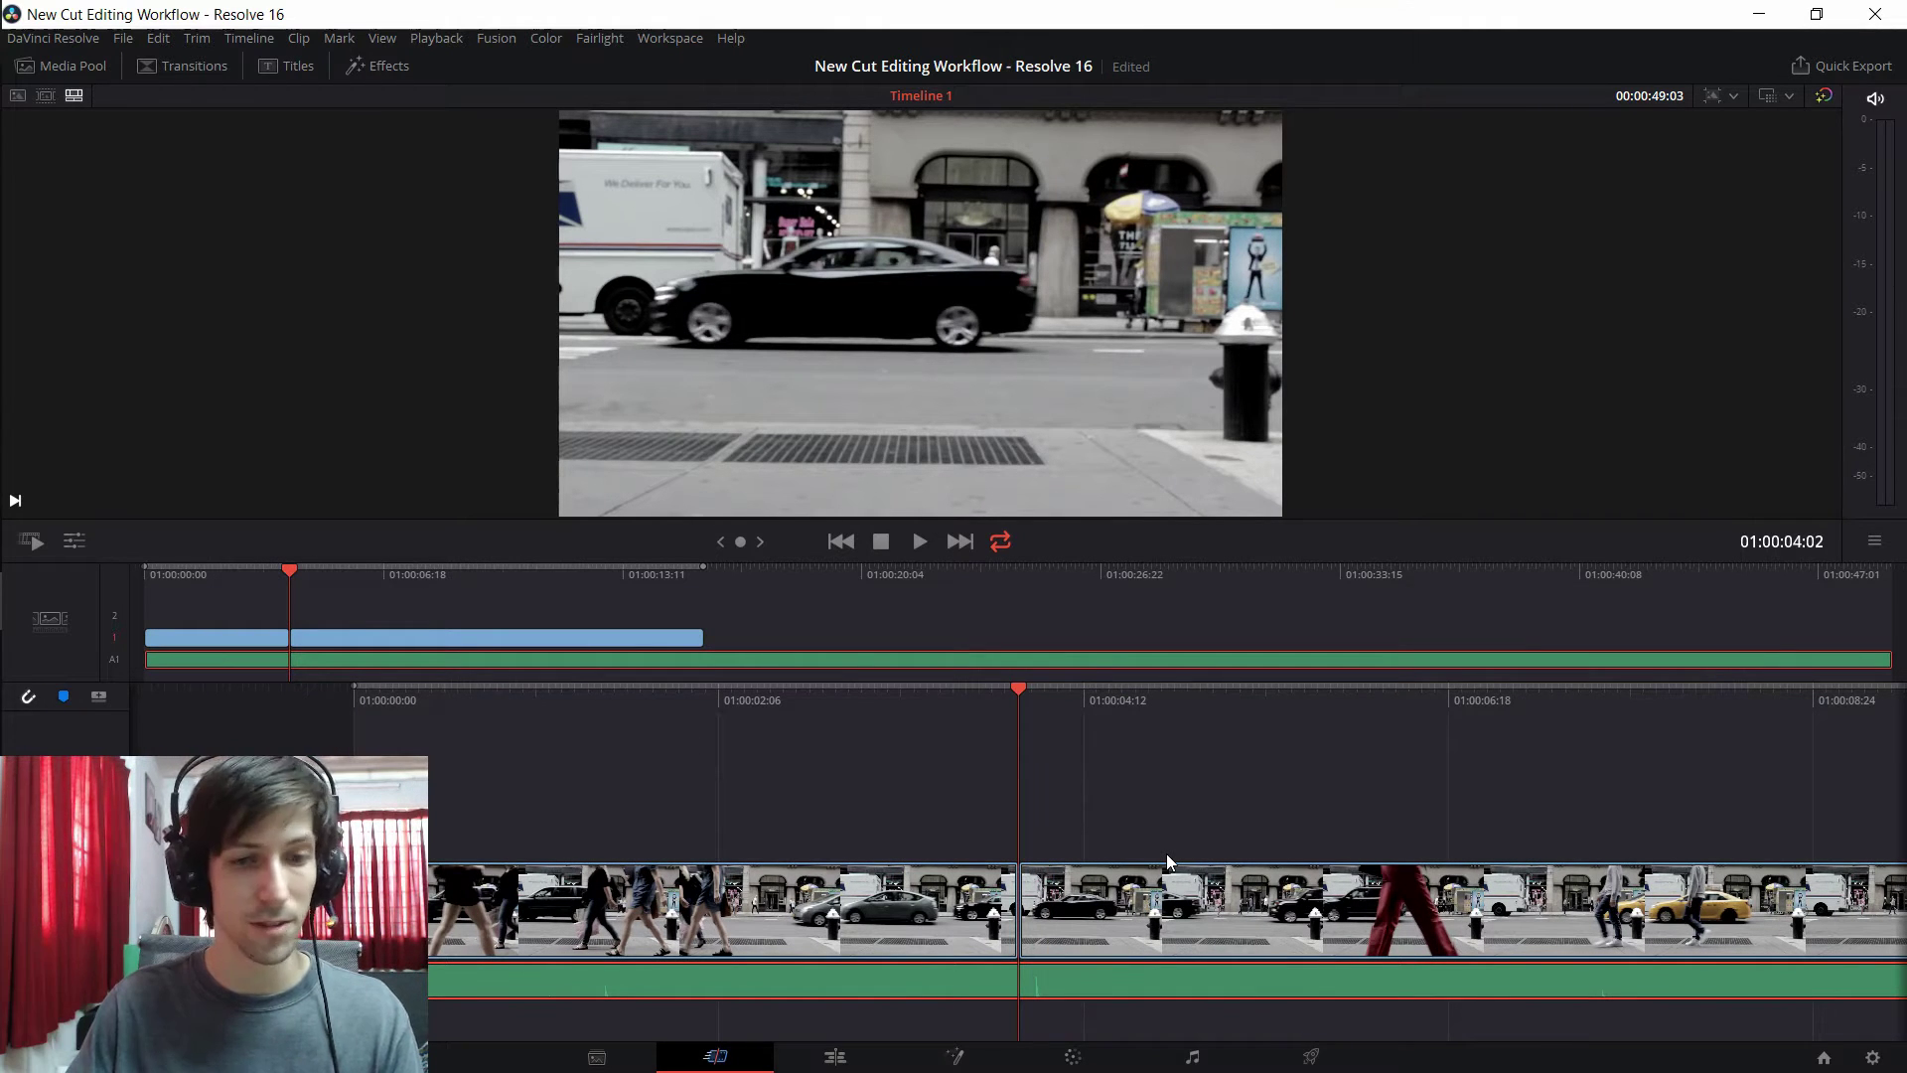
key("ctrl+b")
left_click(1172, 825)
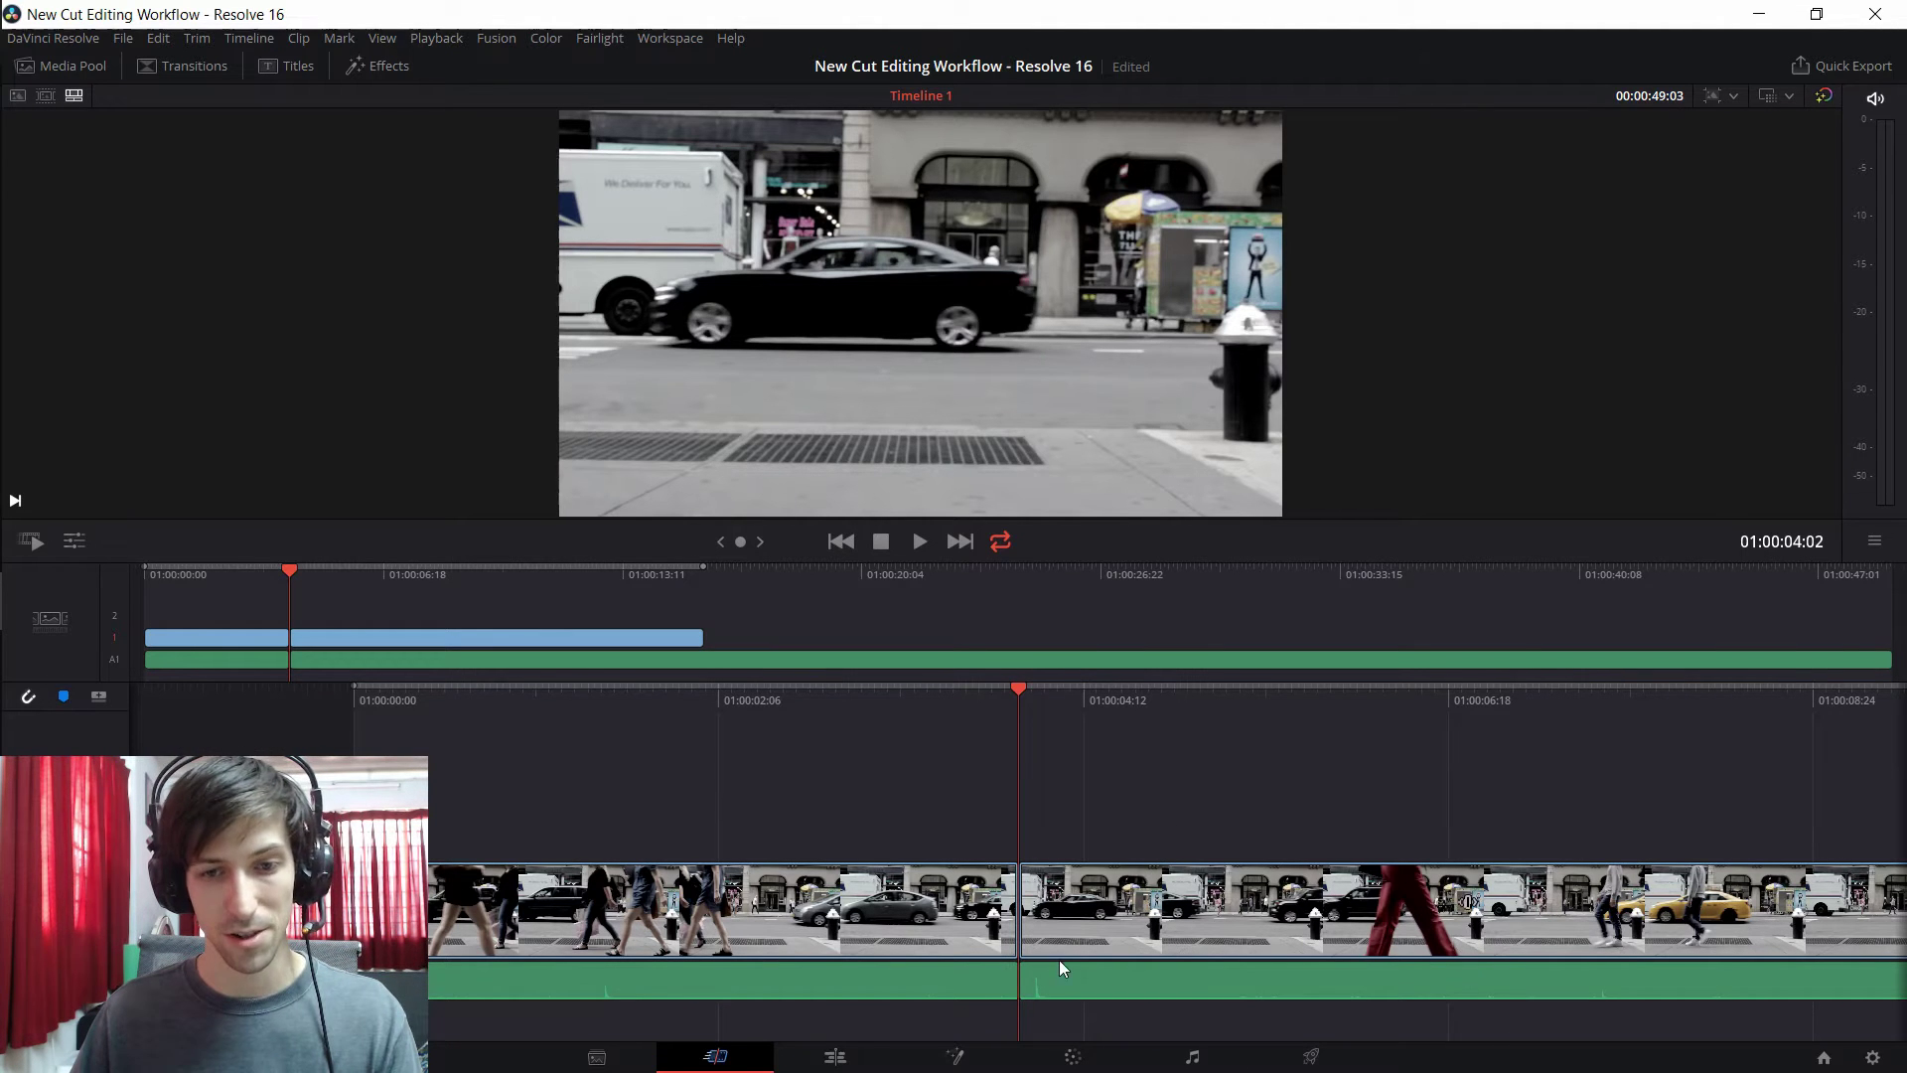
key("shift+d")
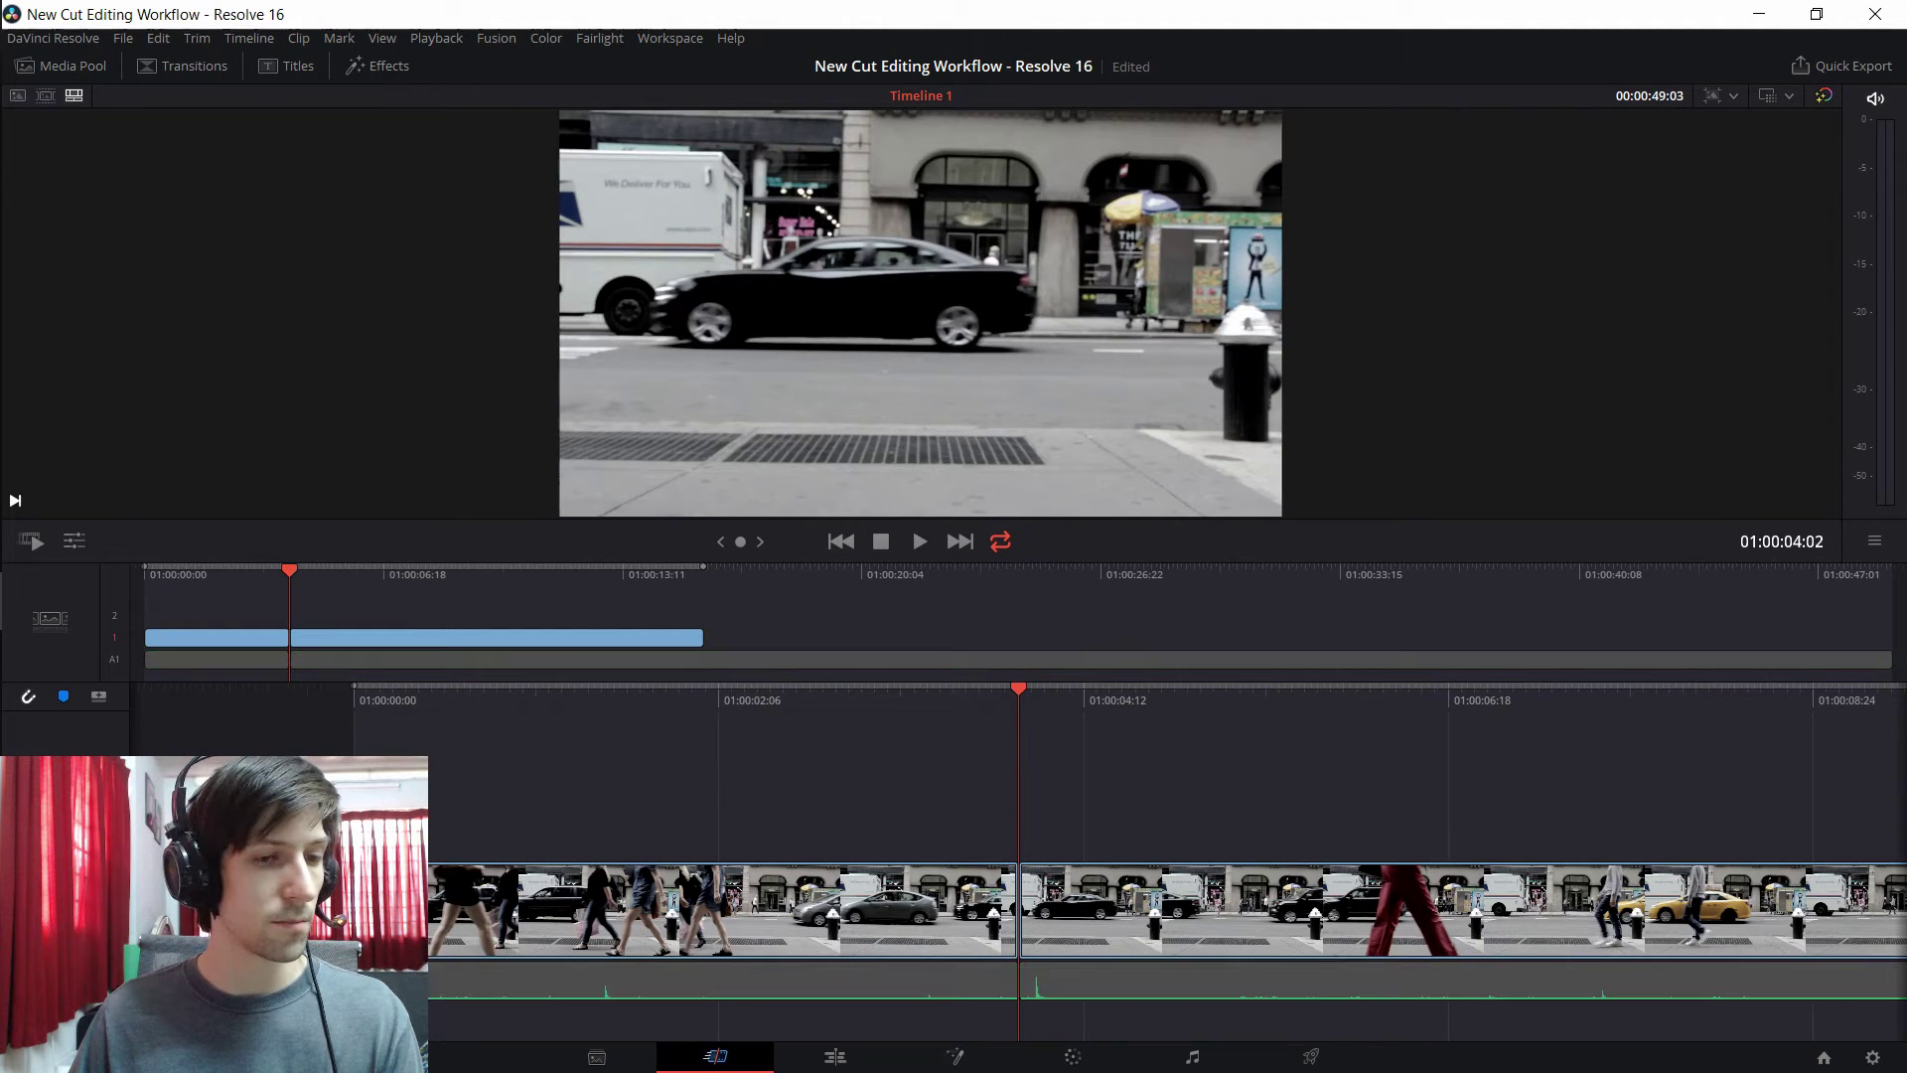
left_click_drag(1085, 700, 1081, 846)
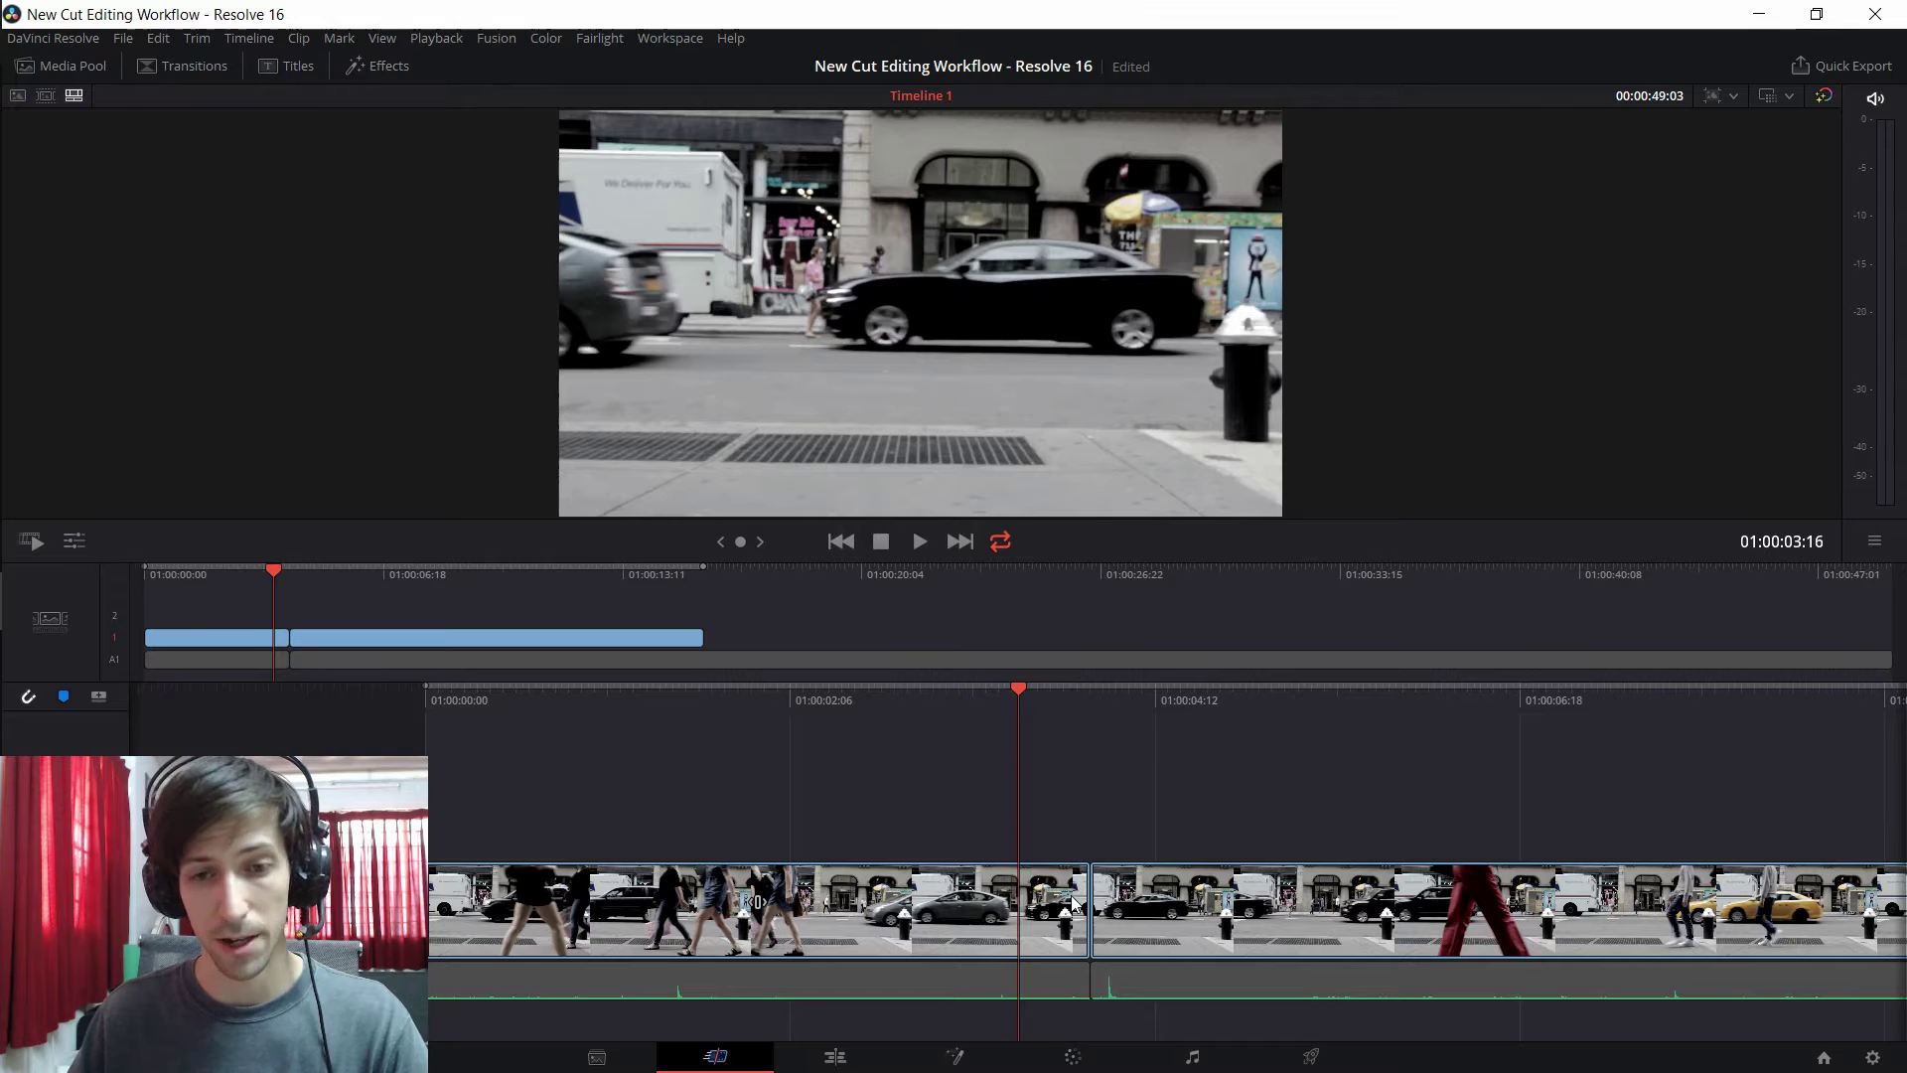
- Review the cut and split the second street clip at the playhead
key("space")
key("space")
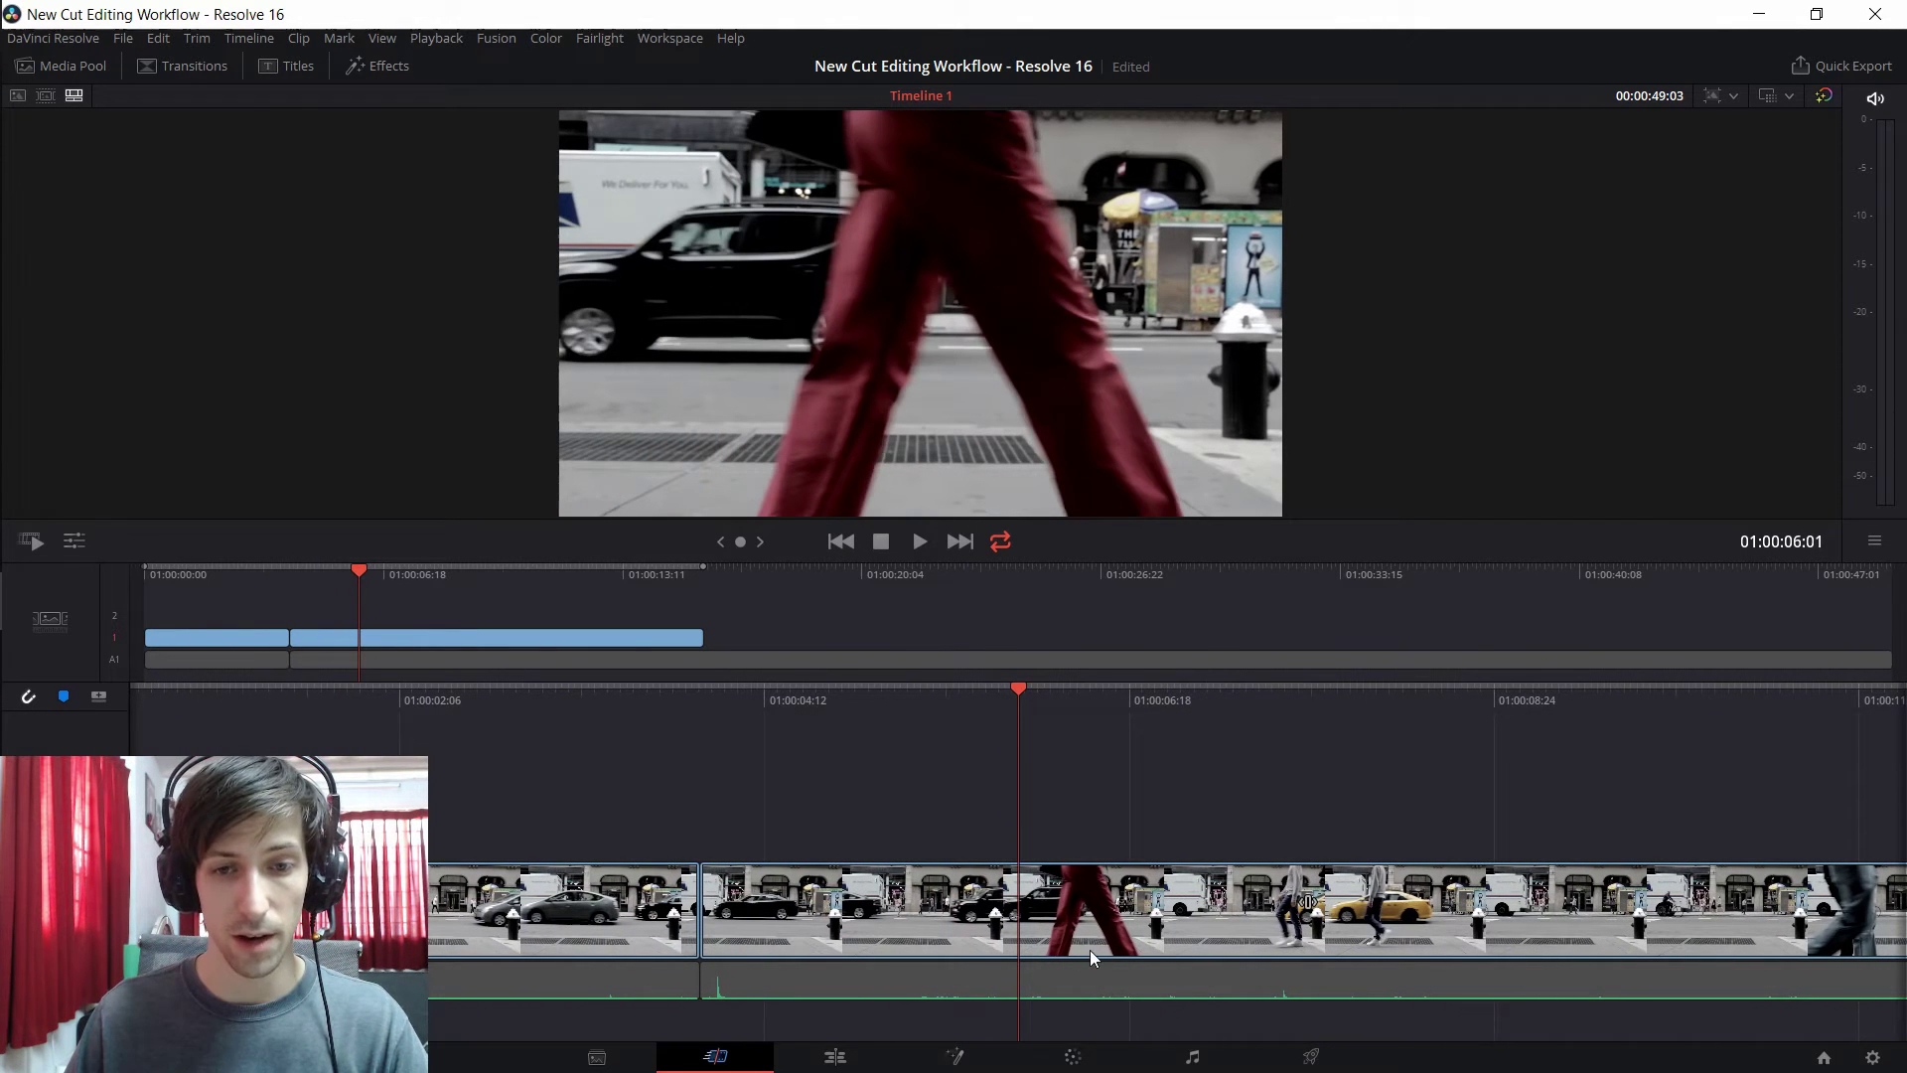
left_click(1089, 950)
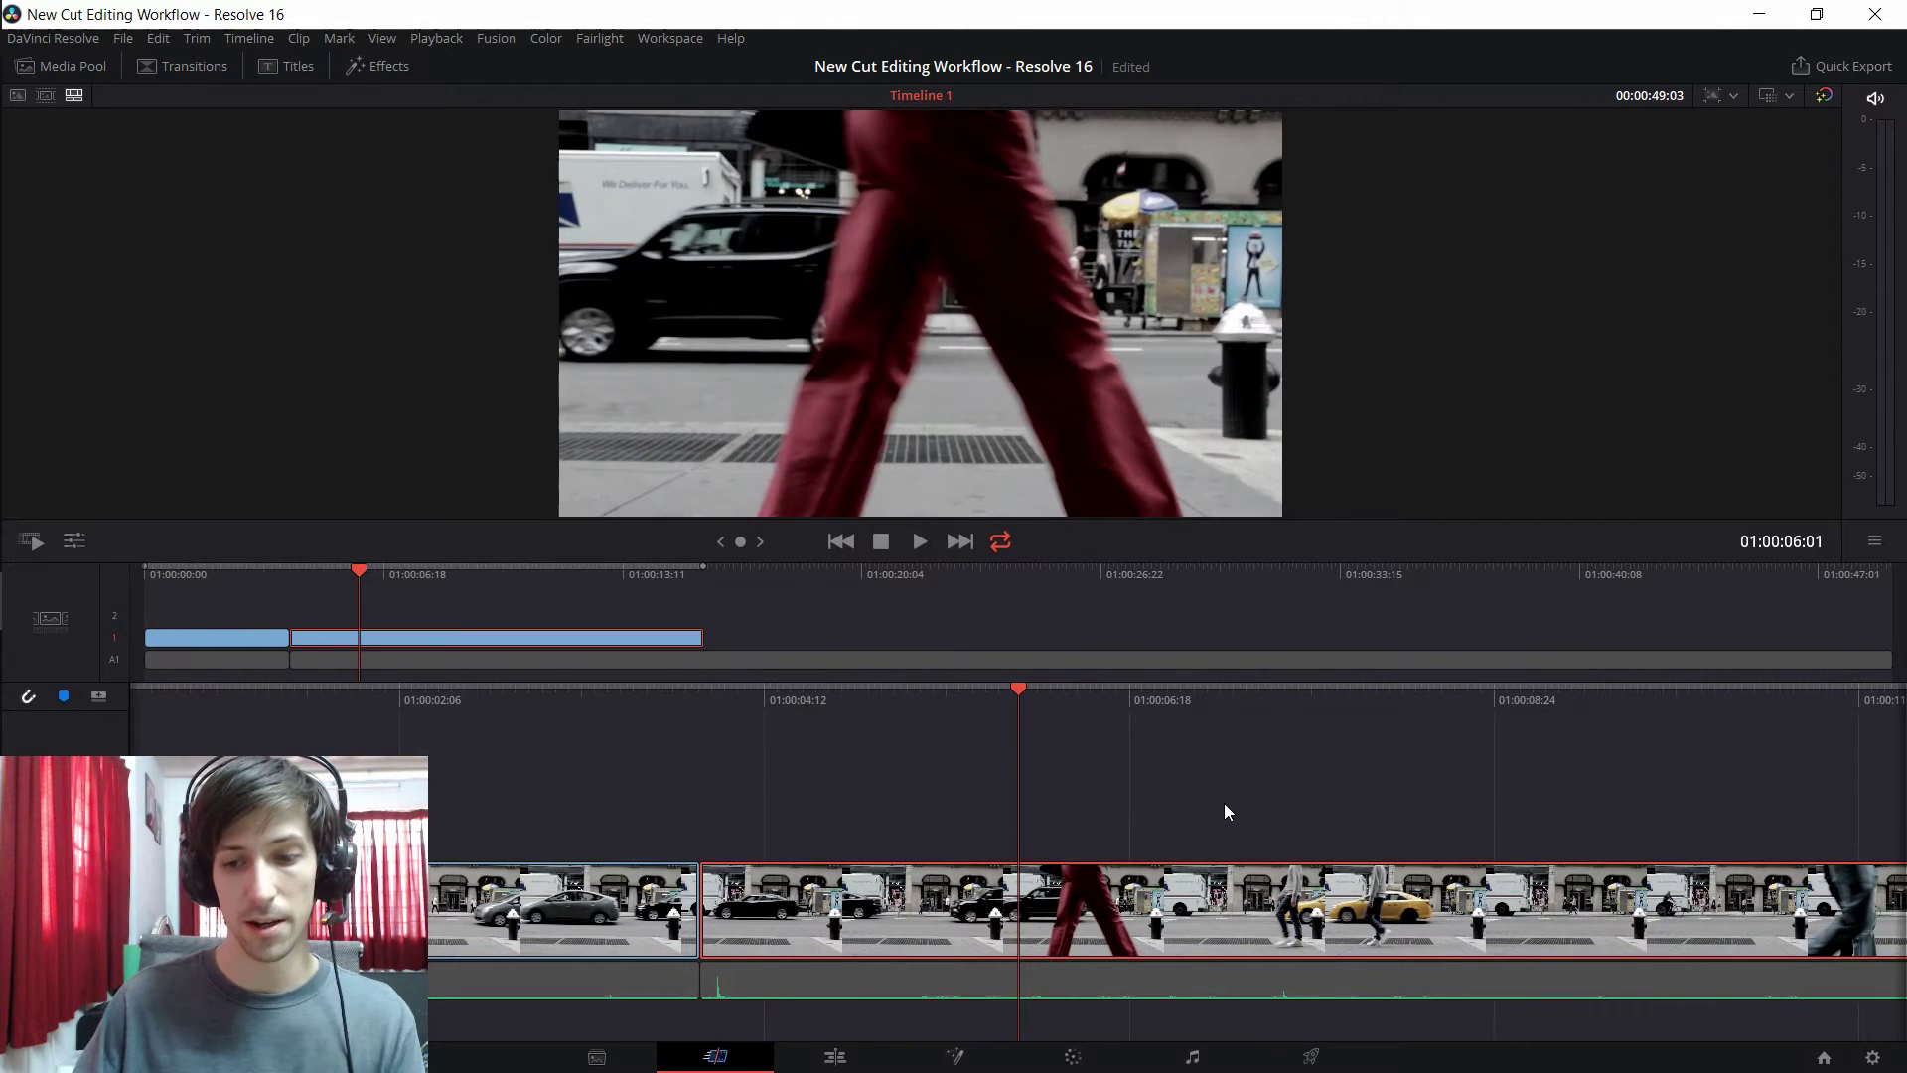
key("ctrl+backslash")
left_click(1054, 775)
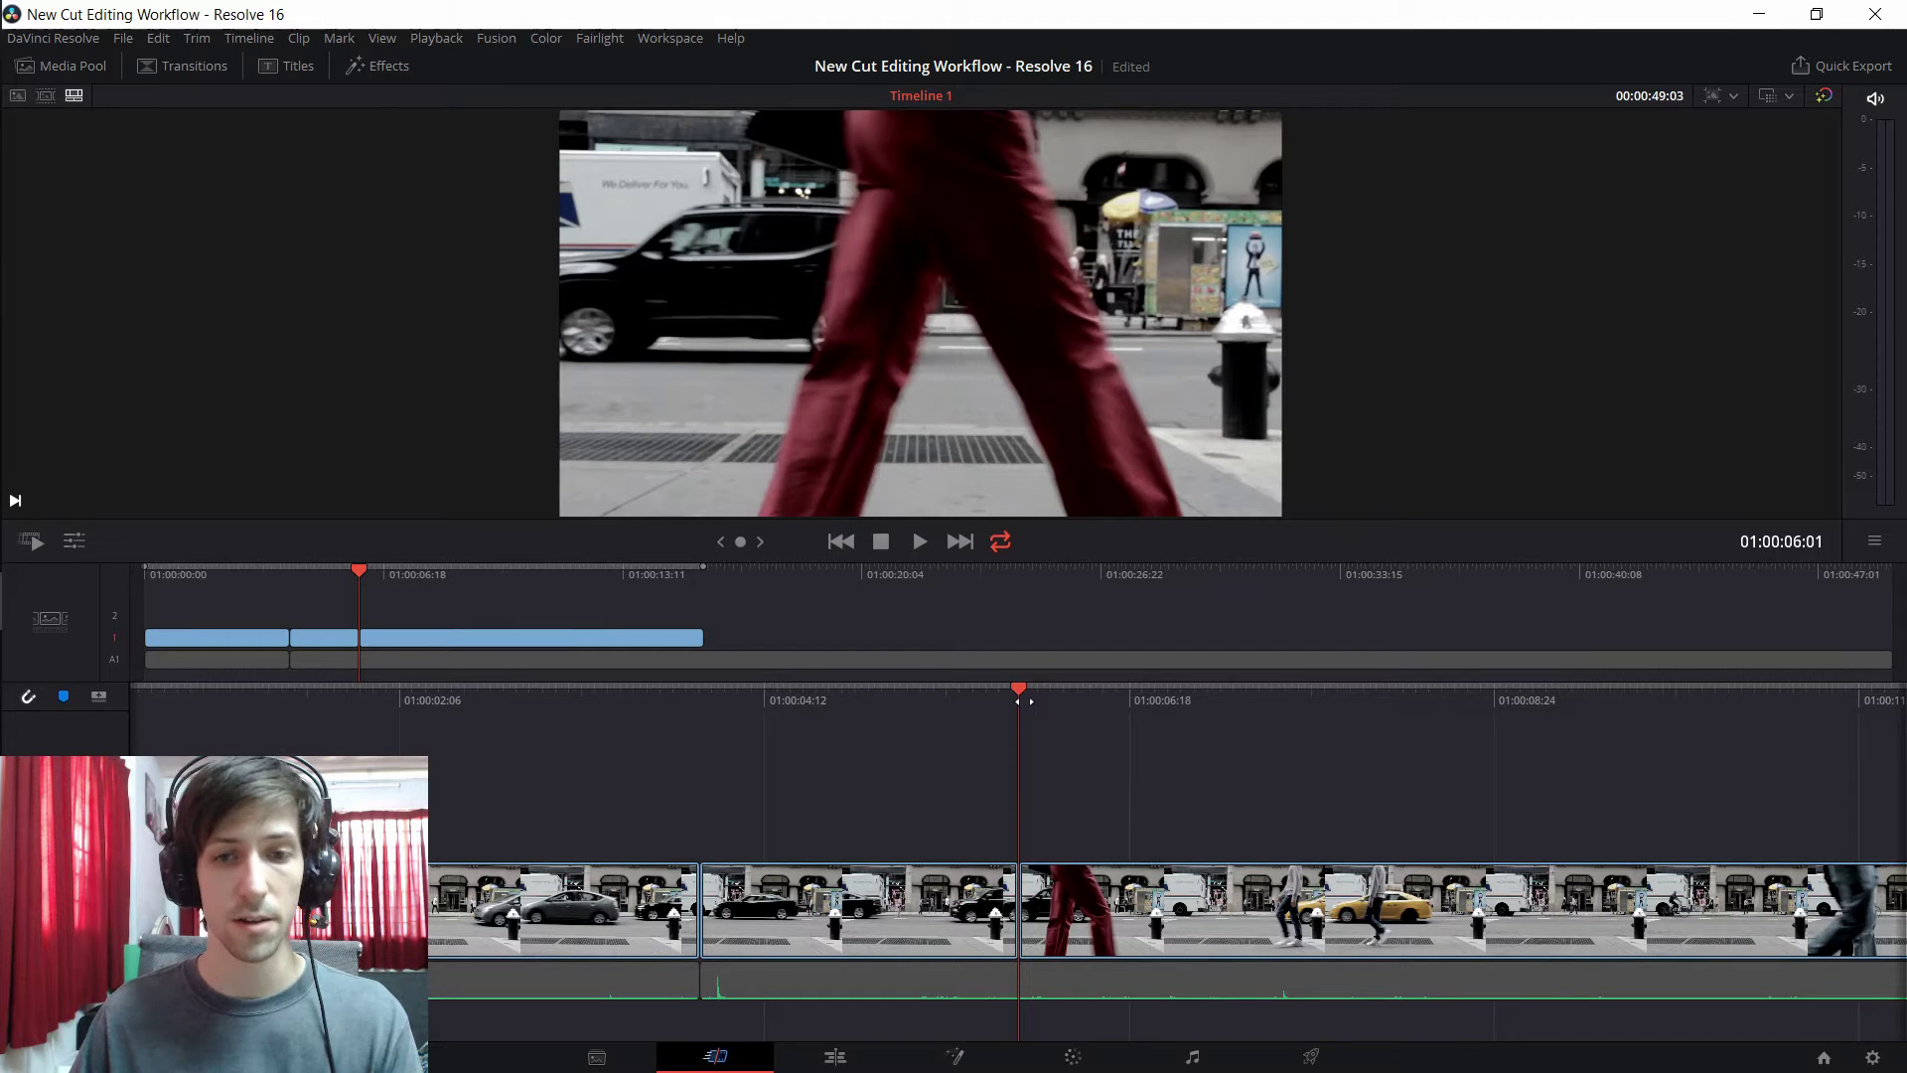
- Move the edit point 01:13 later and park the playhead at 01:00:03:20
left_click(1053, 769)
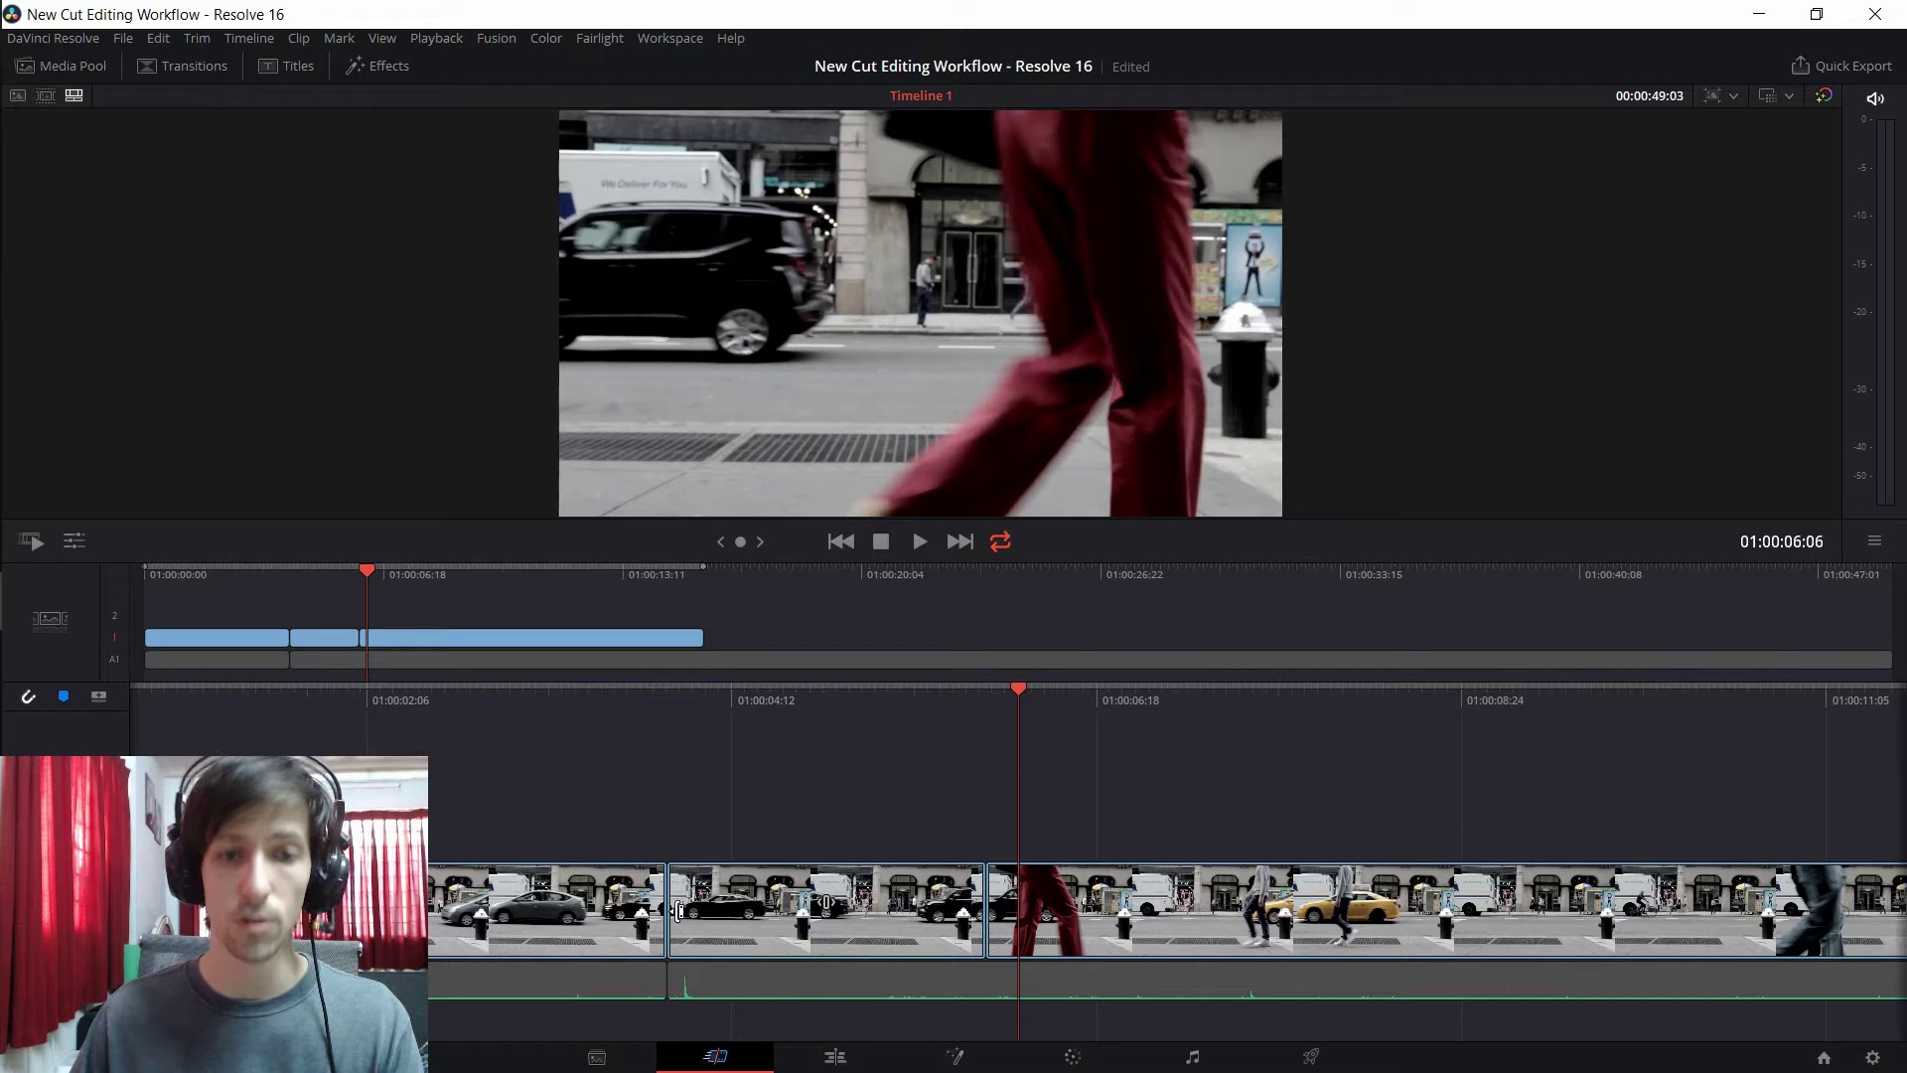
left_click_drag(679, 909, 1001, 904)
left_click_drag(671, 720, 1186, 770)
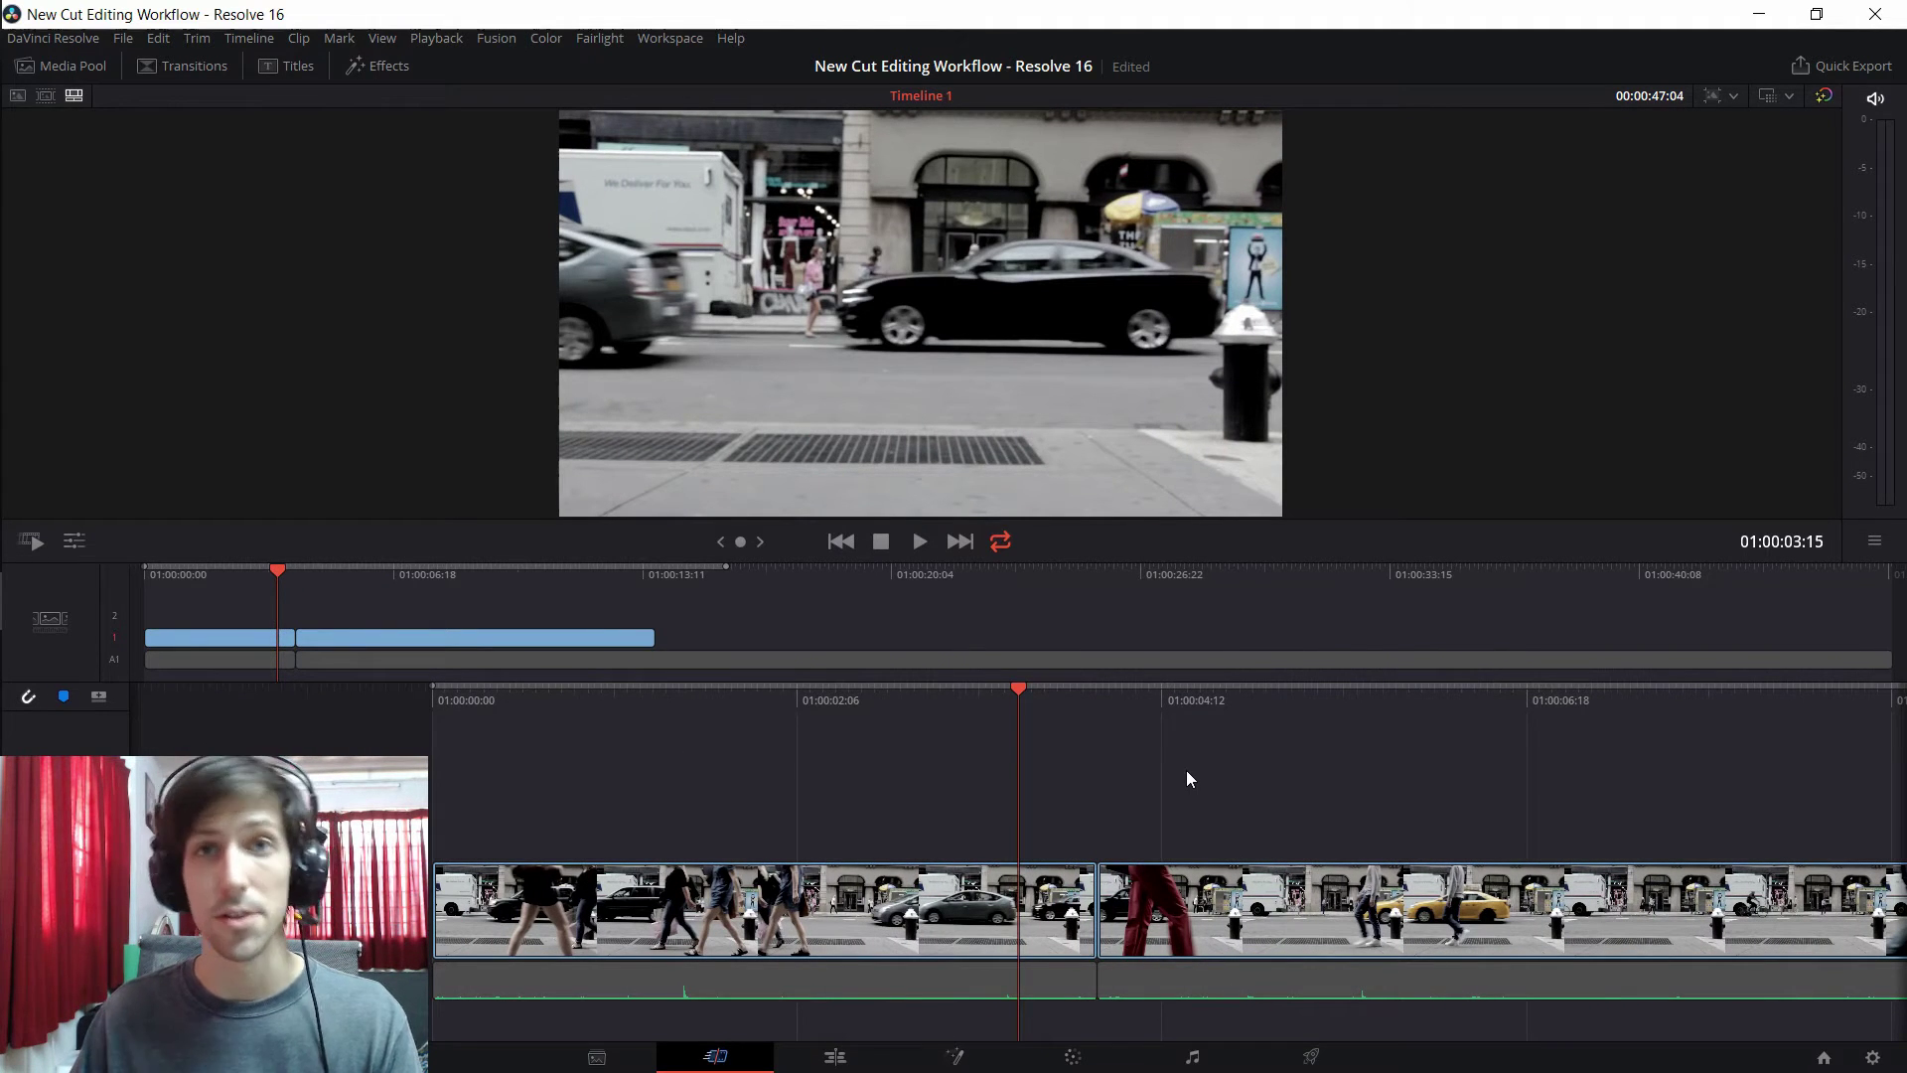
left_click_drag(1186, 770, 1100, 710)
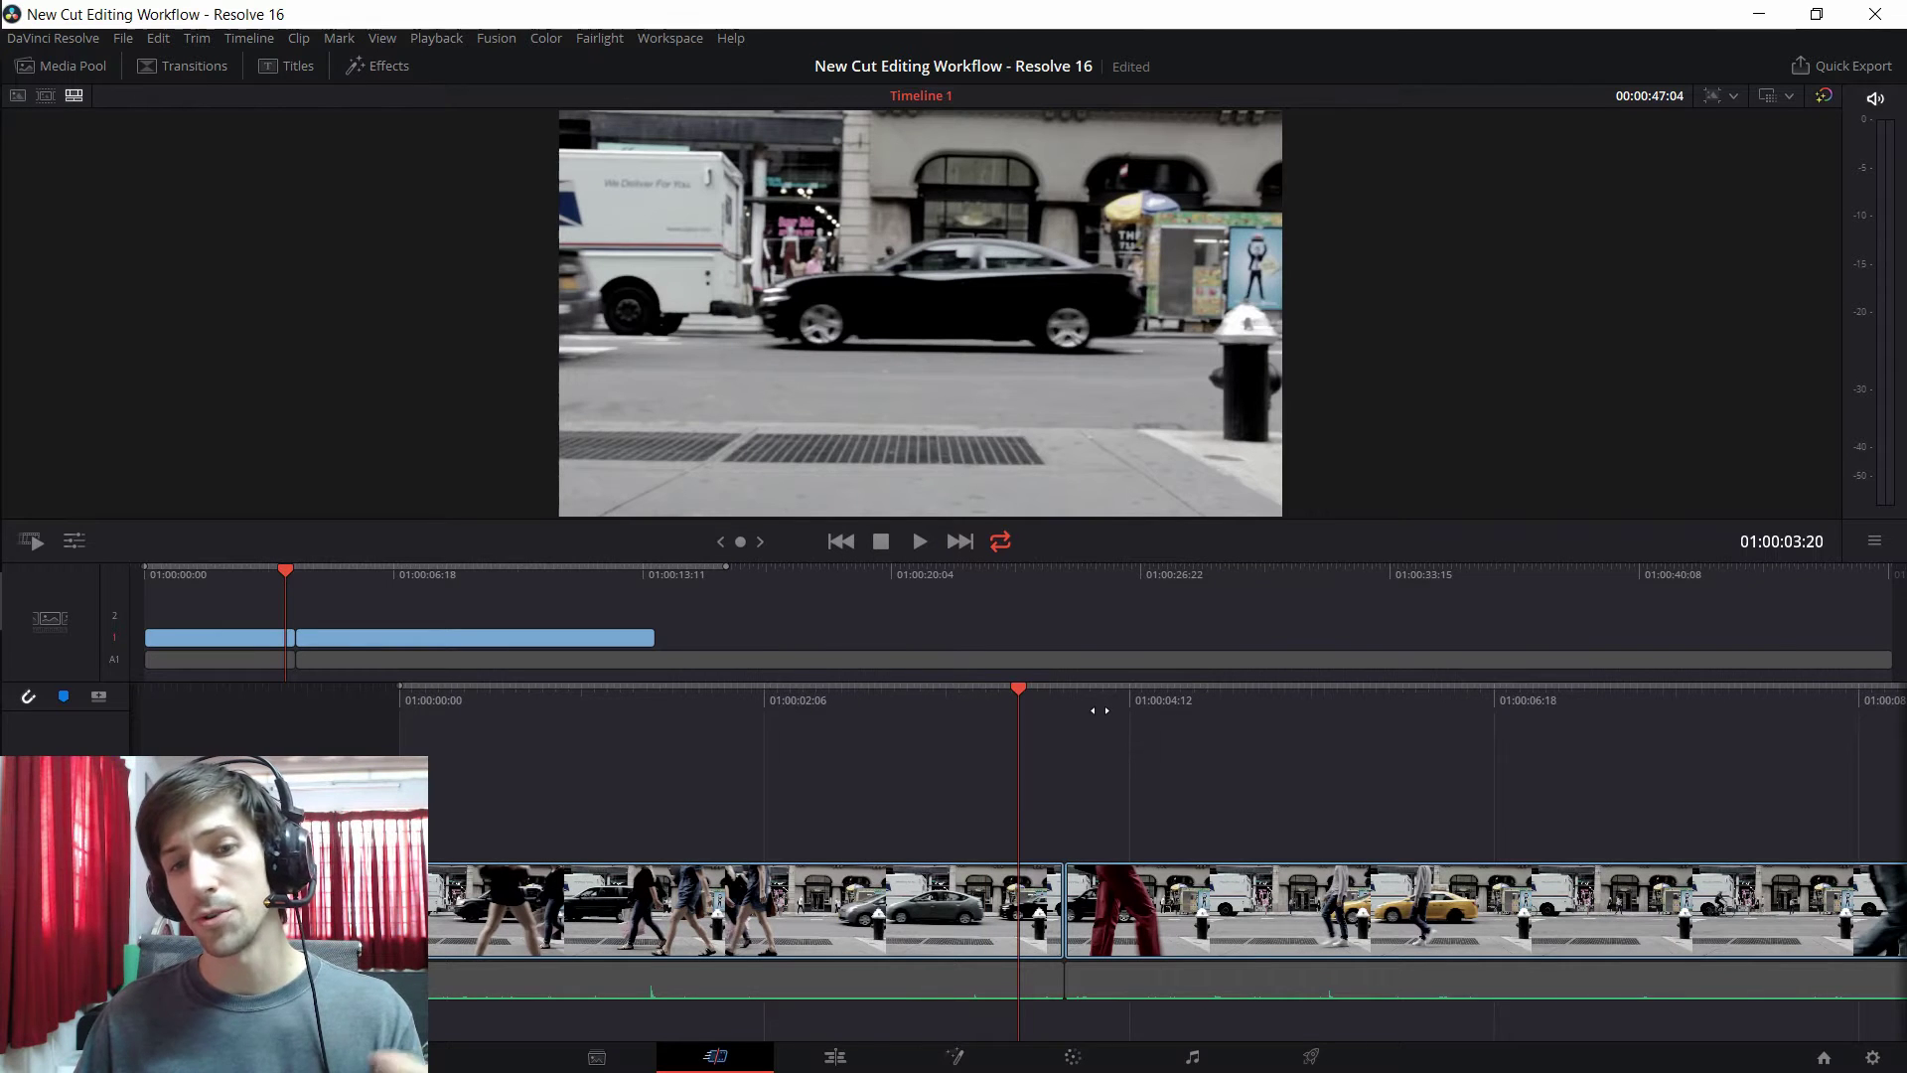
left_click(834, 1056)
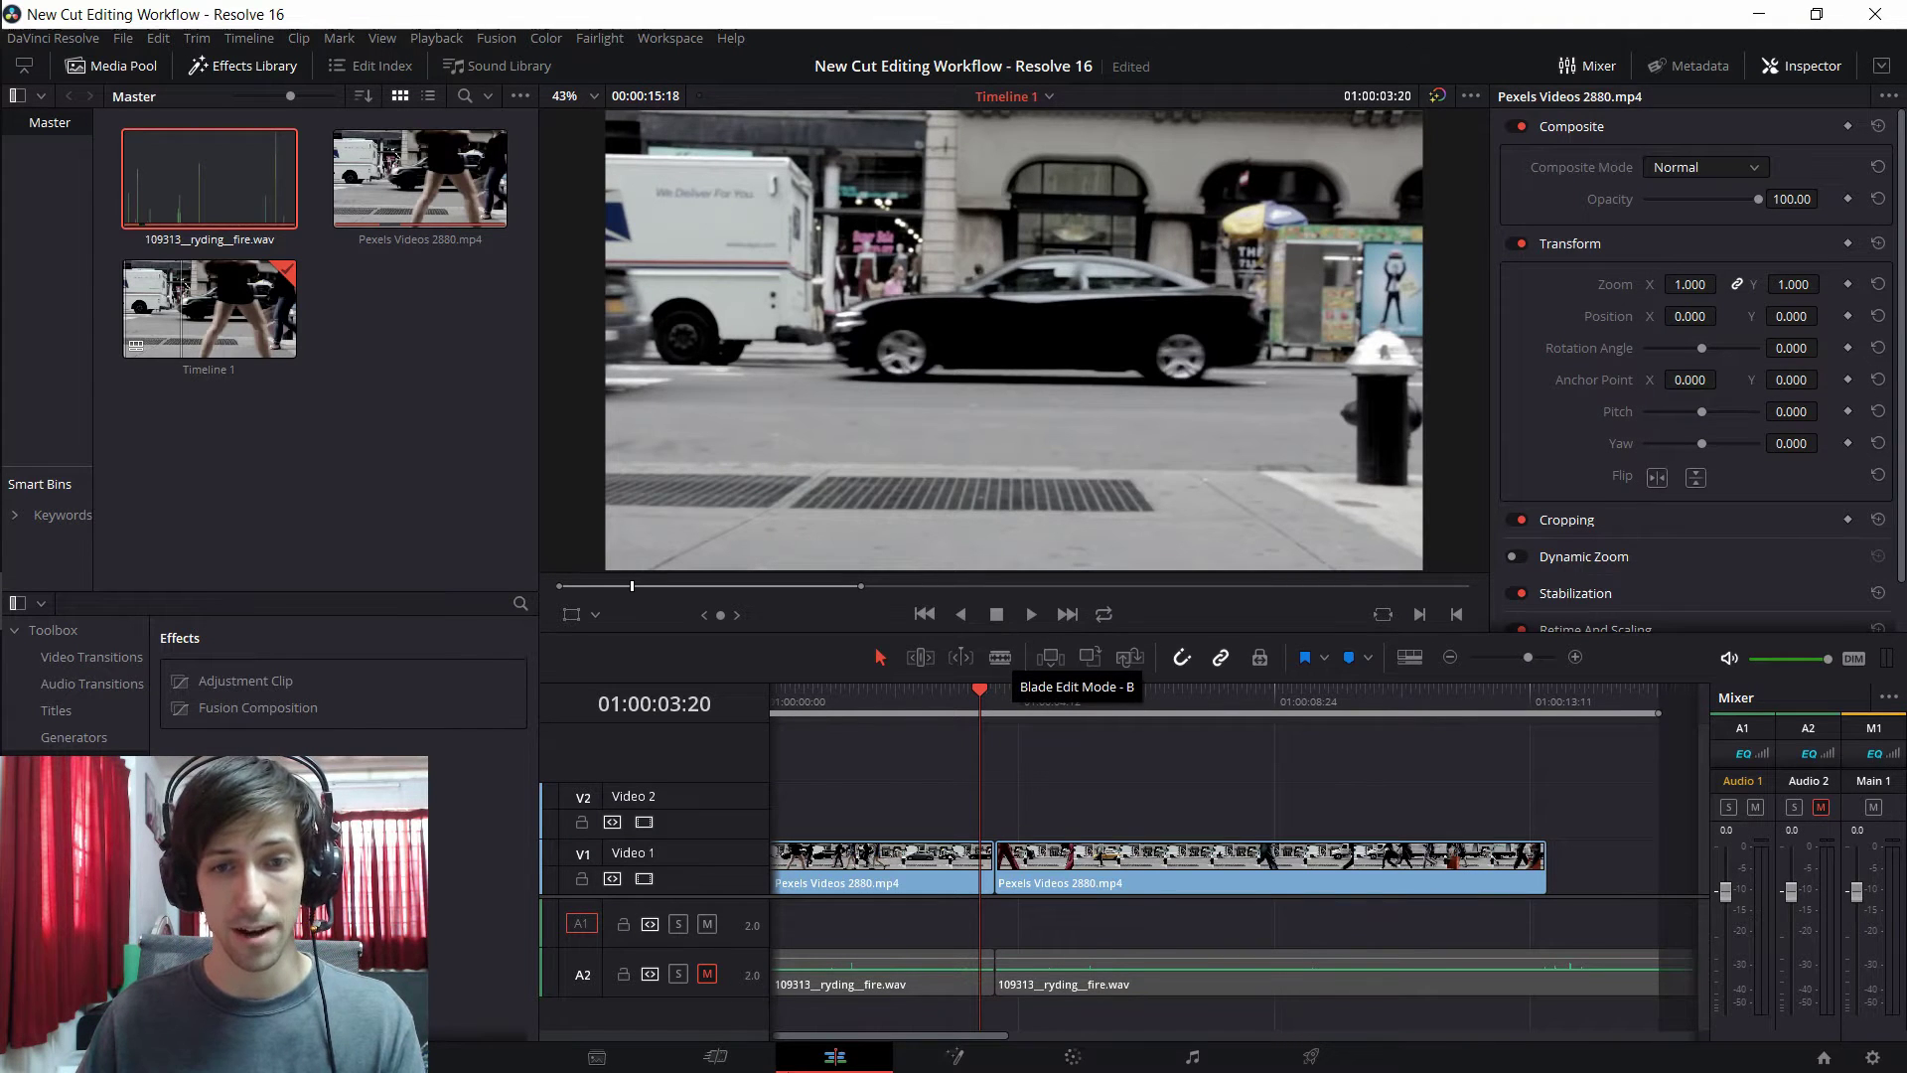
left_click(715, 1056)
left_click_drag(1101, 707, 920, 732)
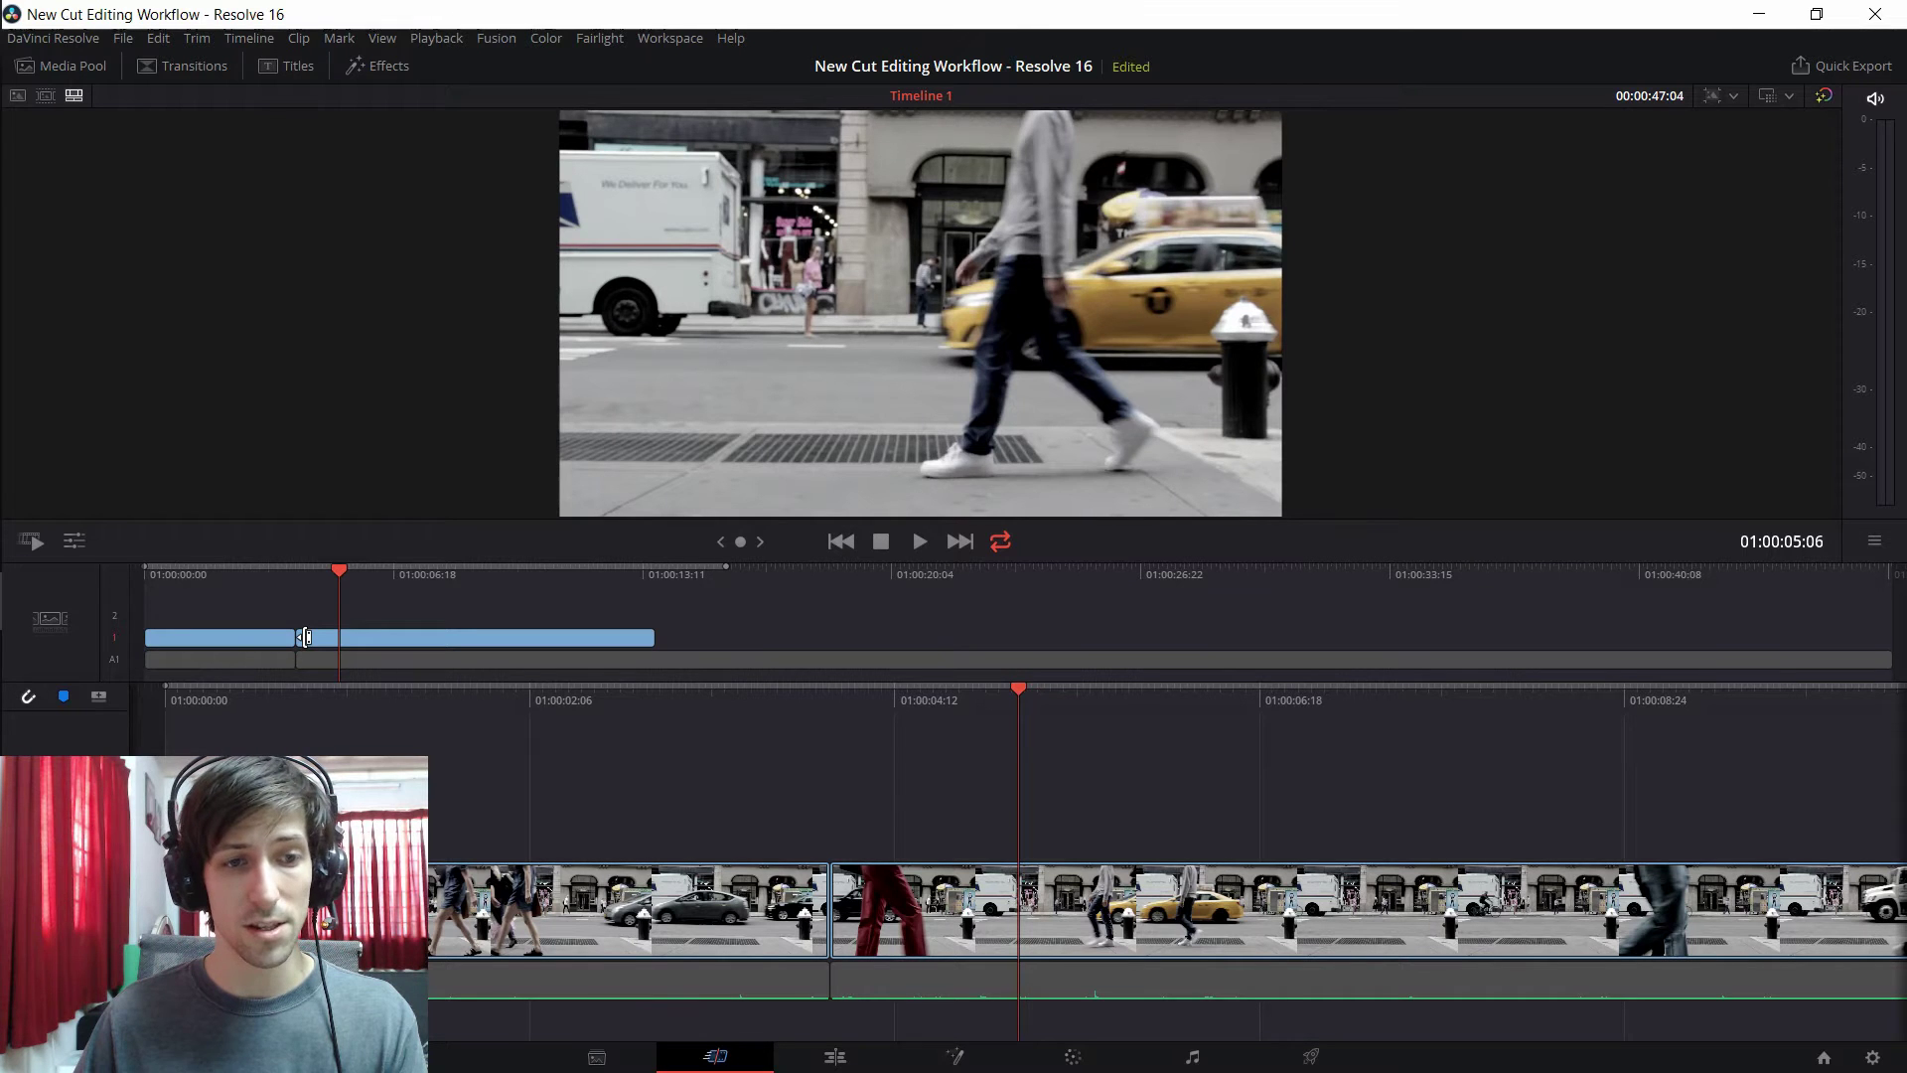
- Roll the edit point between the V1 street clips about 7 frames later and close the trim view
mouse_move(305, 637)
left_mouse_down()
mouse_move(281, 647)
mouse_move(370, 641)
mouse_move(339, 641)
left_mouse_up()
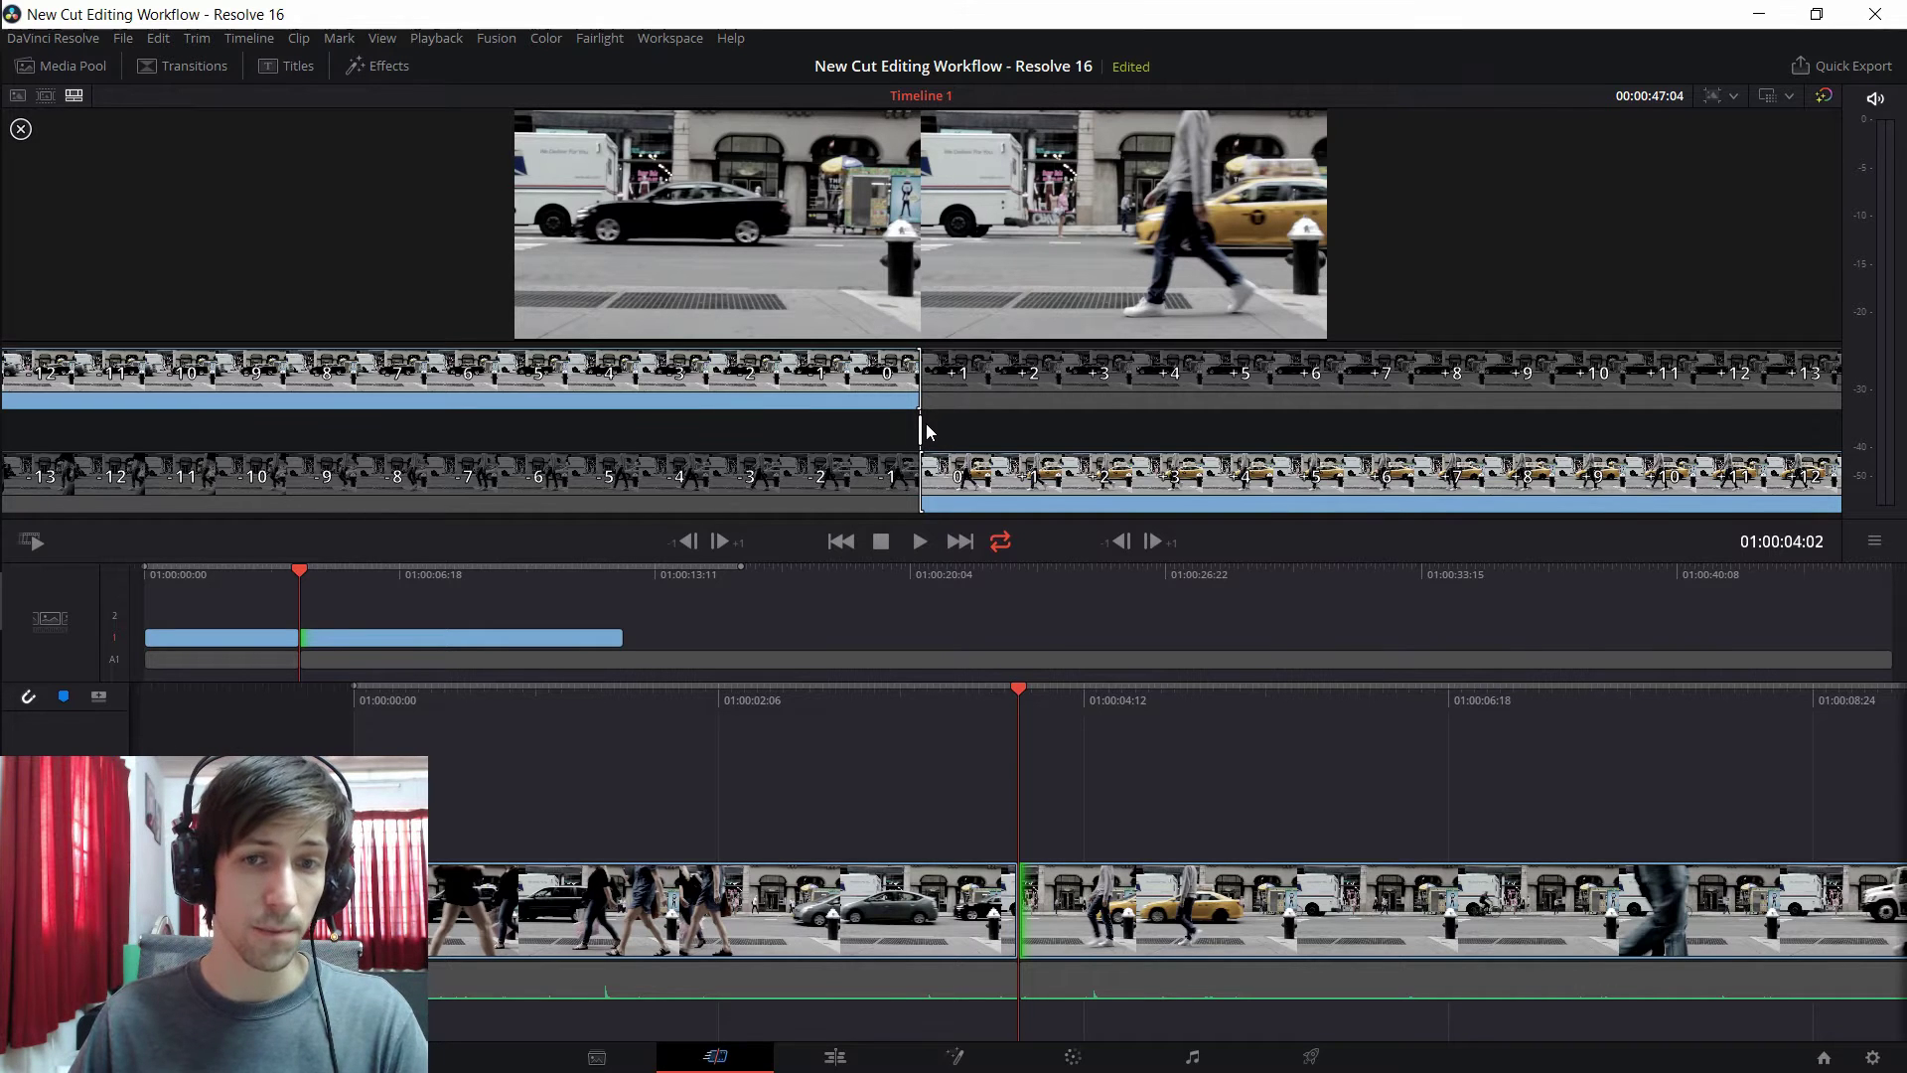
left_click_drag(920, 430, 919, 430)
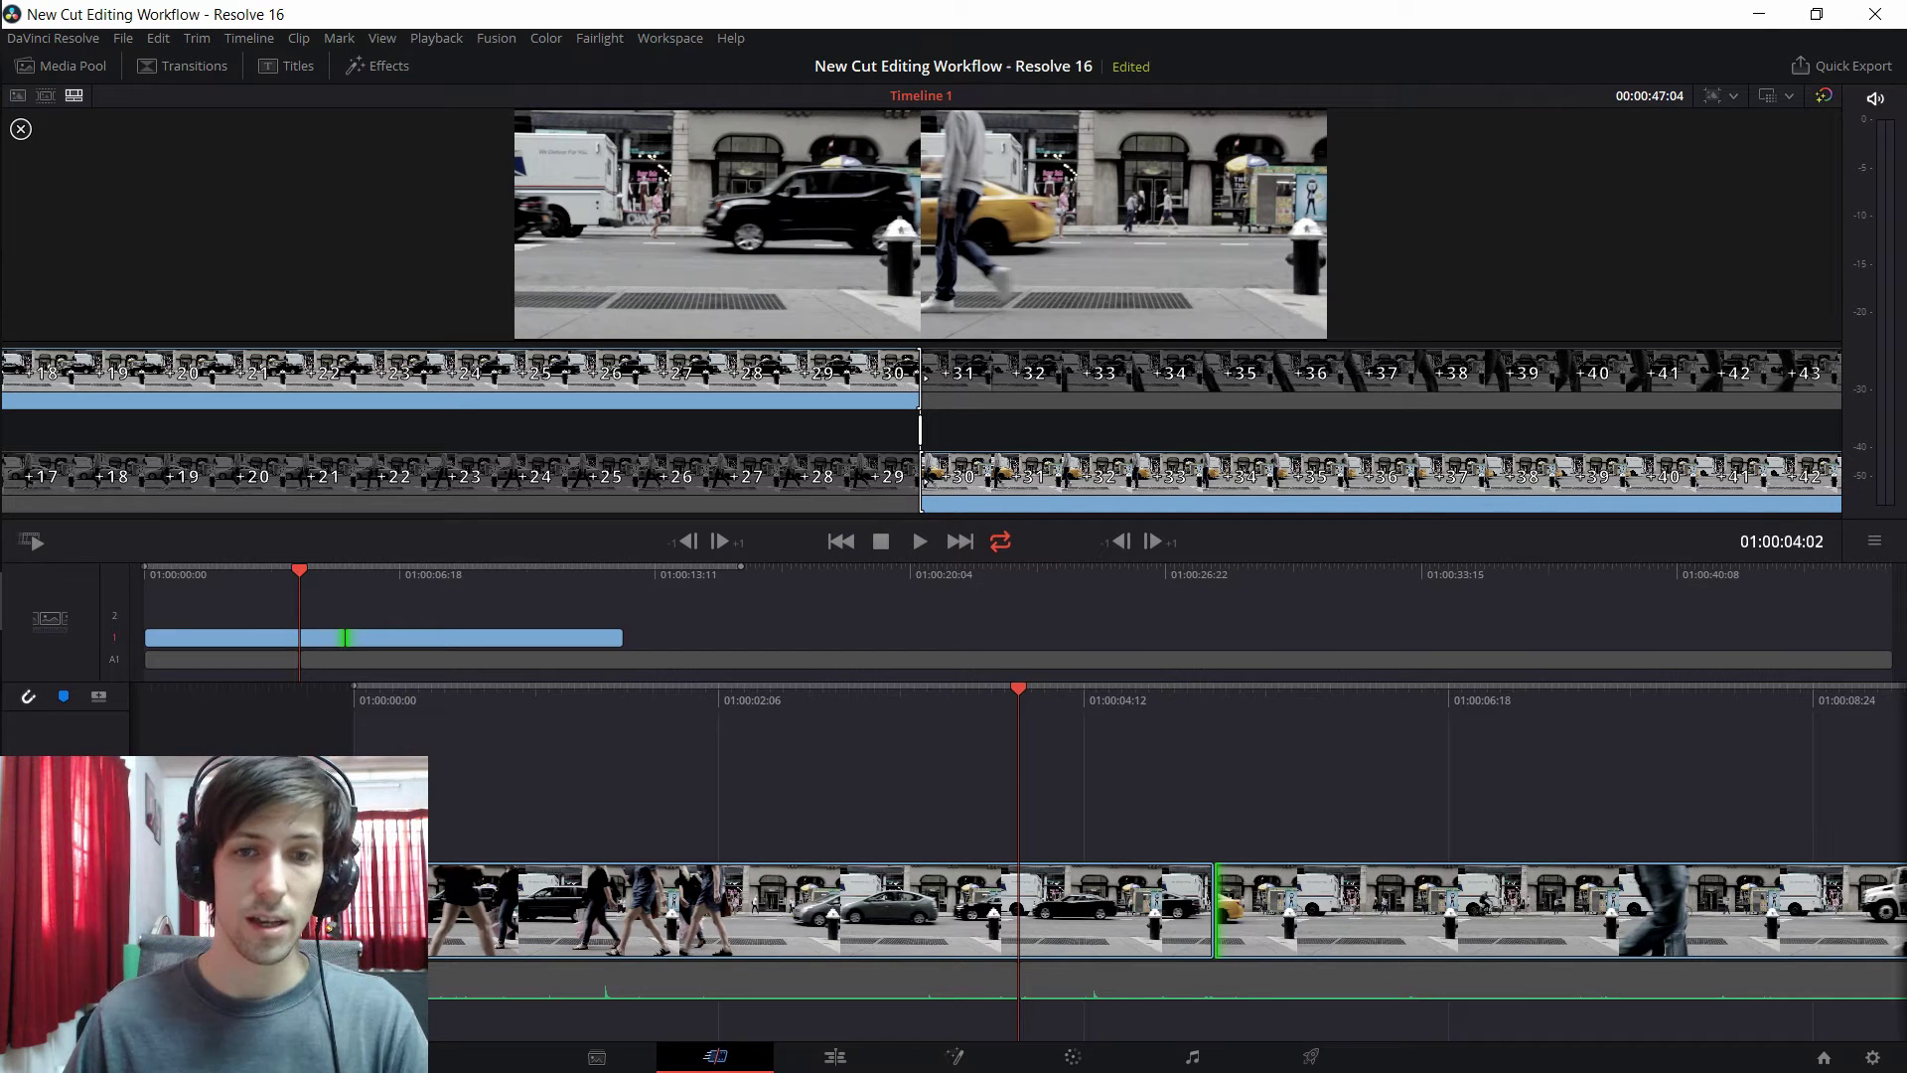
left_click(920, 430)
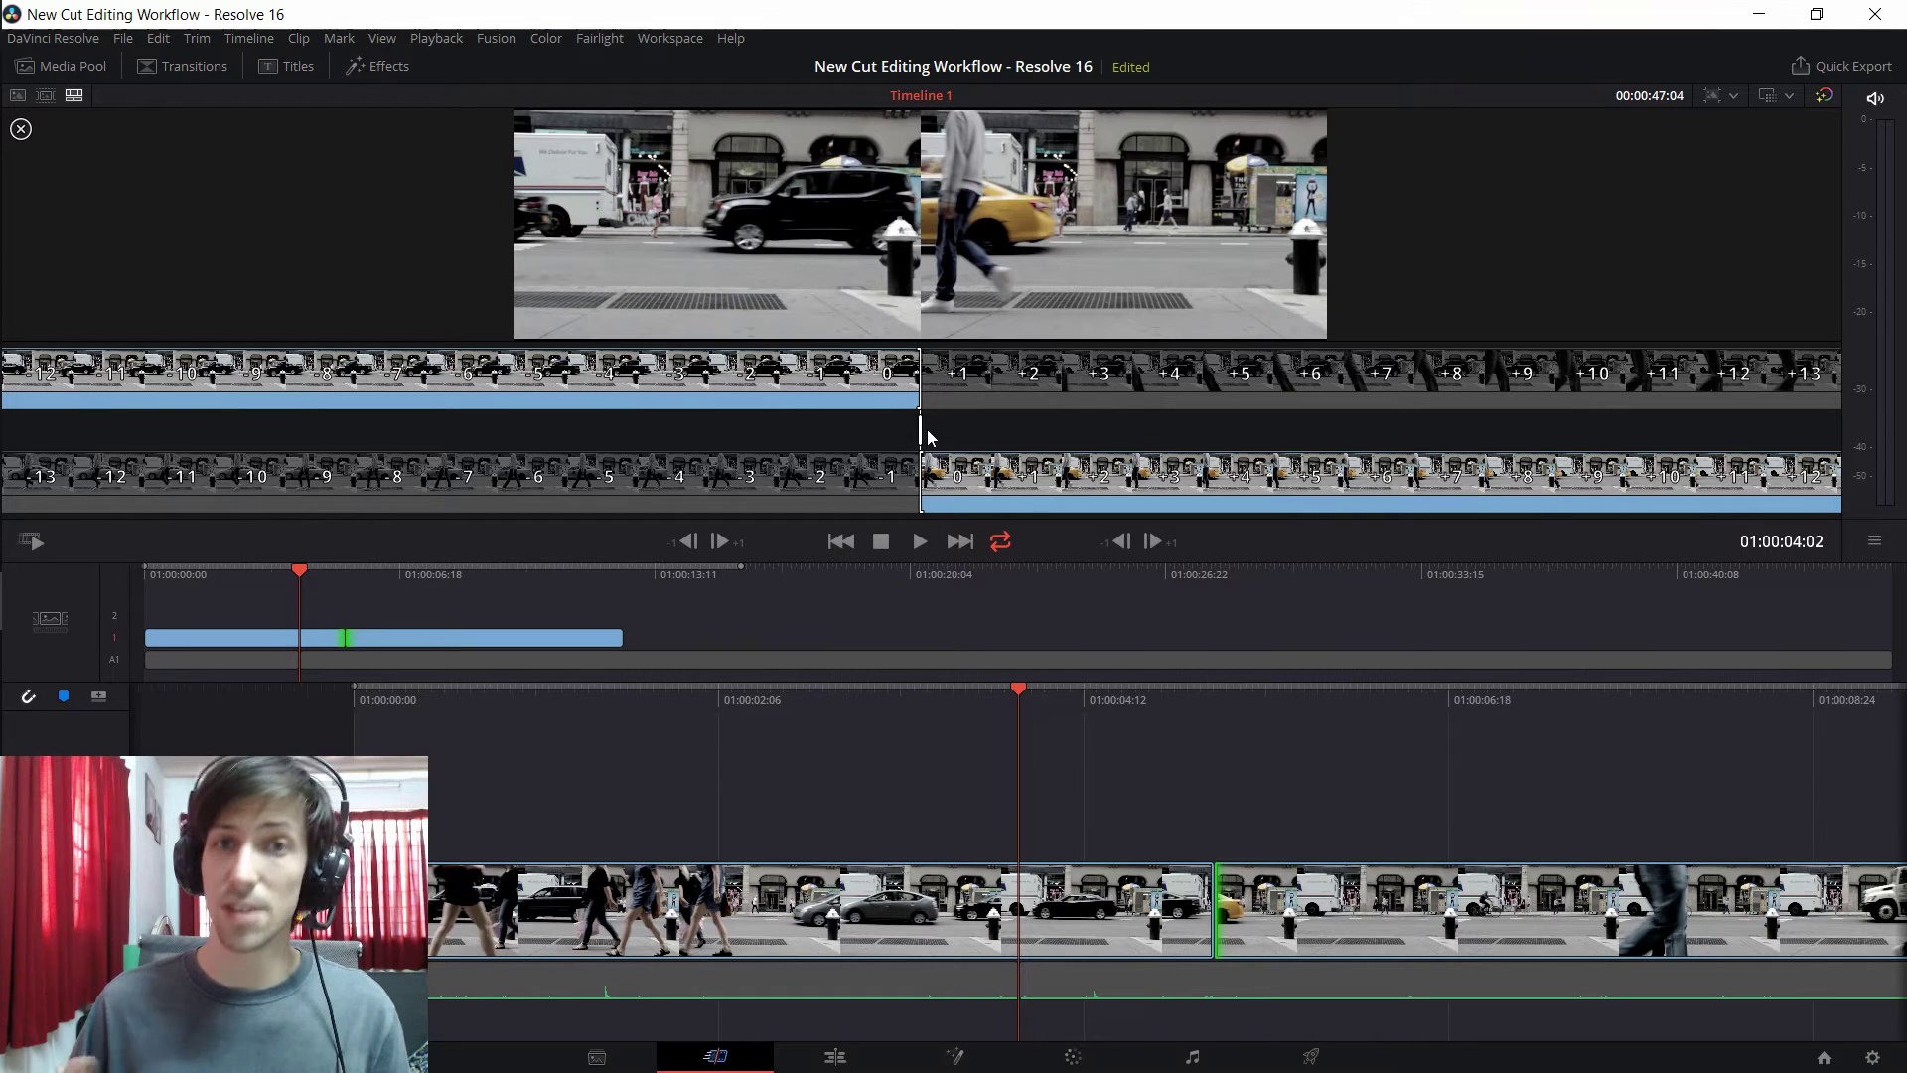
left_click(954, 802)
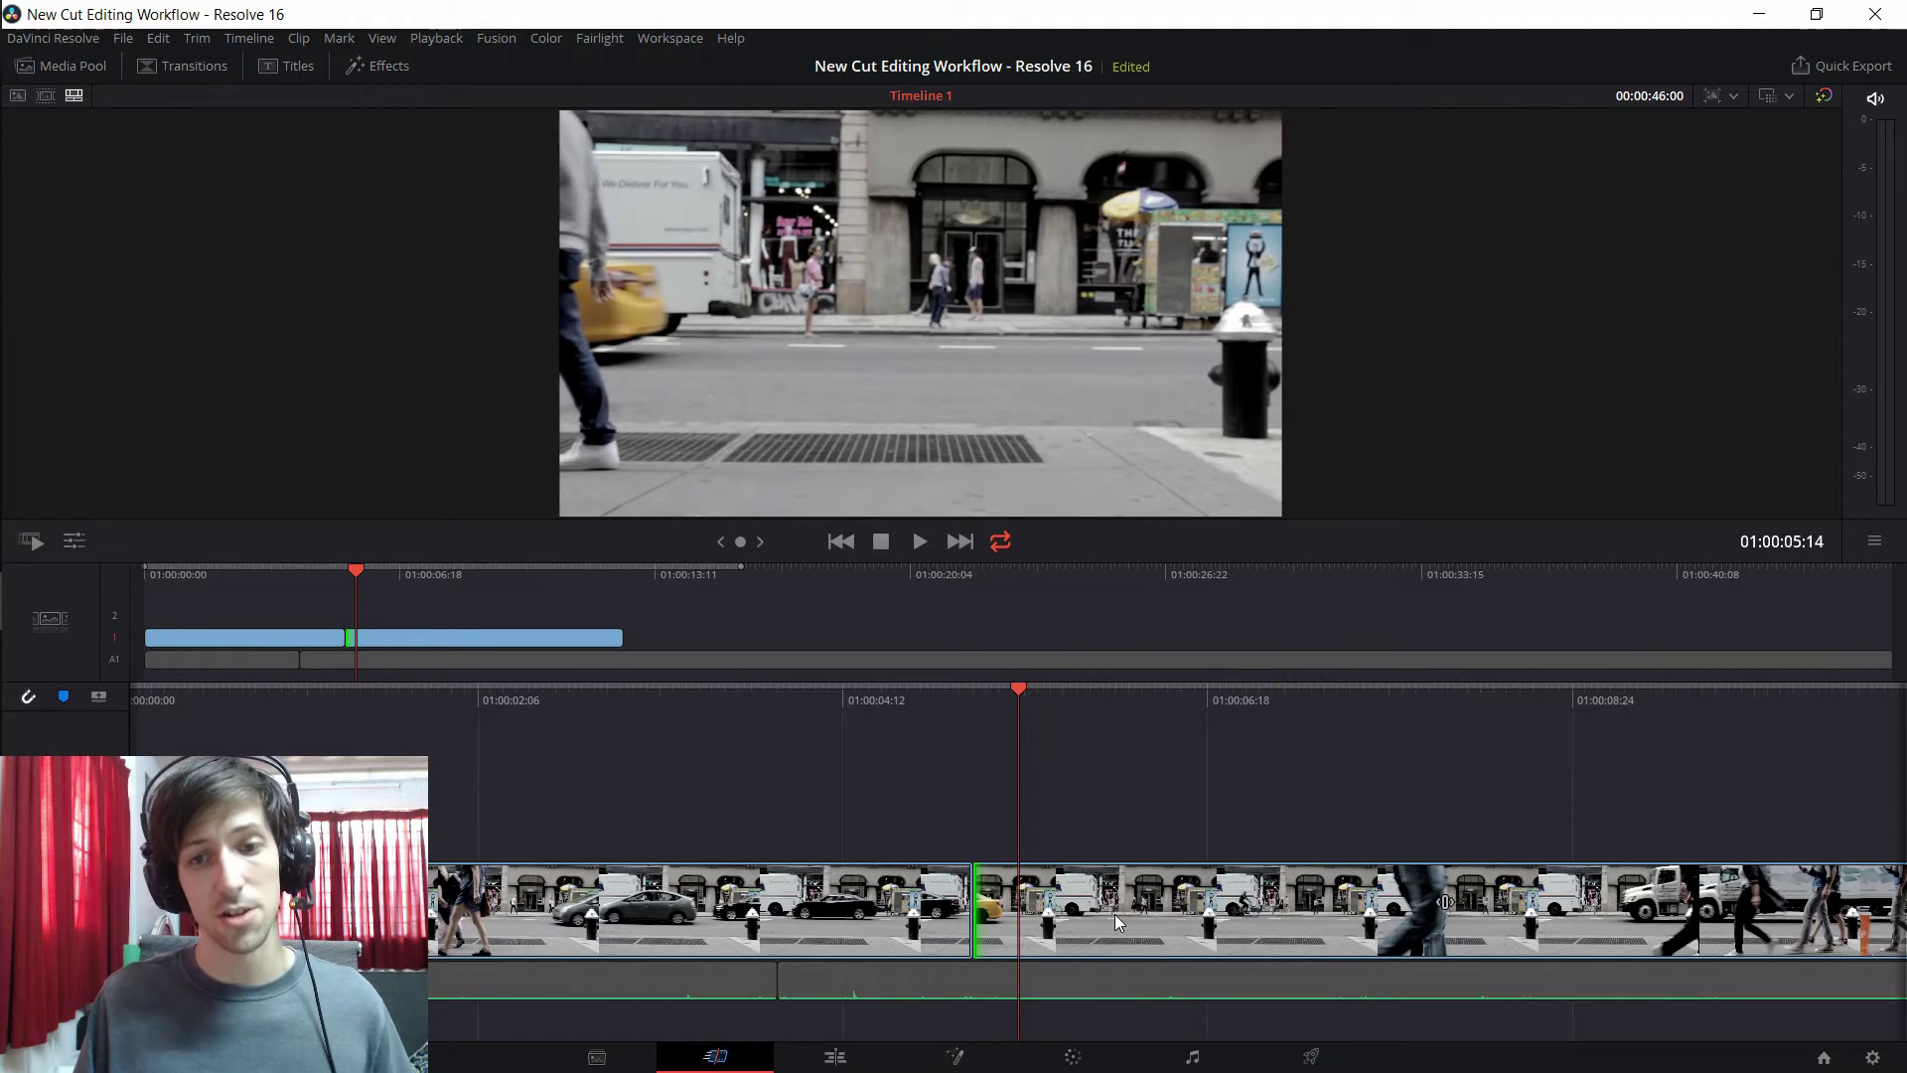
- Trim the edit point between the street clips earlier in the timeline
left_click(973, 899)
mouse_move(966, 900)
left_mouse_down()
mouse_move(915, 901)
mouse_move(944, 901)
left_mouse_up()
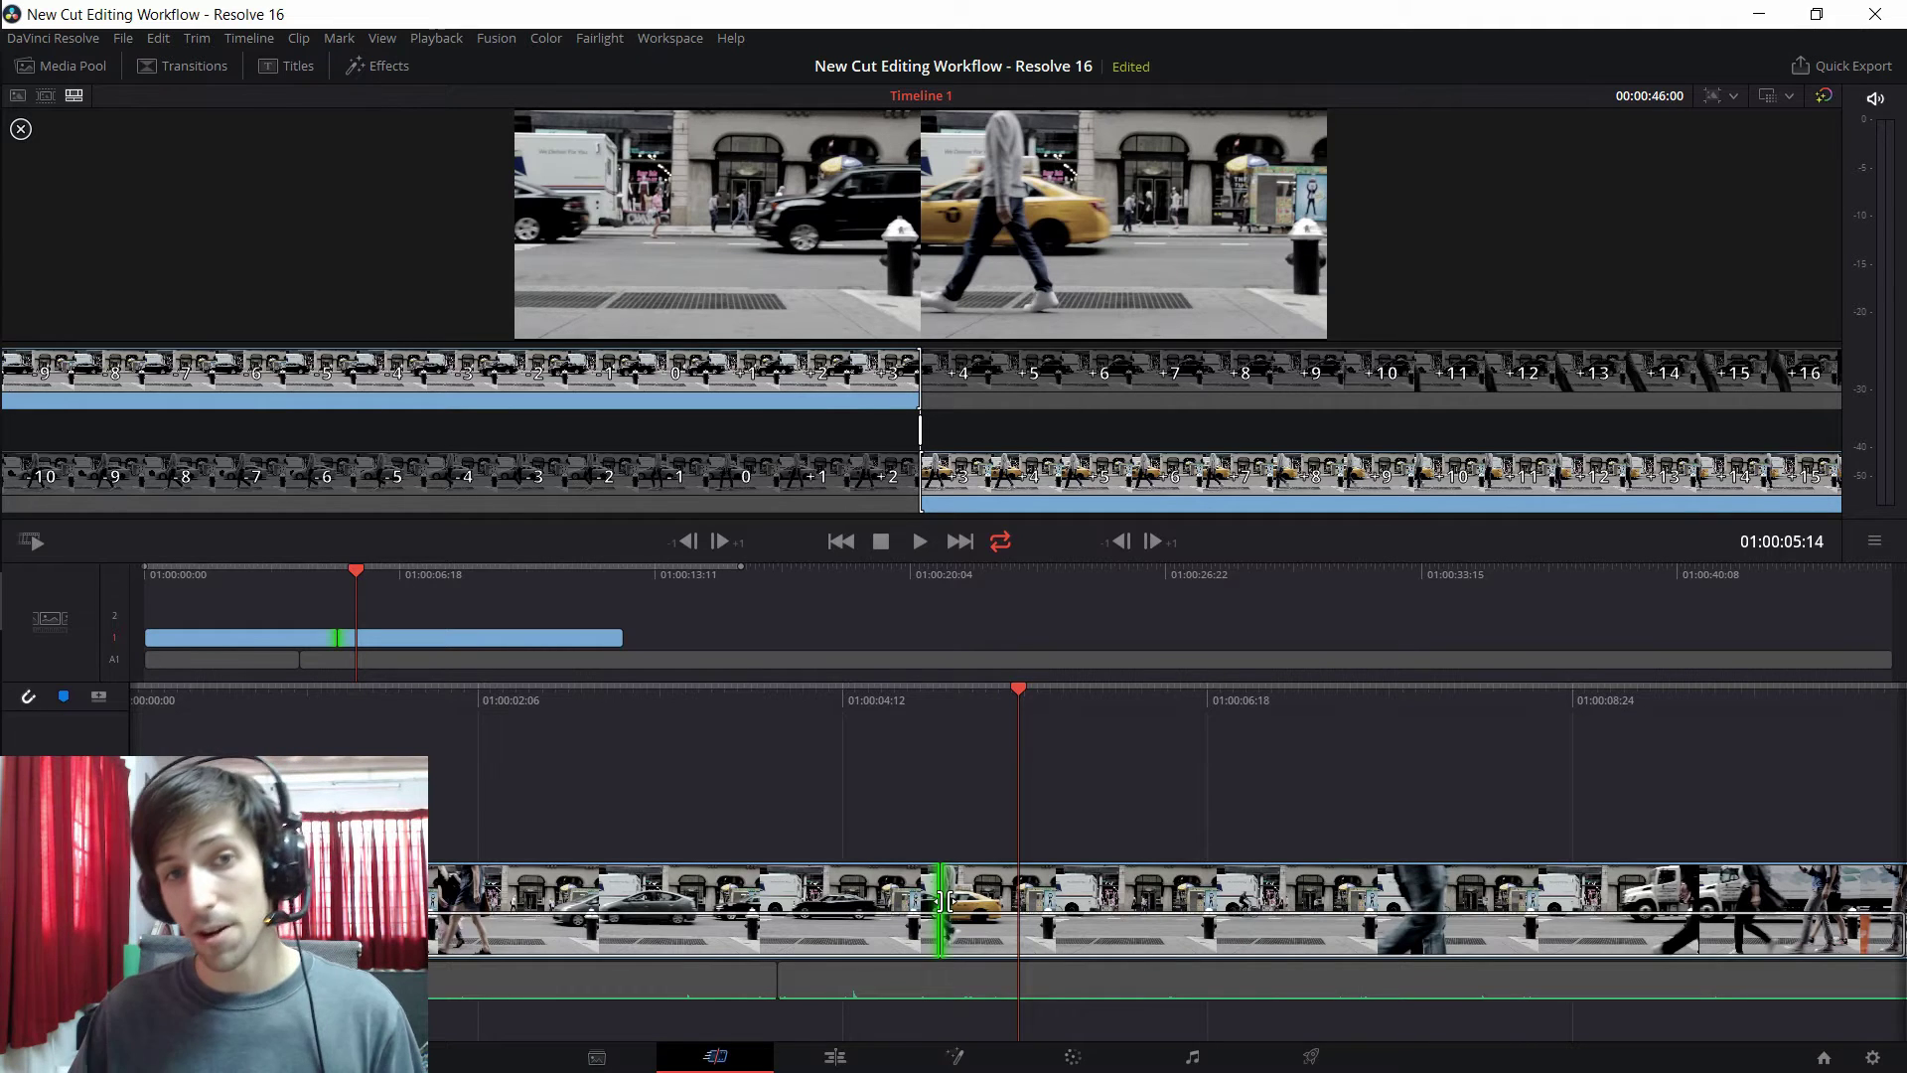
left_click_drag(943, 902, 747, 912)
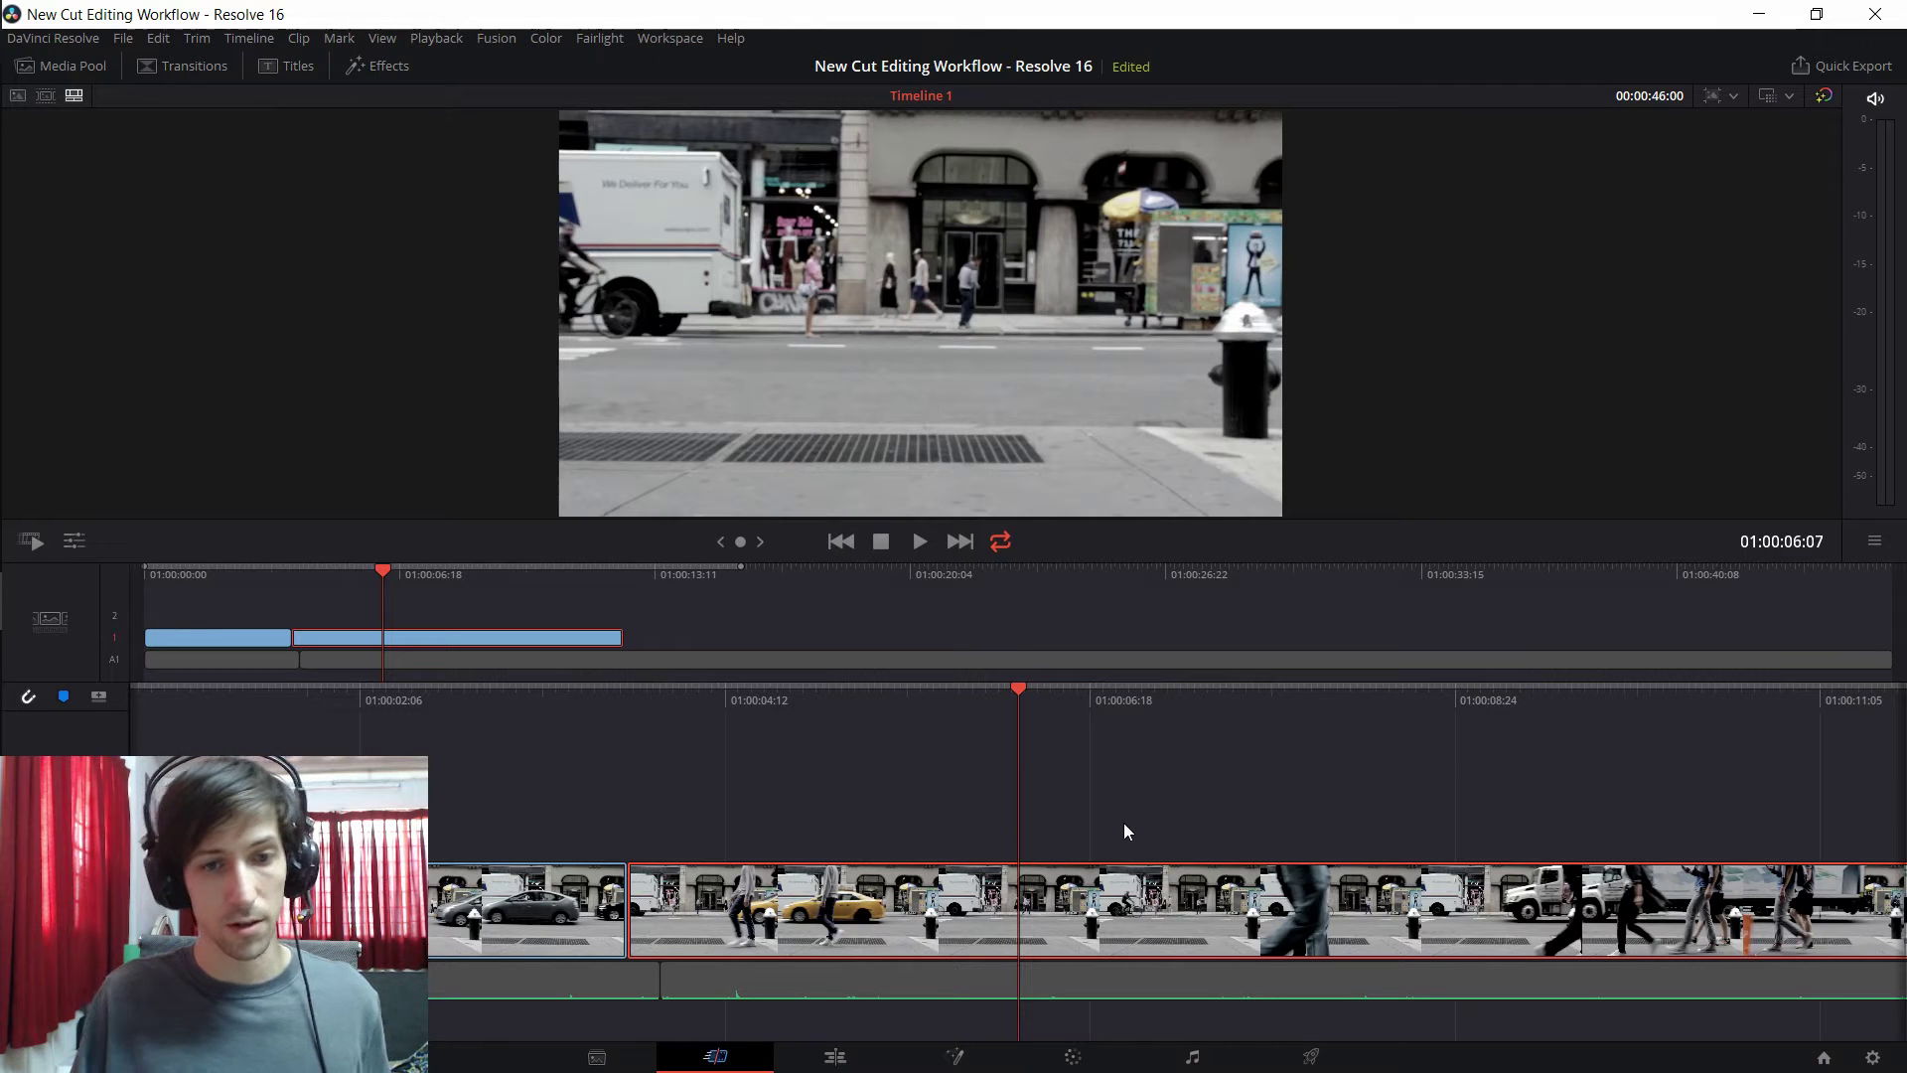
- Split the street clip, delete the middle section, close the gap, and slip the next clip 15 frames
key("ctrl+b")
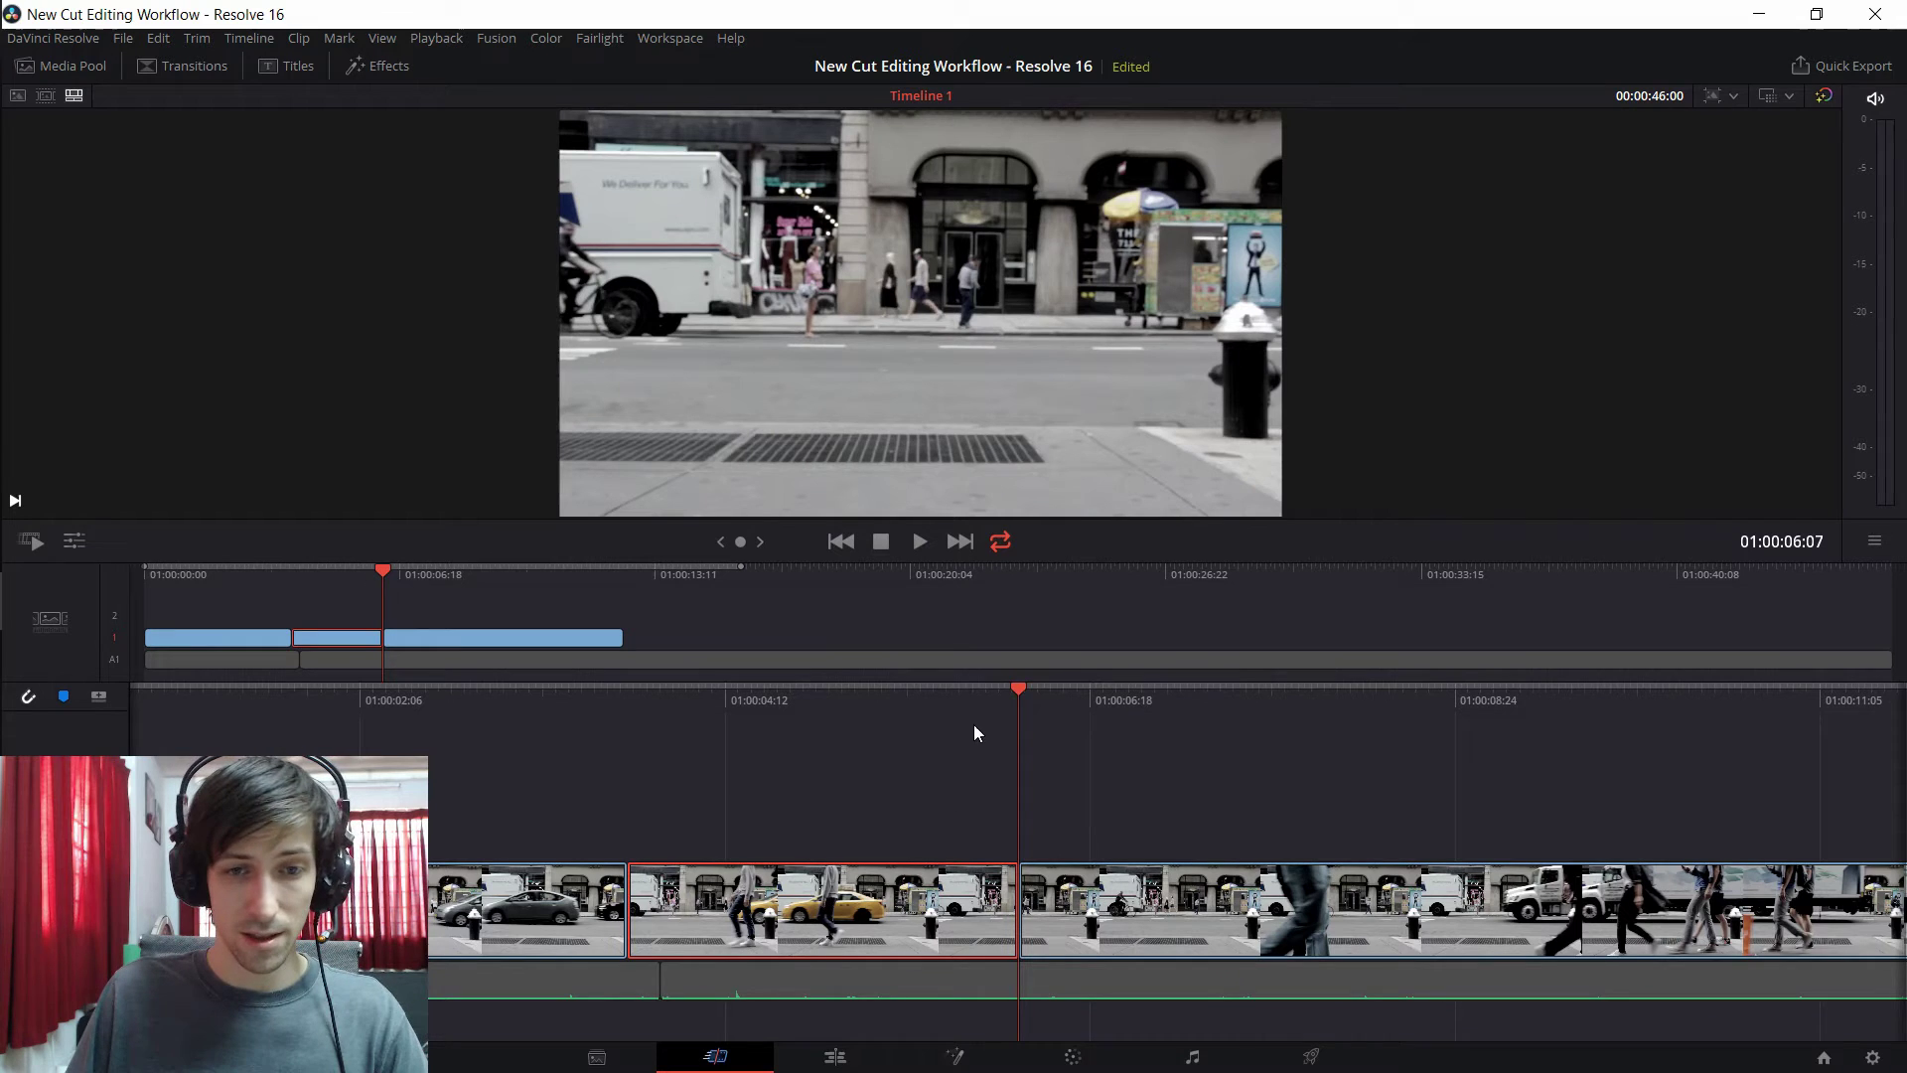
key("j")
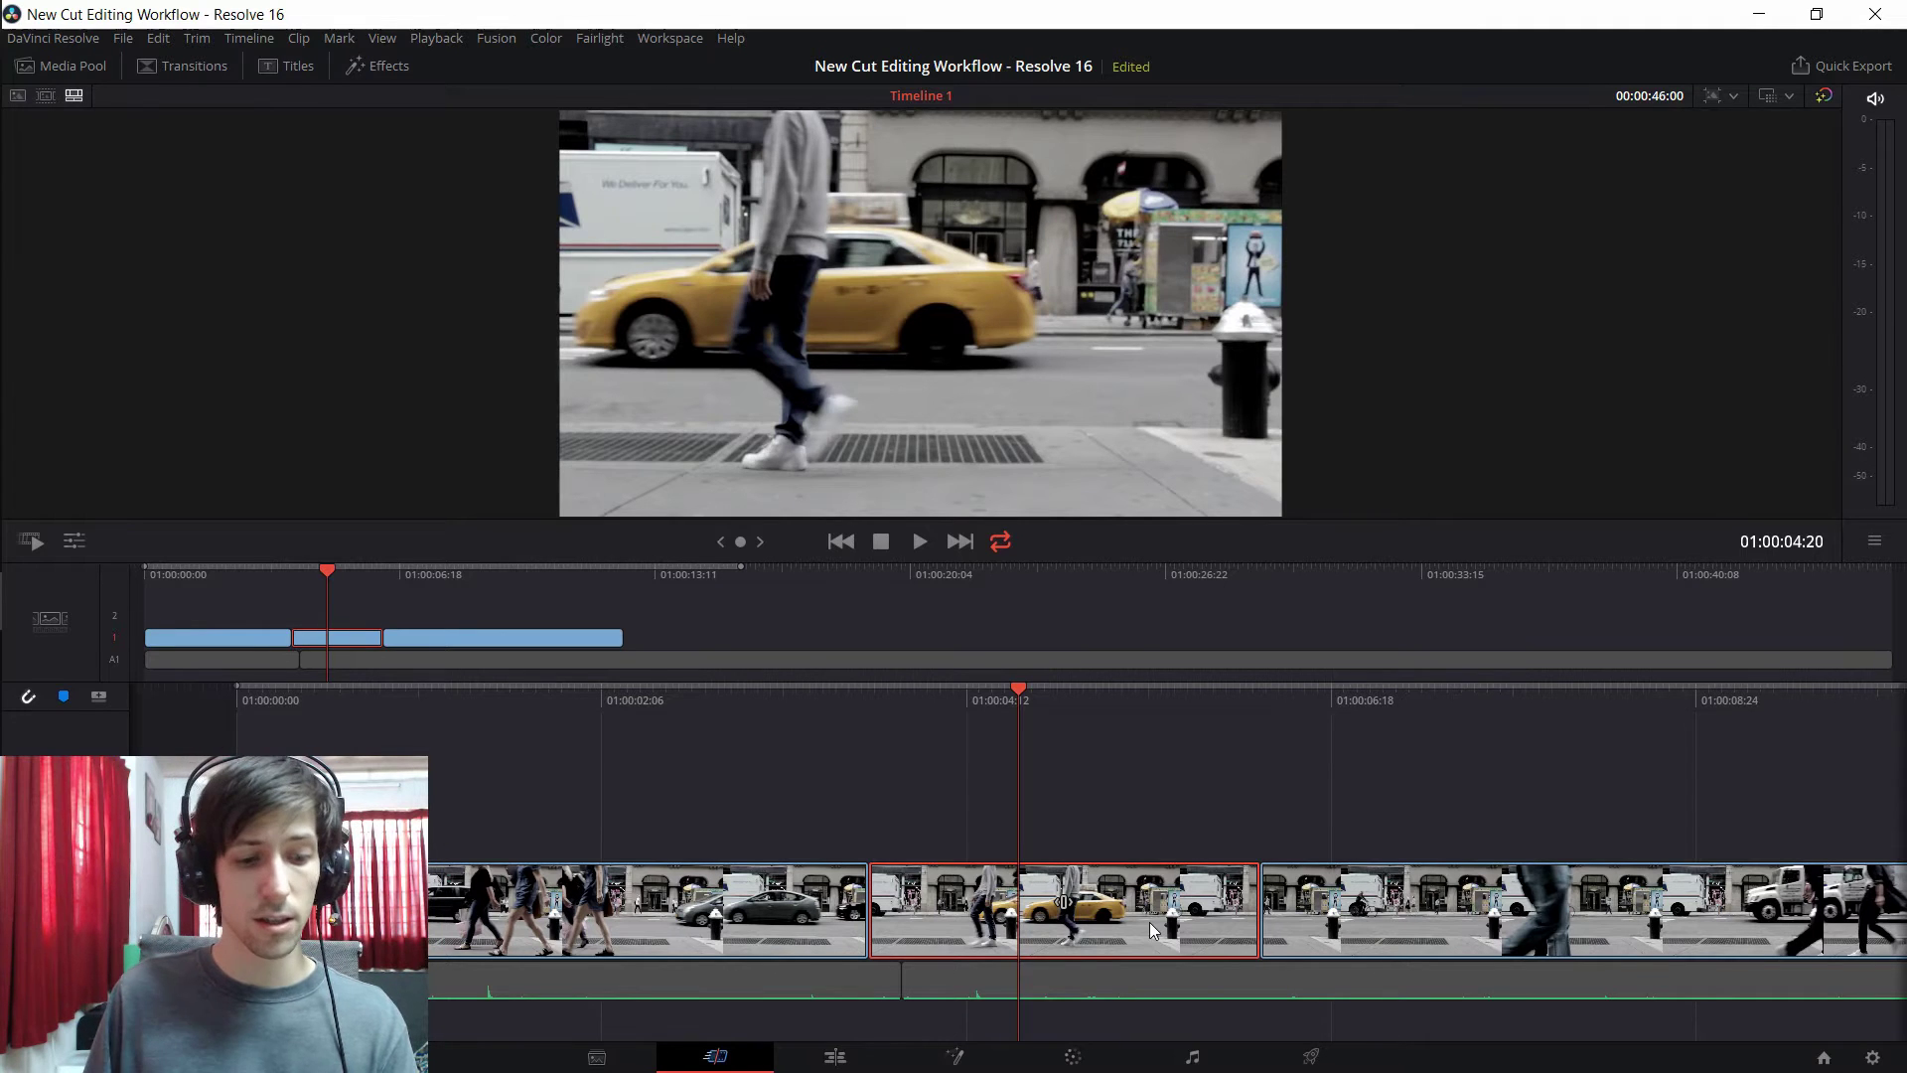
key("Delete")
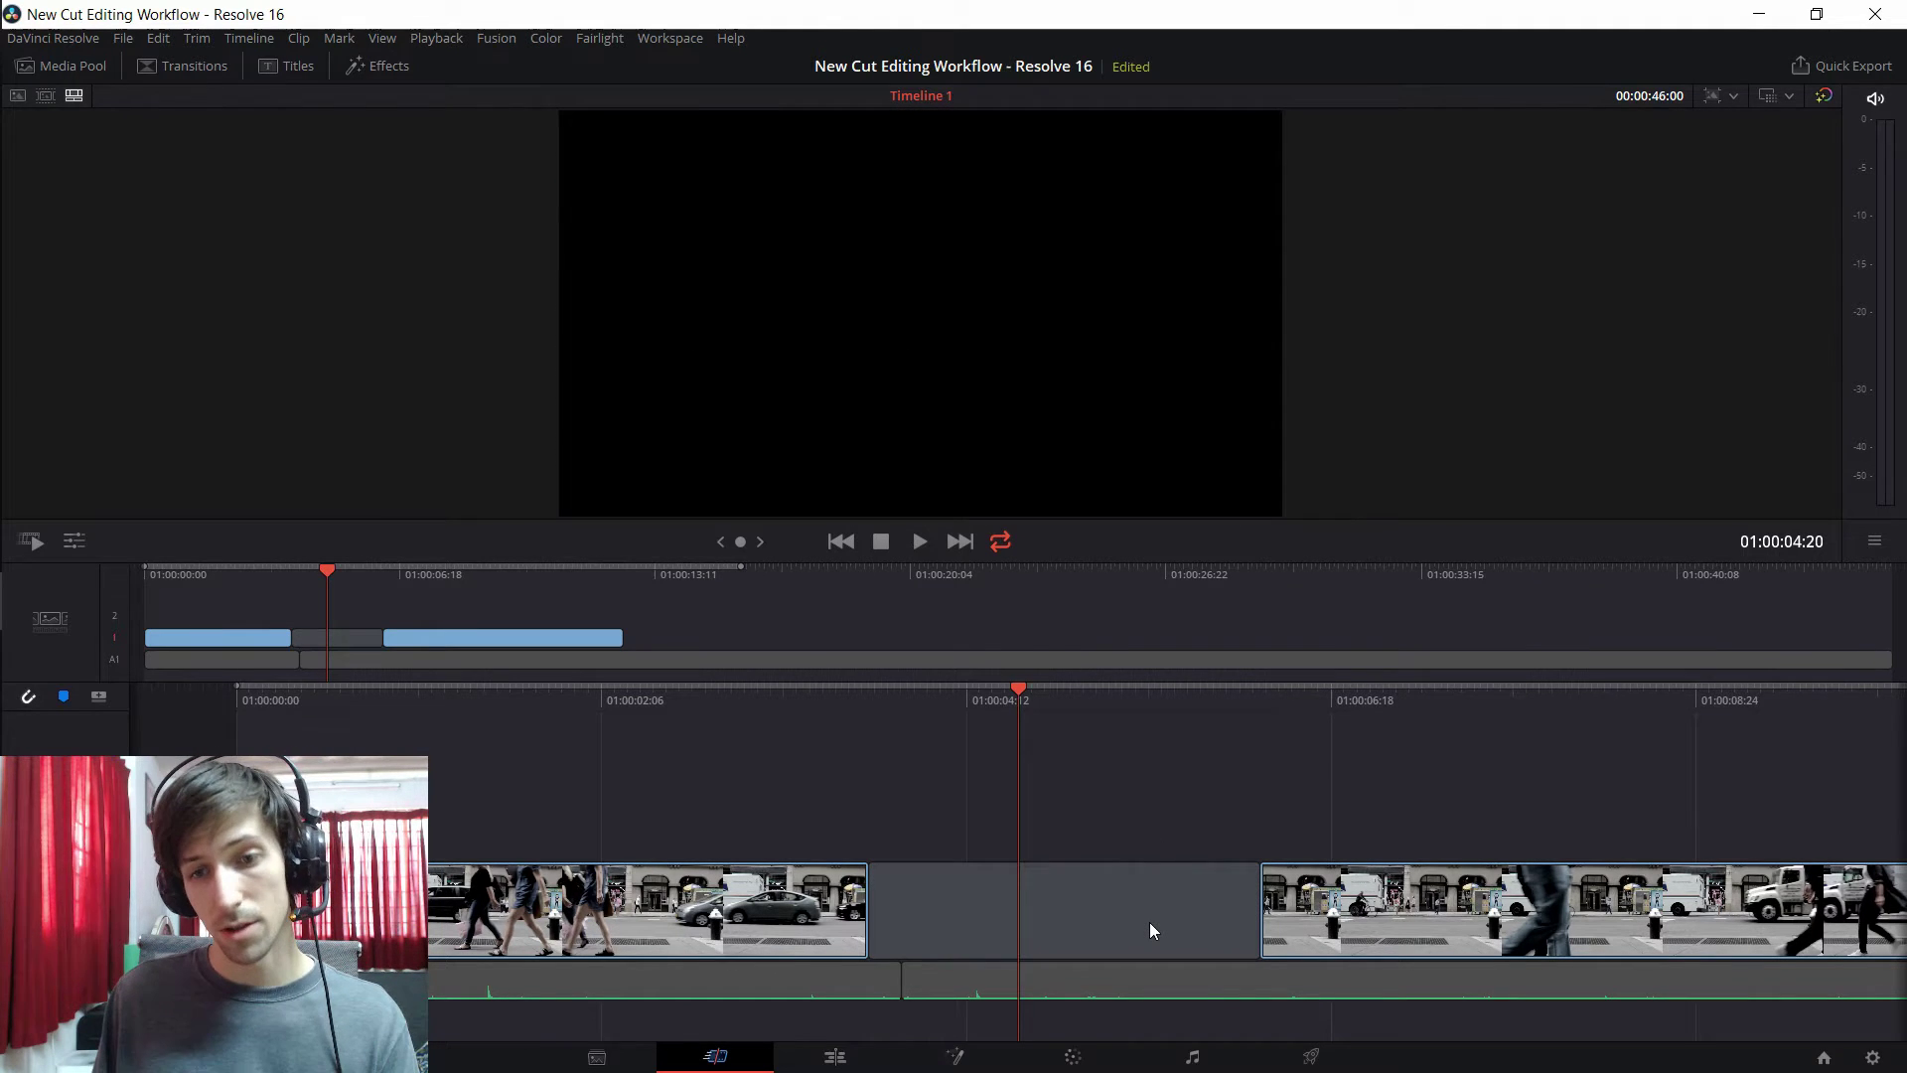
key("Delete")
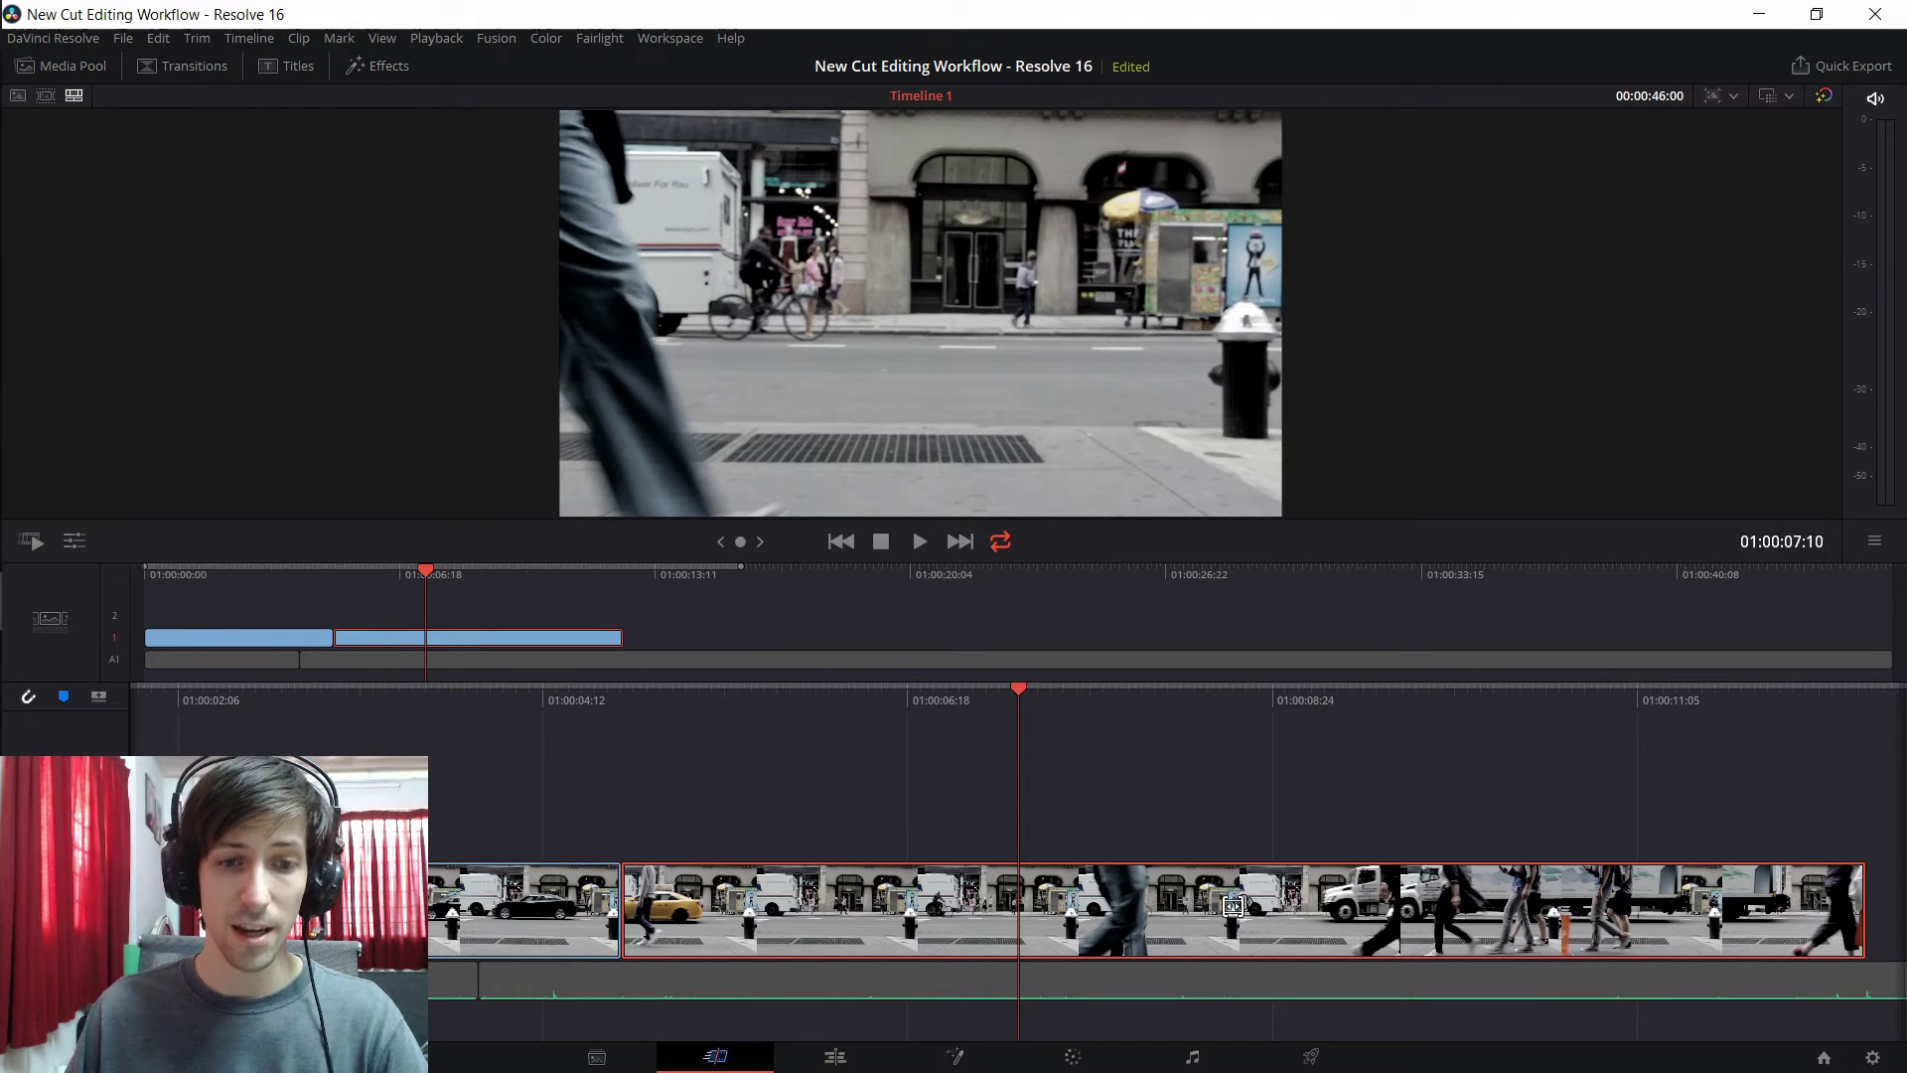
left_click_drag(1093, 906, 1592, 911)
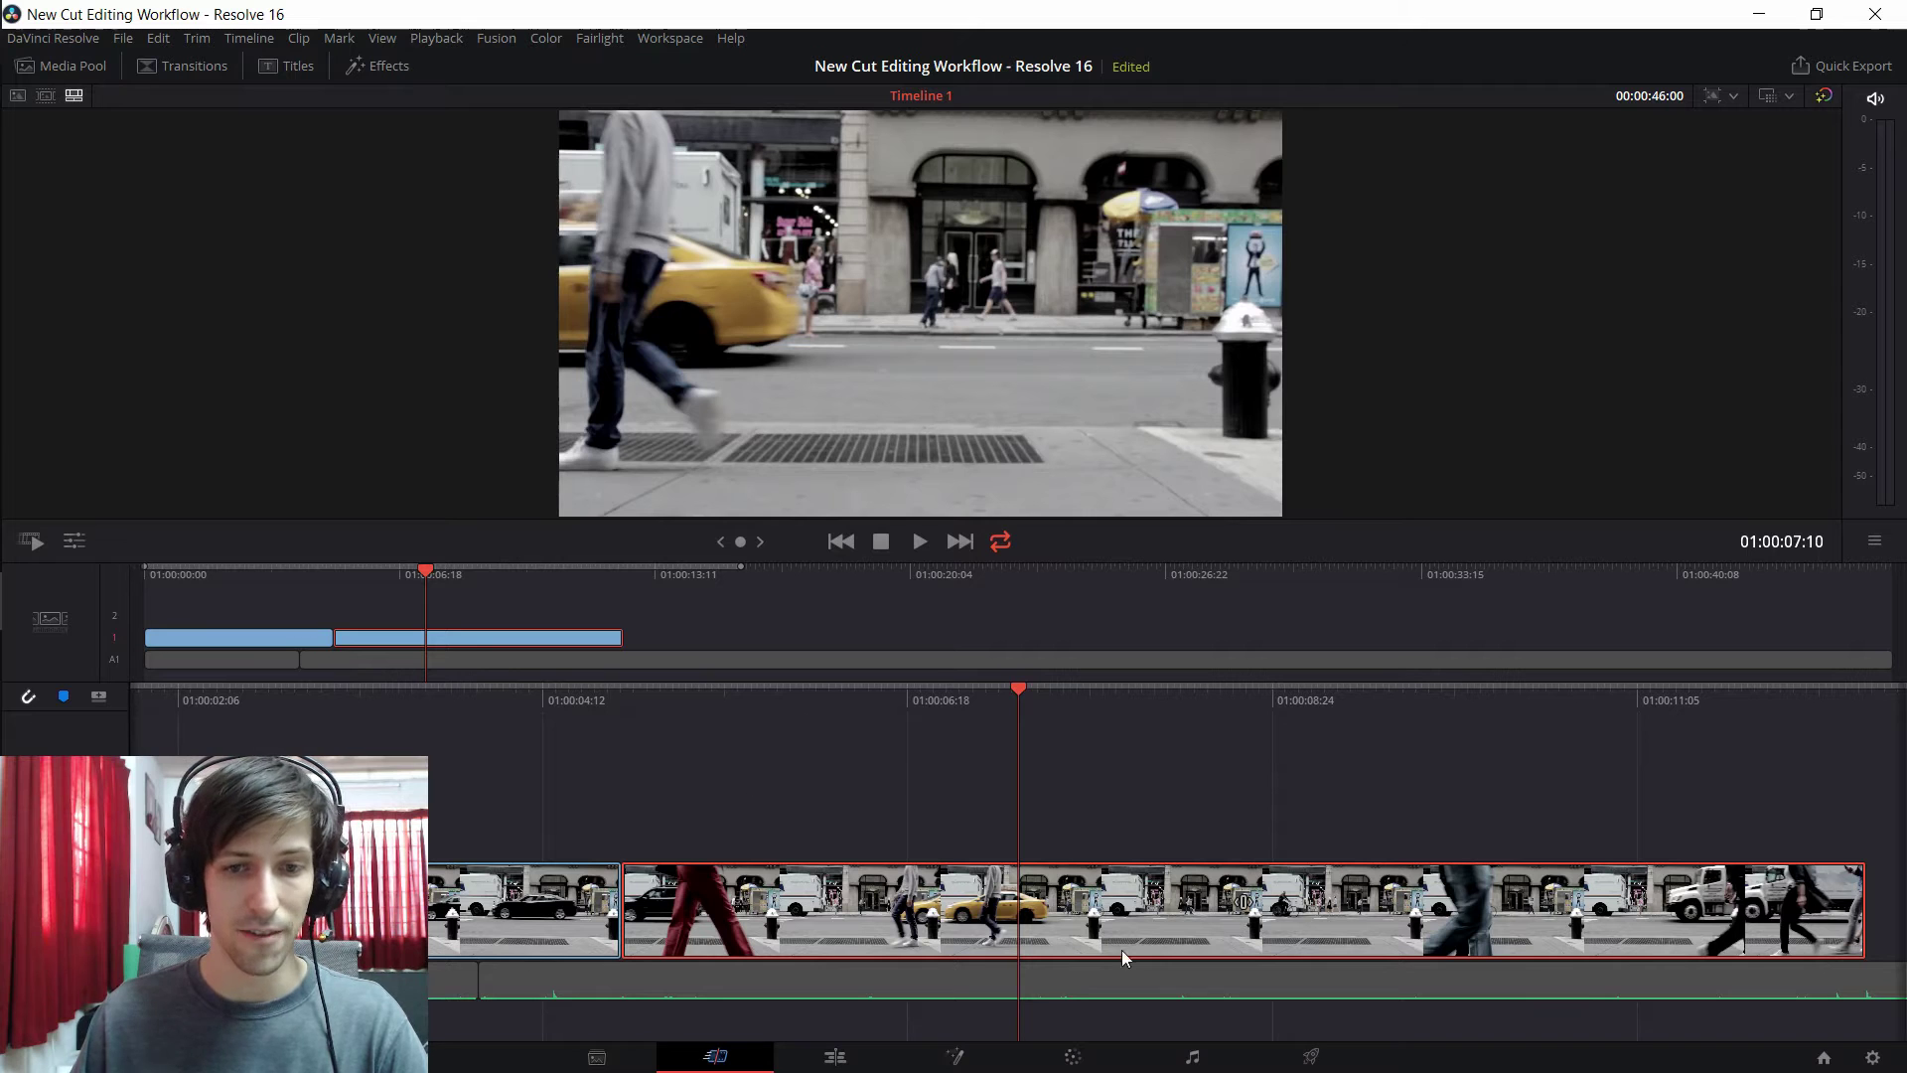
scroll(1216, 706, "up", 5)
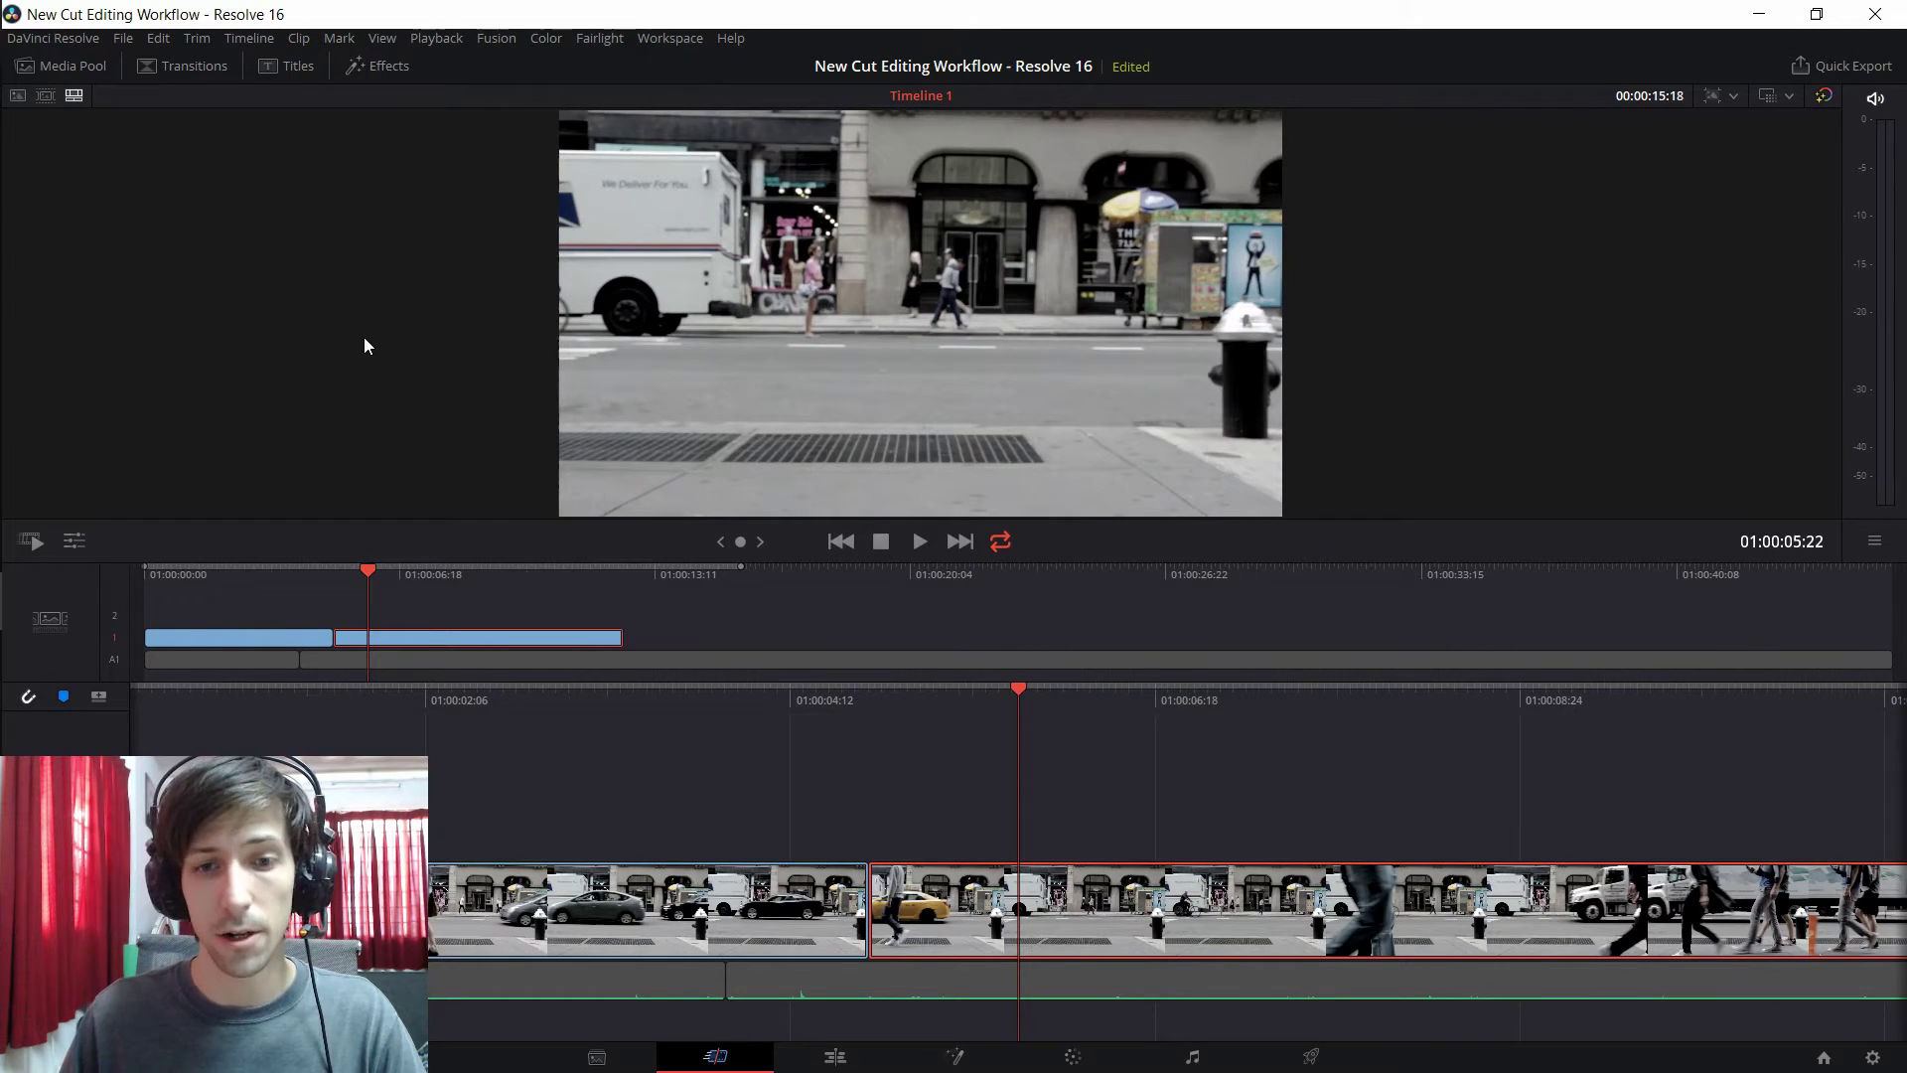
- Load Pexels Videos 1535670.mp4 from the Media Pool and mark in and out points at about 5 and 15 seconds
left_click(82, 69)
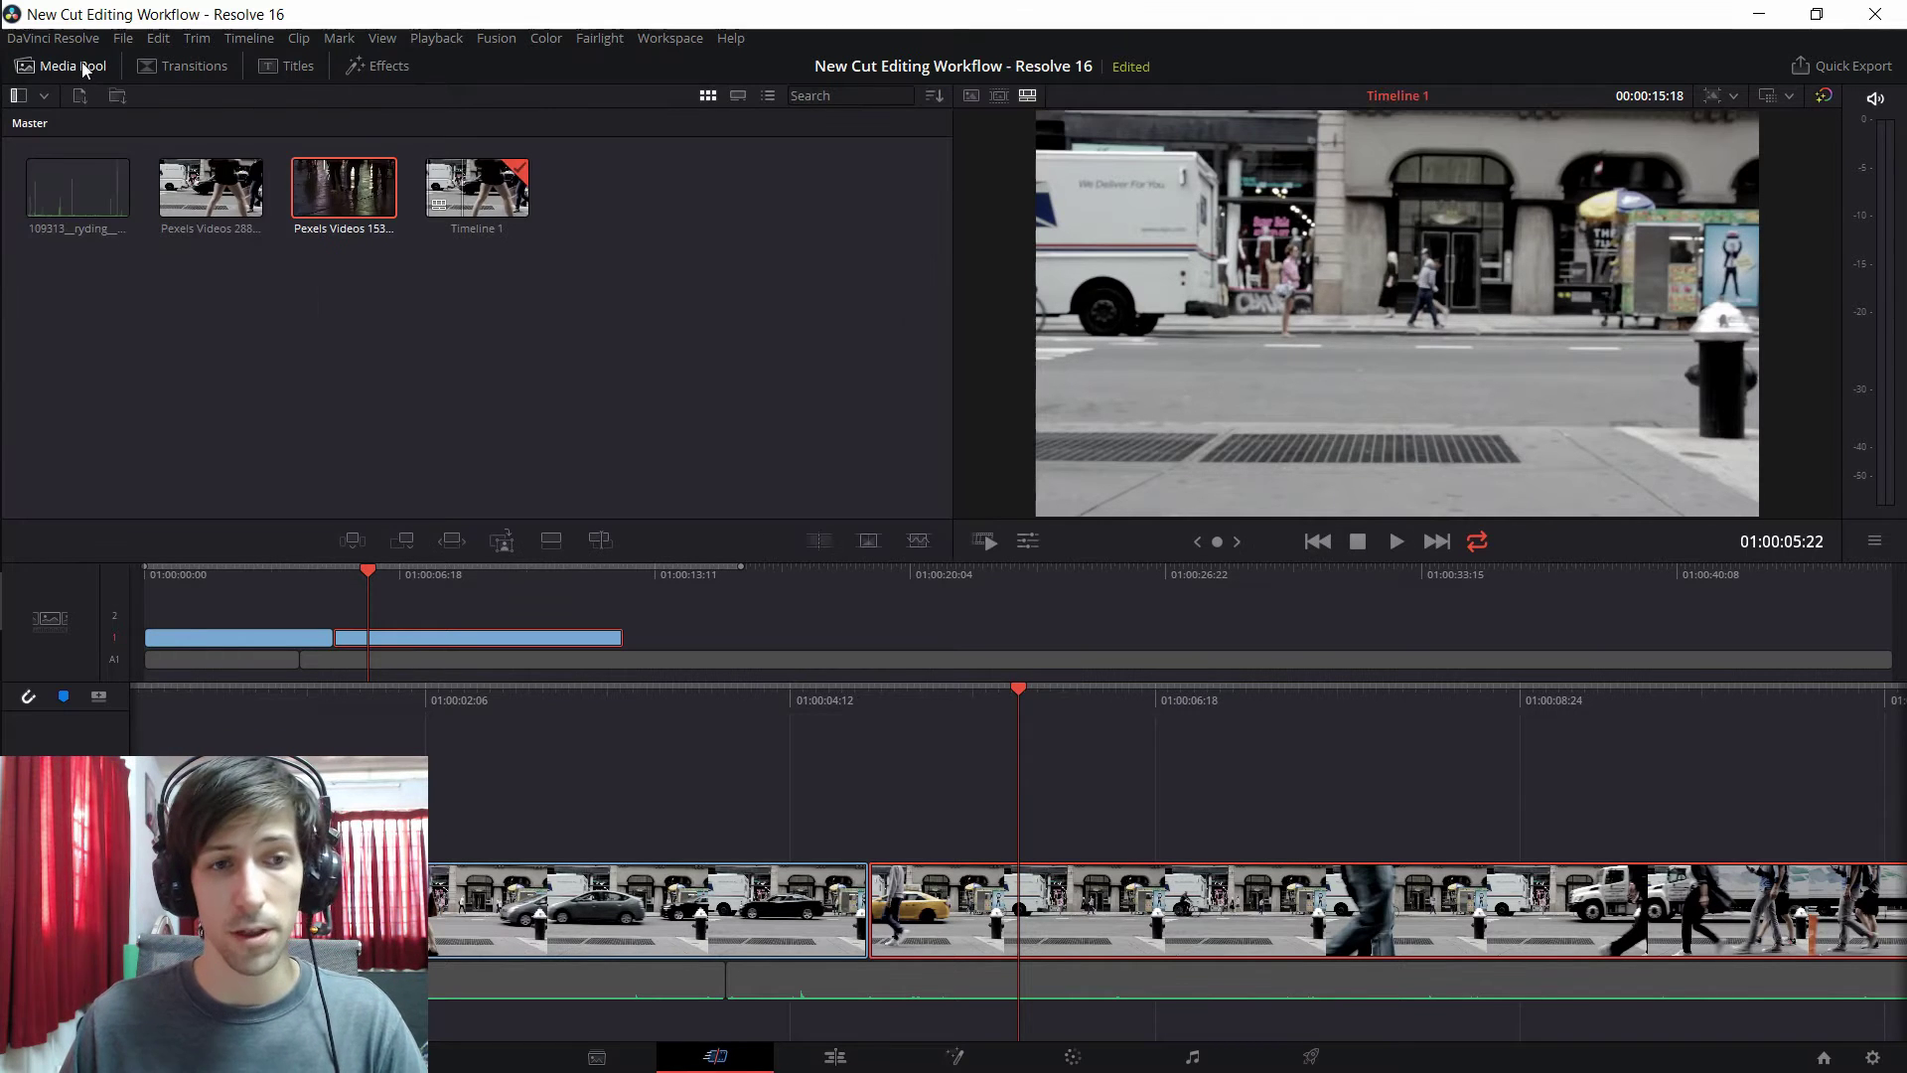
left_click(328, 198)
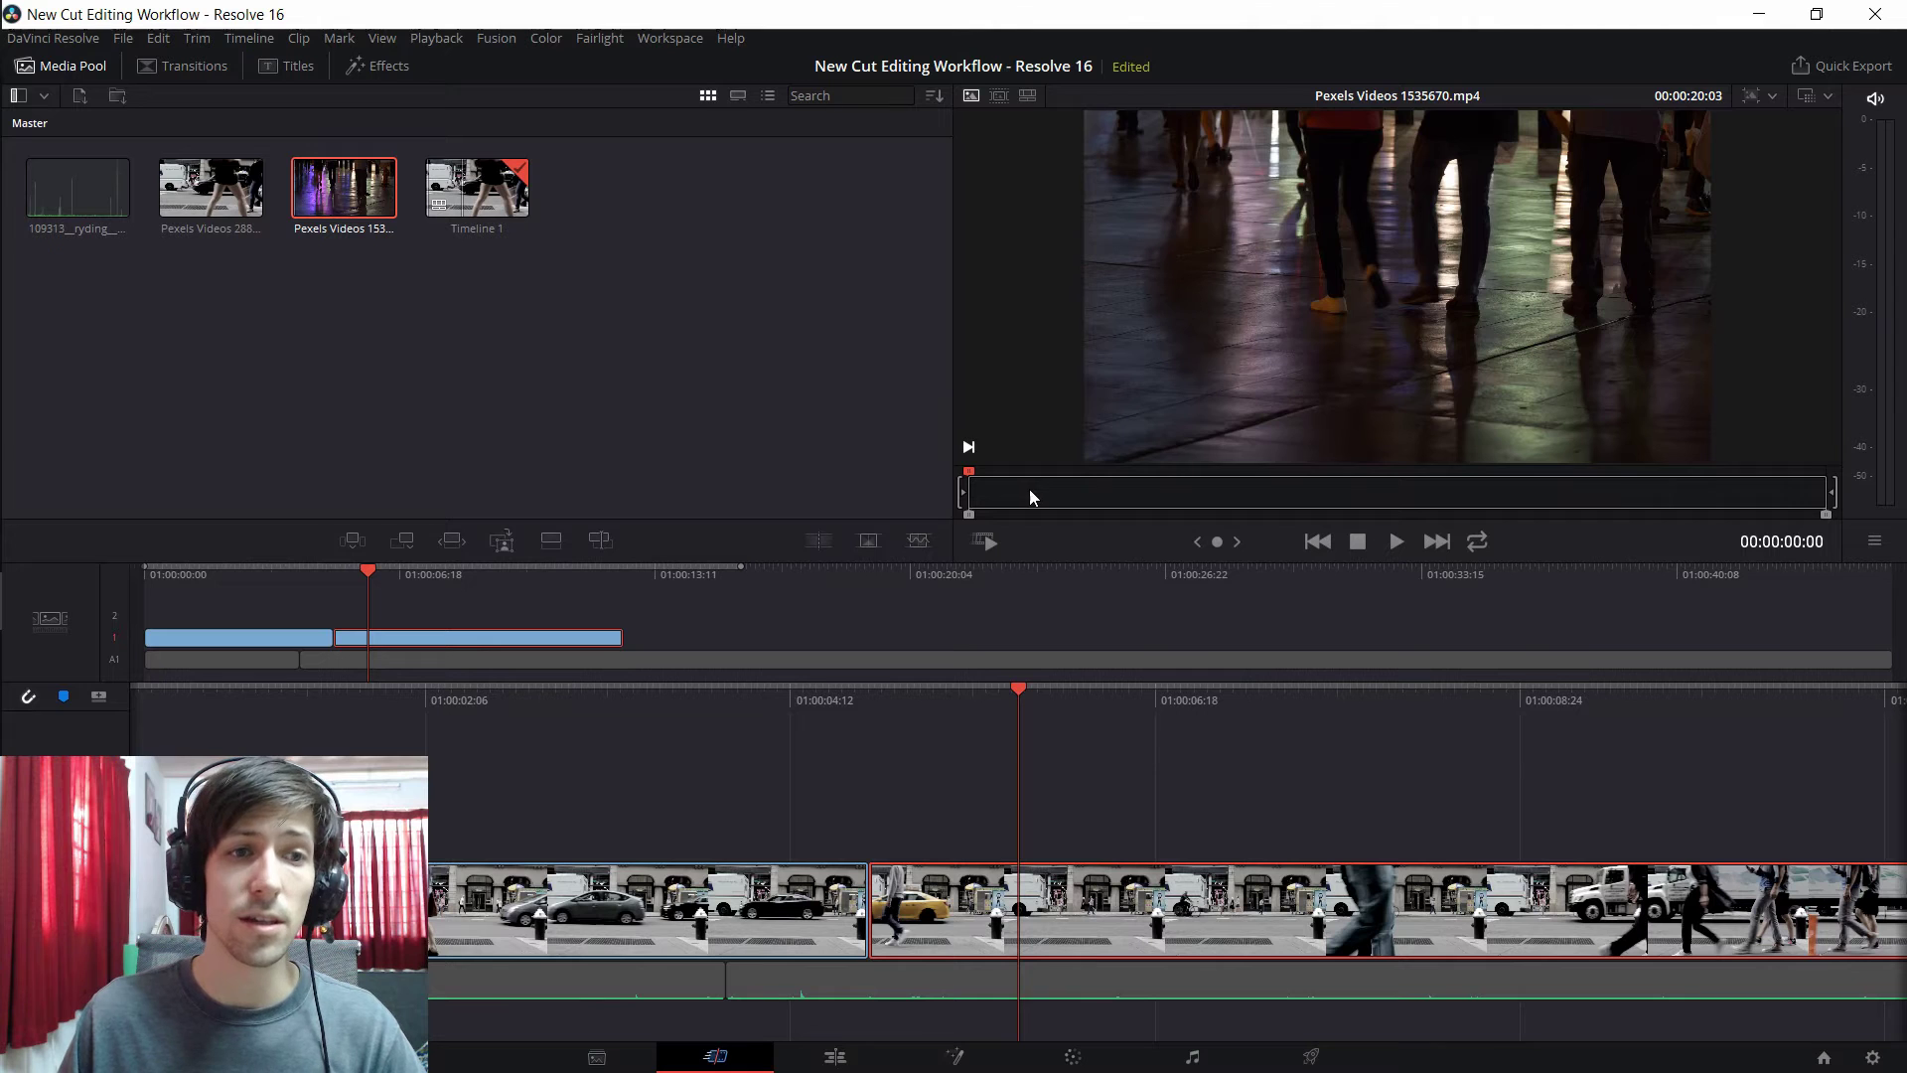
mouse_move(1029, 486)
left_mouse_down()
mouse_move(1444, 493)
mouse_move(1083, 521)
mouse_move(1124, 507)
left_mouse_up()
key("i")
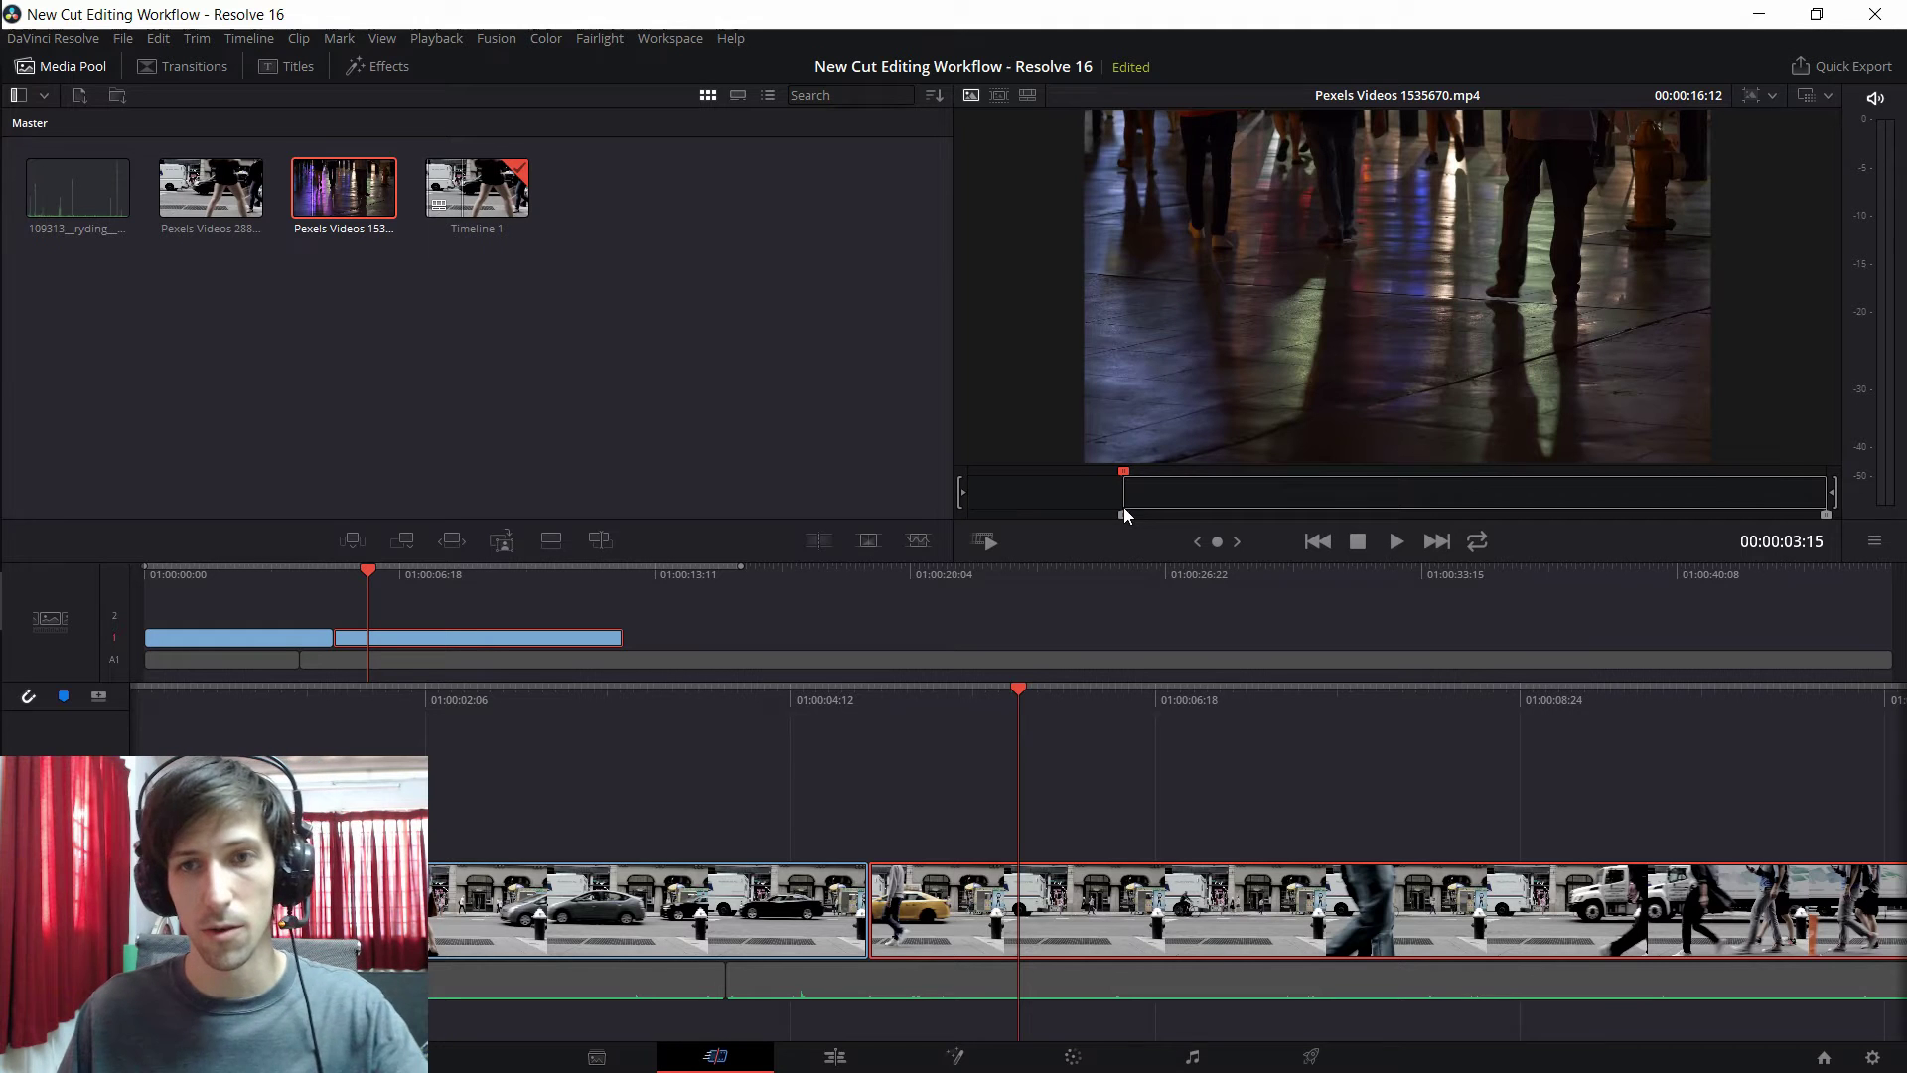
left_click_drag(1380, 509, 1636, 479)
key("o")
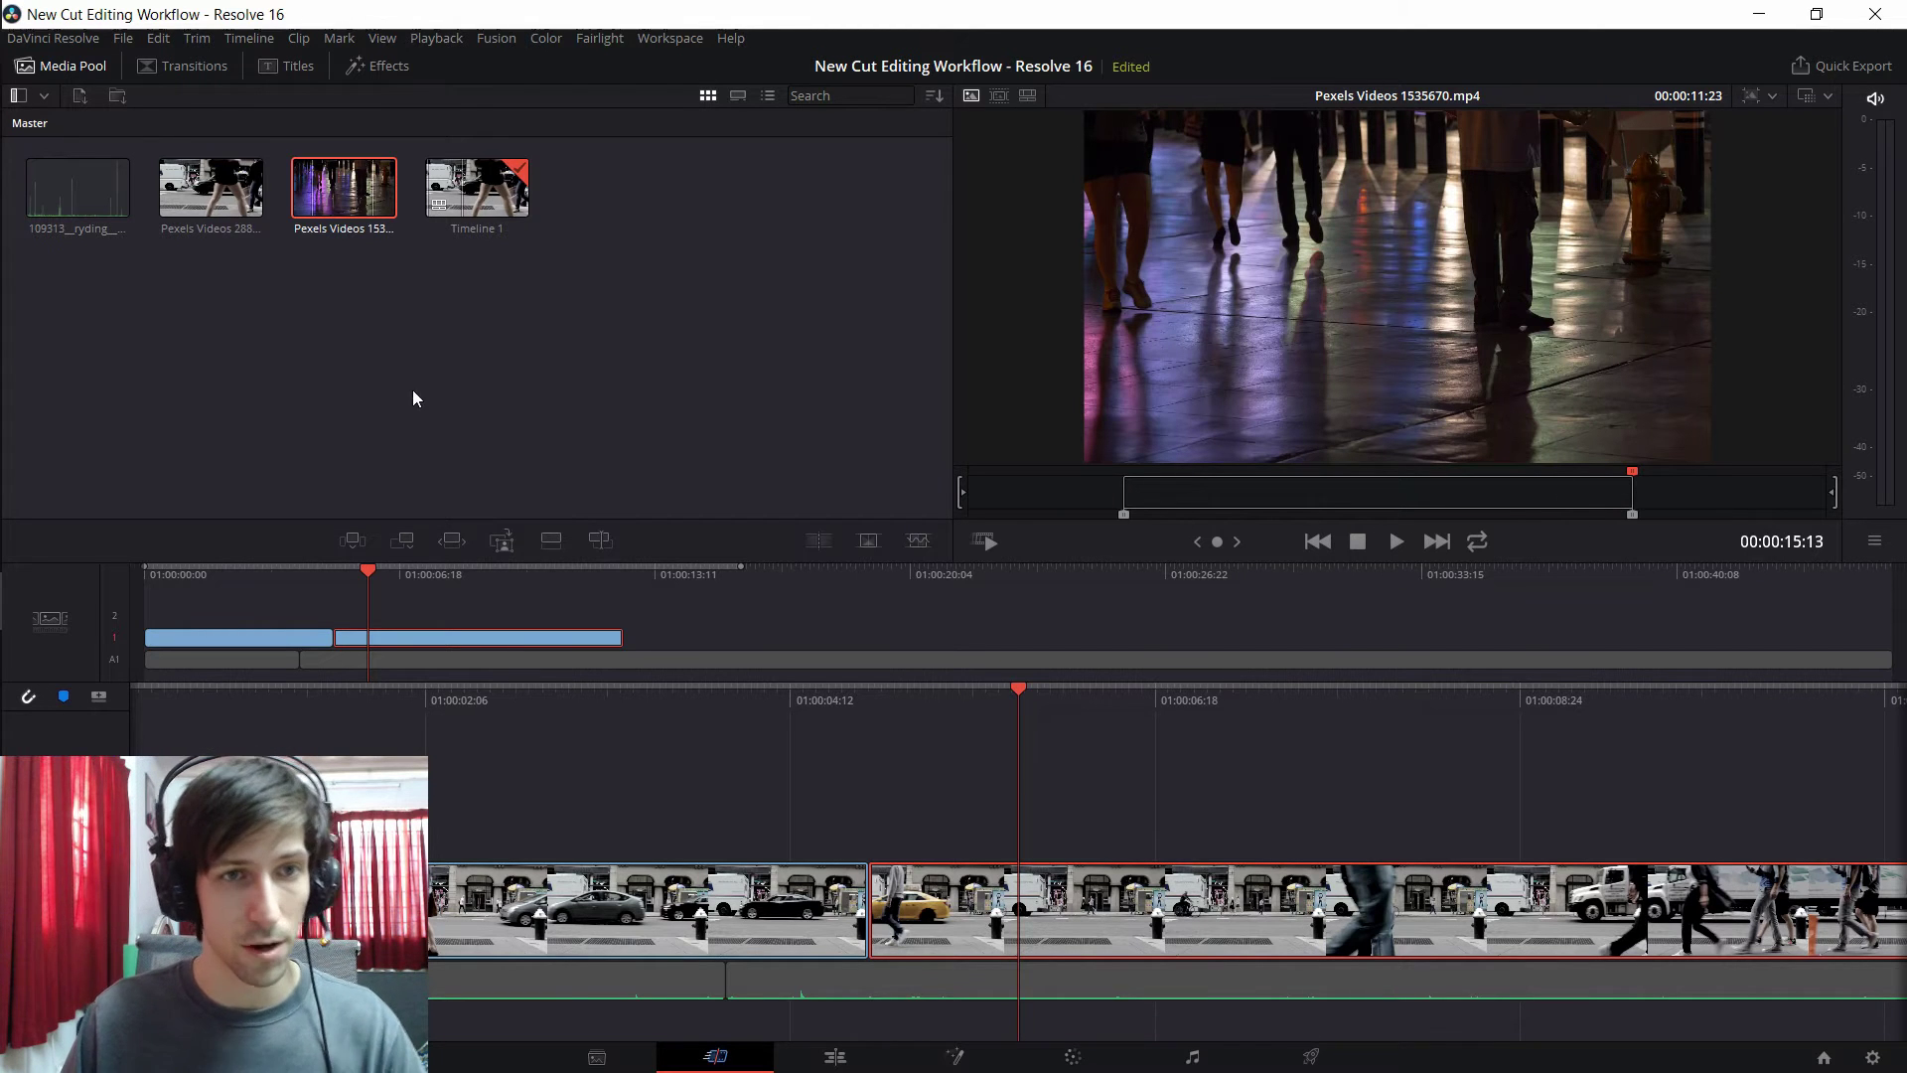
key("q")
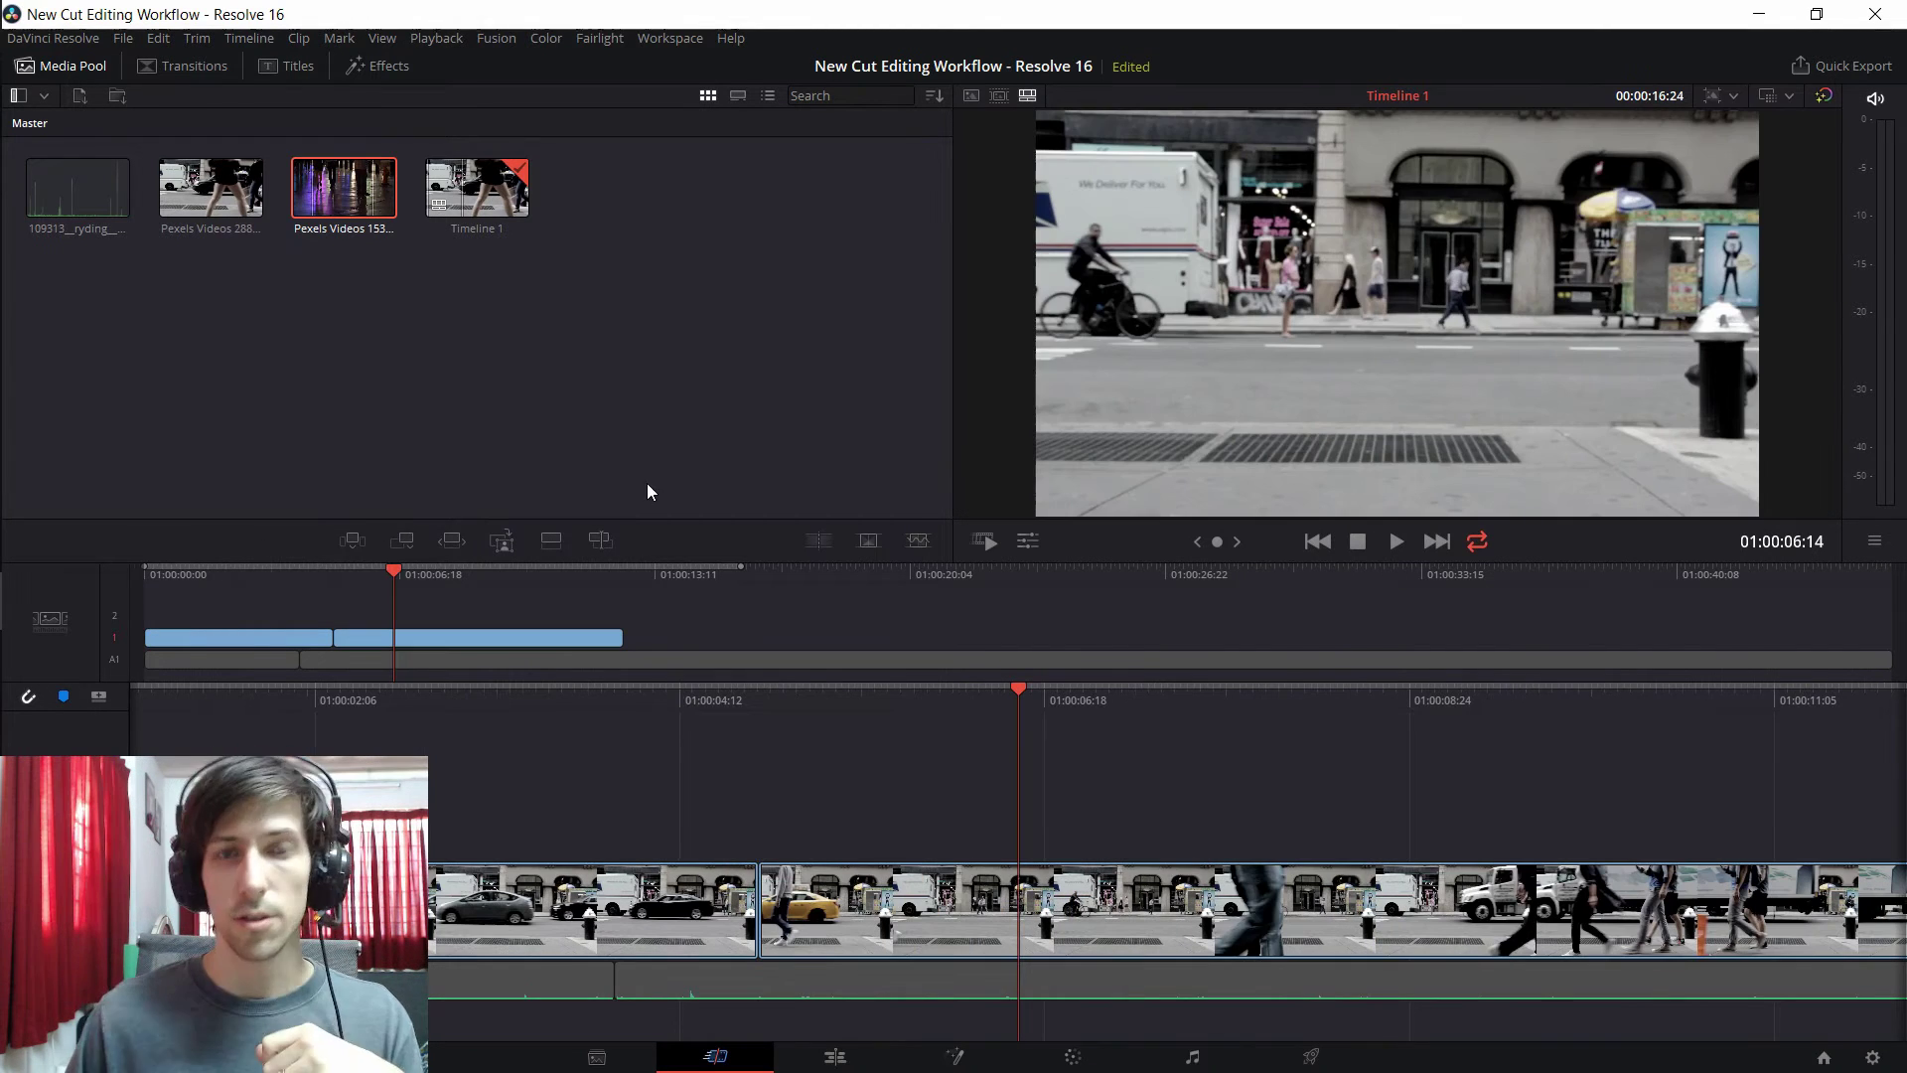
- Park the playhead at the timeline start and Smart Insert the marked night clip
left_click(330, 581)
left_click_drag(330, 580, 140, 582)
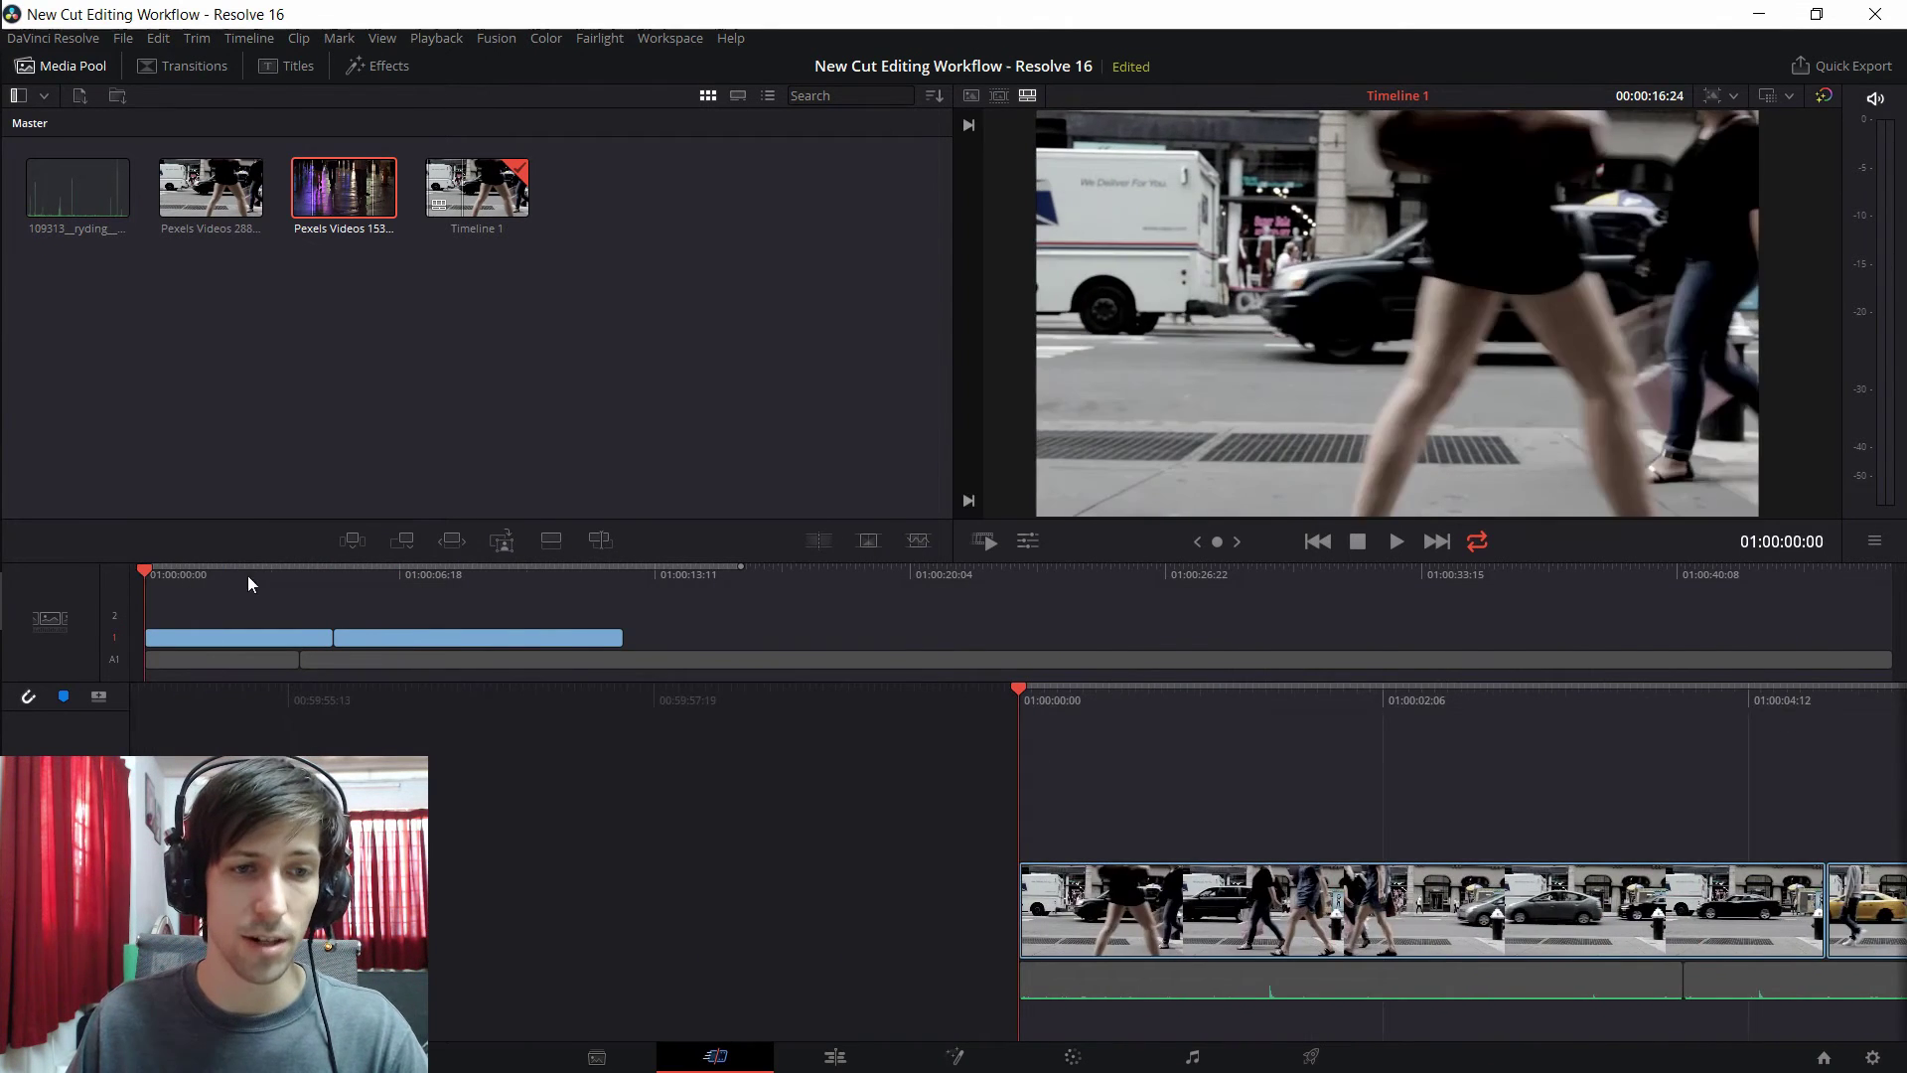
left_click(592, 562)
key("Up")
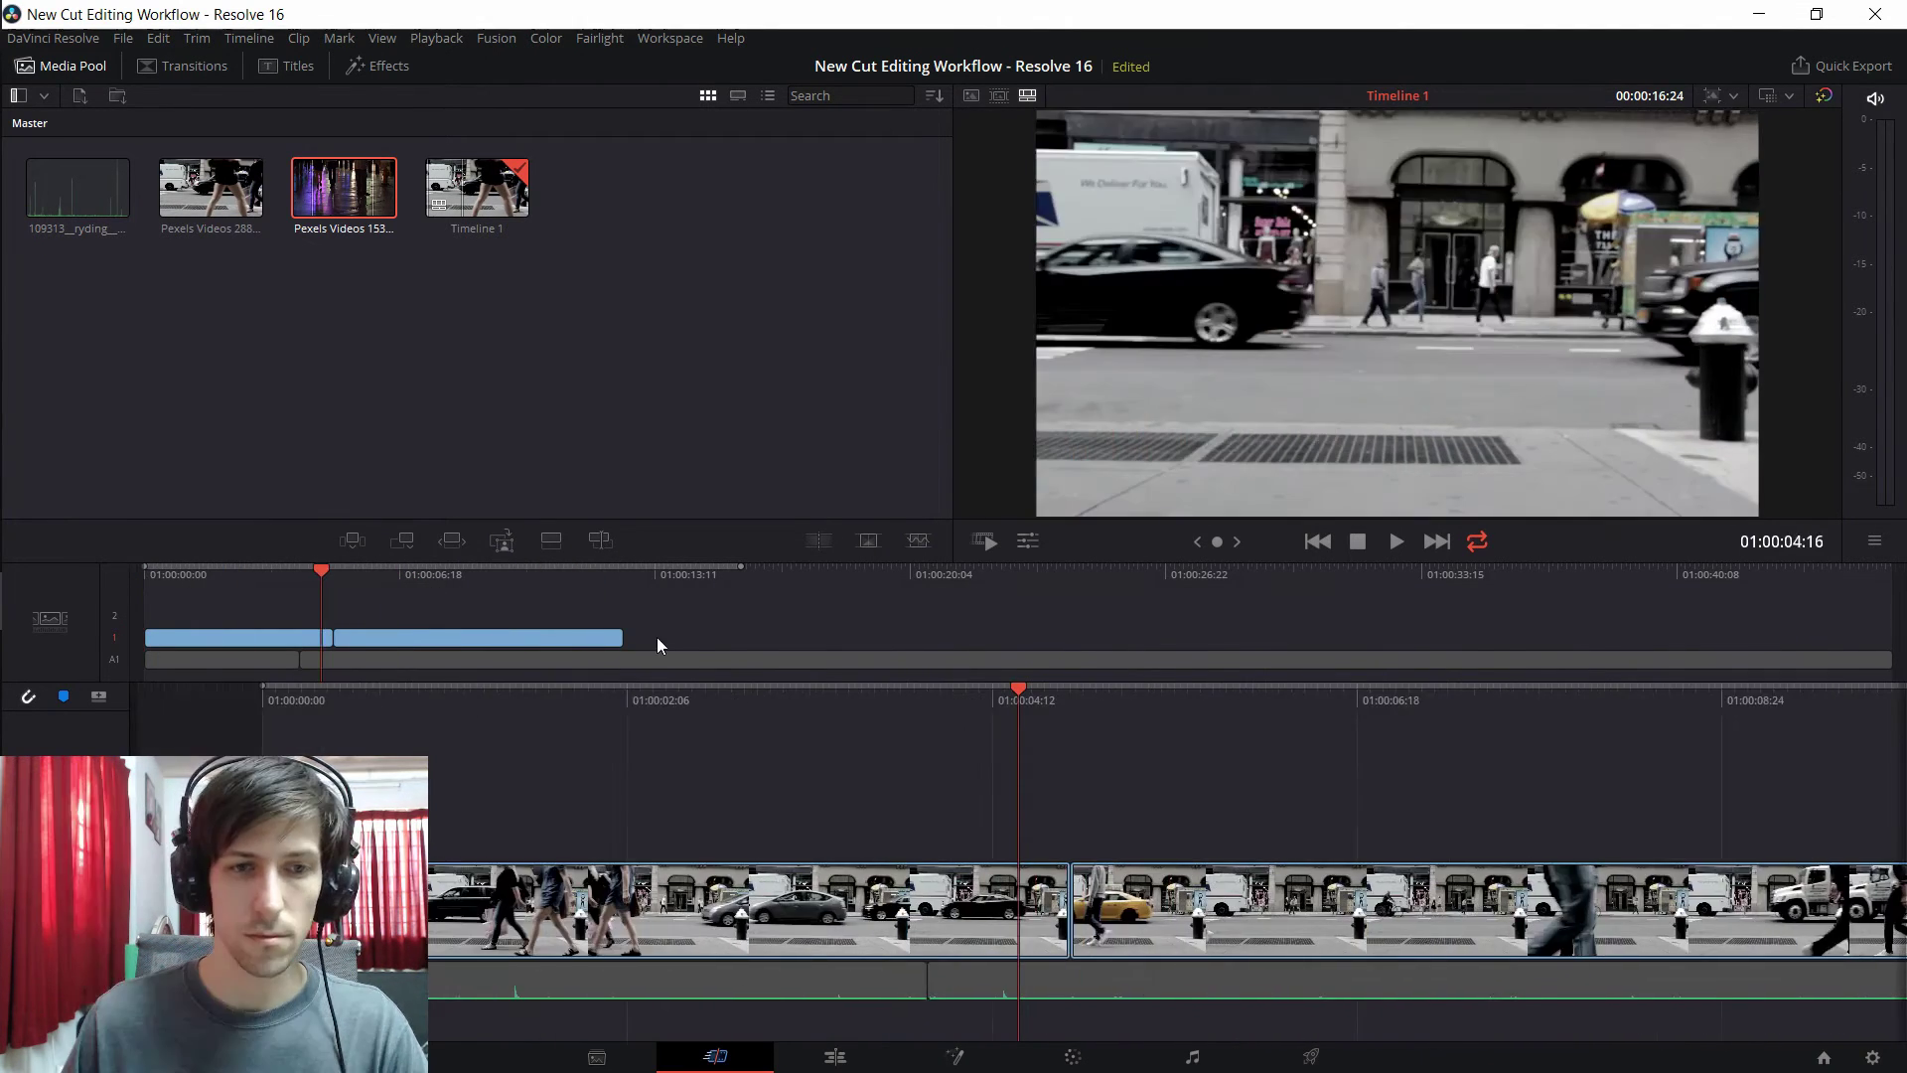
left_click(352, 540)
left_click(361, 545)
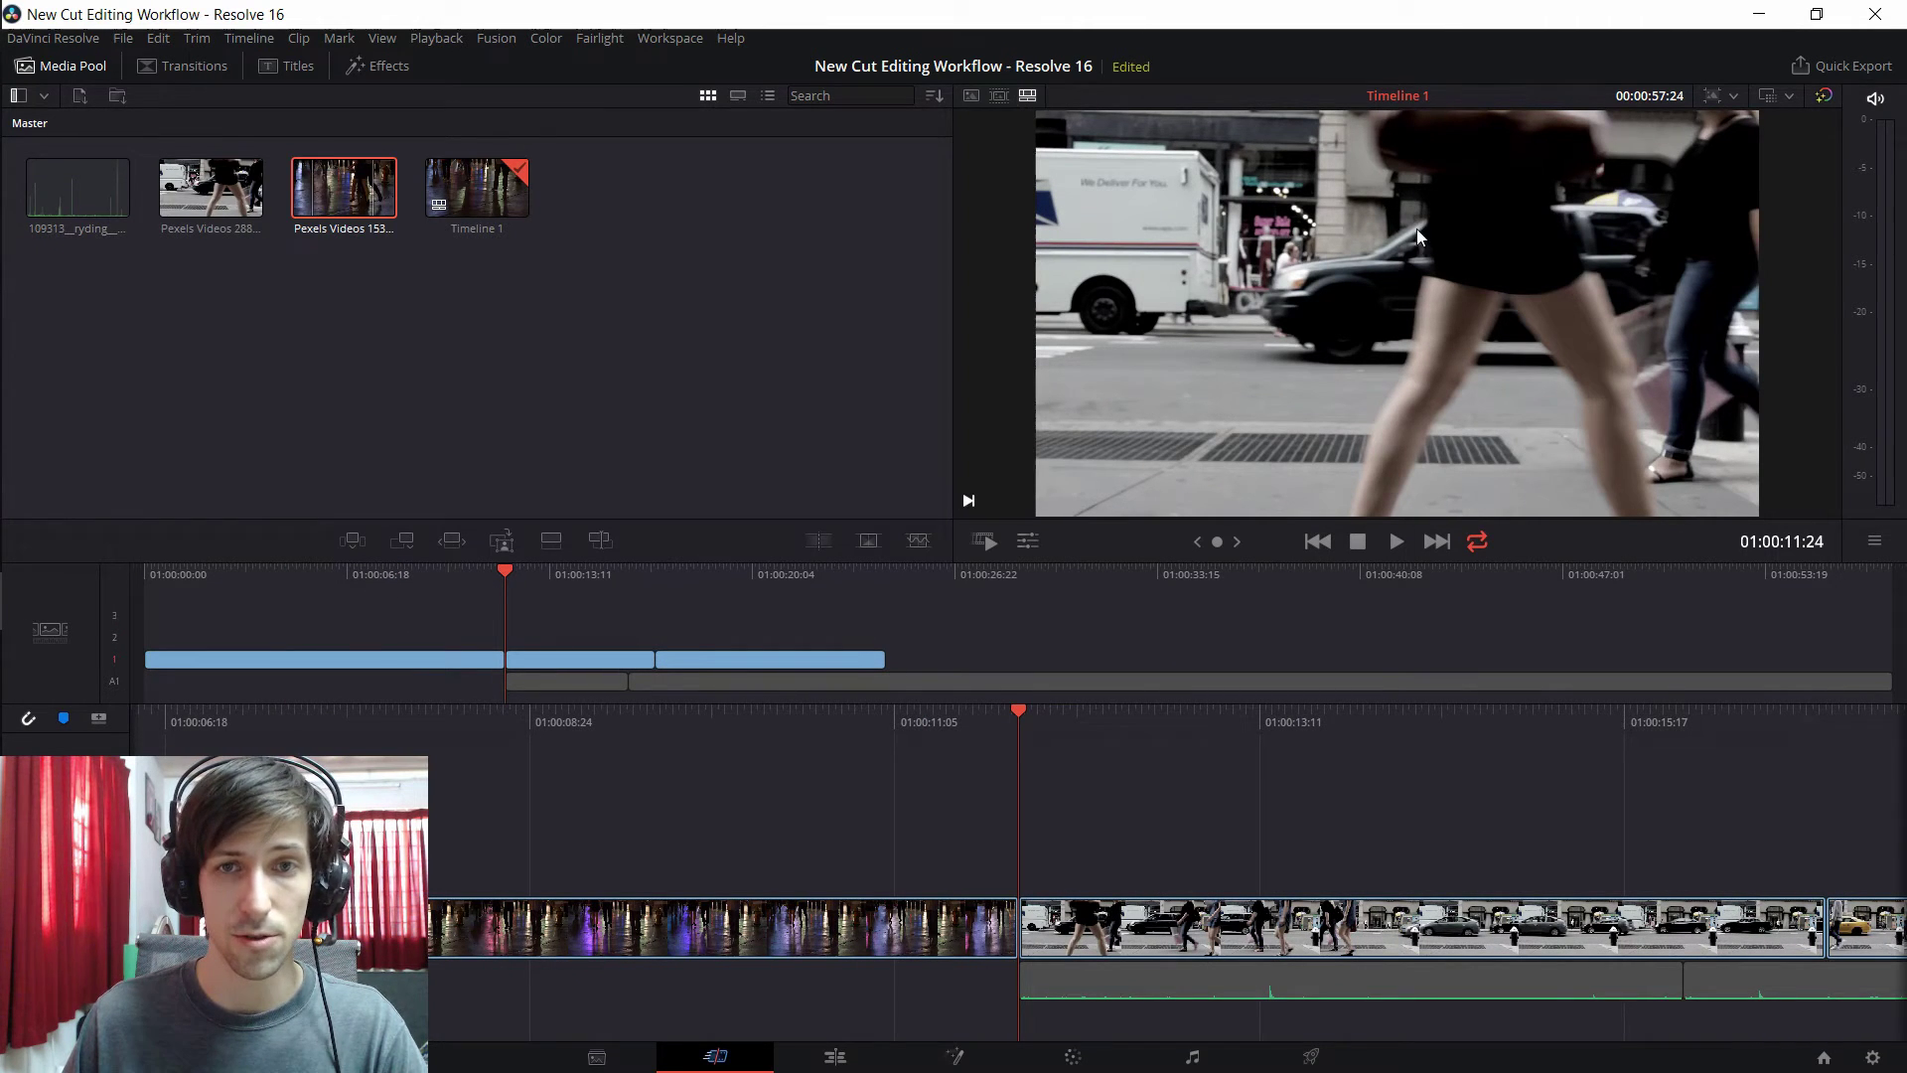
- Reposition the night clip along V1 ahead of the street footage
left_click_drag(474, 576, 146, 618)
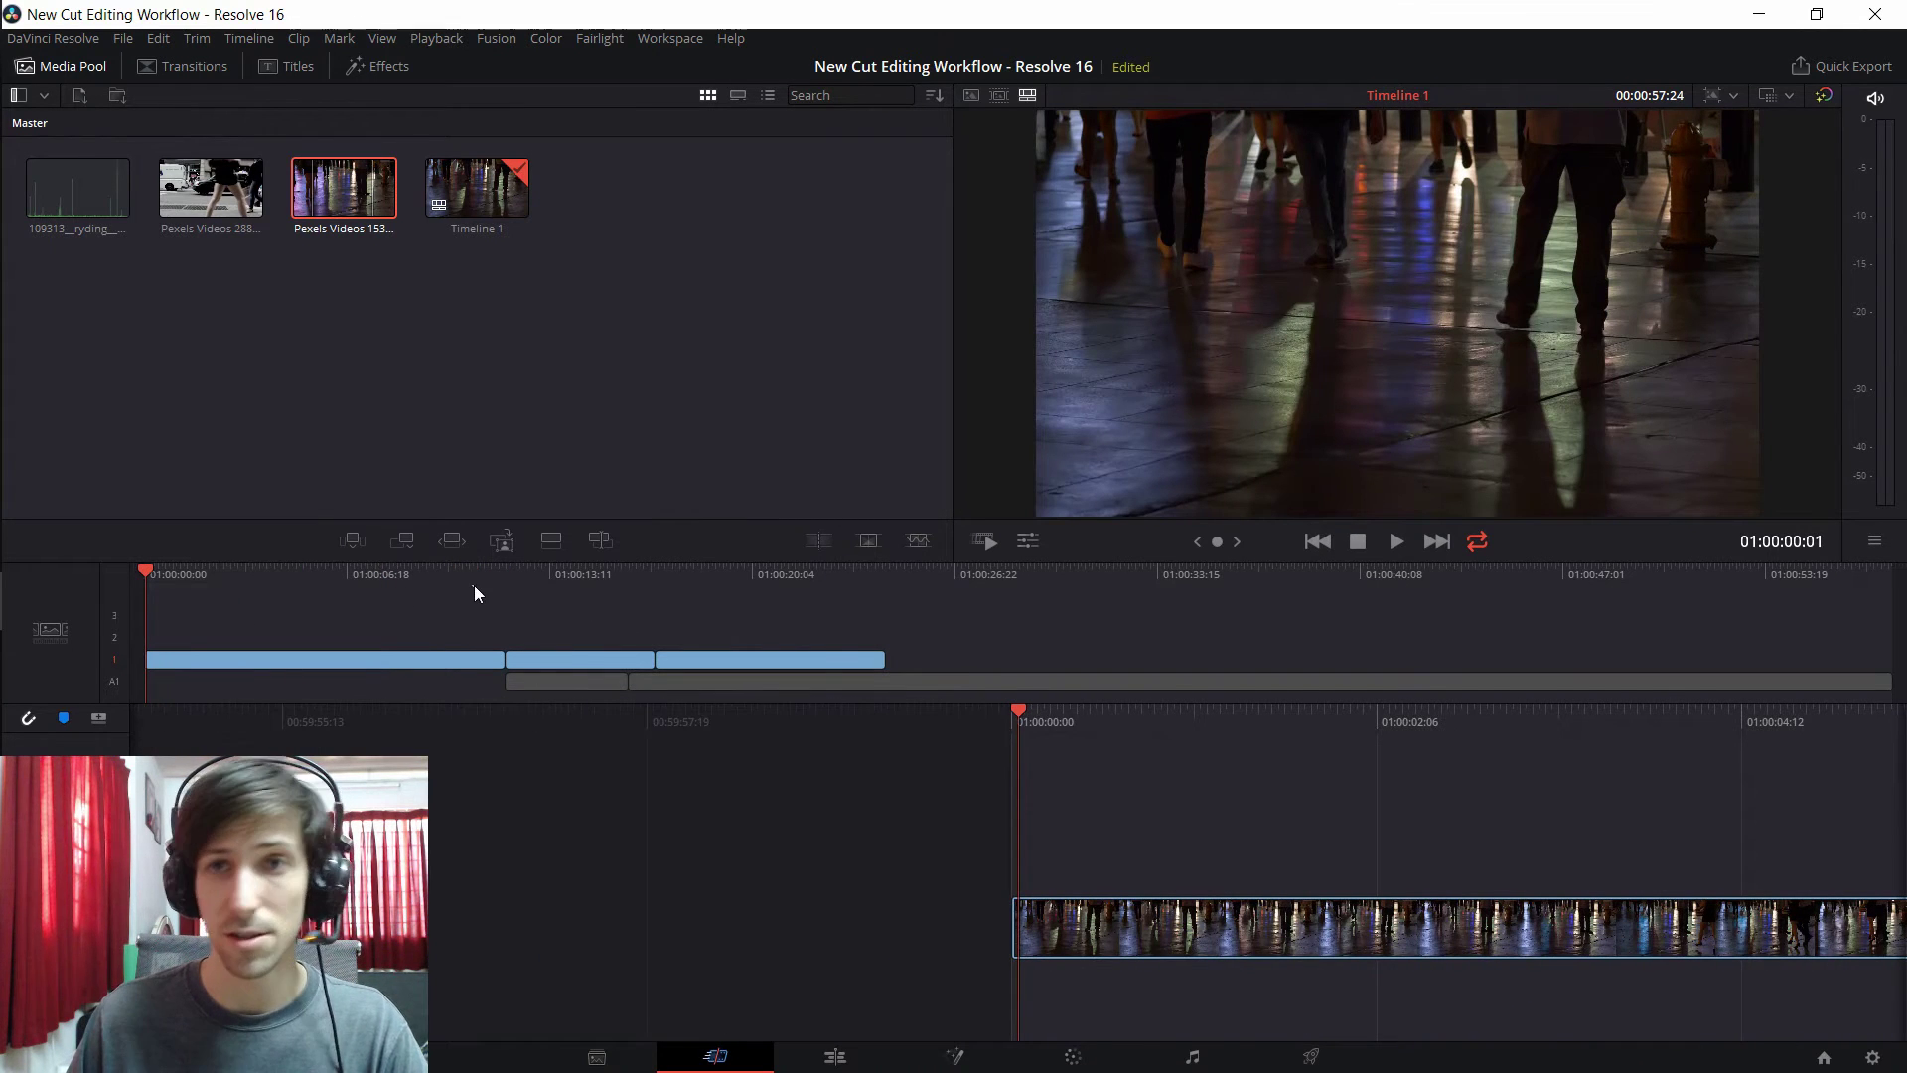
left_click(496, 577)
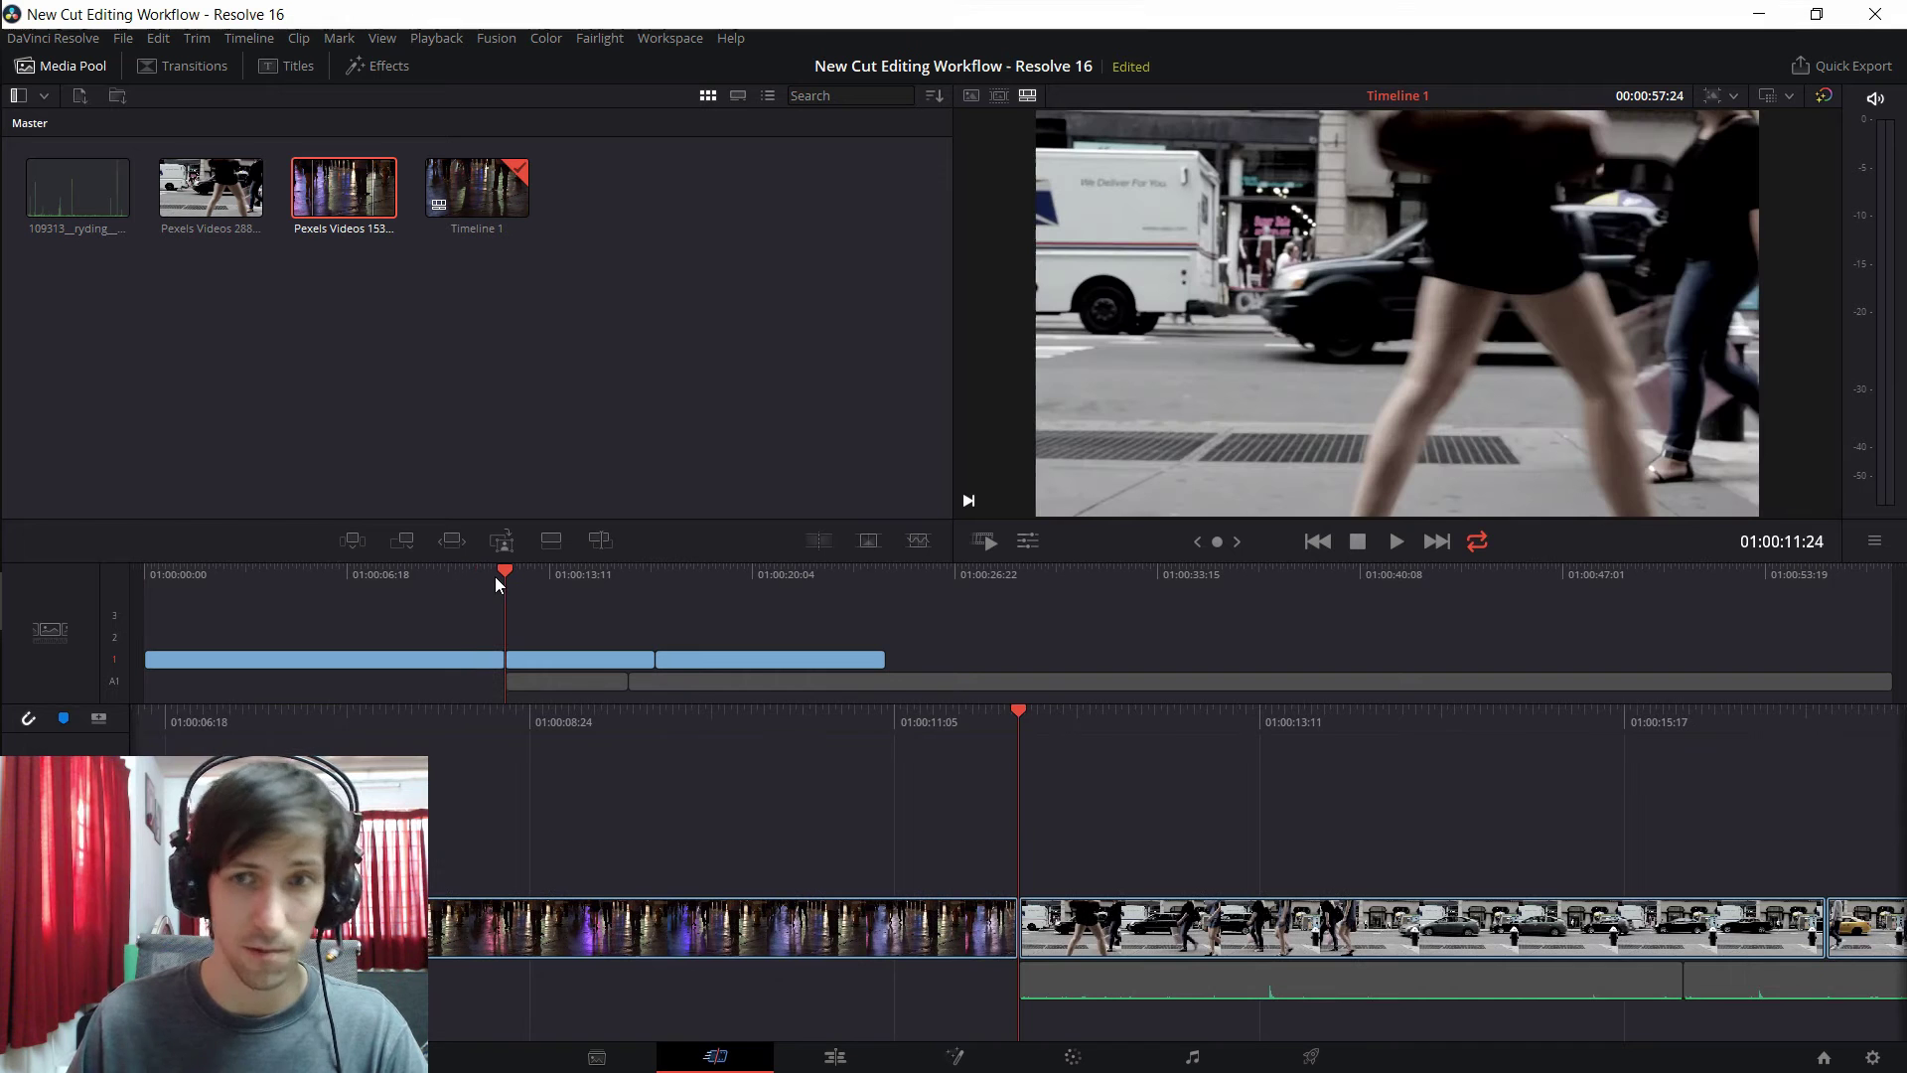
left_click(453, 586)
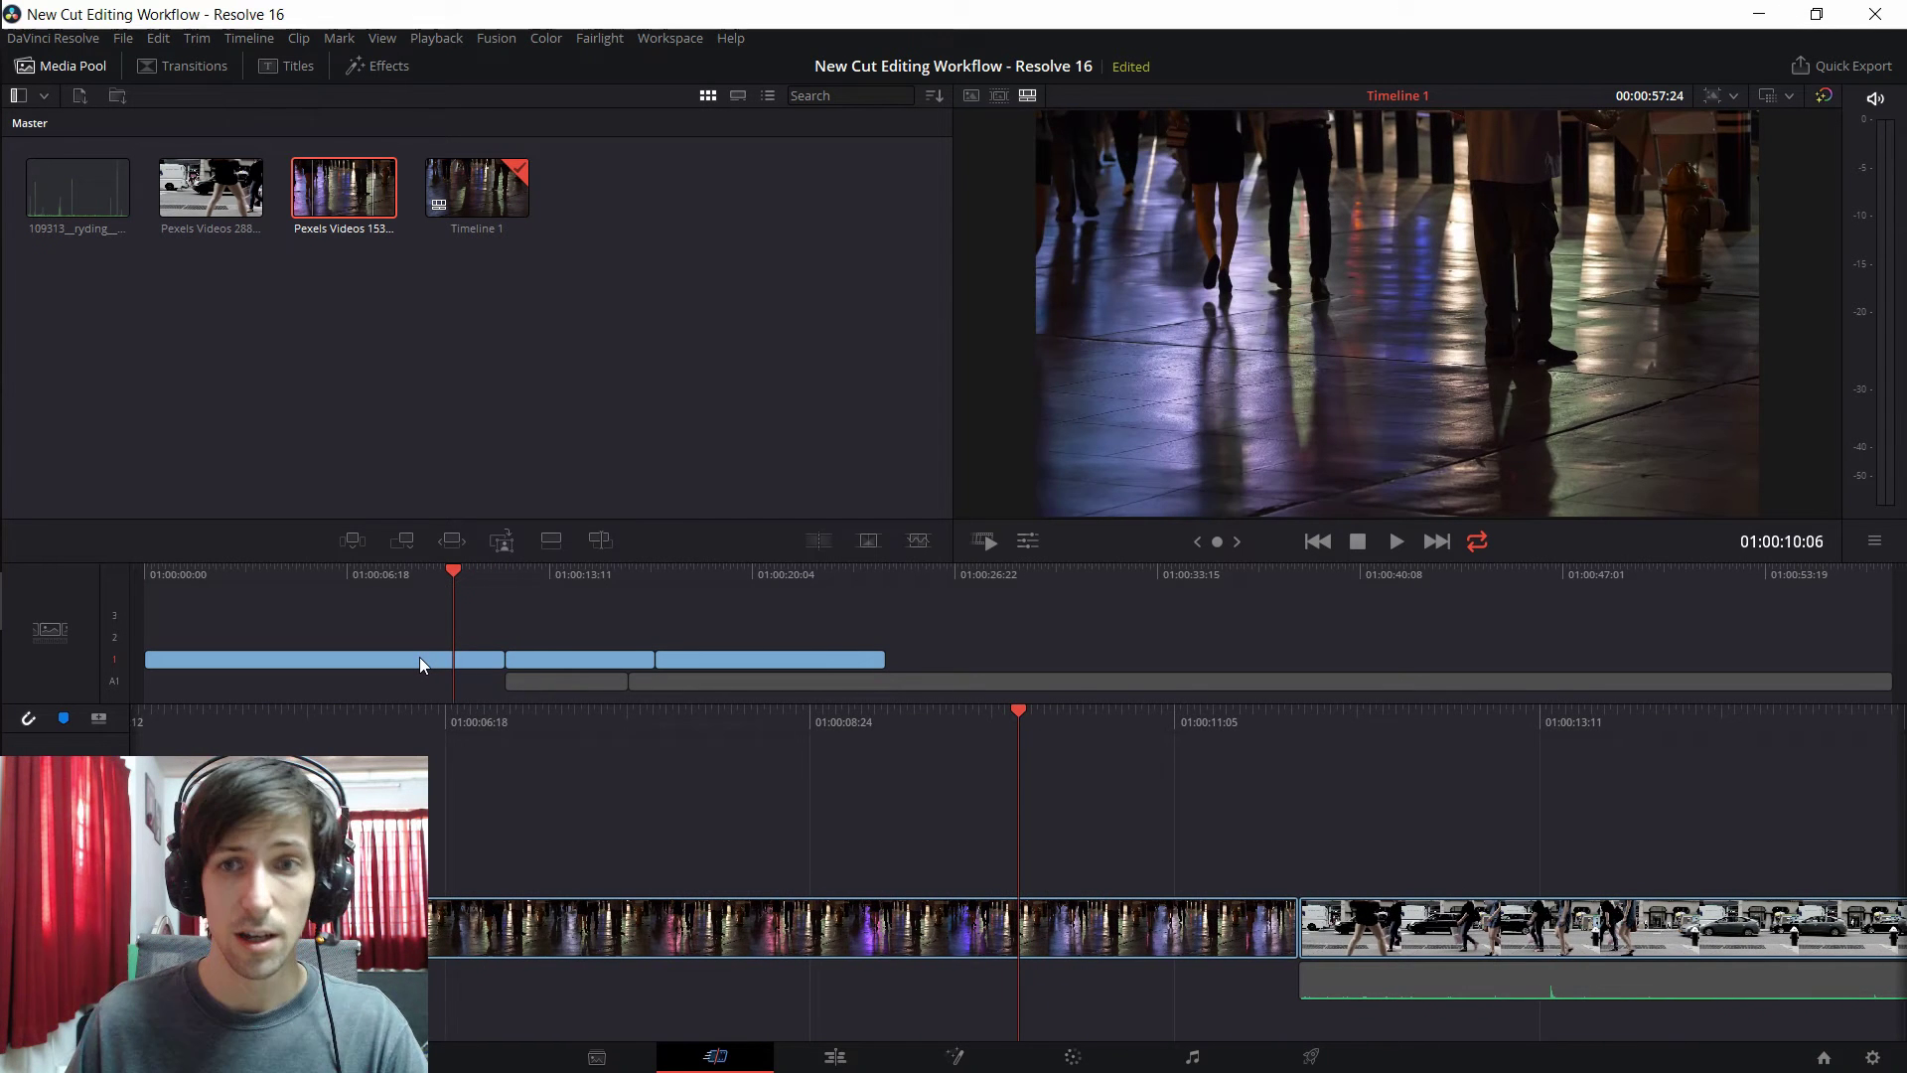
mouse_move(420, 657)
left_mouse_down()
mouse_move(664, 610)
mouse_move(439, 620)
mouse_move(397, 660)
left_mouse_up()
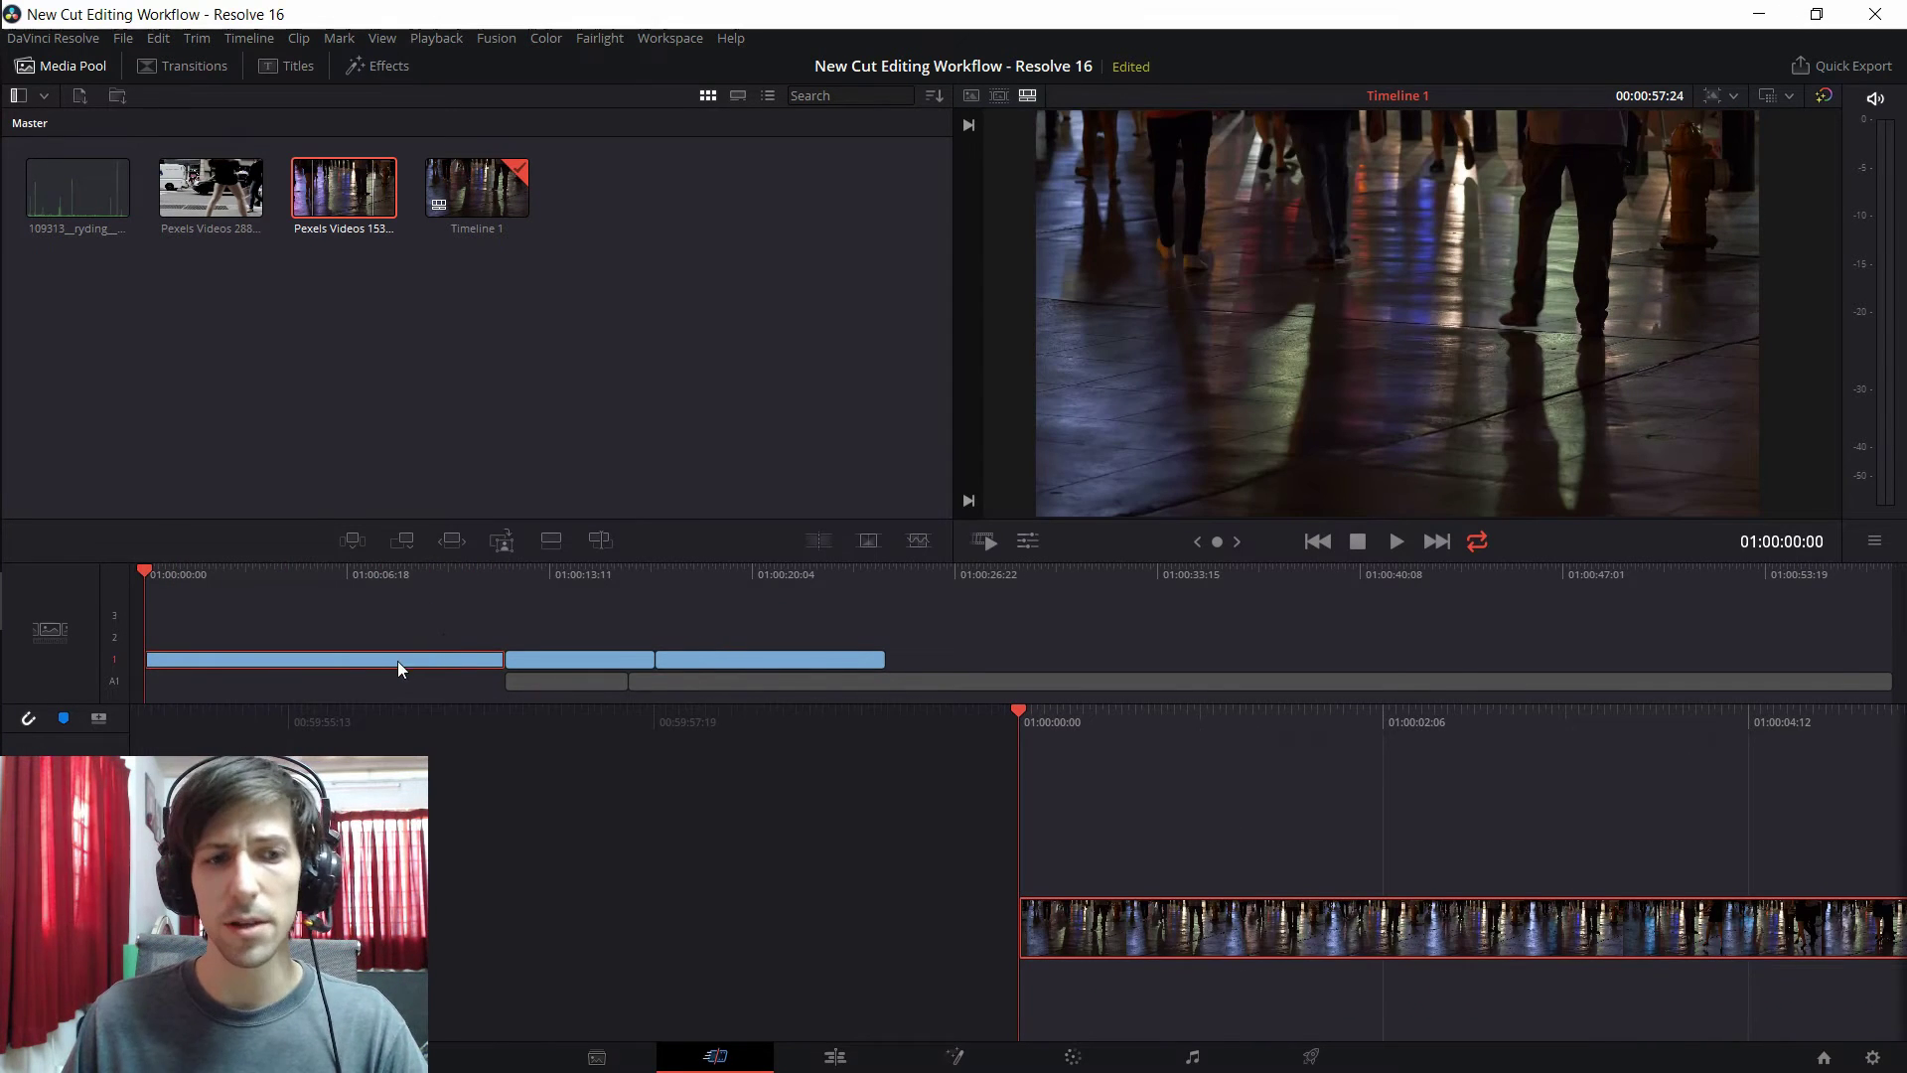
left_click_drag(282, 663, 995, 666)
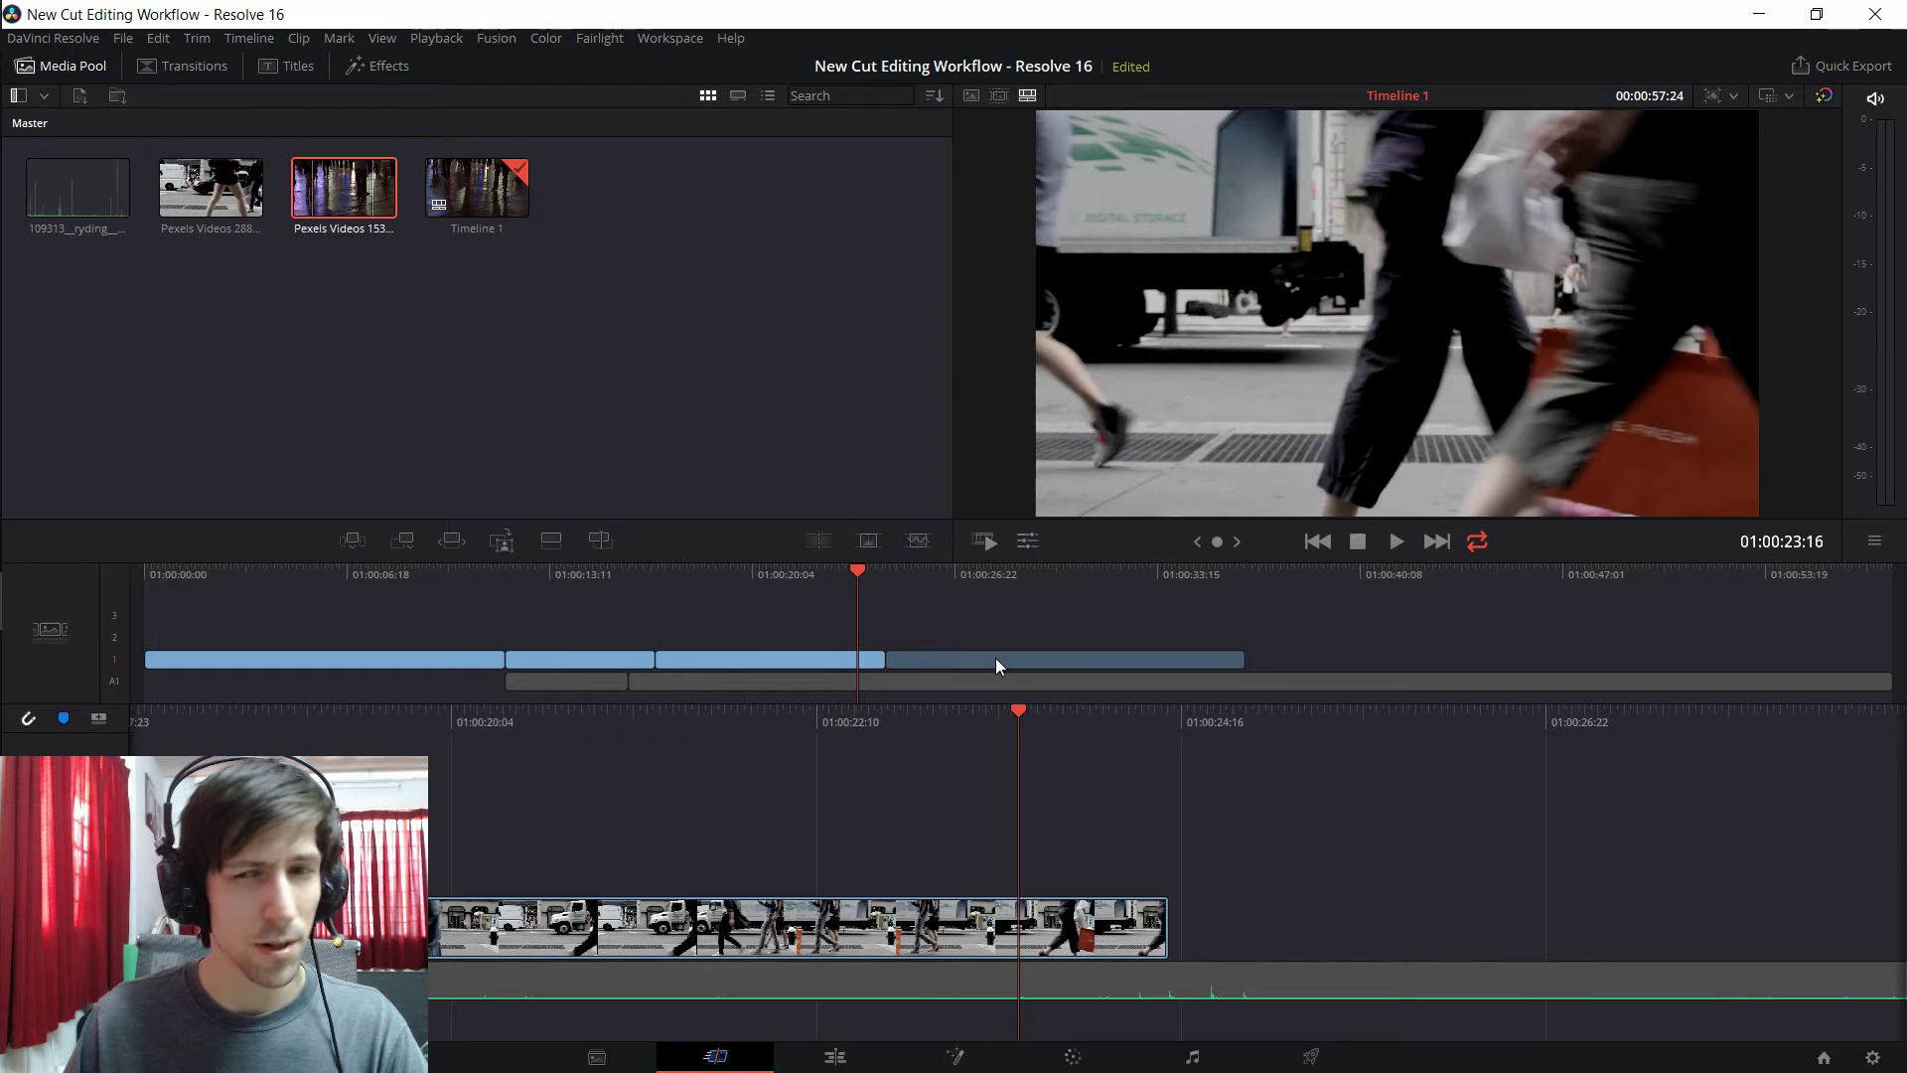
left_click_drag(995, 658, 996, 657)
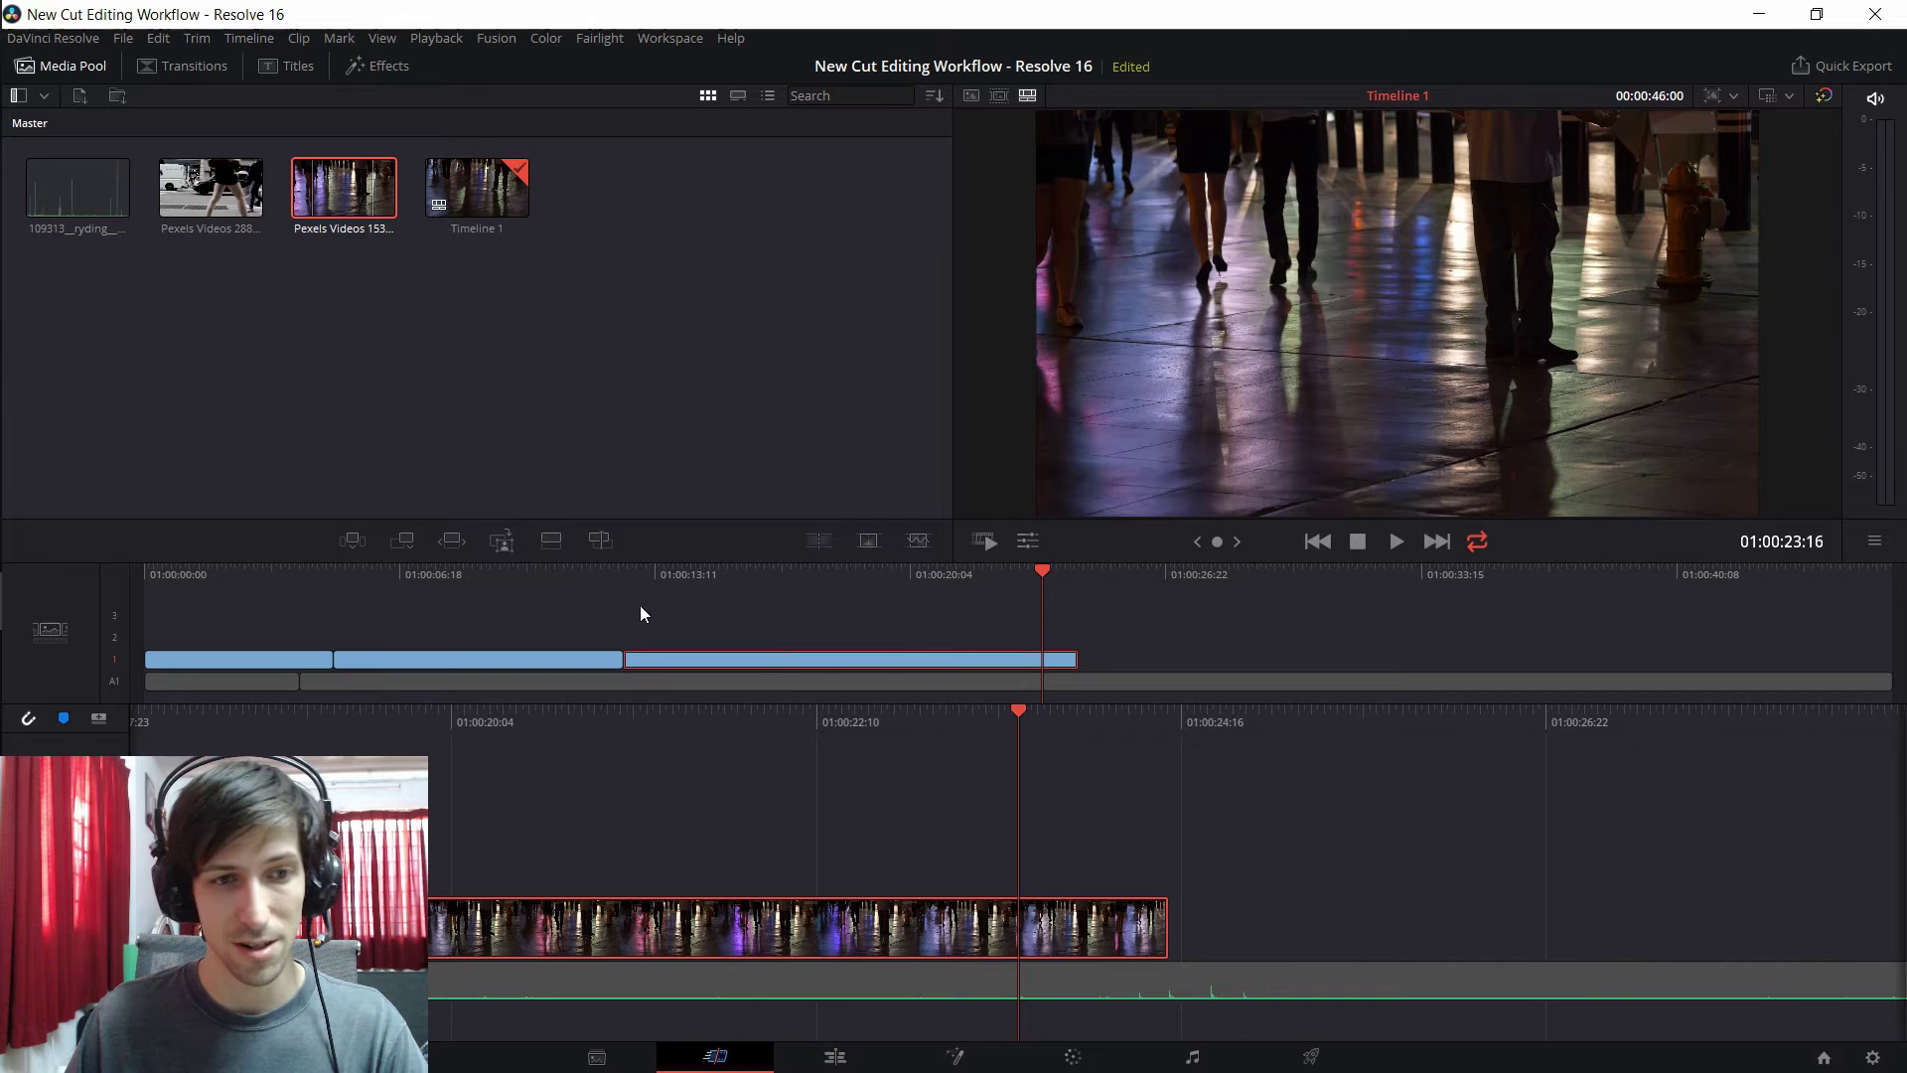
left_click(628, 578)
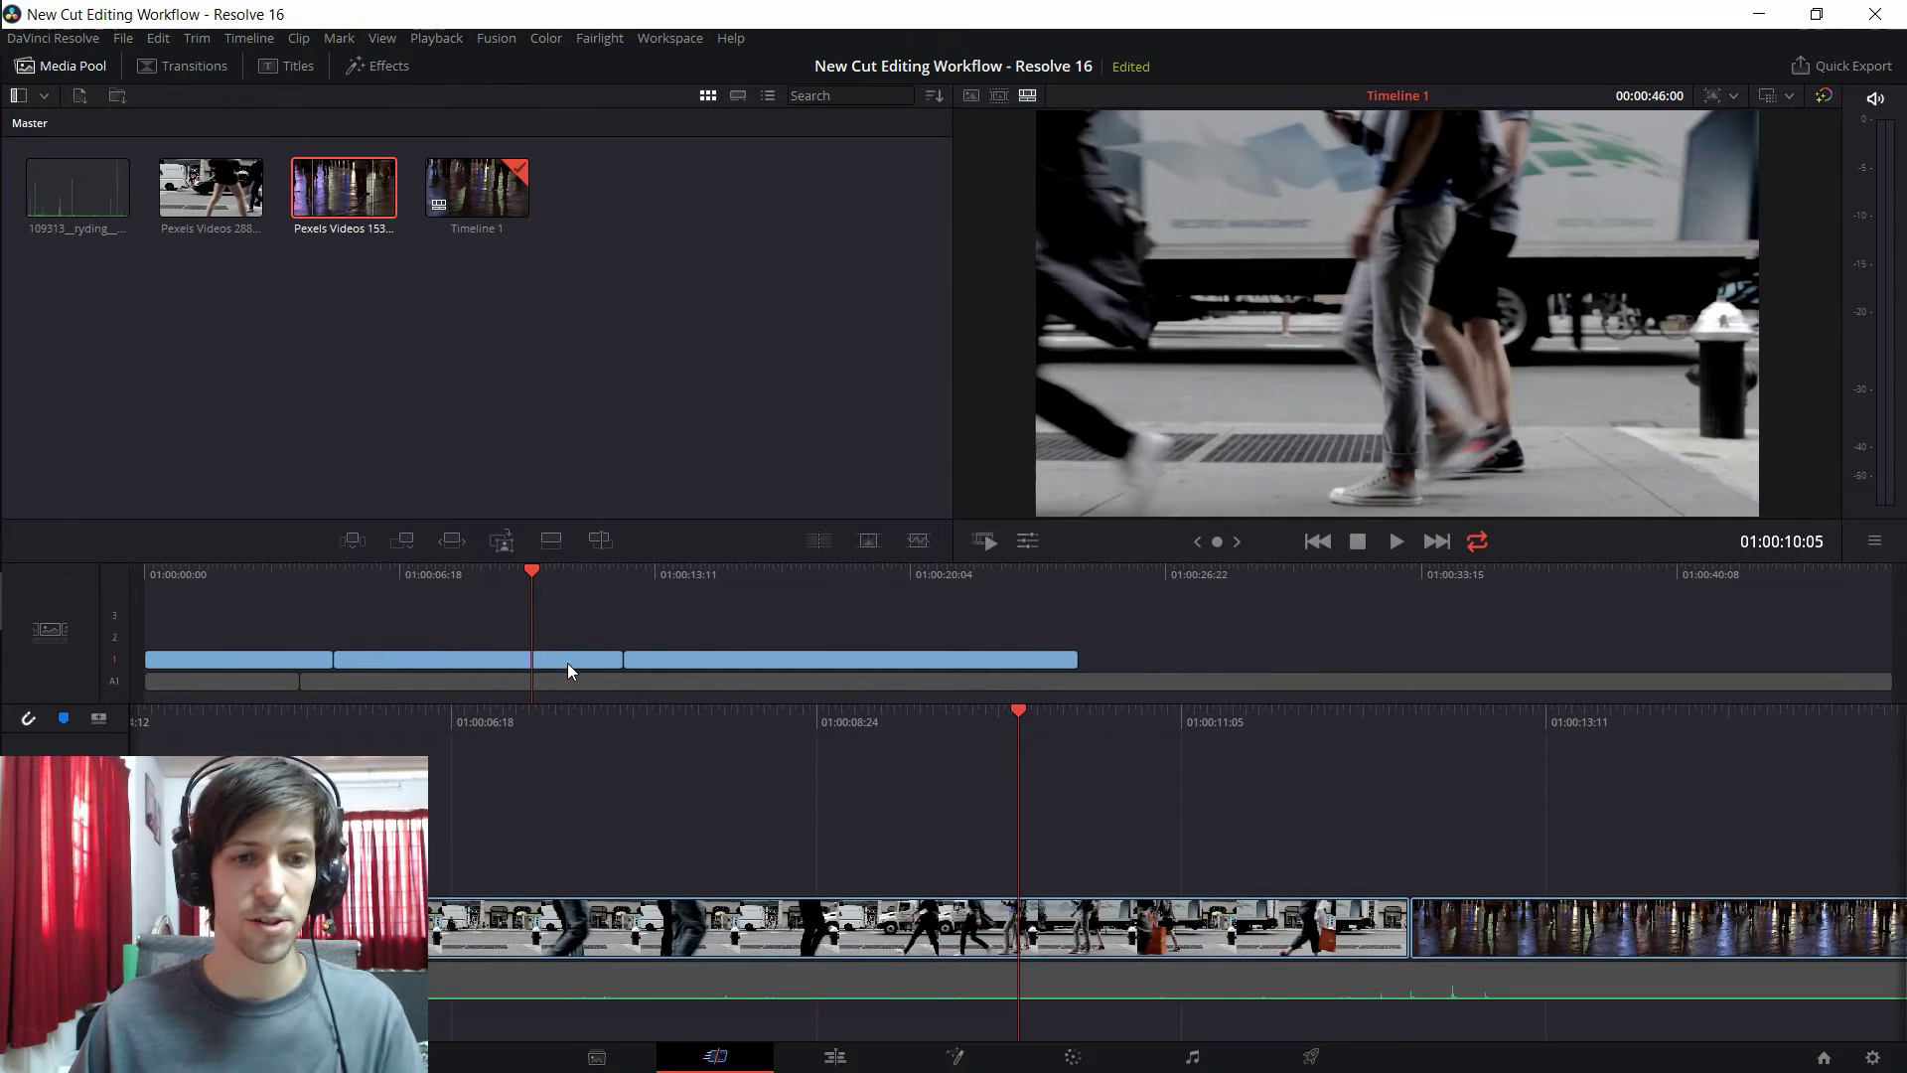
left_click(568, 659)
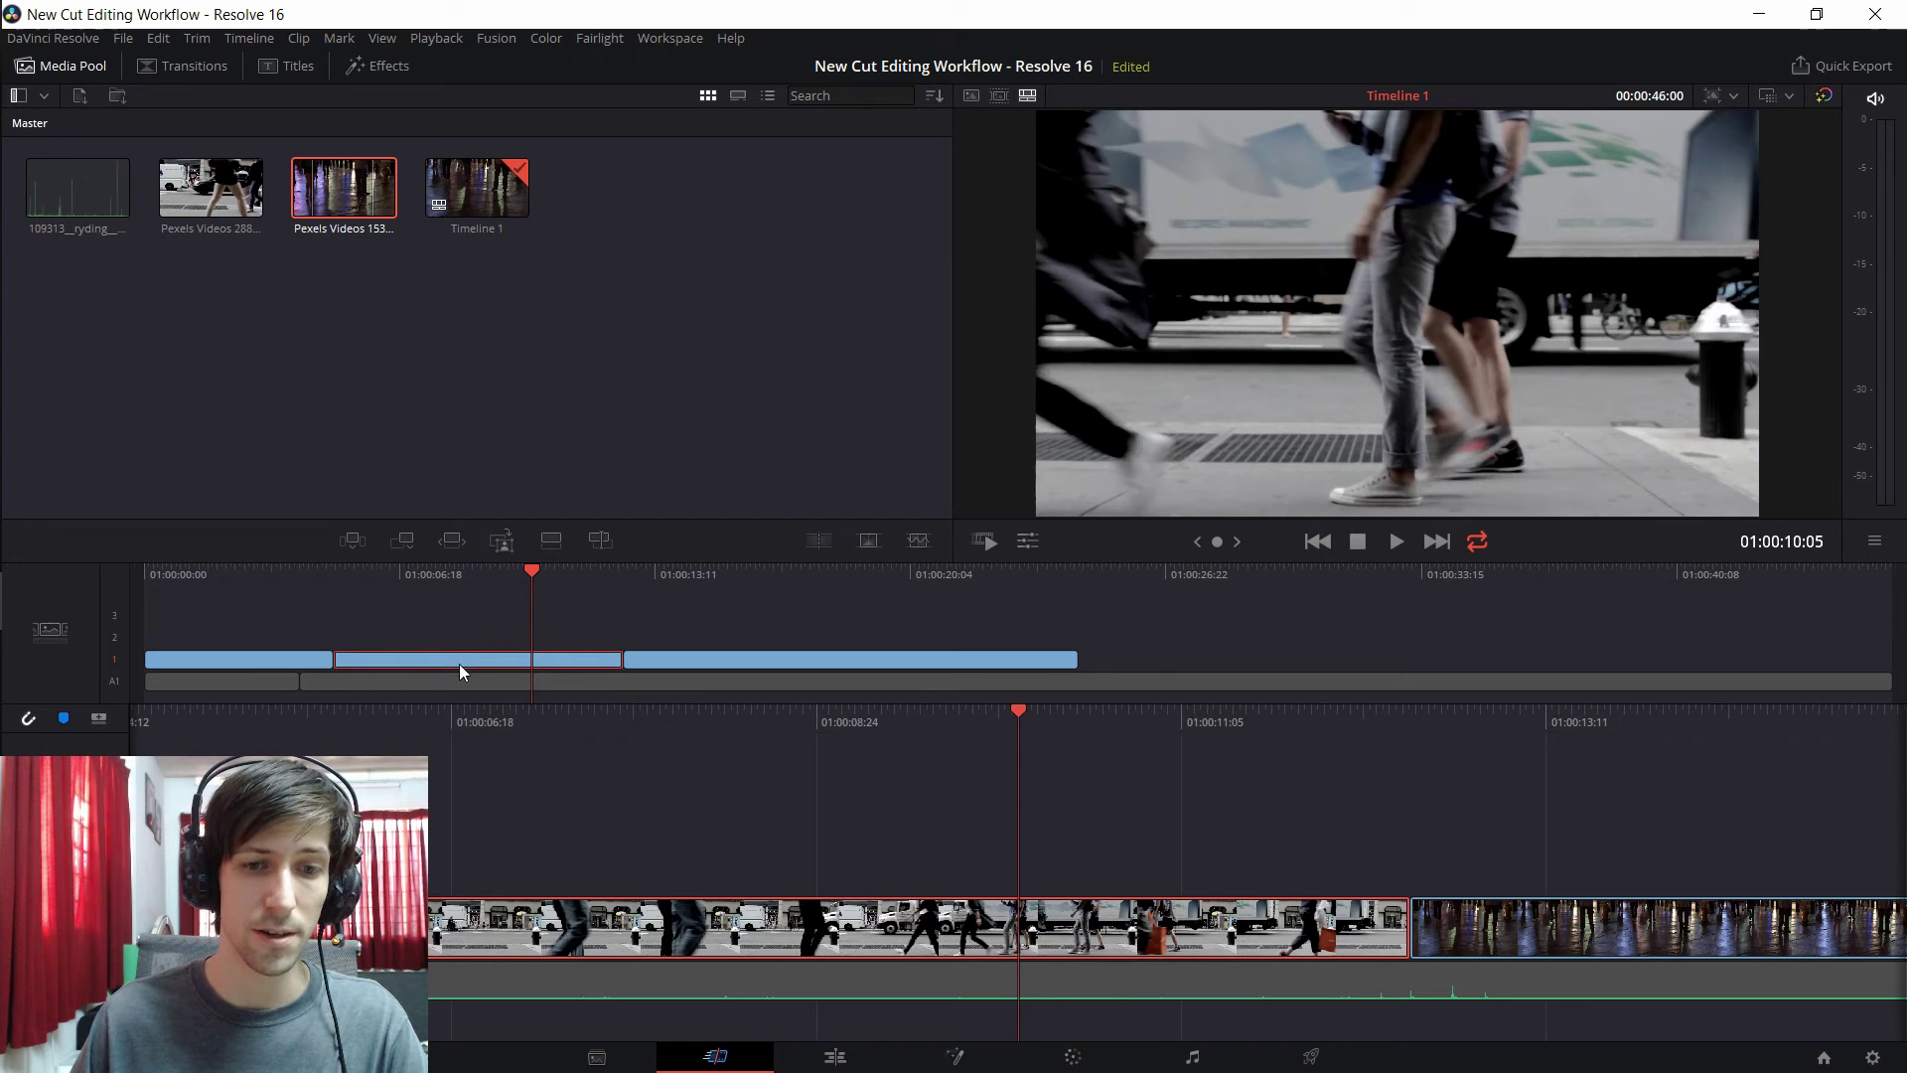
left_click_drag(459, 663, 1111, 659)
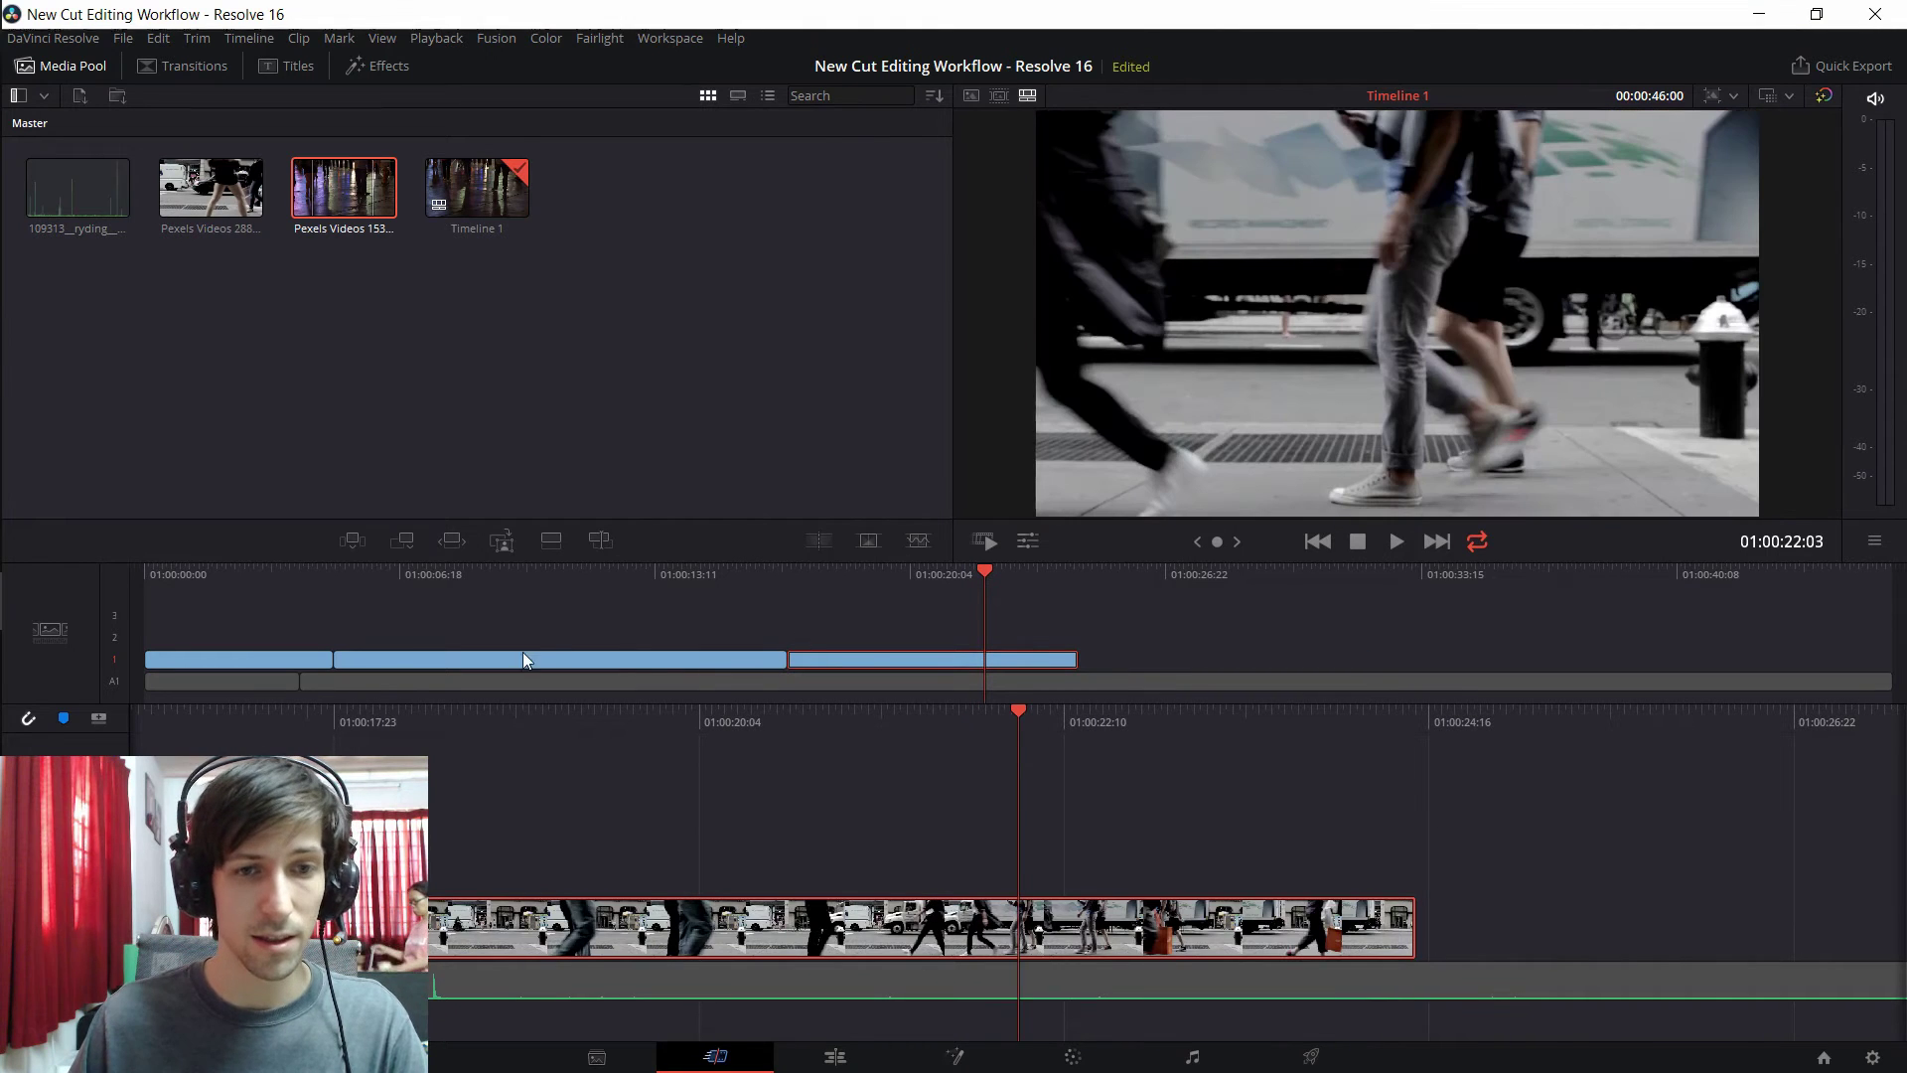
left_click(391, 659)
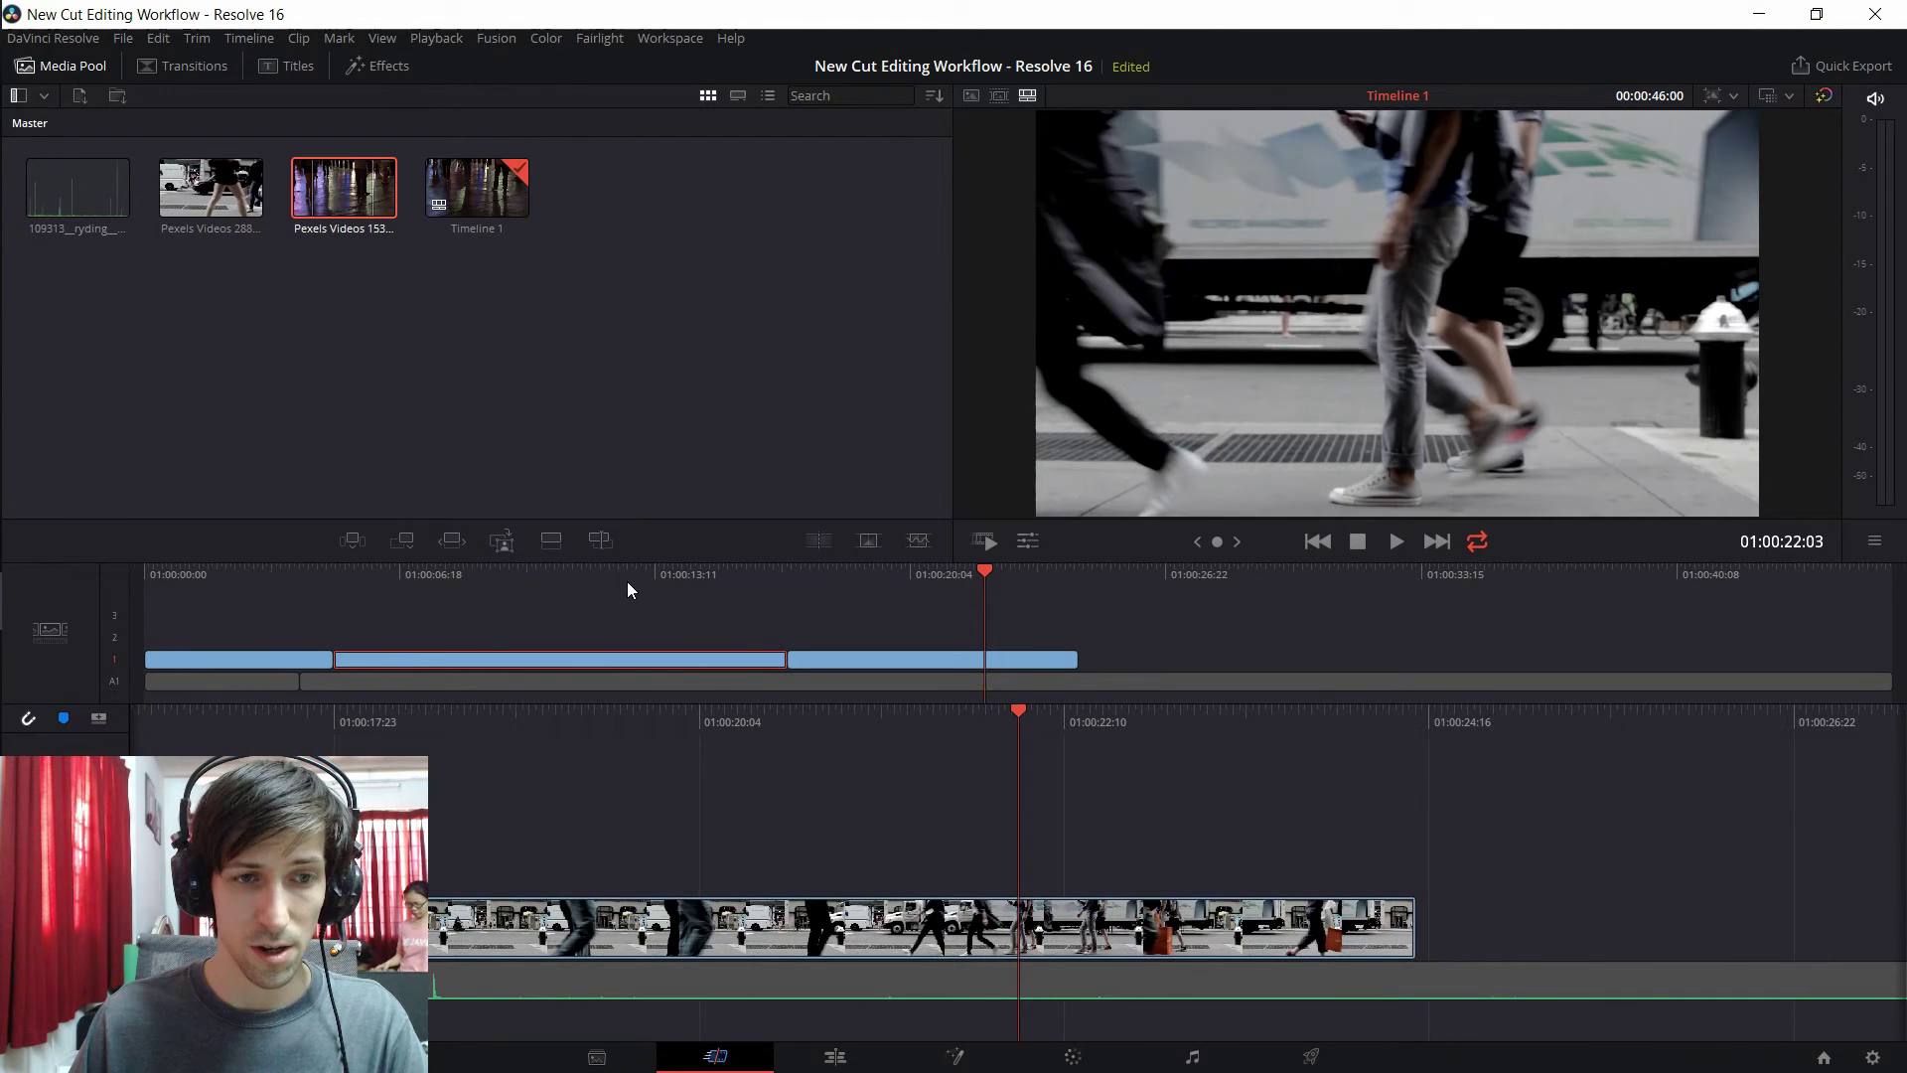
left_click(588, 582)
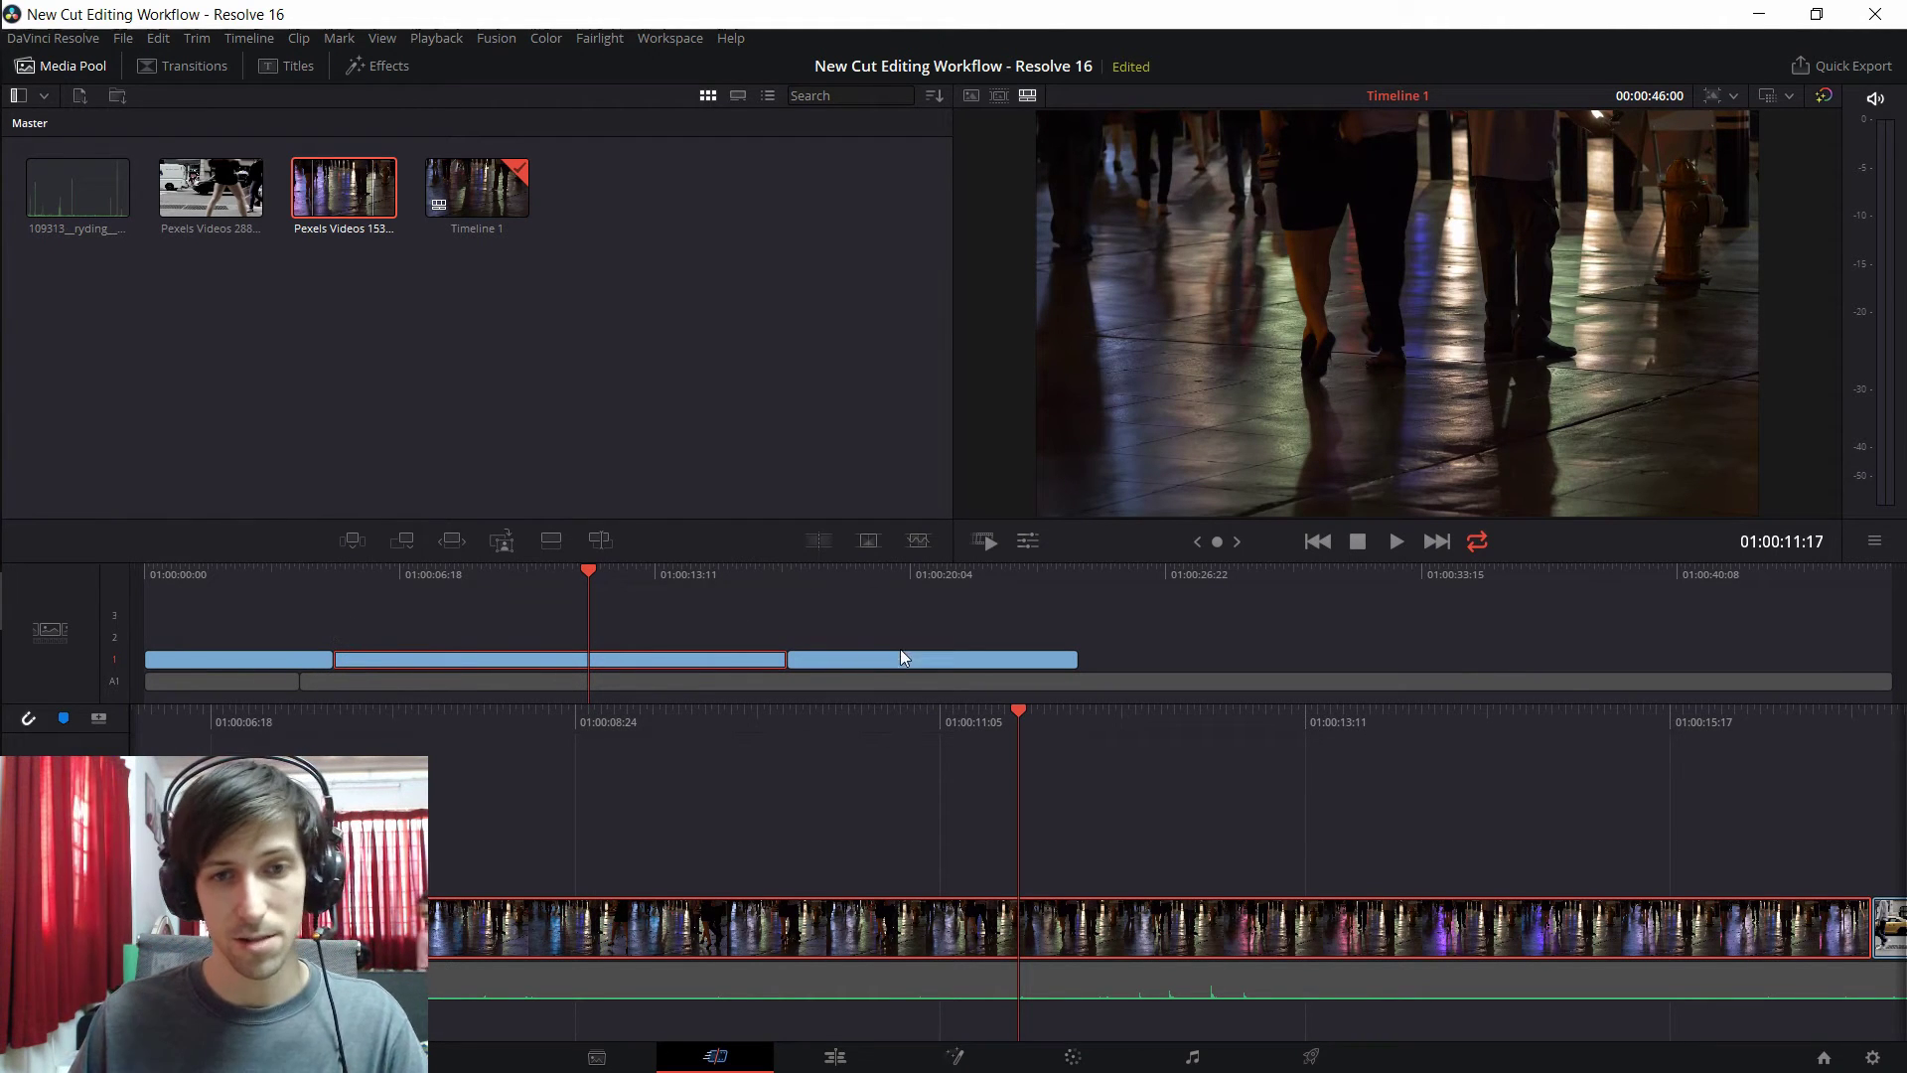
left_click_drag(785, 575, 822, 571)
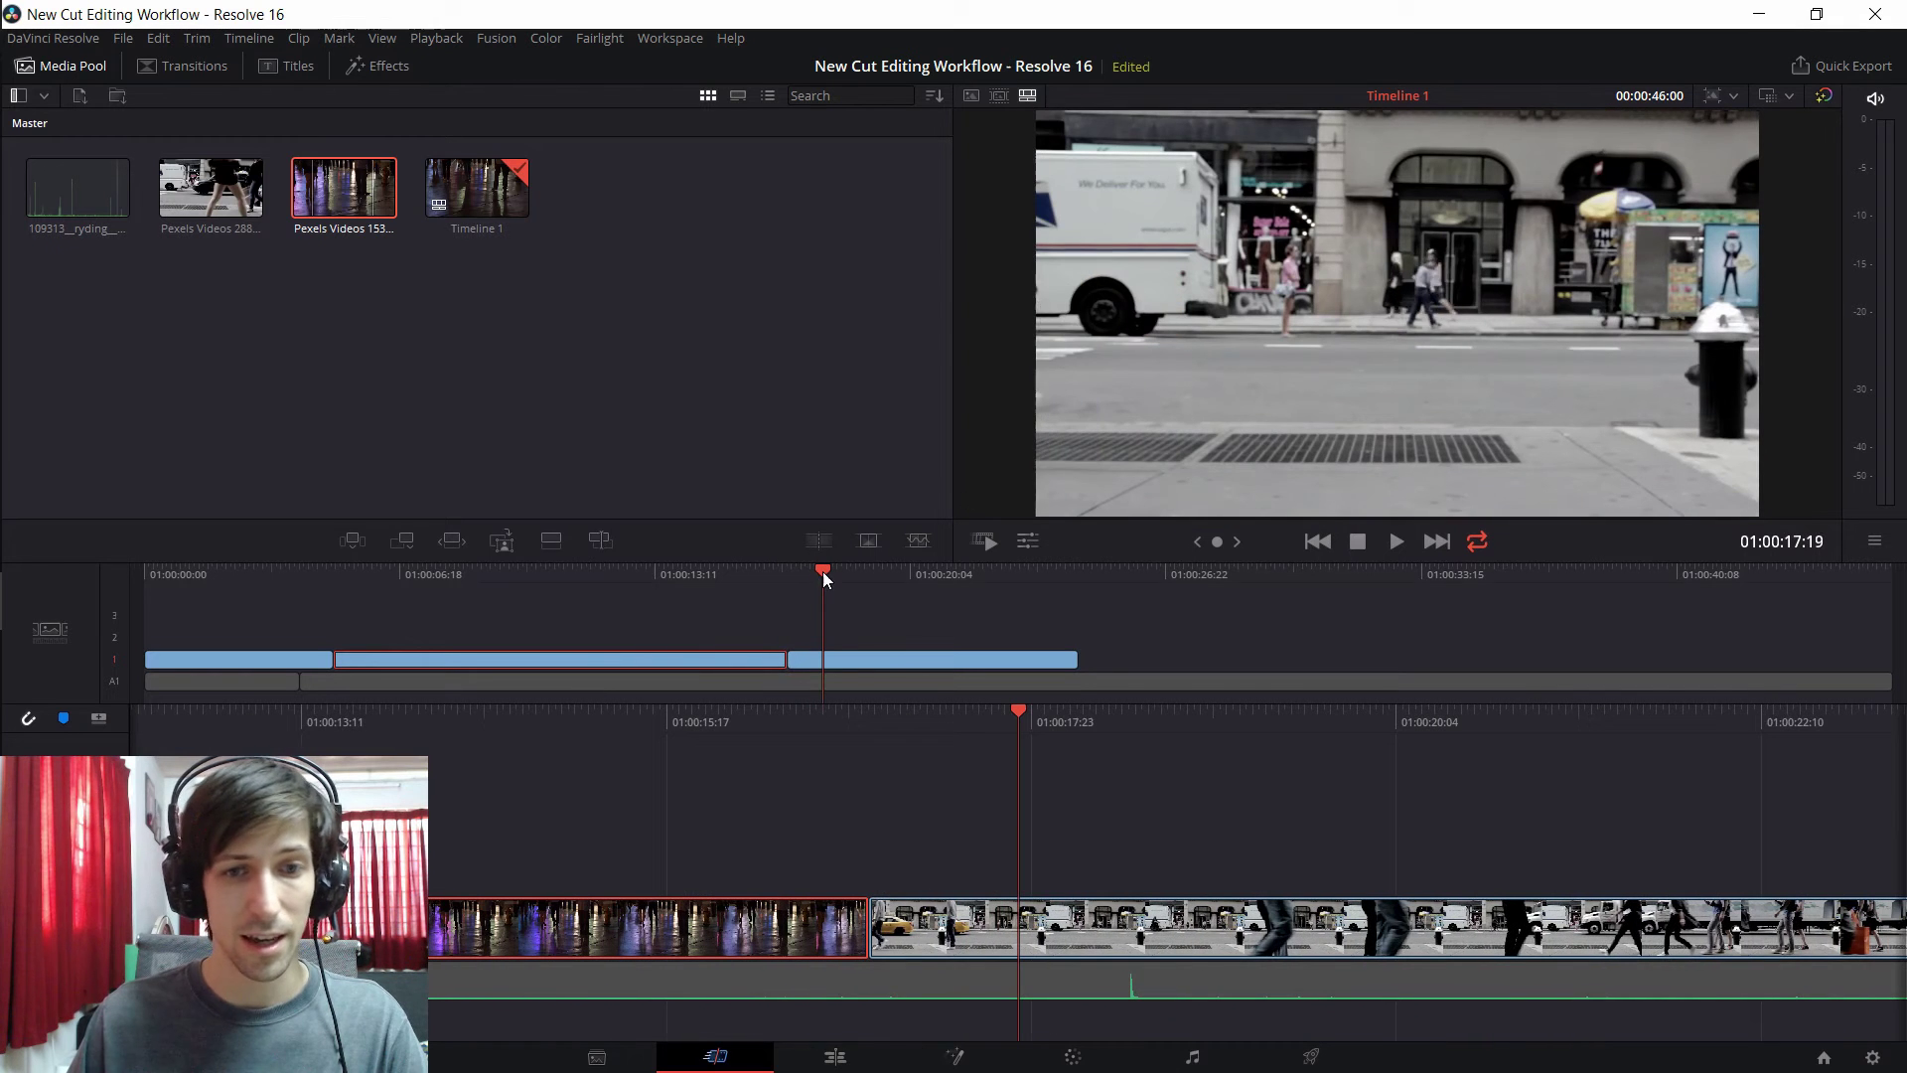
left_click(725, 572)
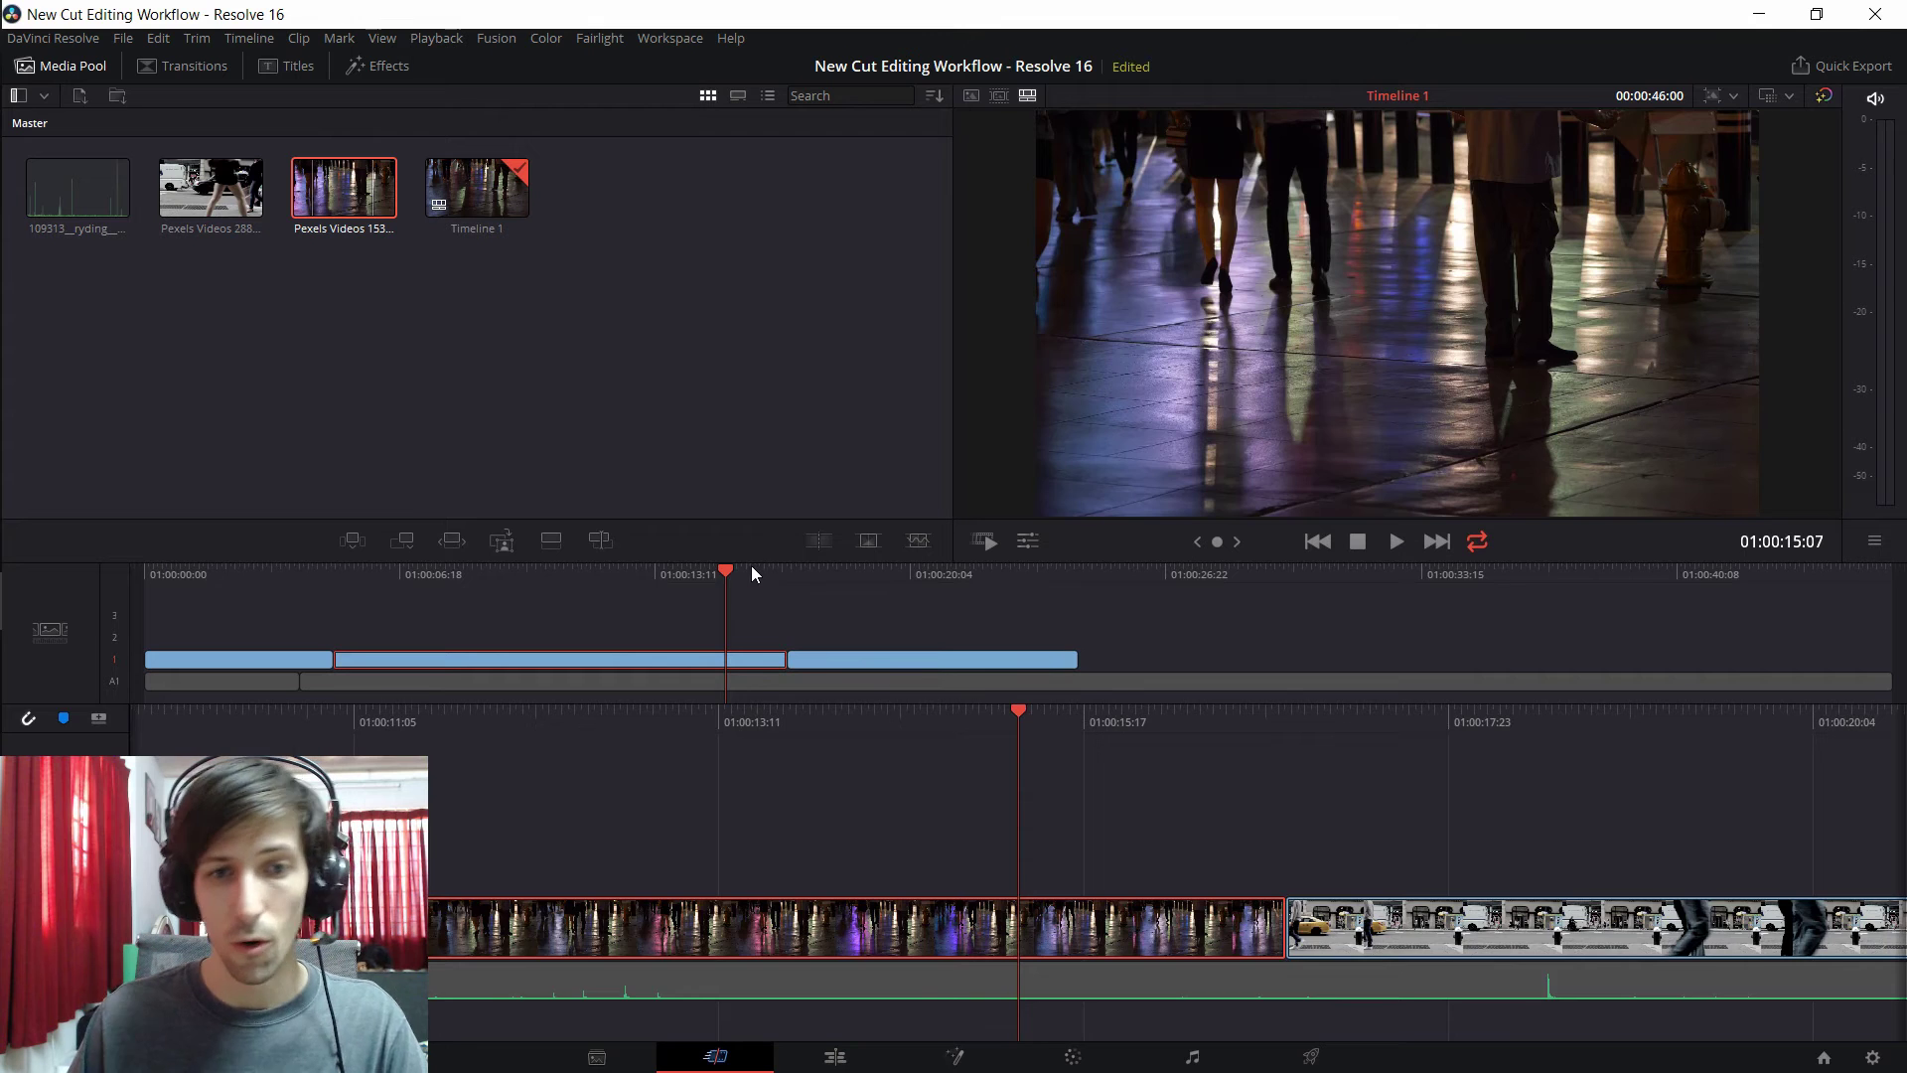
left_click(758, 572)
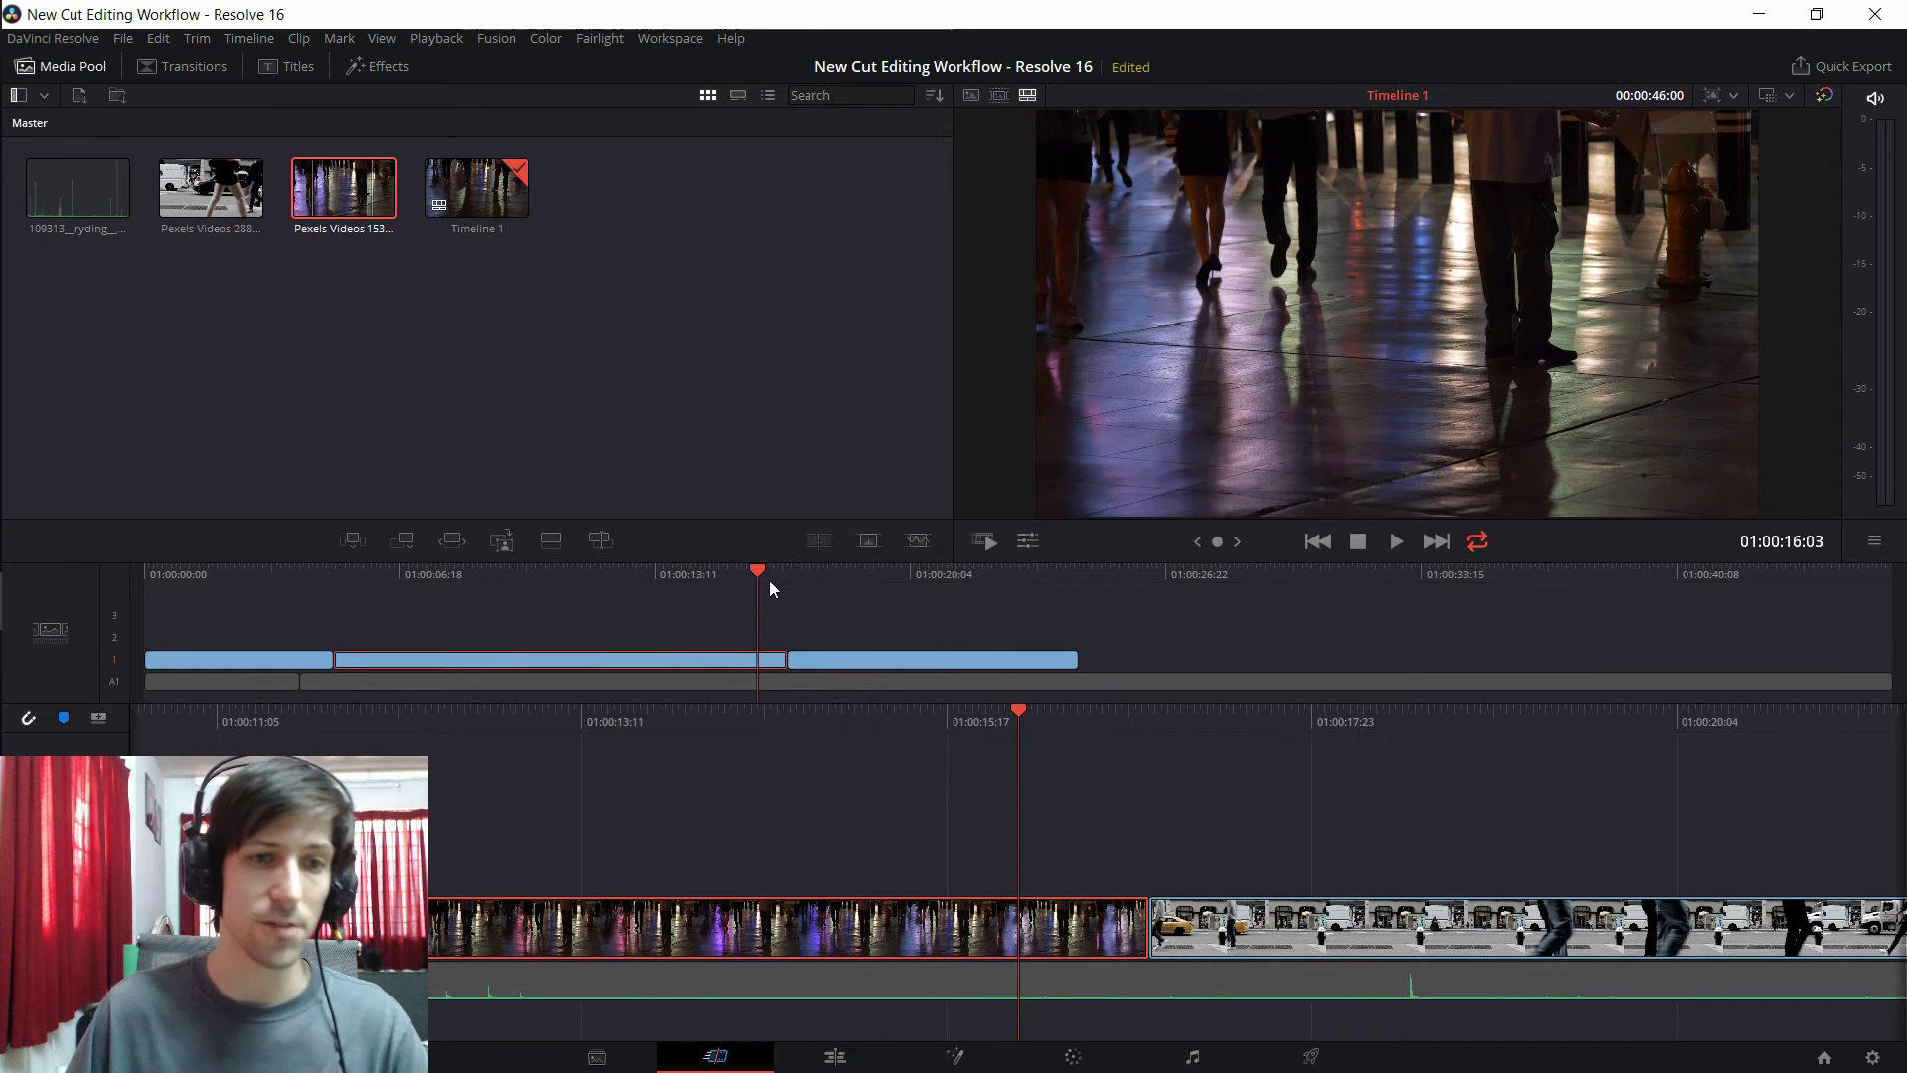
left_click(814, 610)
left_click_drag(811, 574, 564, 550)
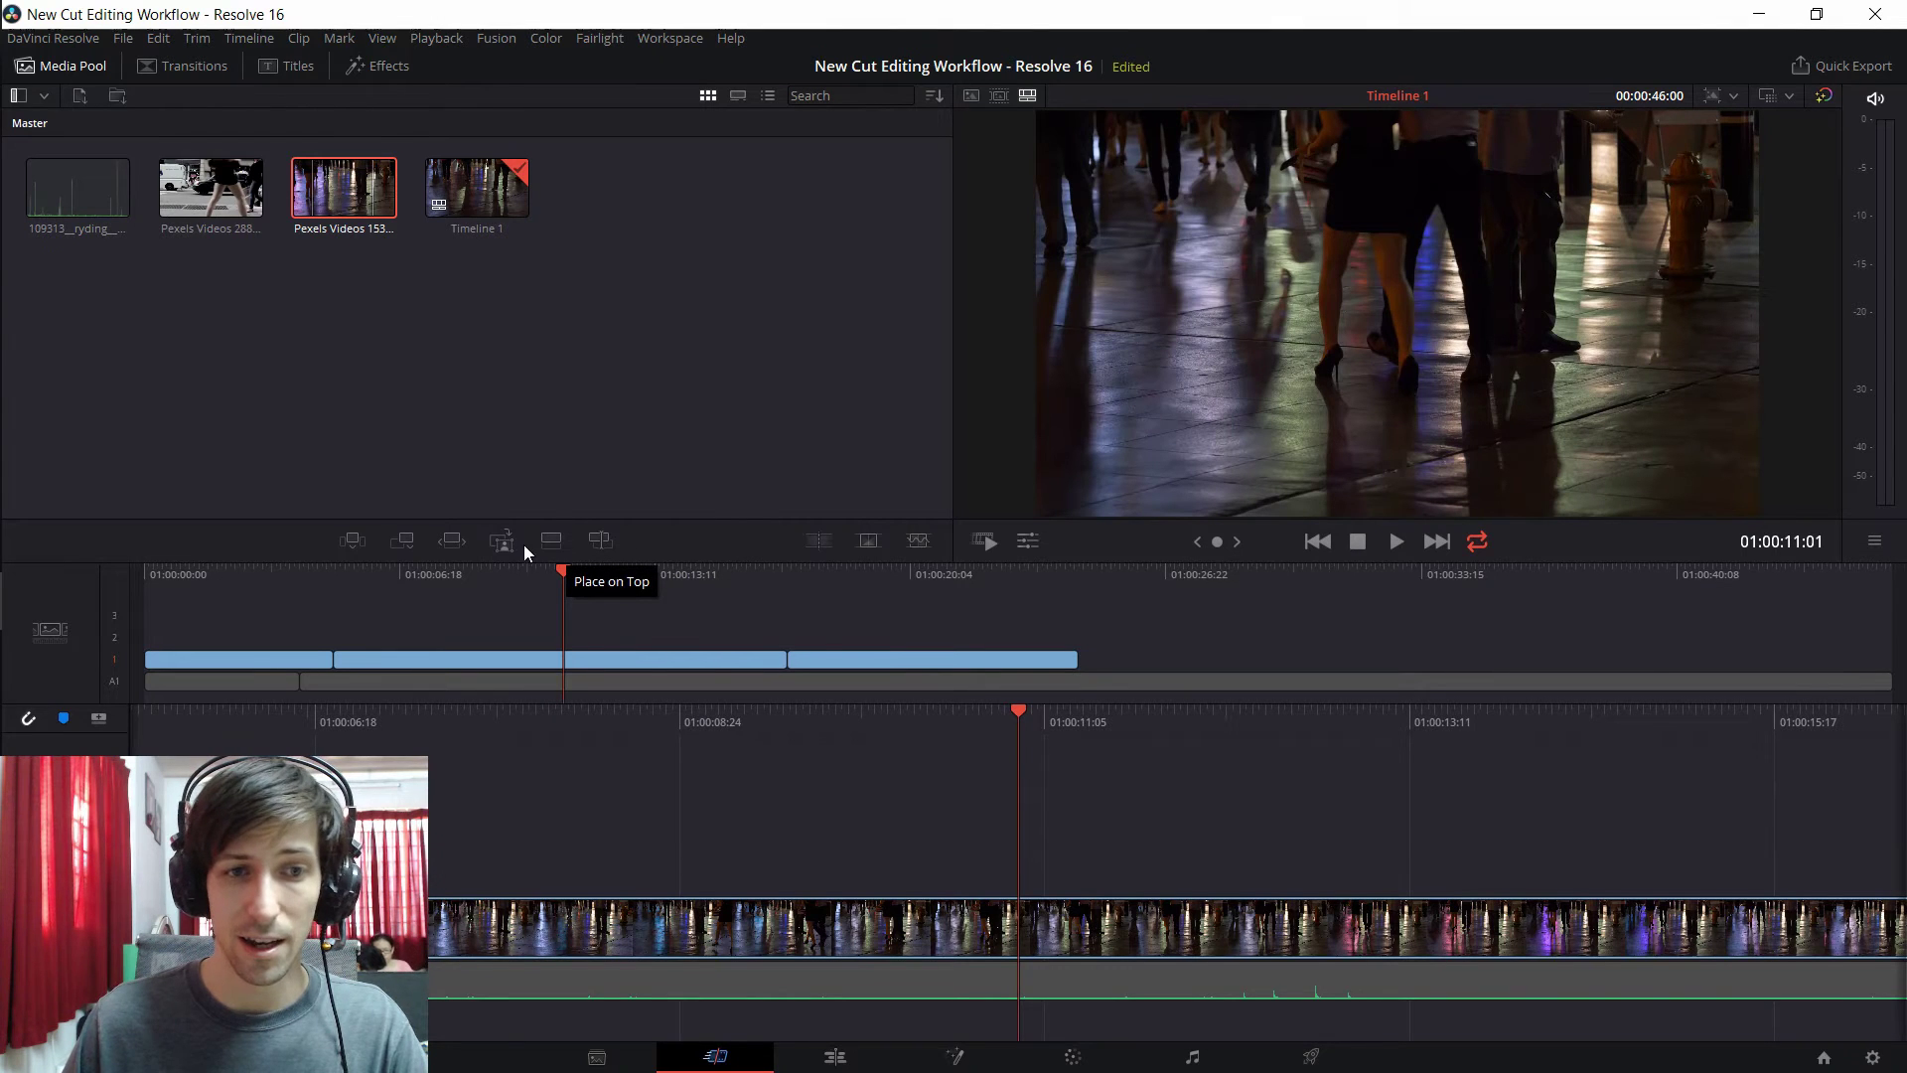
- Mark a section of Pexels Videos 2880.mp4 and place it on top on Video 2
left_click(528, 571)
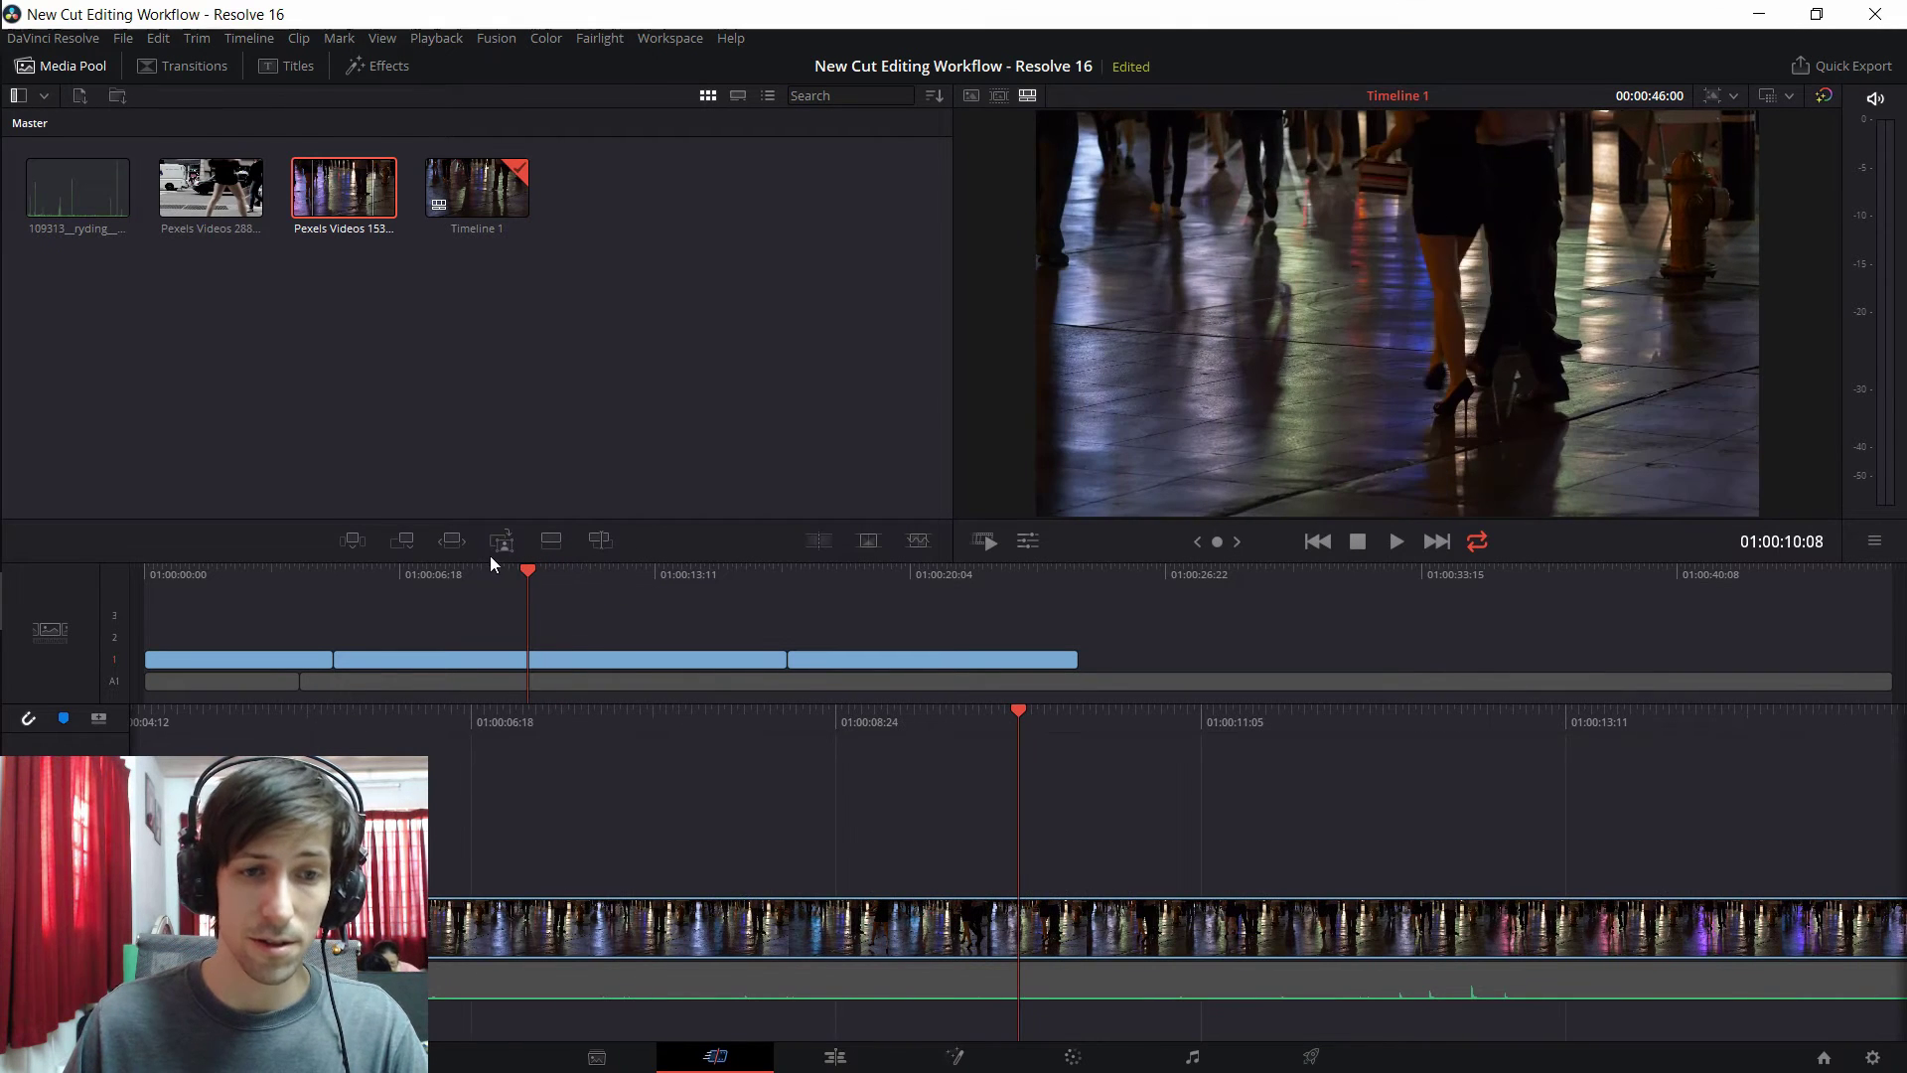
left_click(189, 179)
left_click(1178, 493)
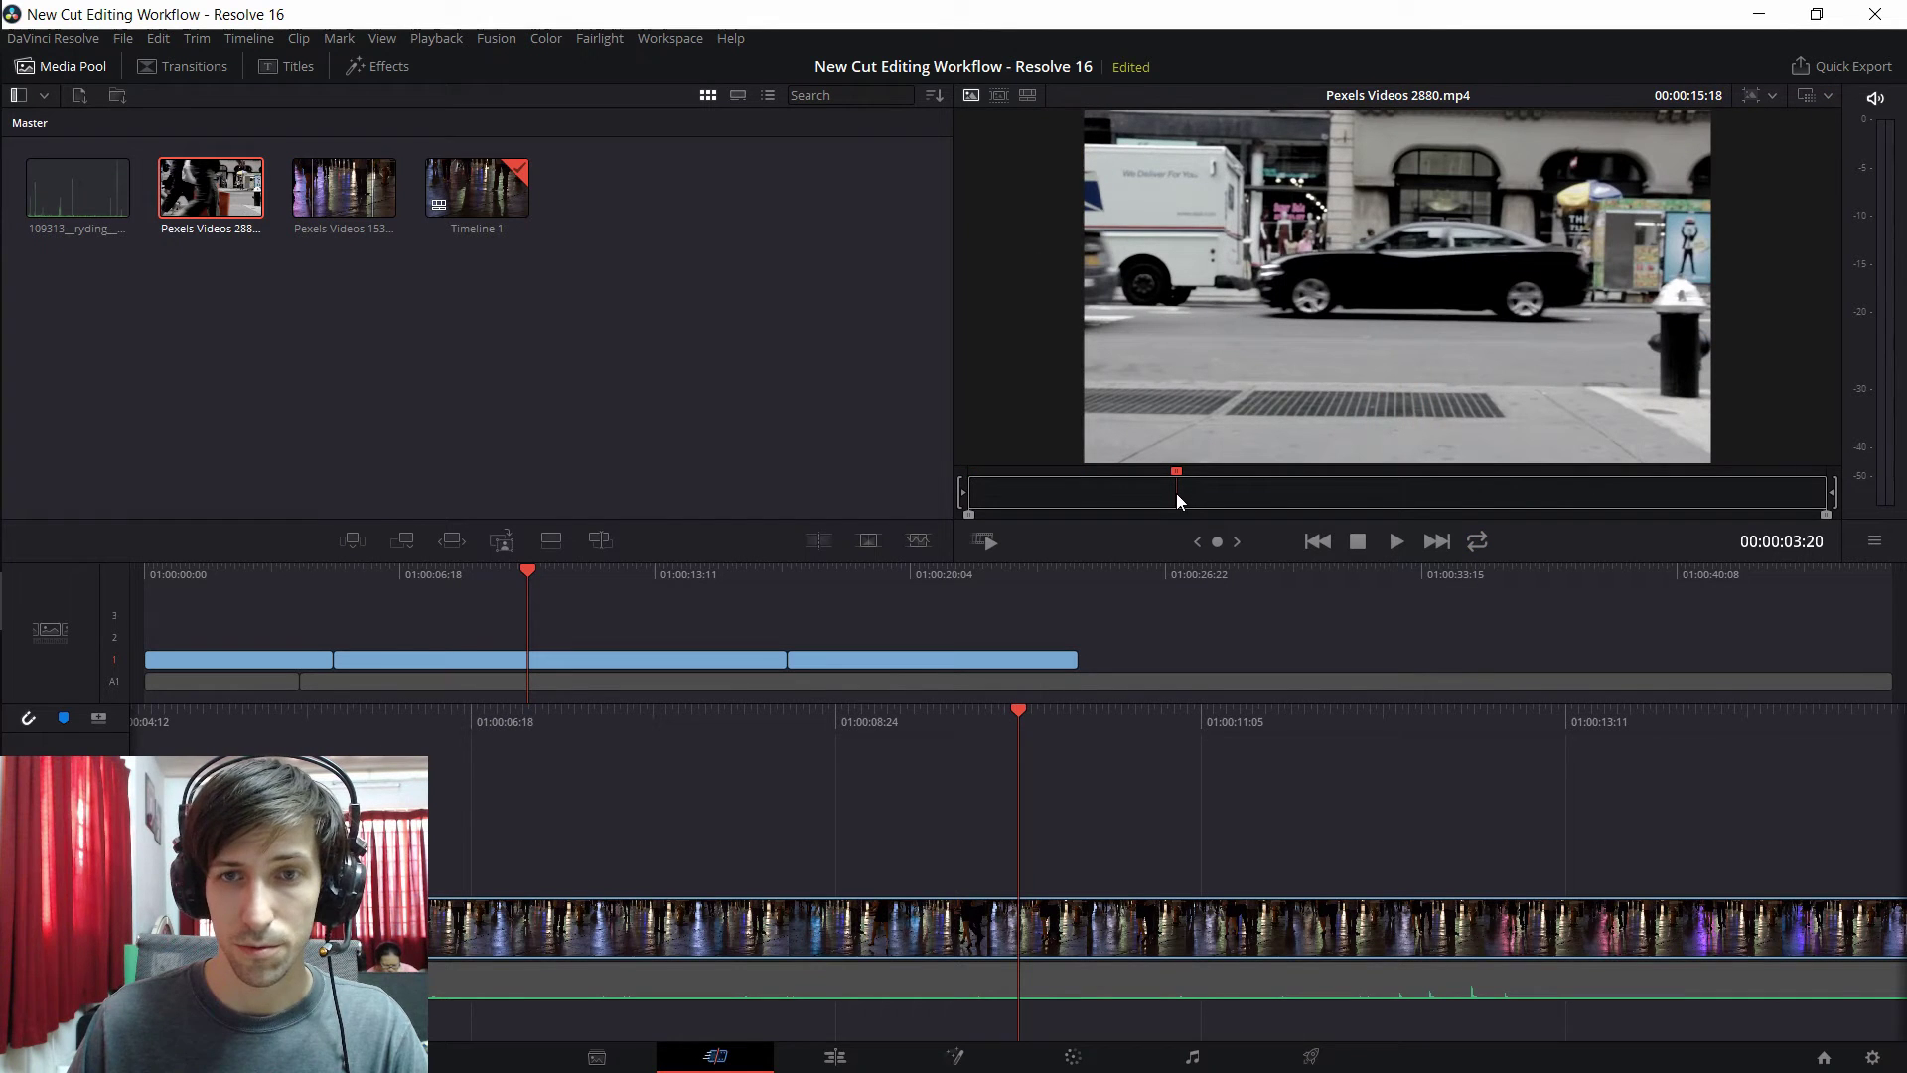
left_click(1361, 493)
key("o")
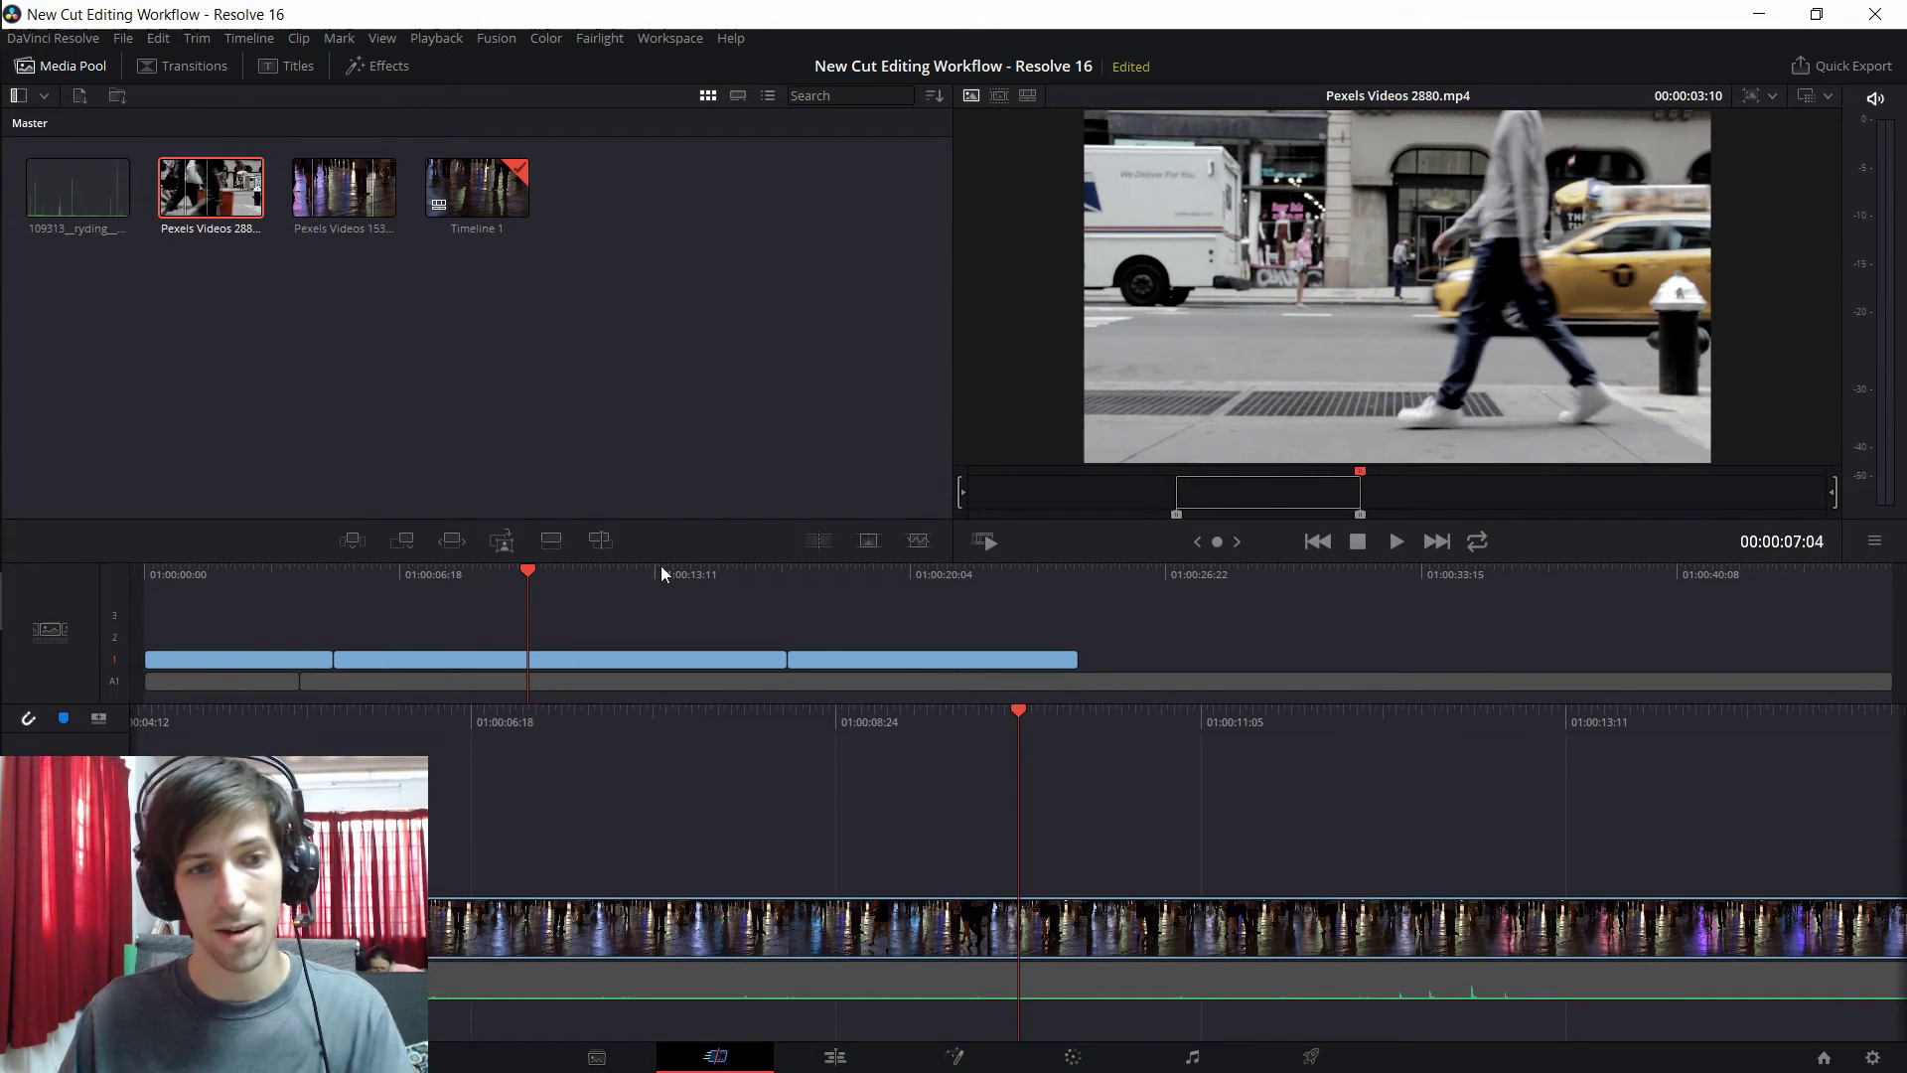
left_click(501, 541)
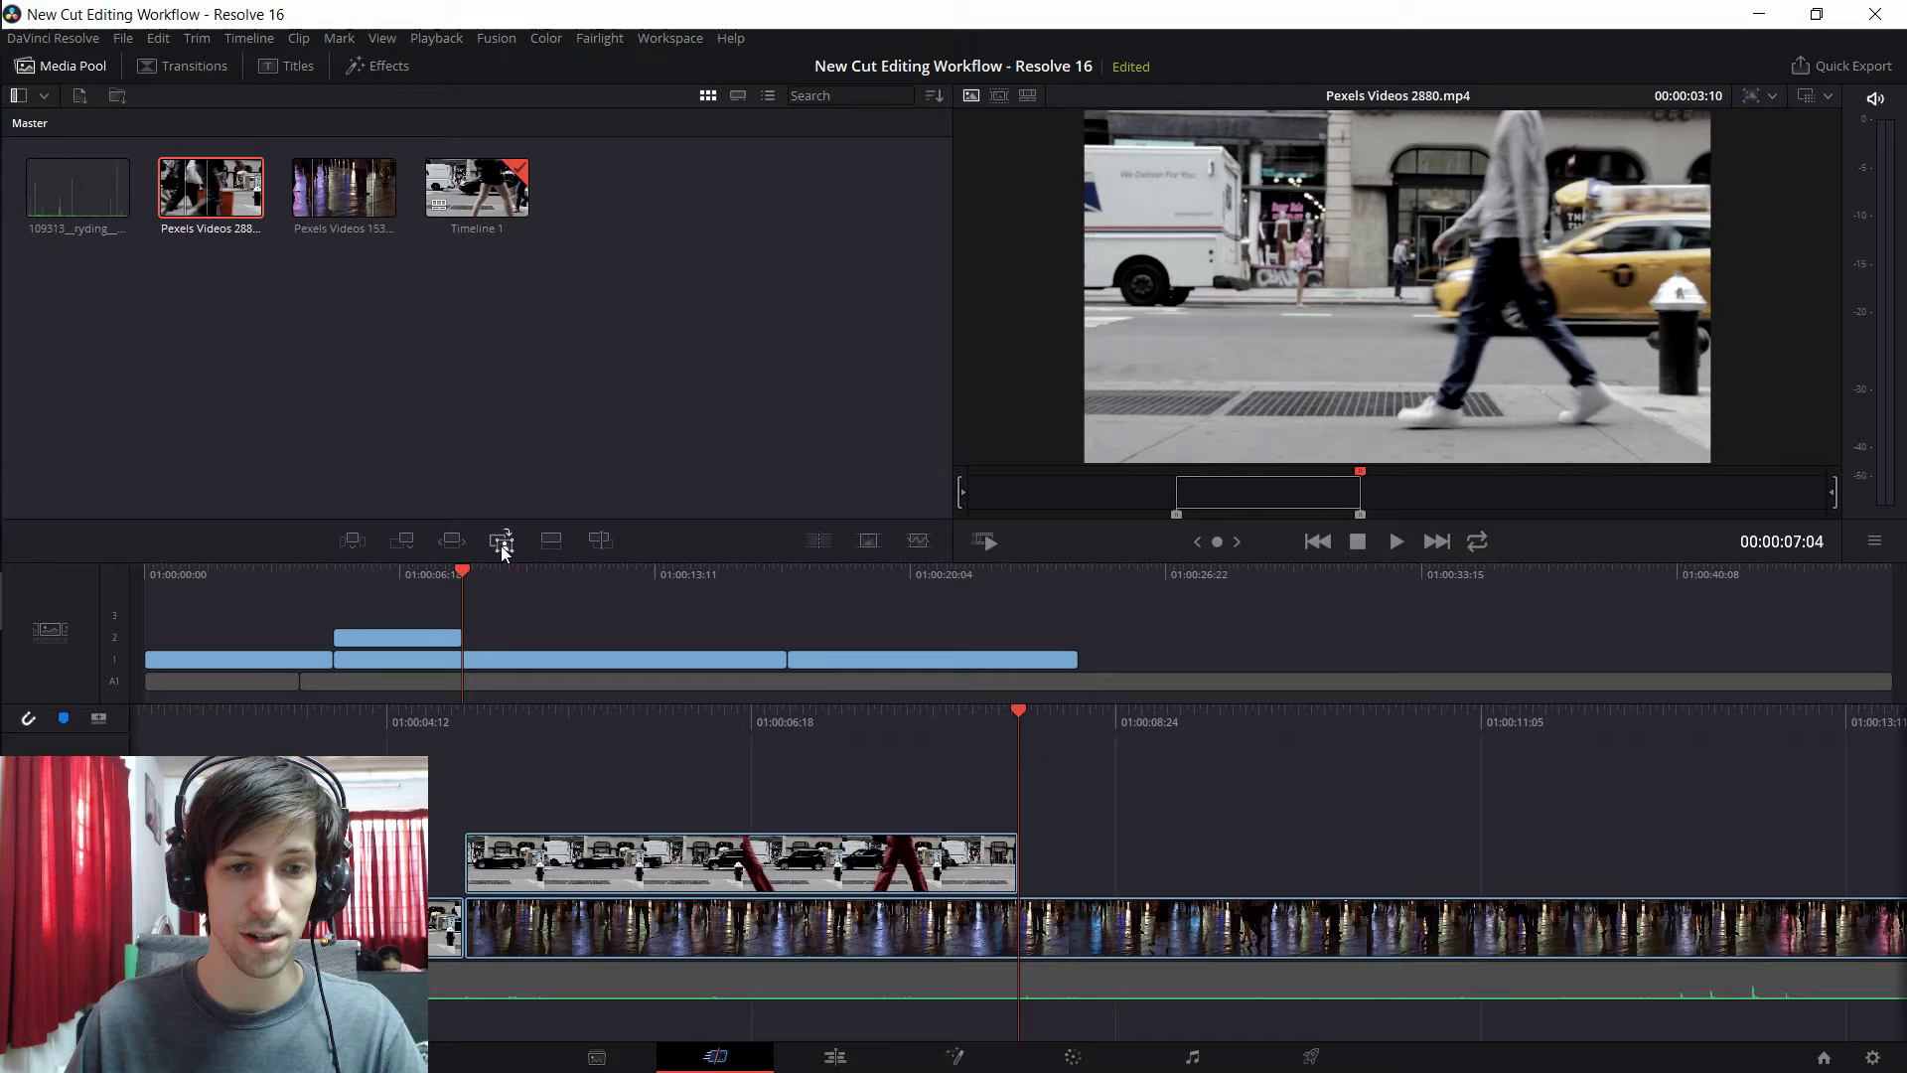
- Review the overlay and shift it over the night footage around 01:00:11
left_click(325, 578)
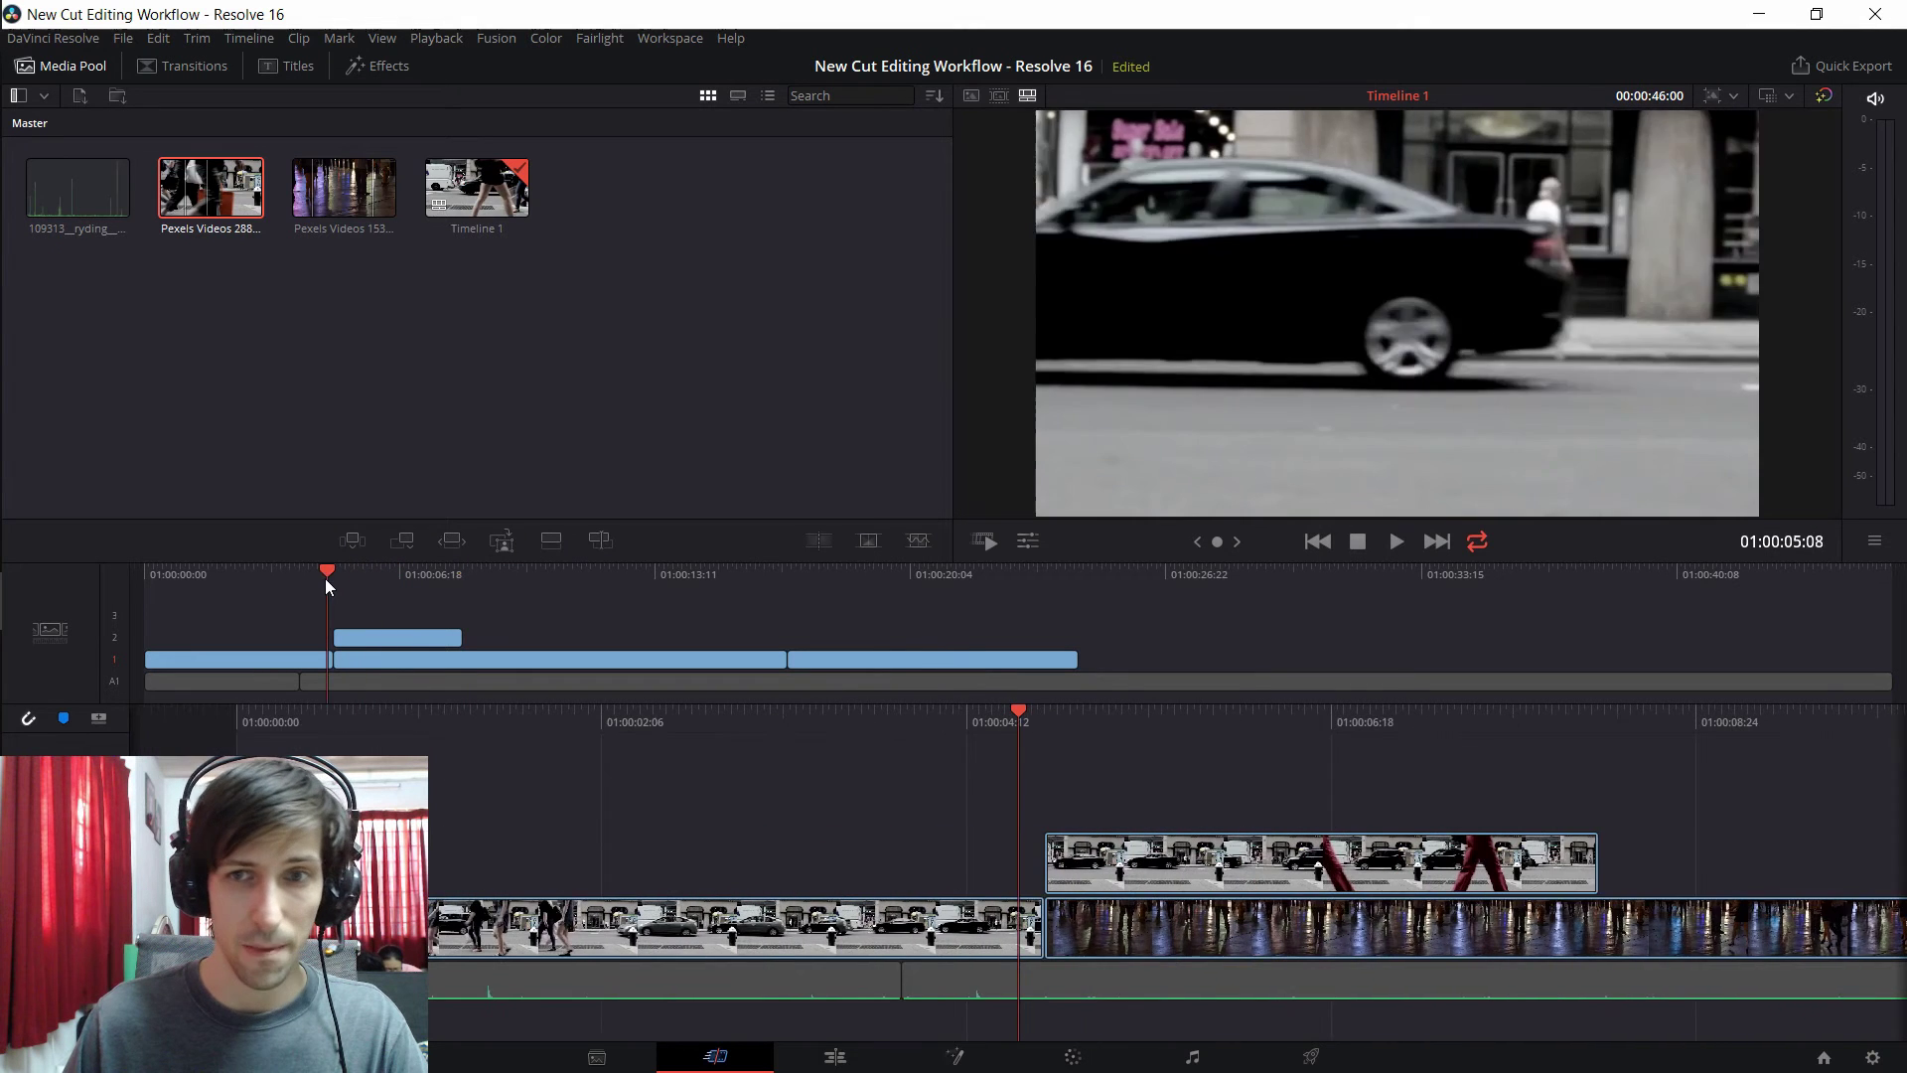
left_click(300, 575)
left_click_drag(300, 575, 626, 581)
left_click(644, 573)
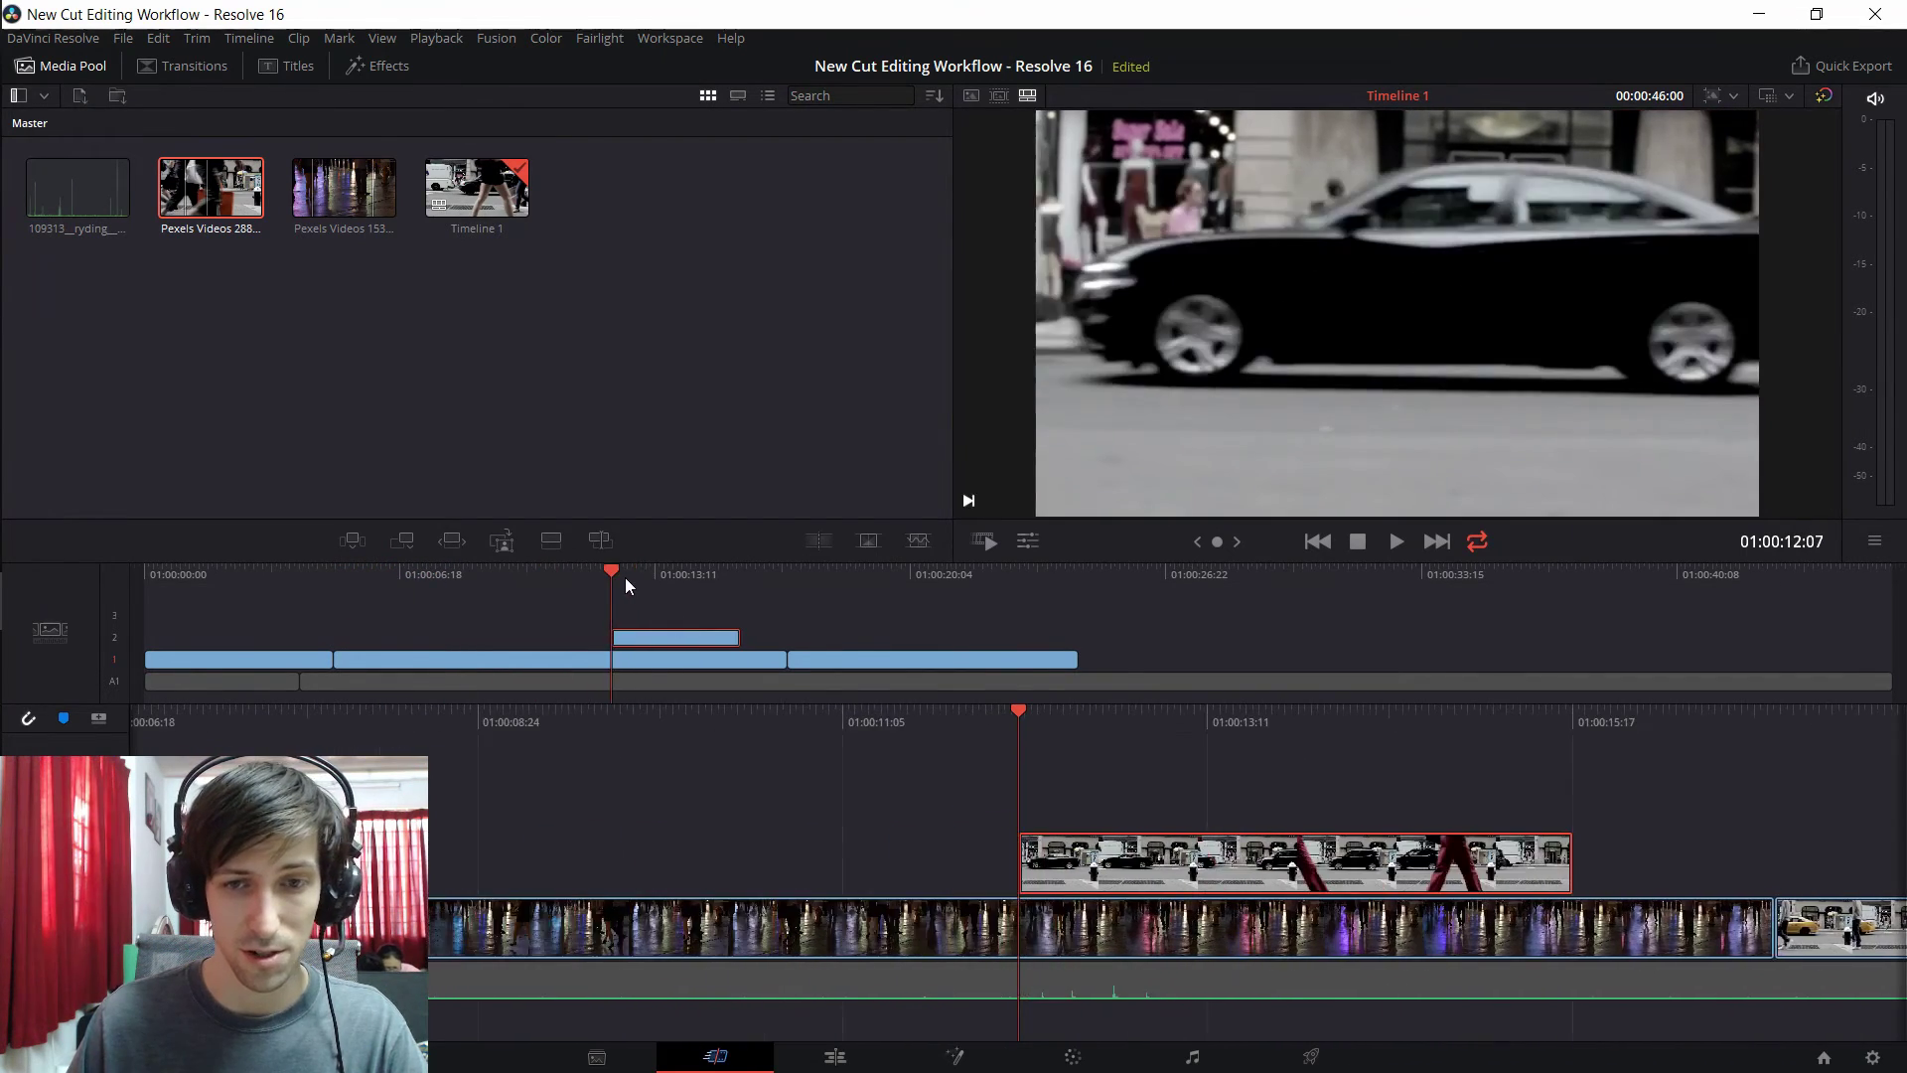
key("space")
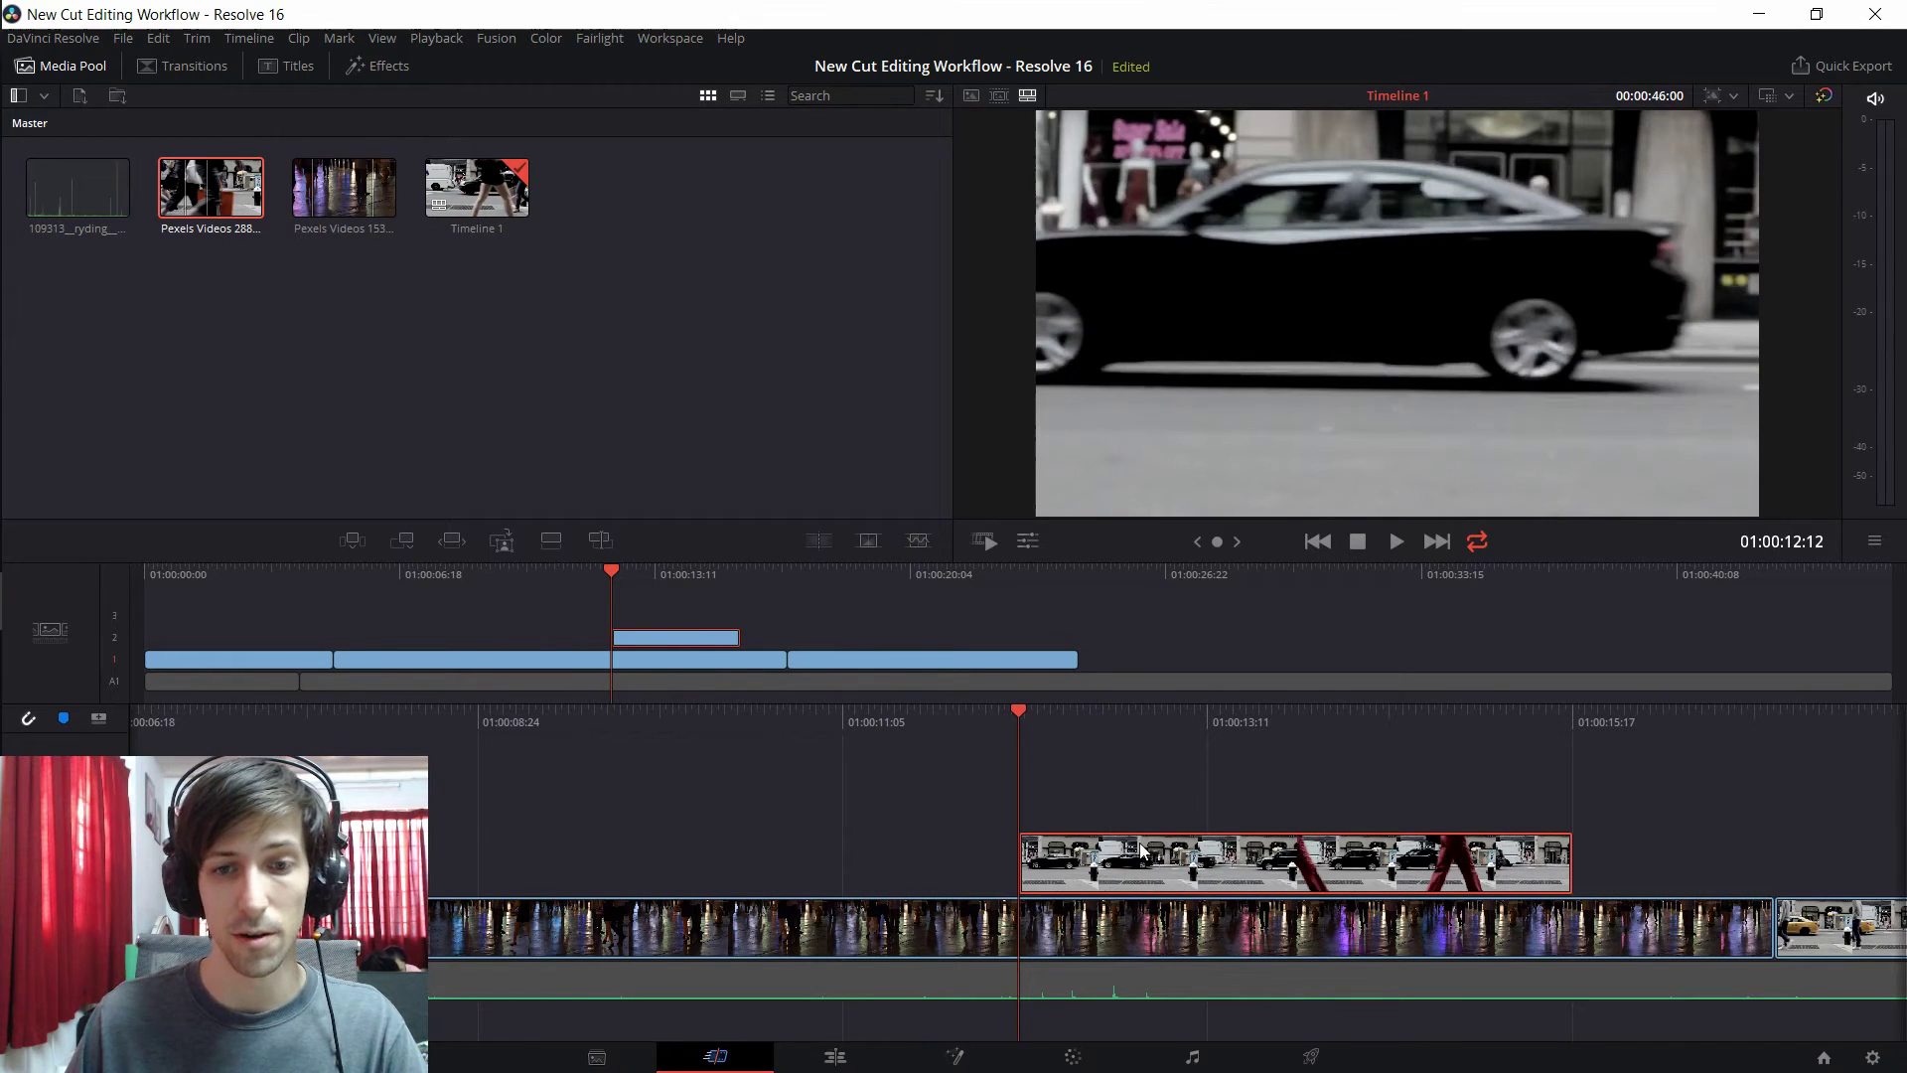
left_click_drag(1177, 874, 1130, 867)
key("Down")
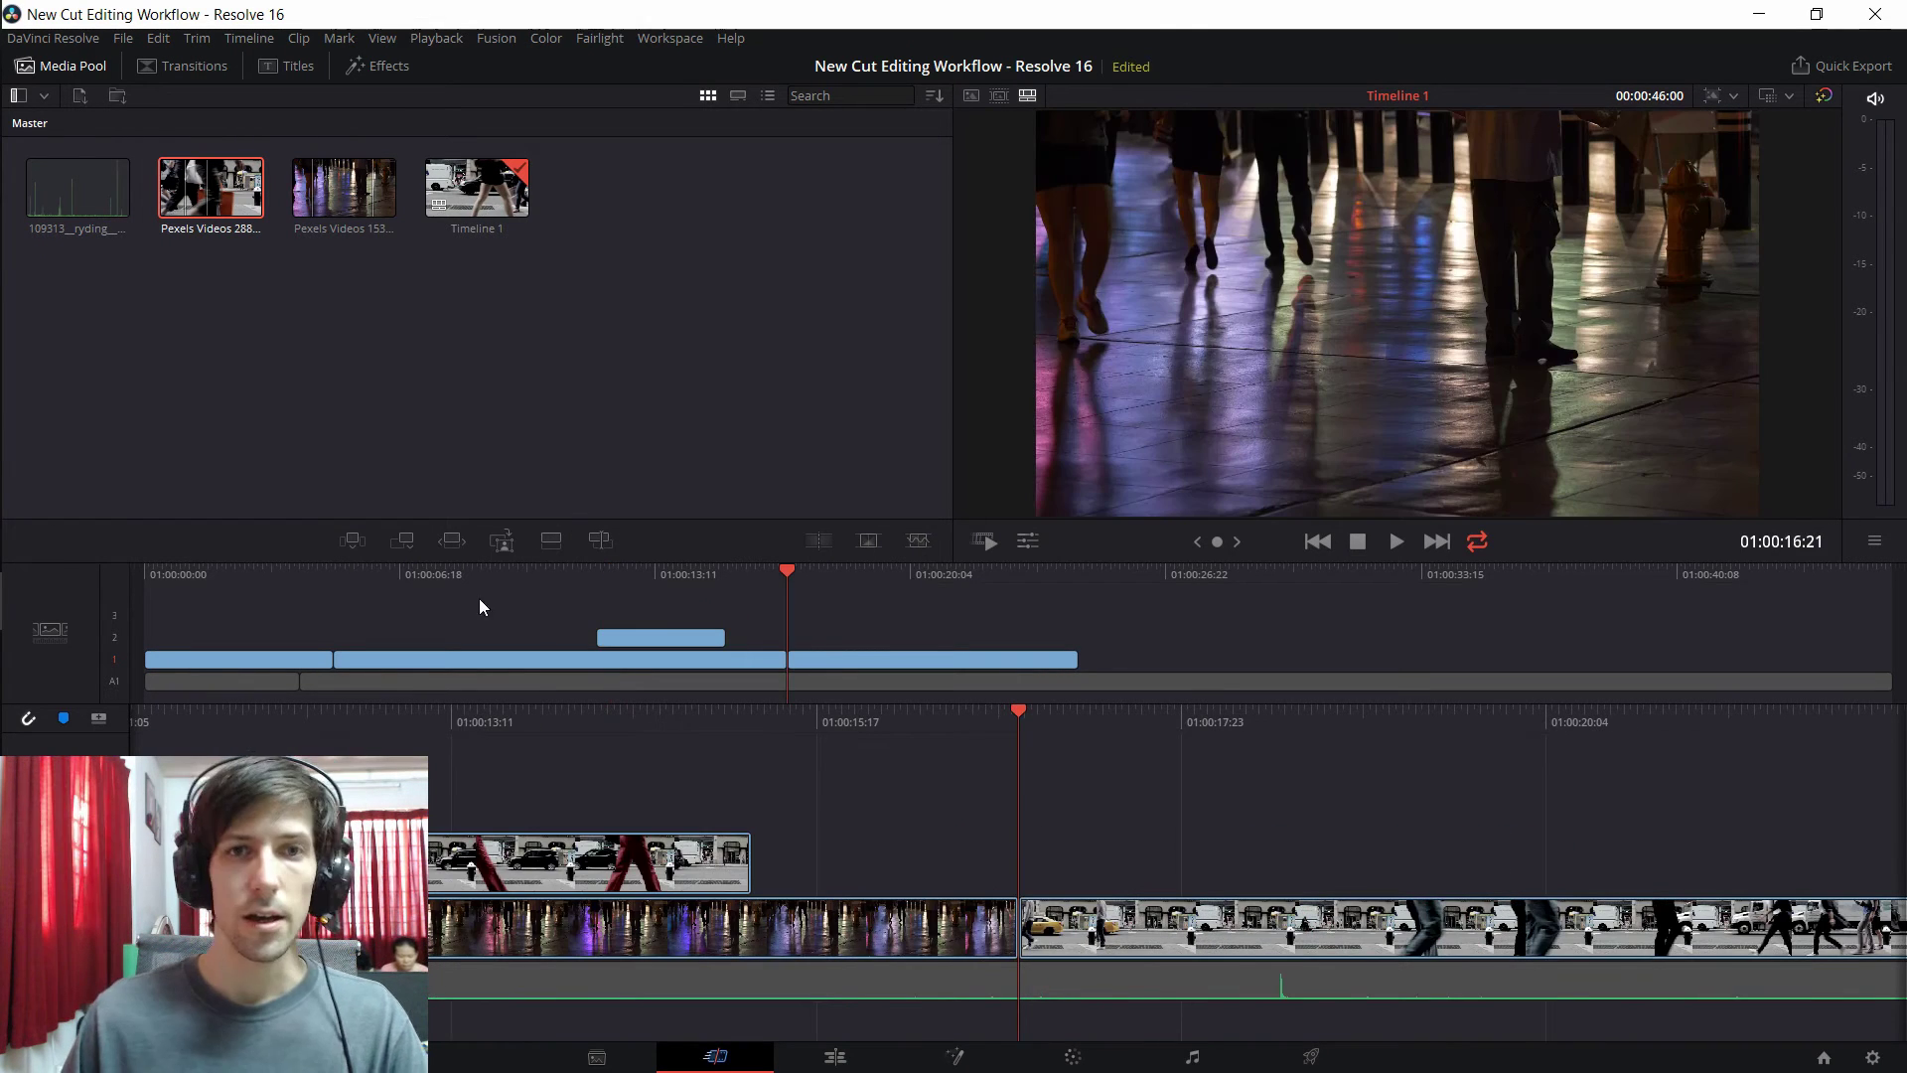
left_click(405, 544)
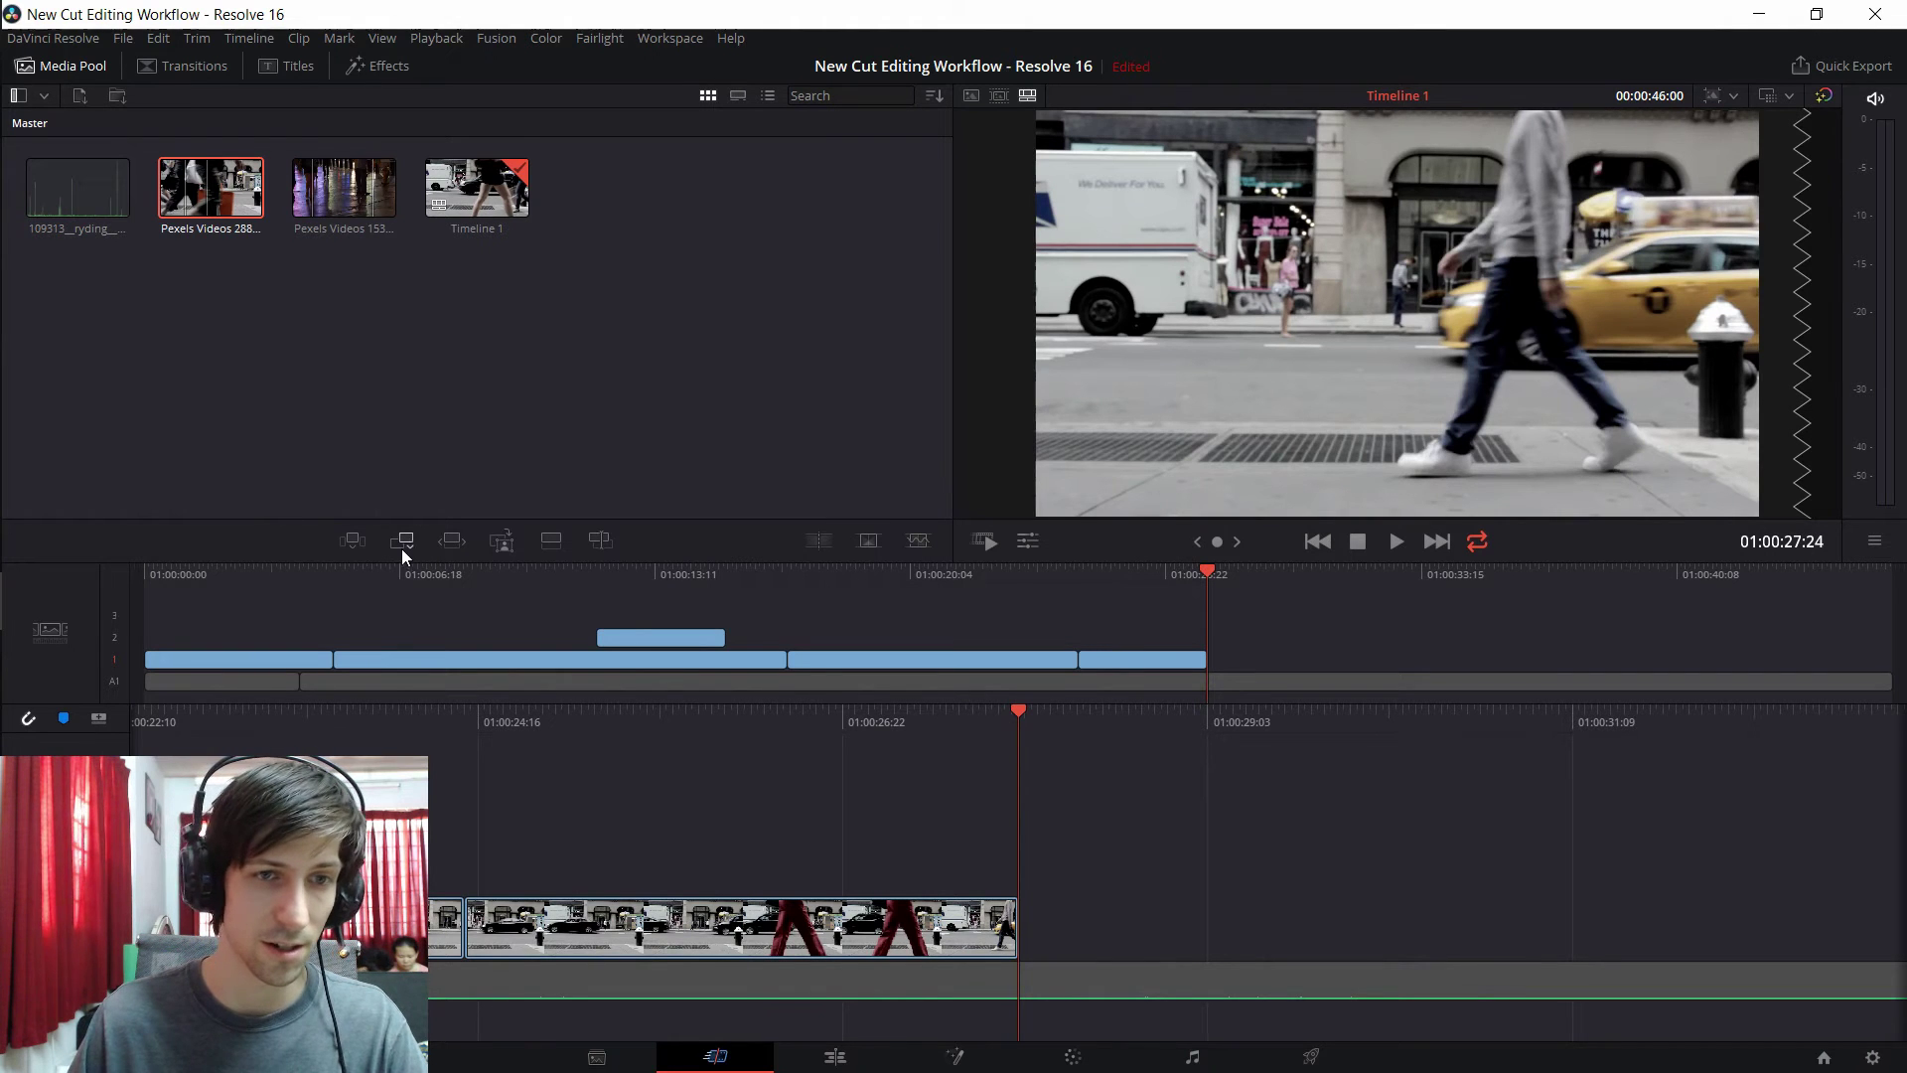
left_click(1125, 660)
key("Delete")
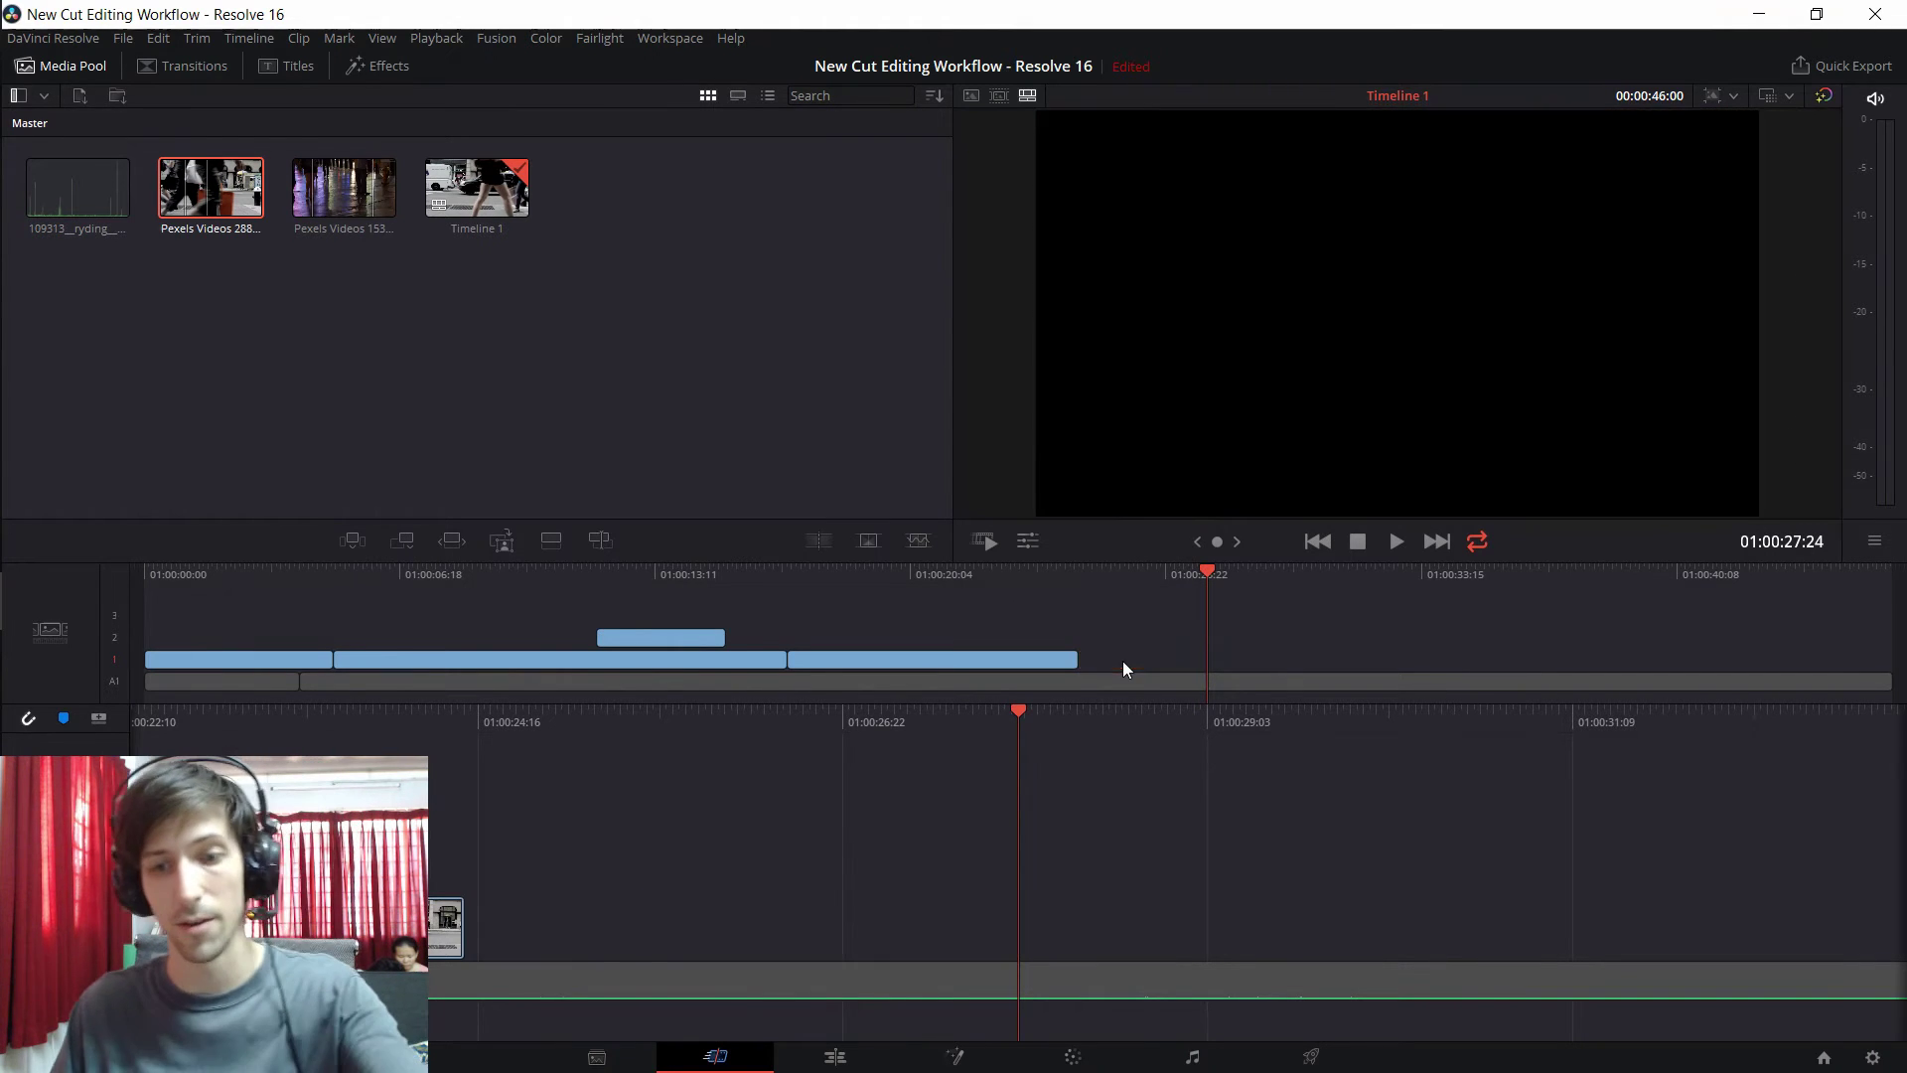
left_click_drag(894, 583, 788, 594)
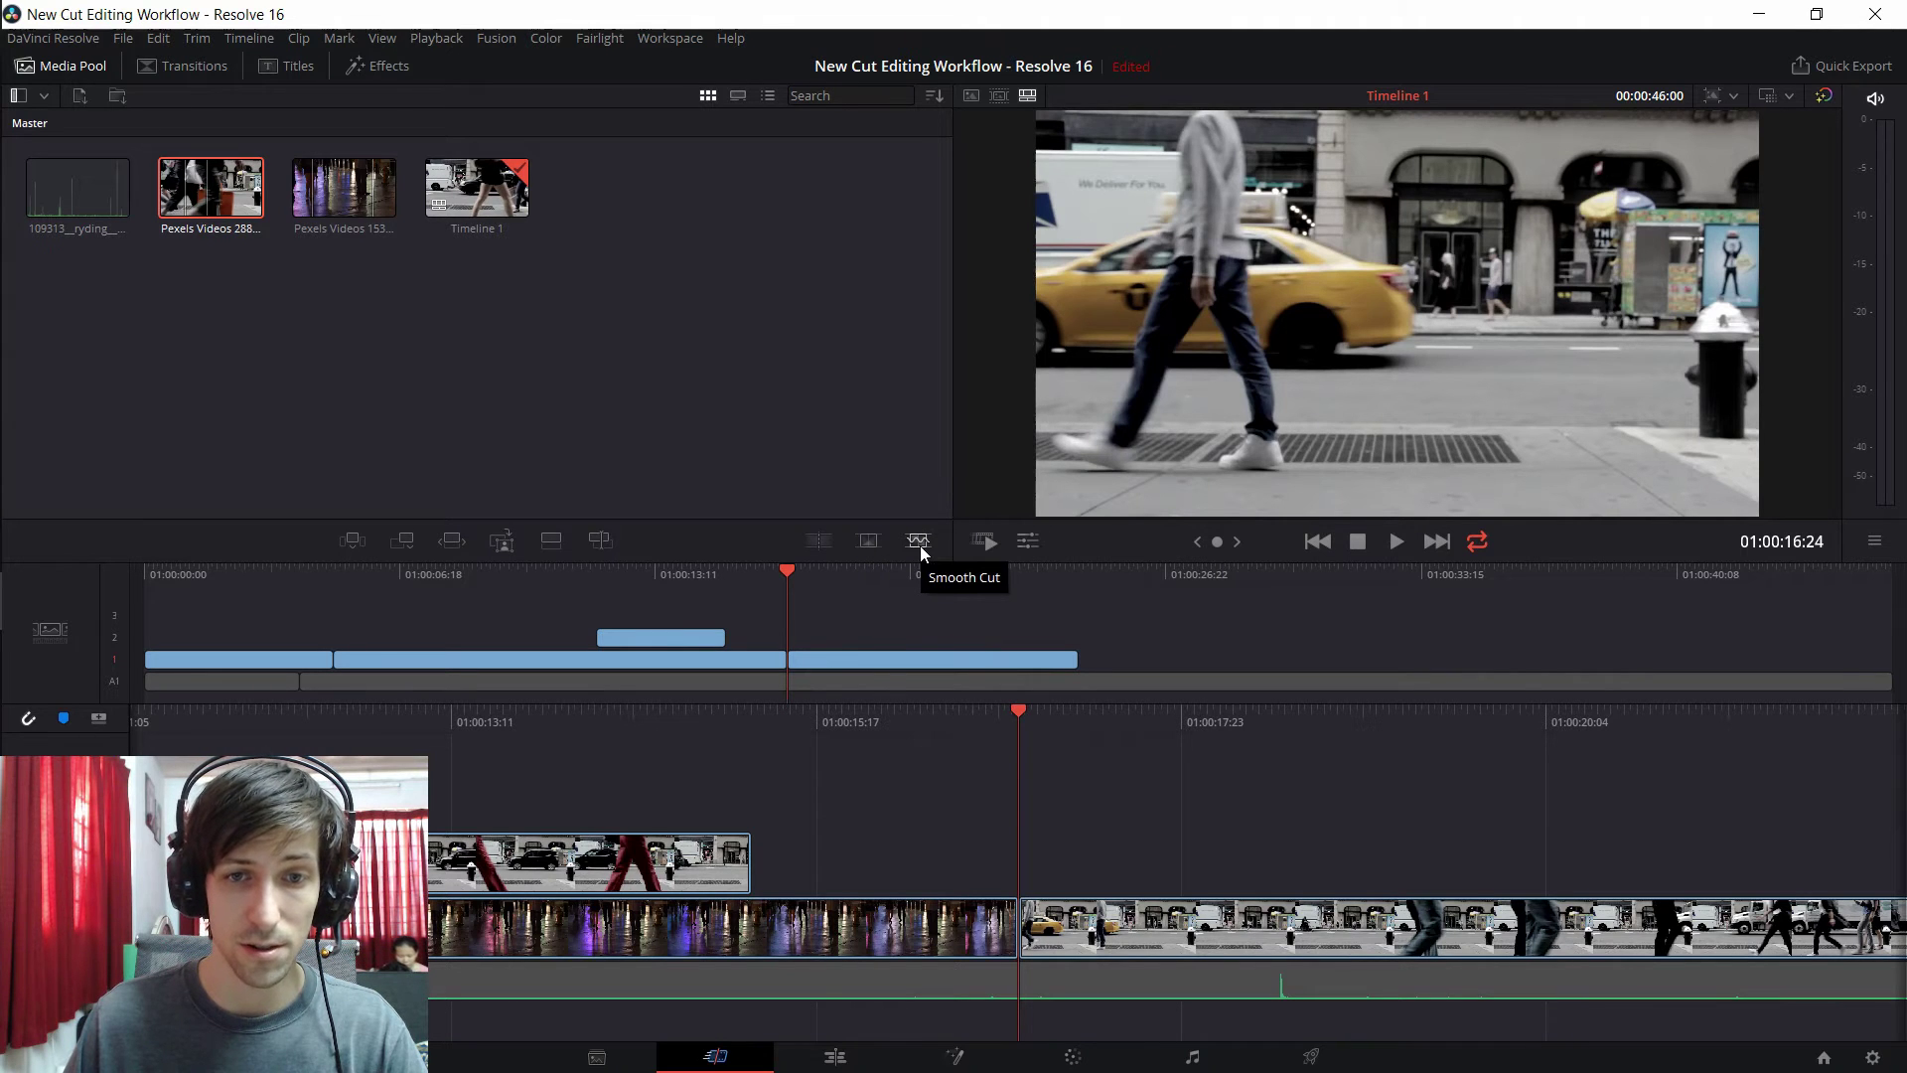
- Add dissolves at the 01:00:16:24 and 01:00:04:24 cuts and play them back
left_click(879, 549)
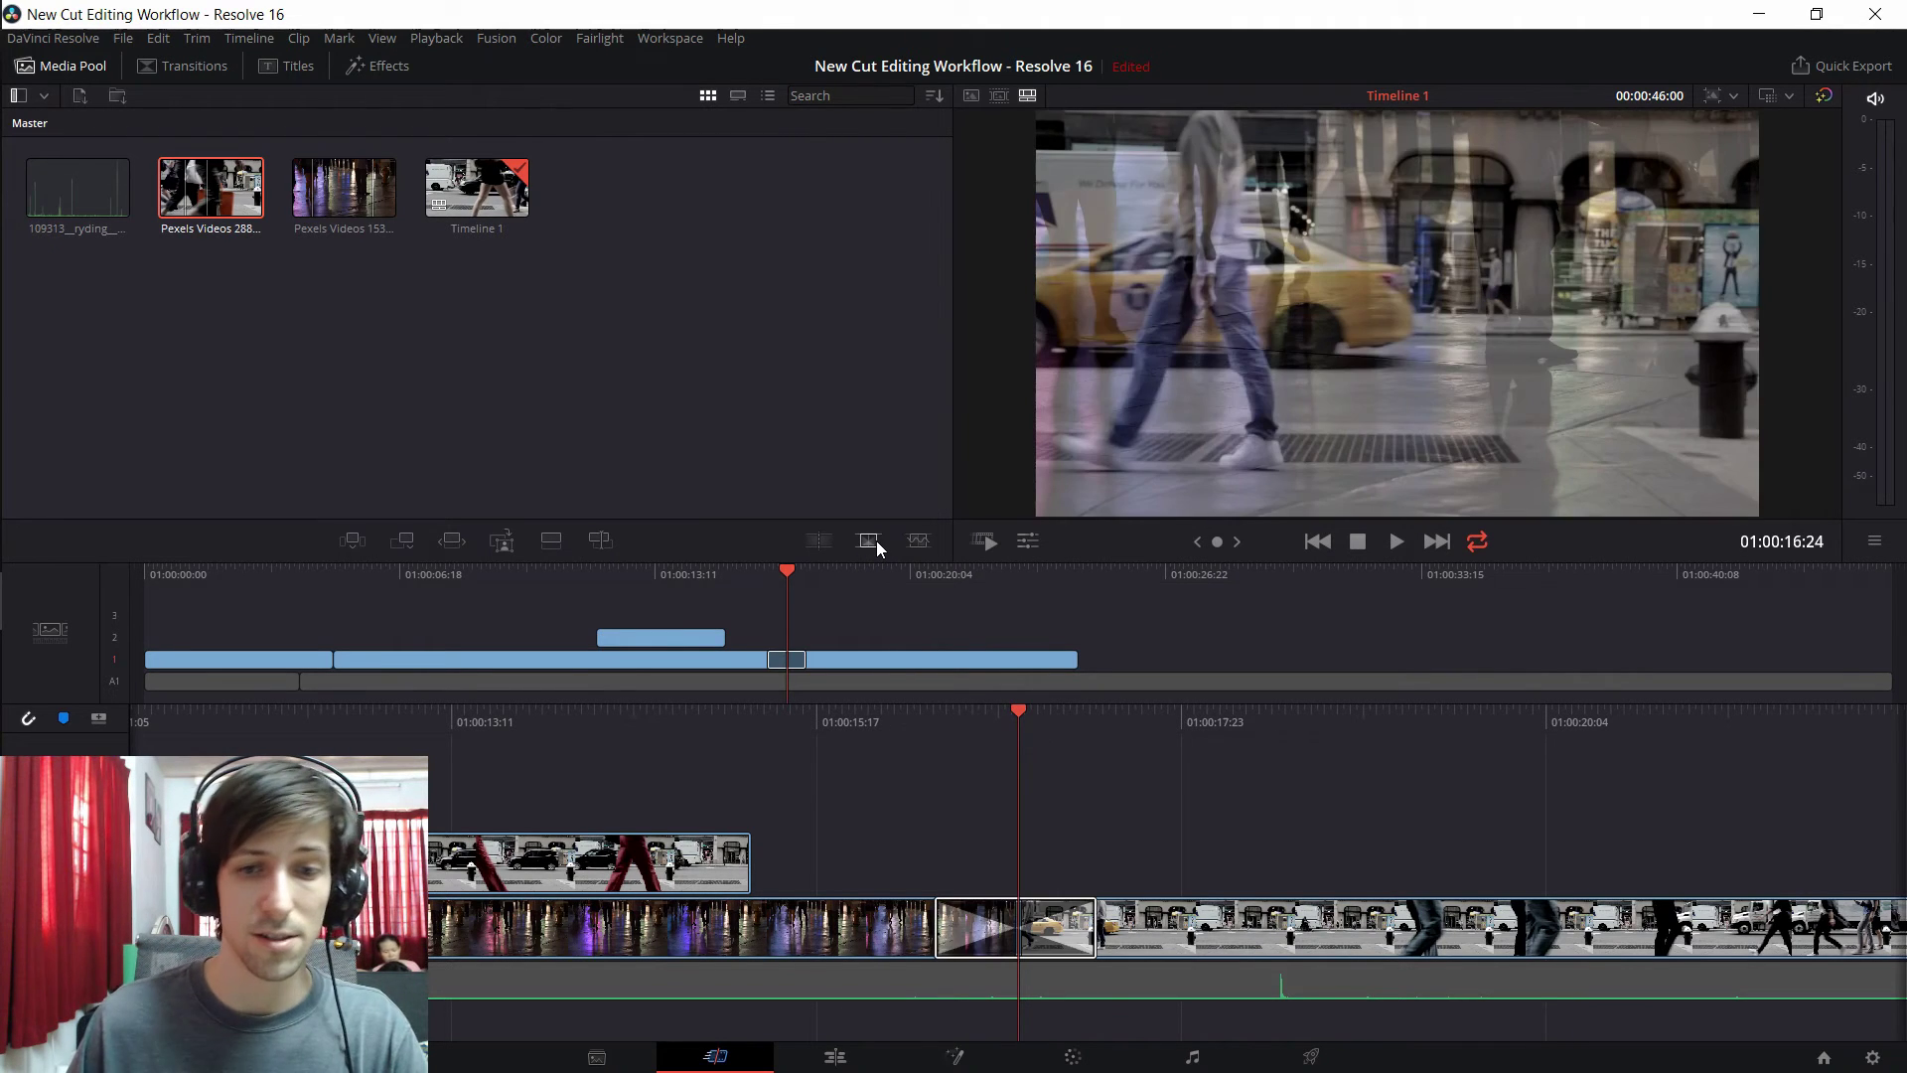
key("slash")
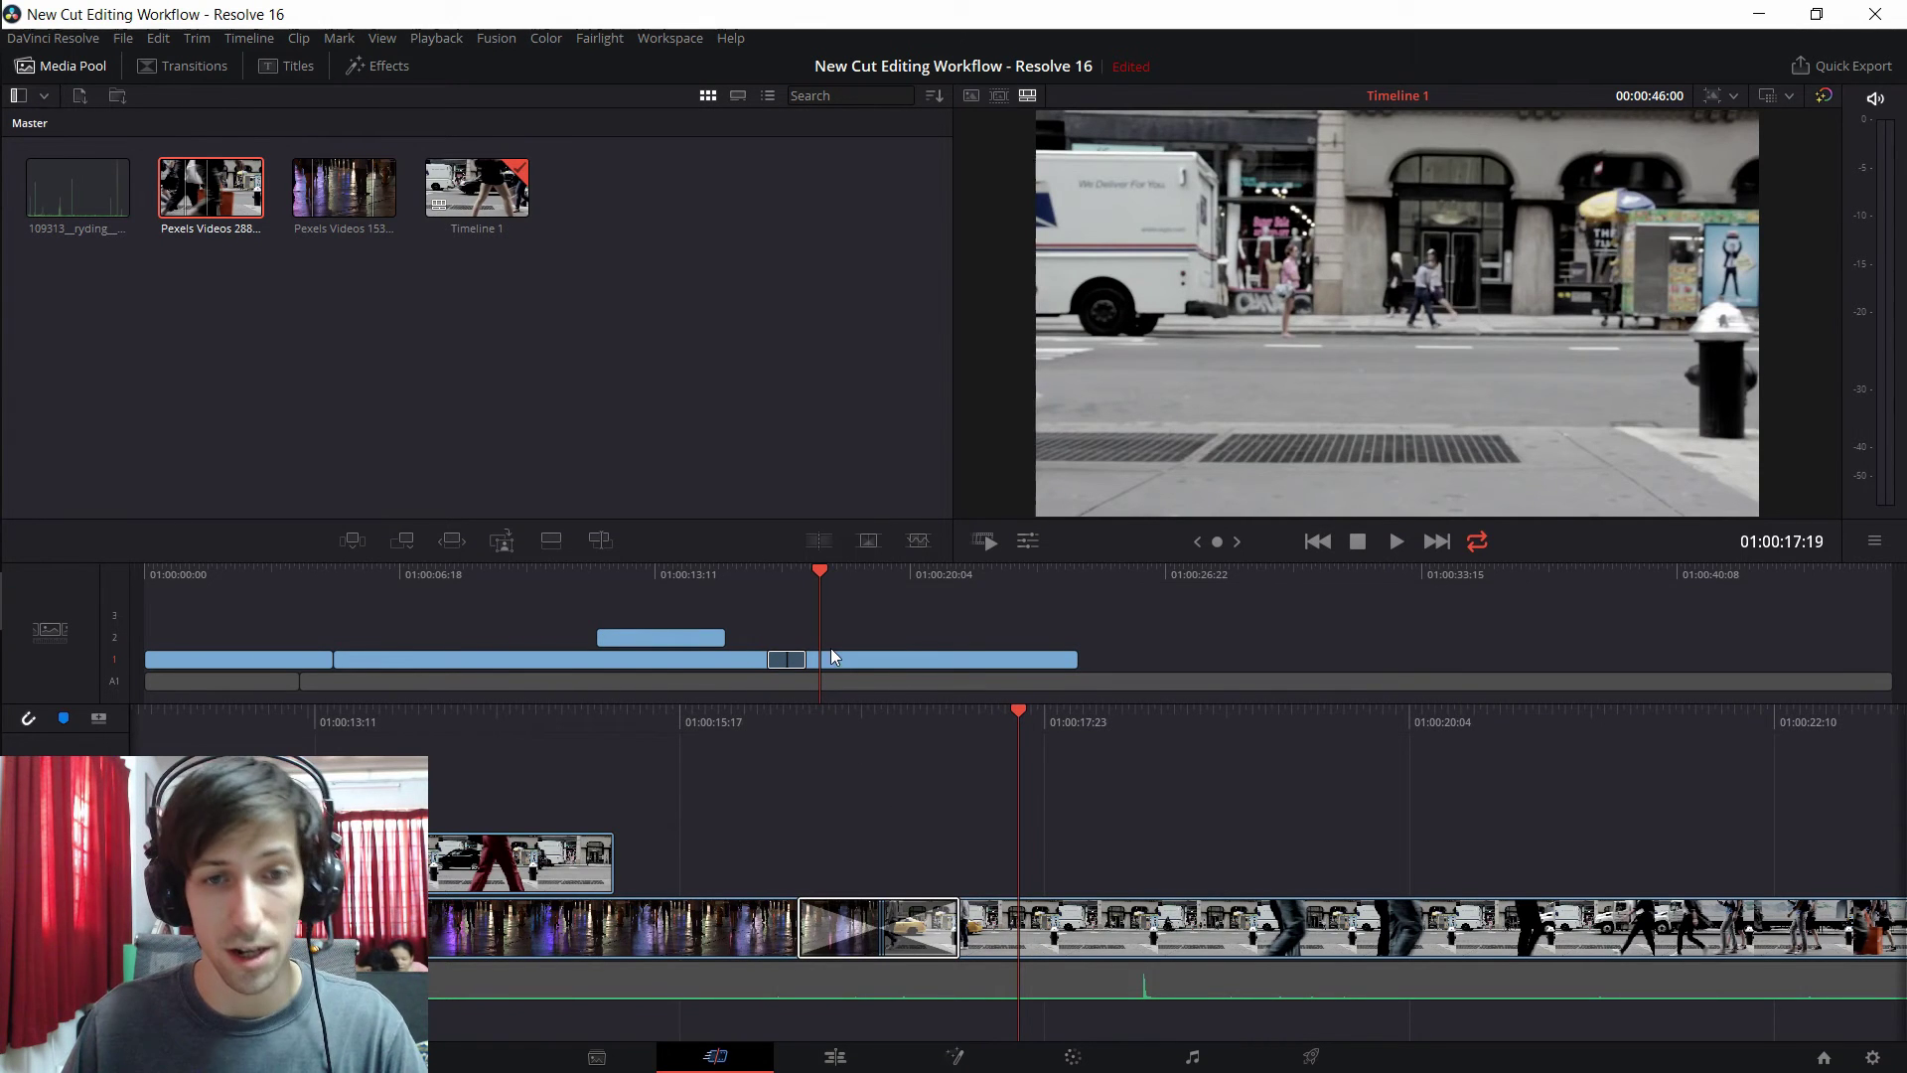
left_click(665, 574)
left_click_drag(586, 578, 334, 592)
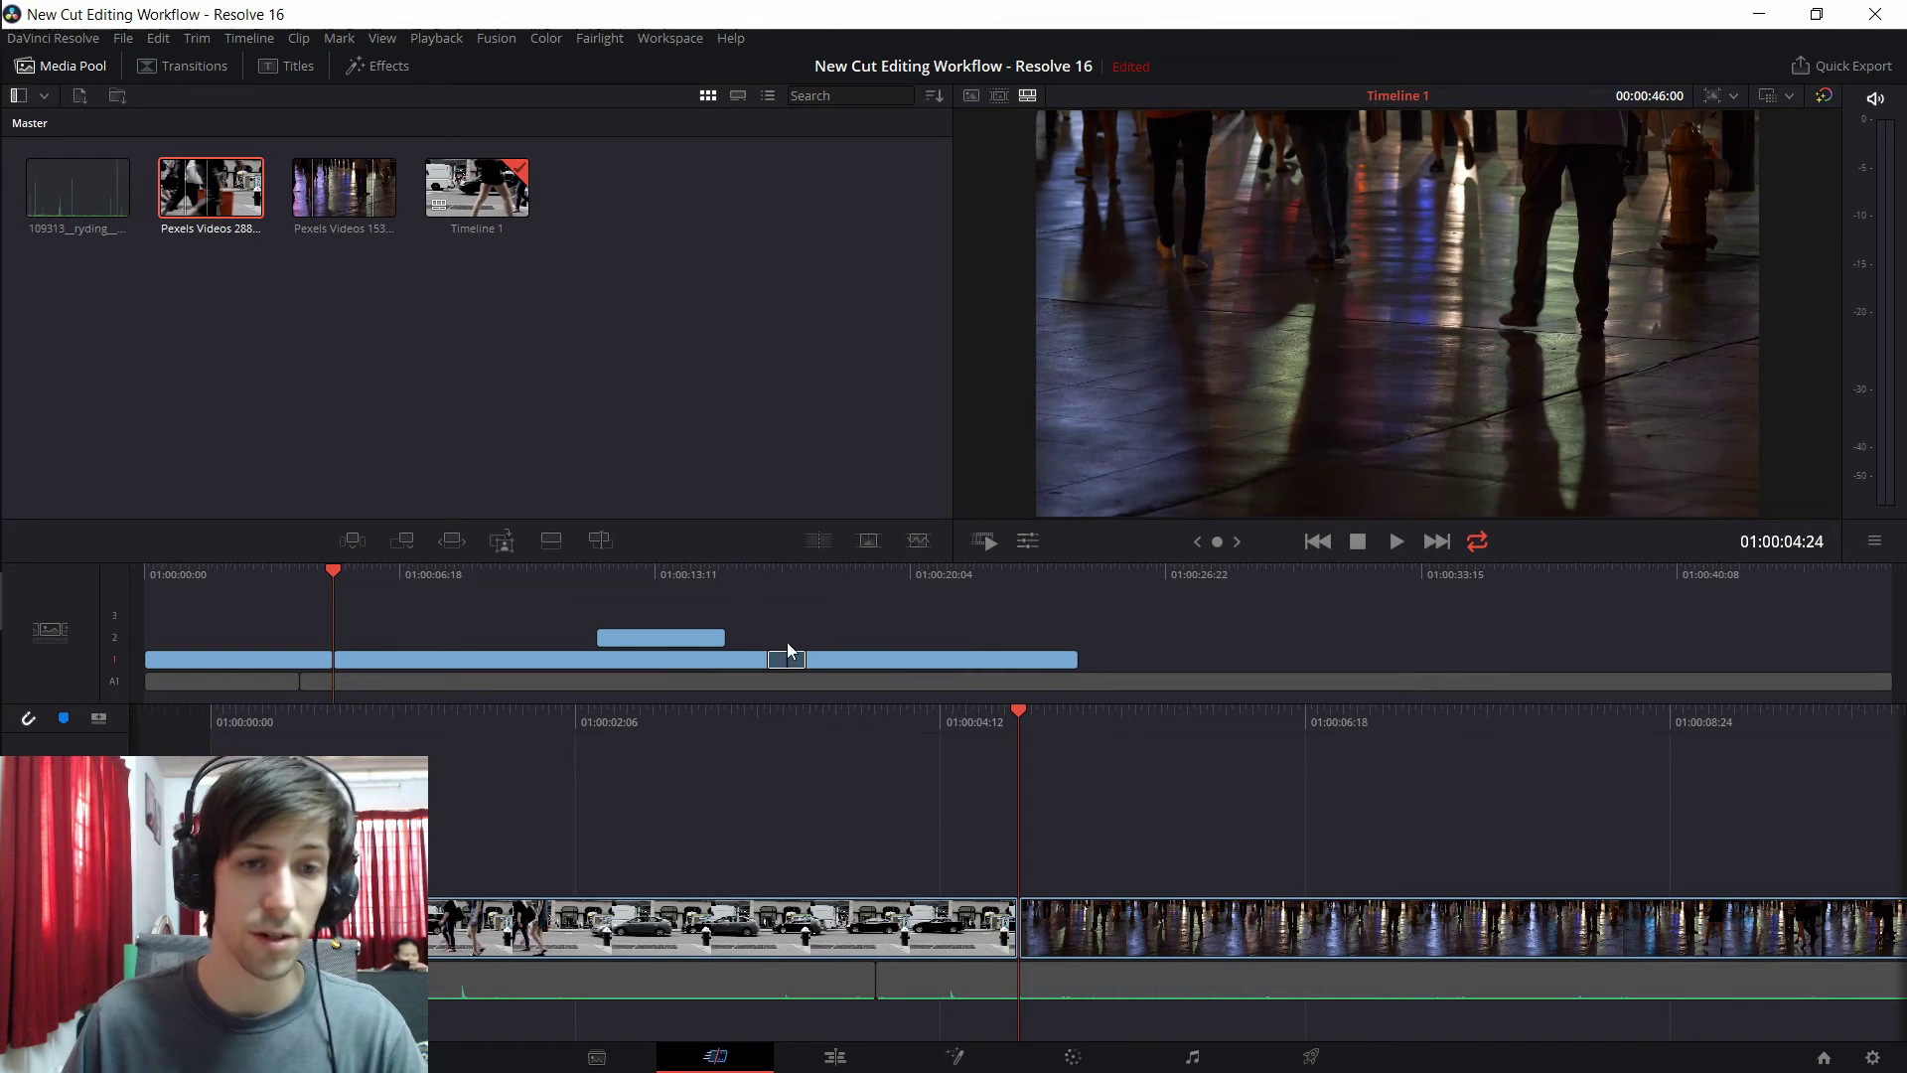
left_click(919, 545)
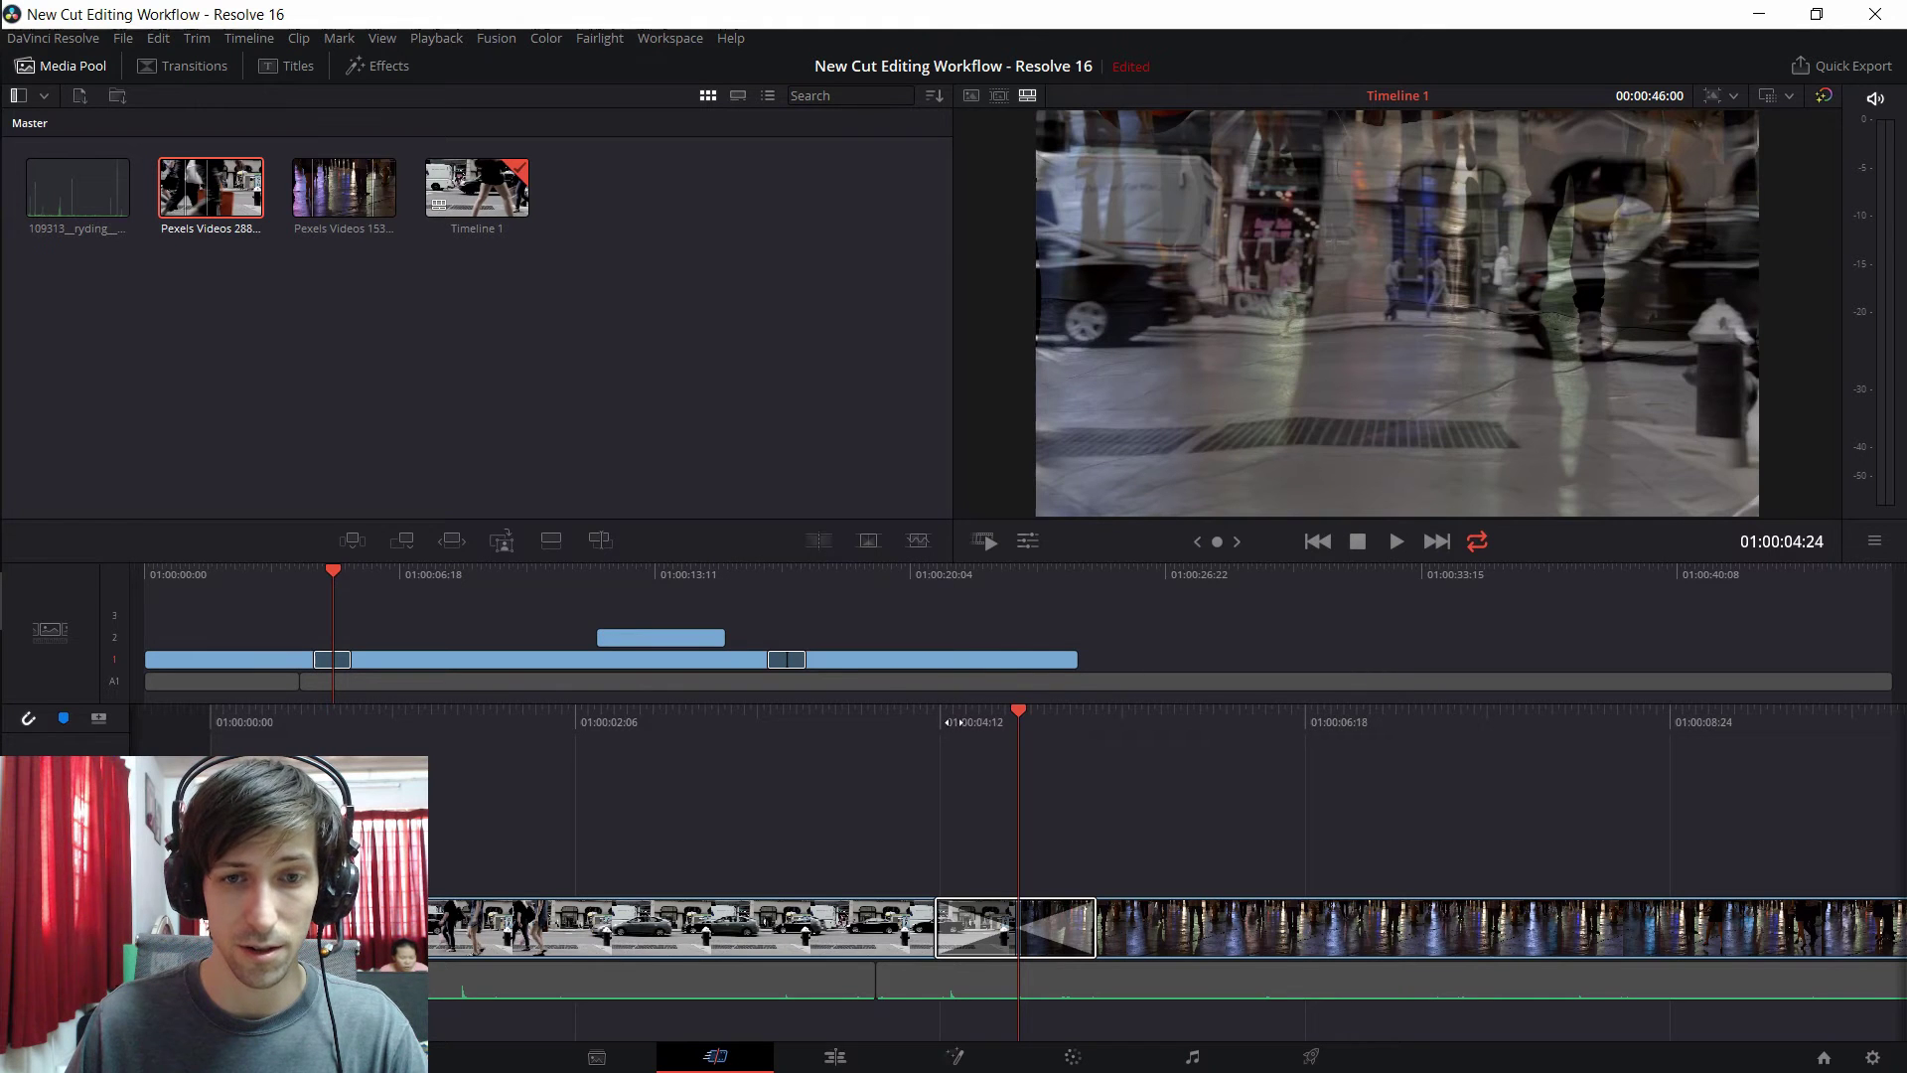
left_click_drag(947, 722, 1088, 717)
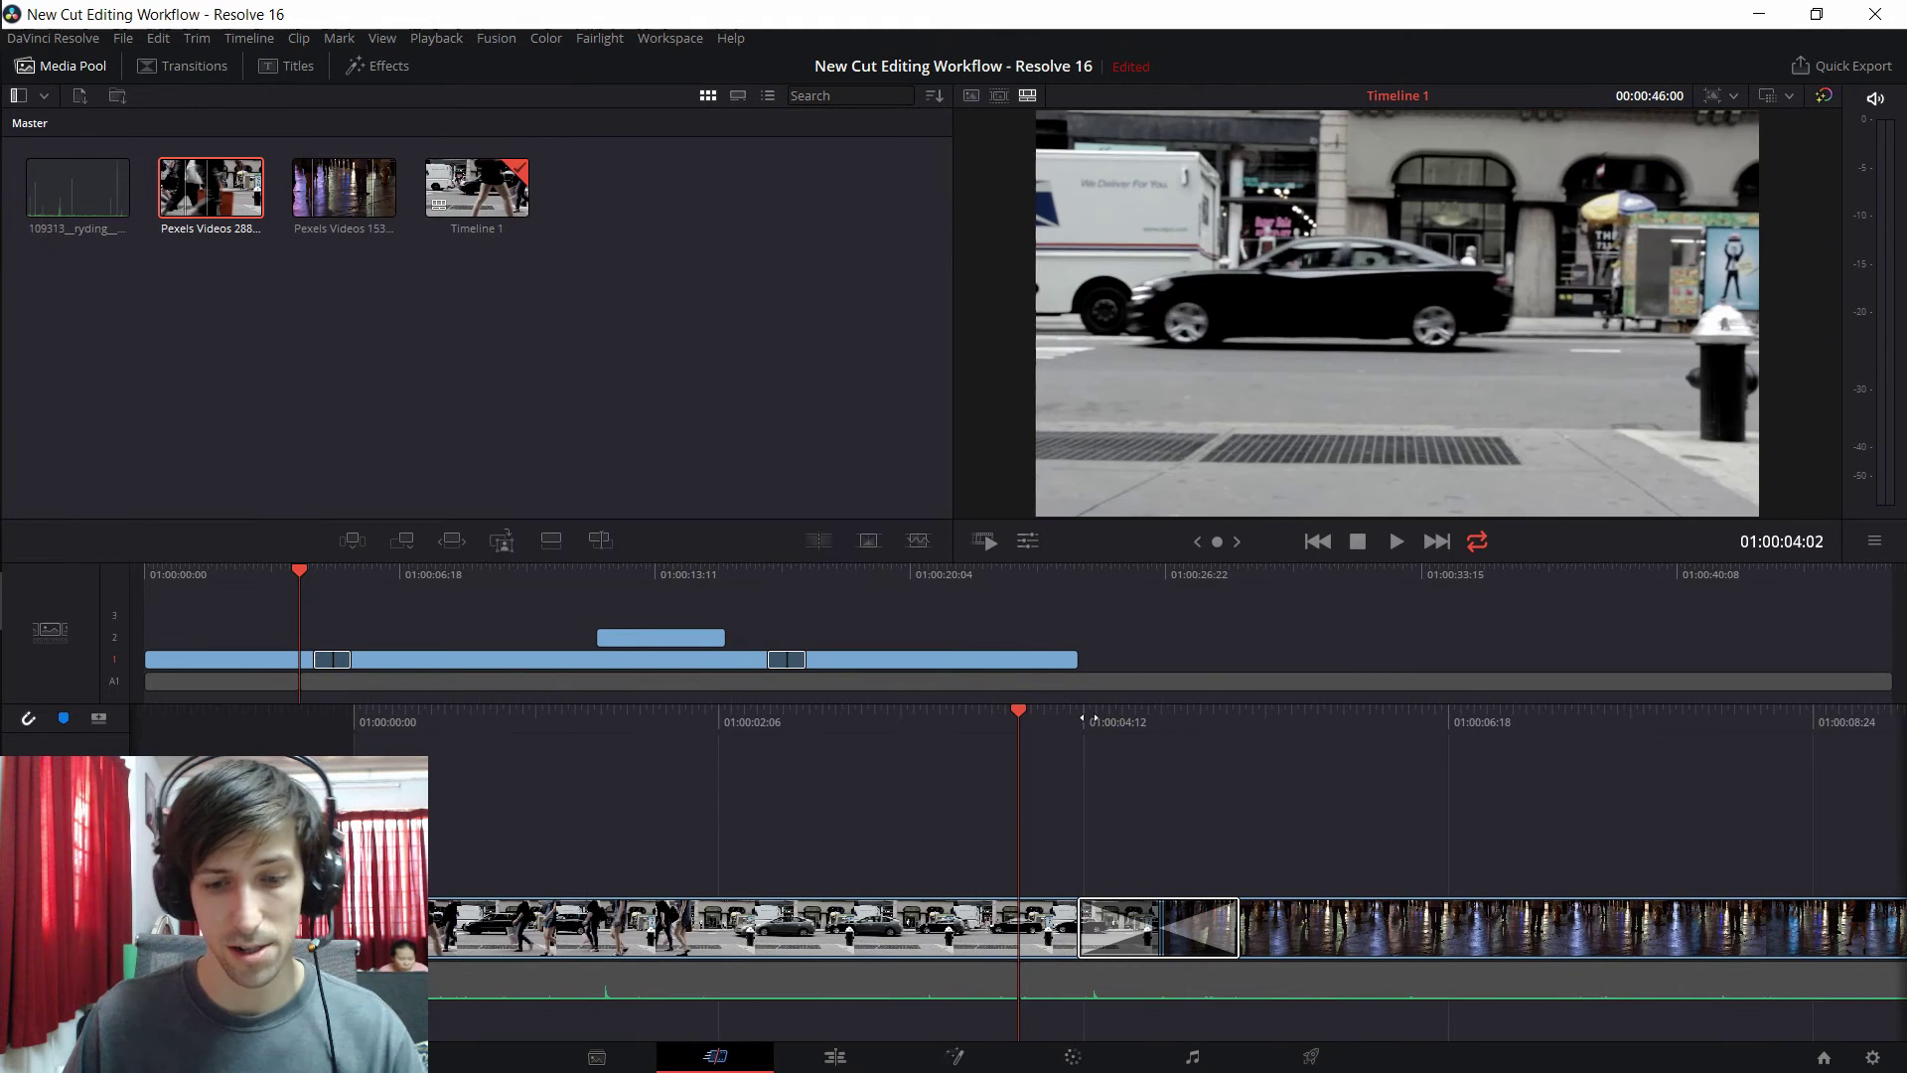
key("space")
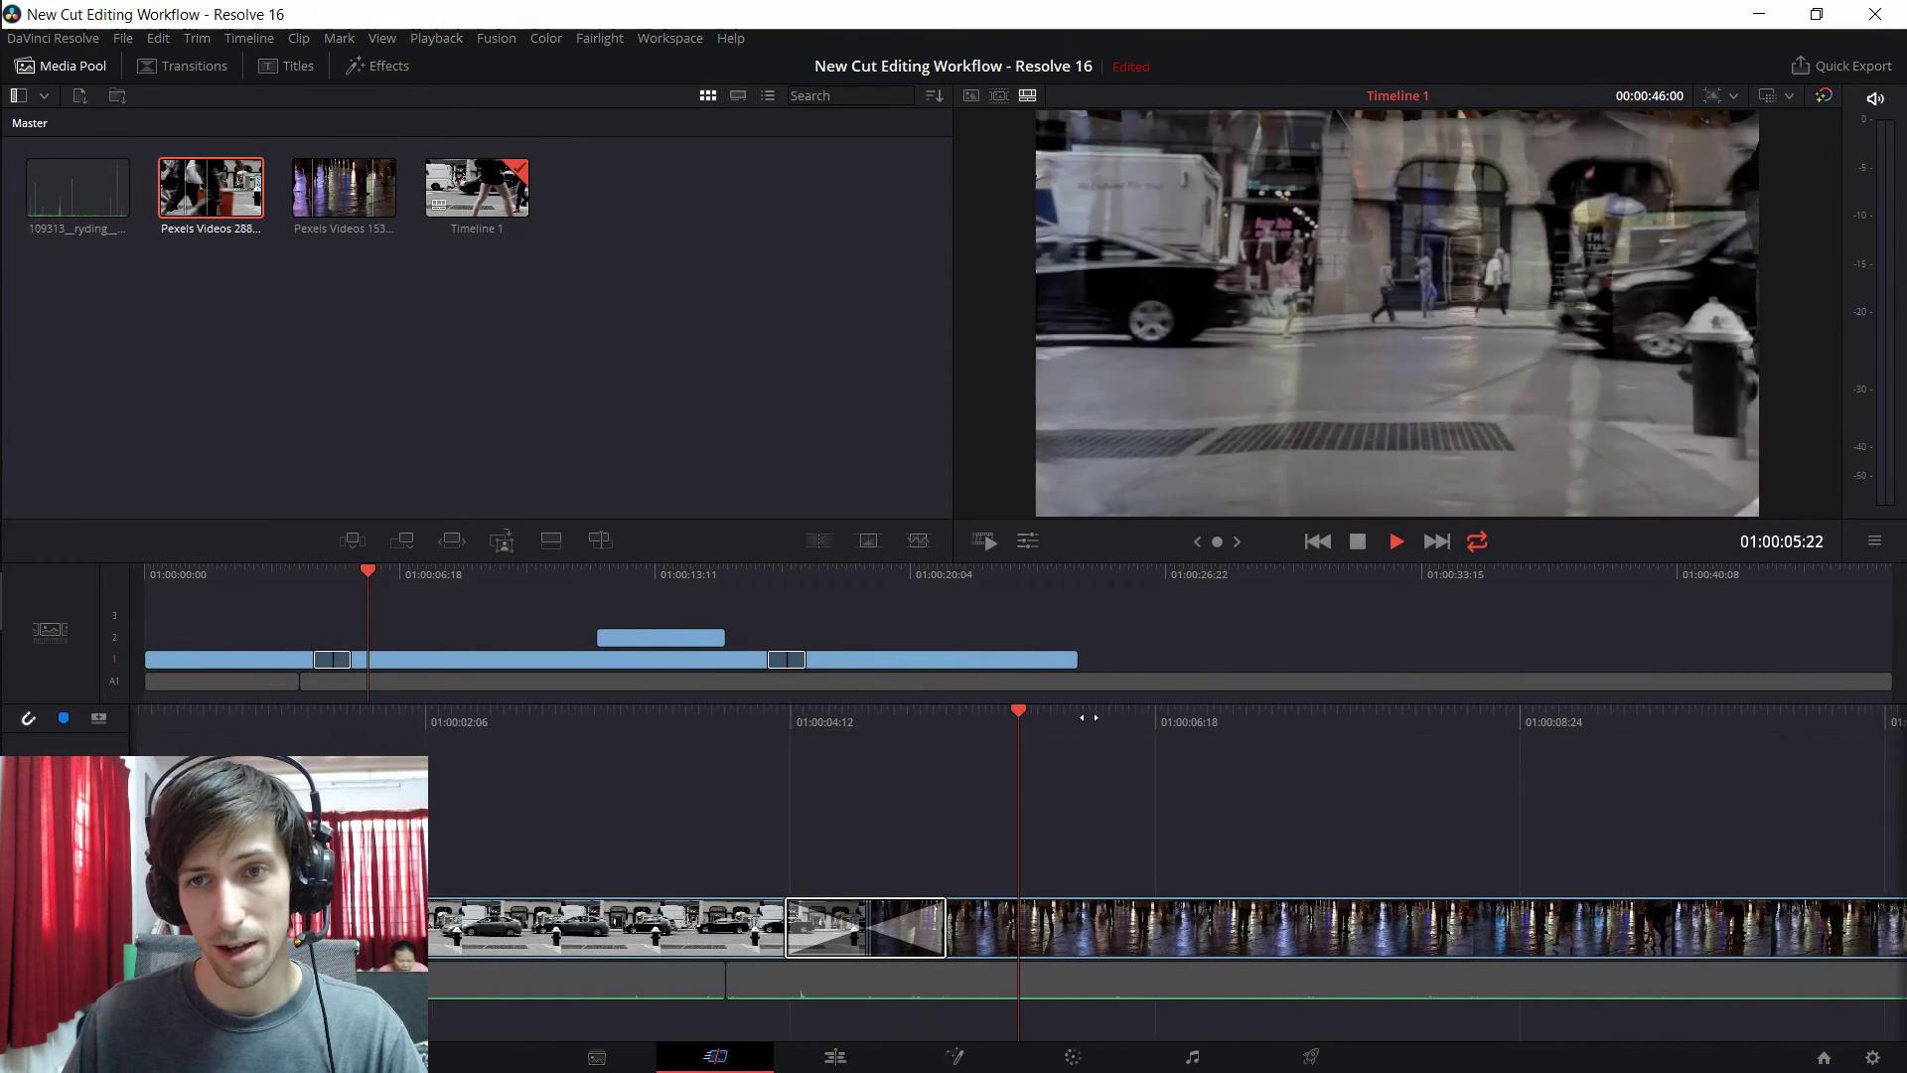
left_click_drag(1064, 707, 1236, 708)
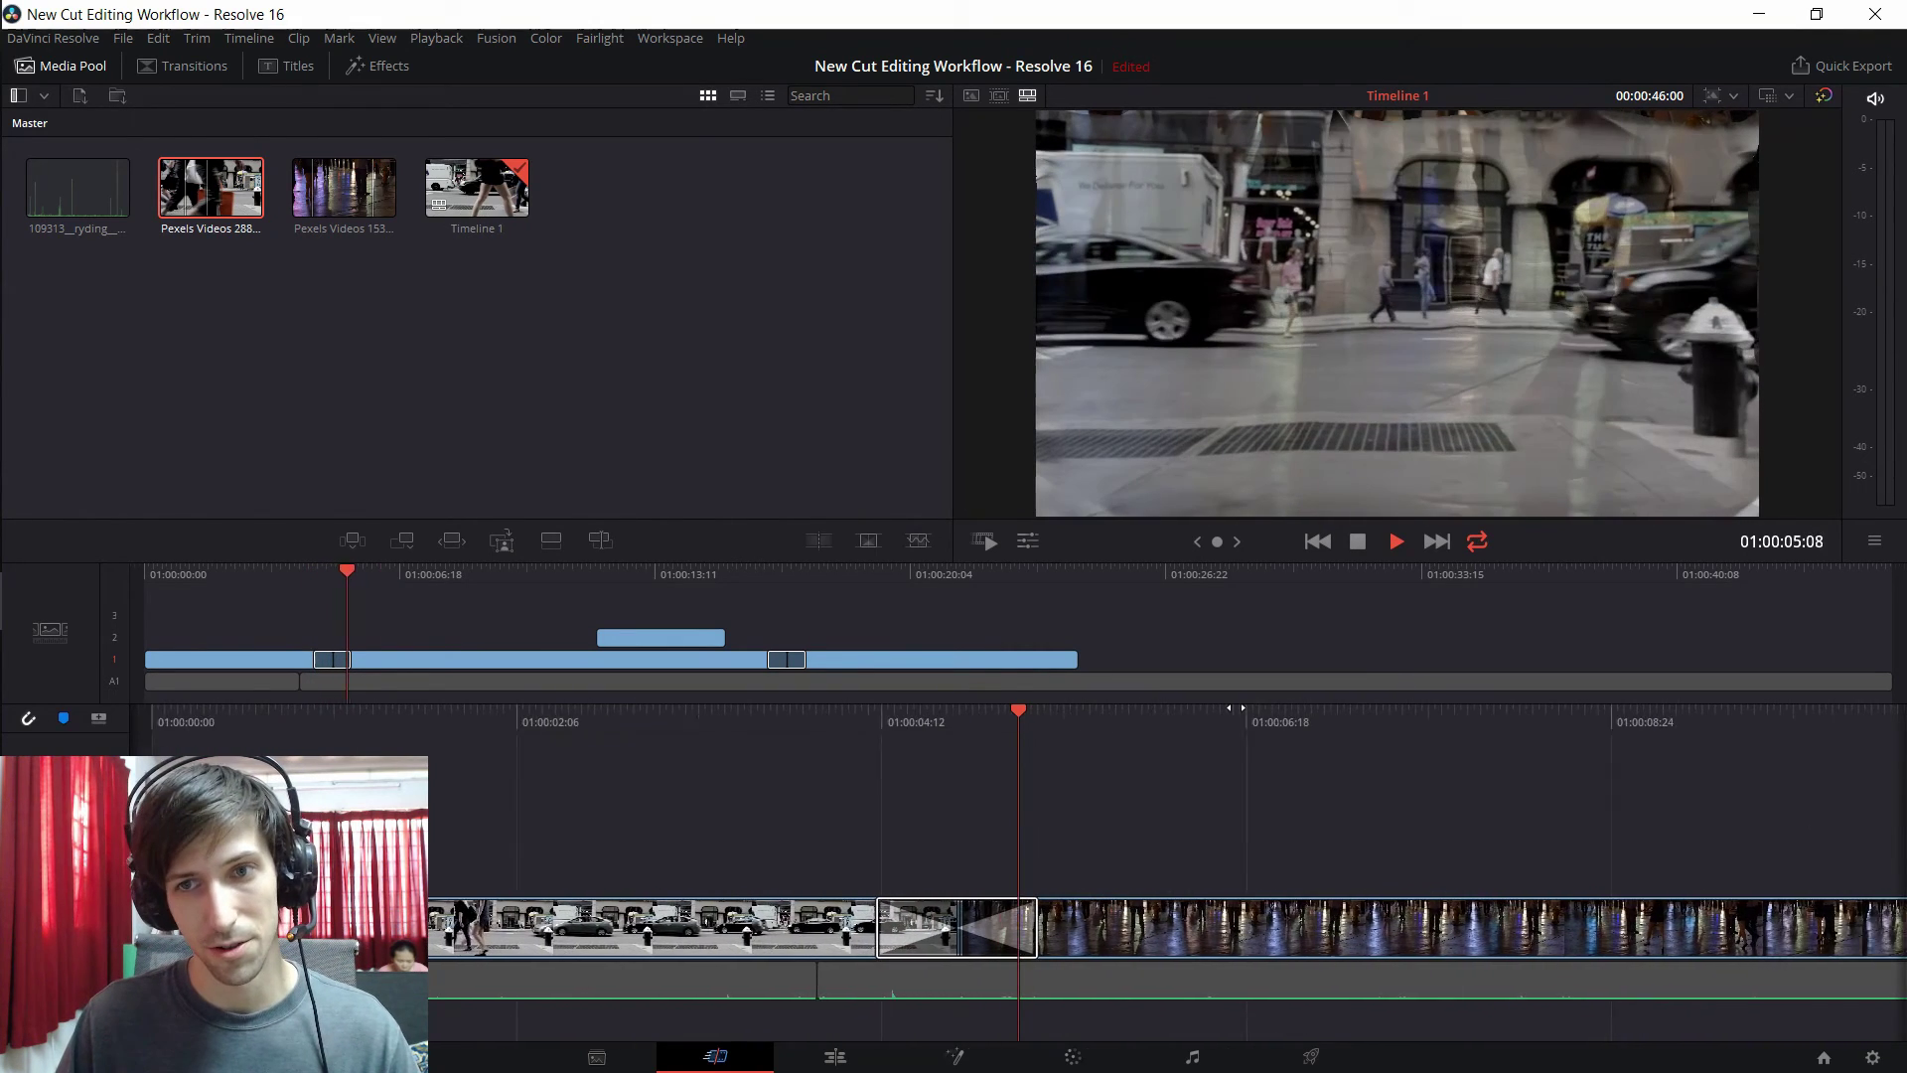
key("space")
left_click_drag(805, 722, 775, 762)
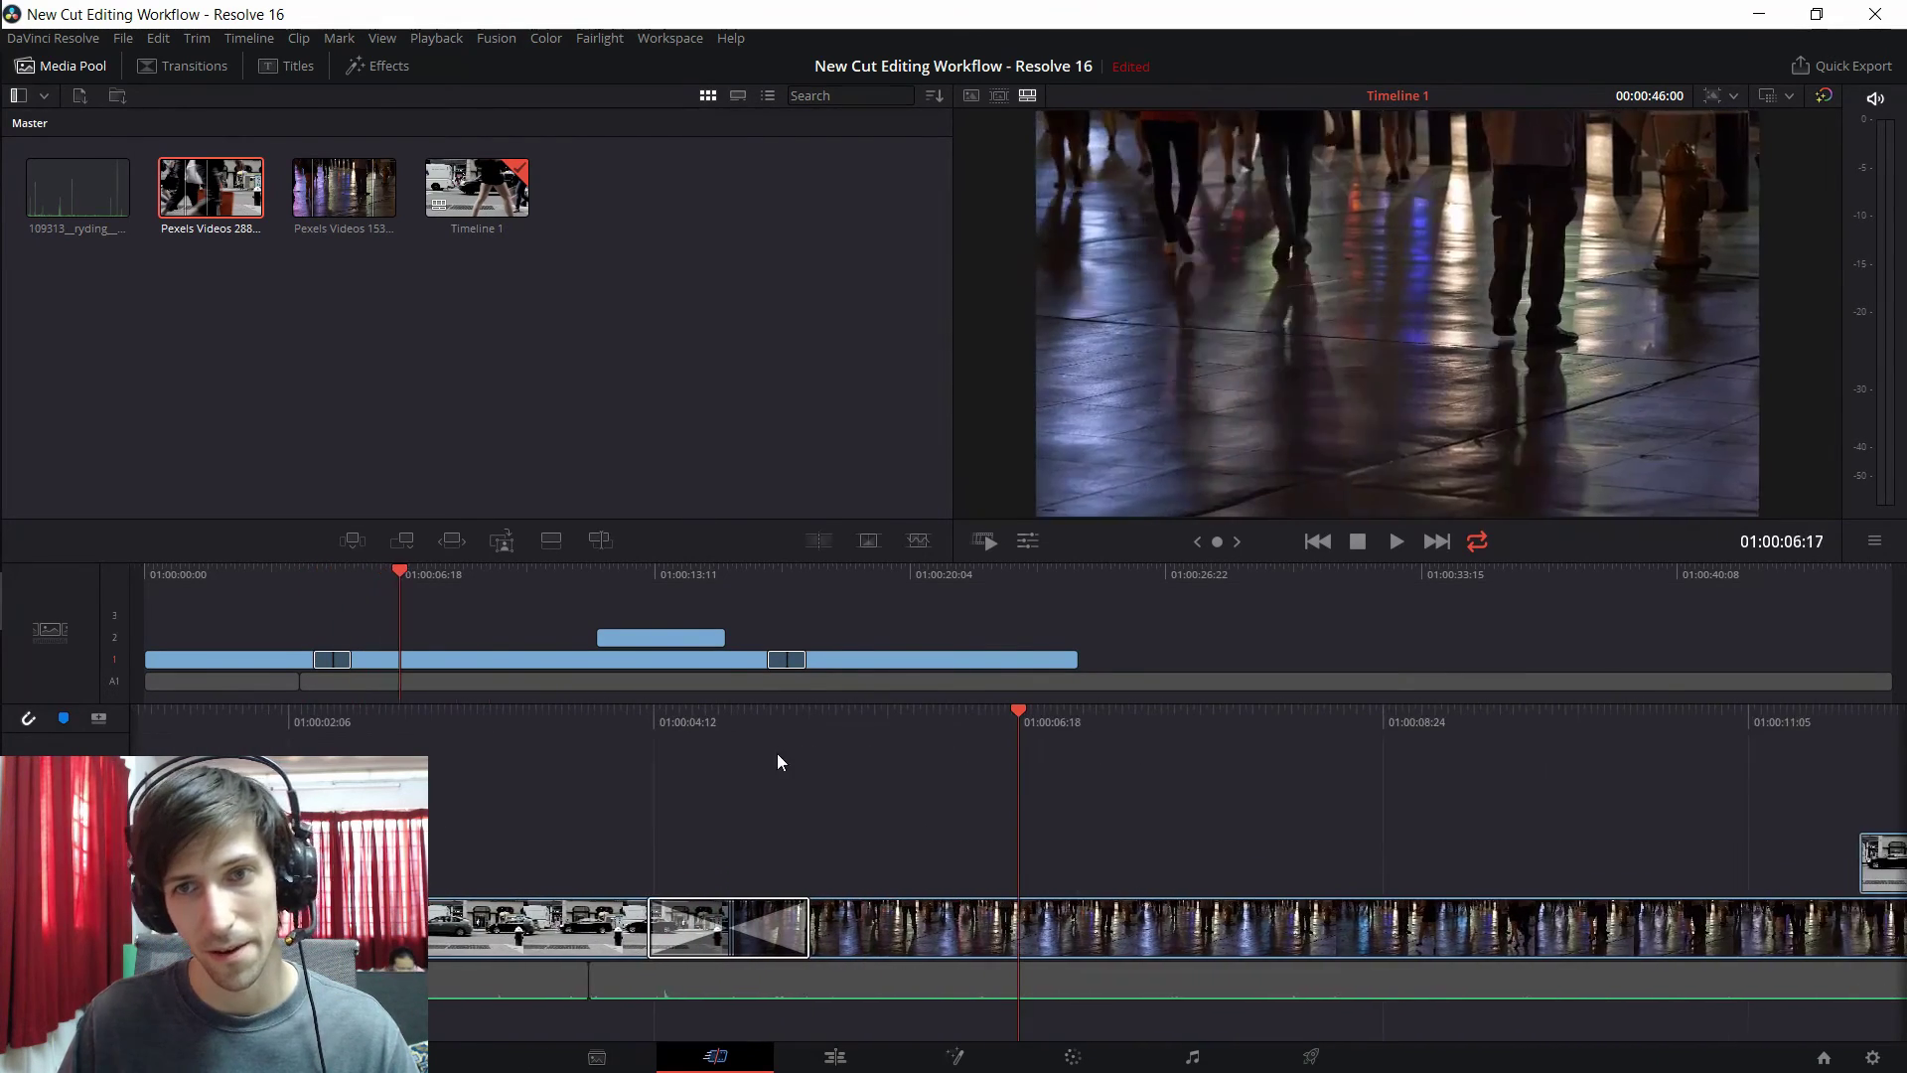
left_click(61, 66)
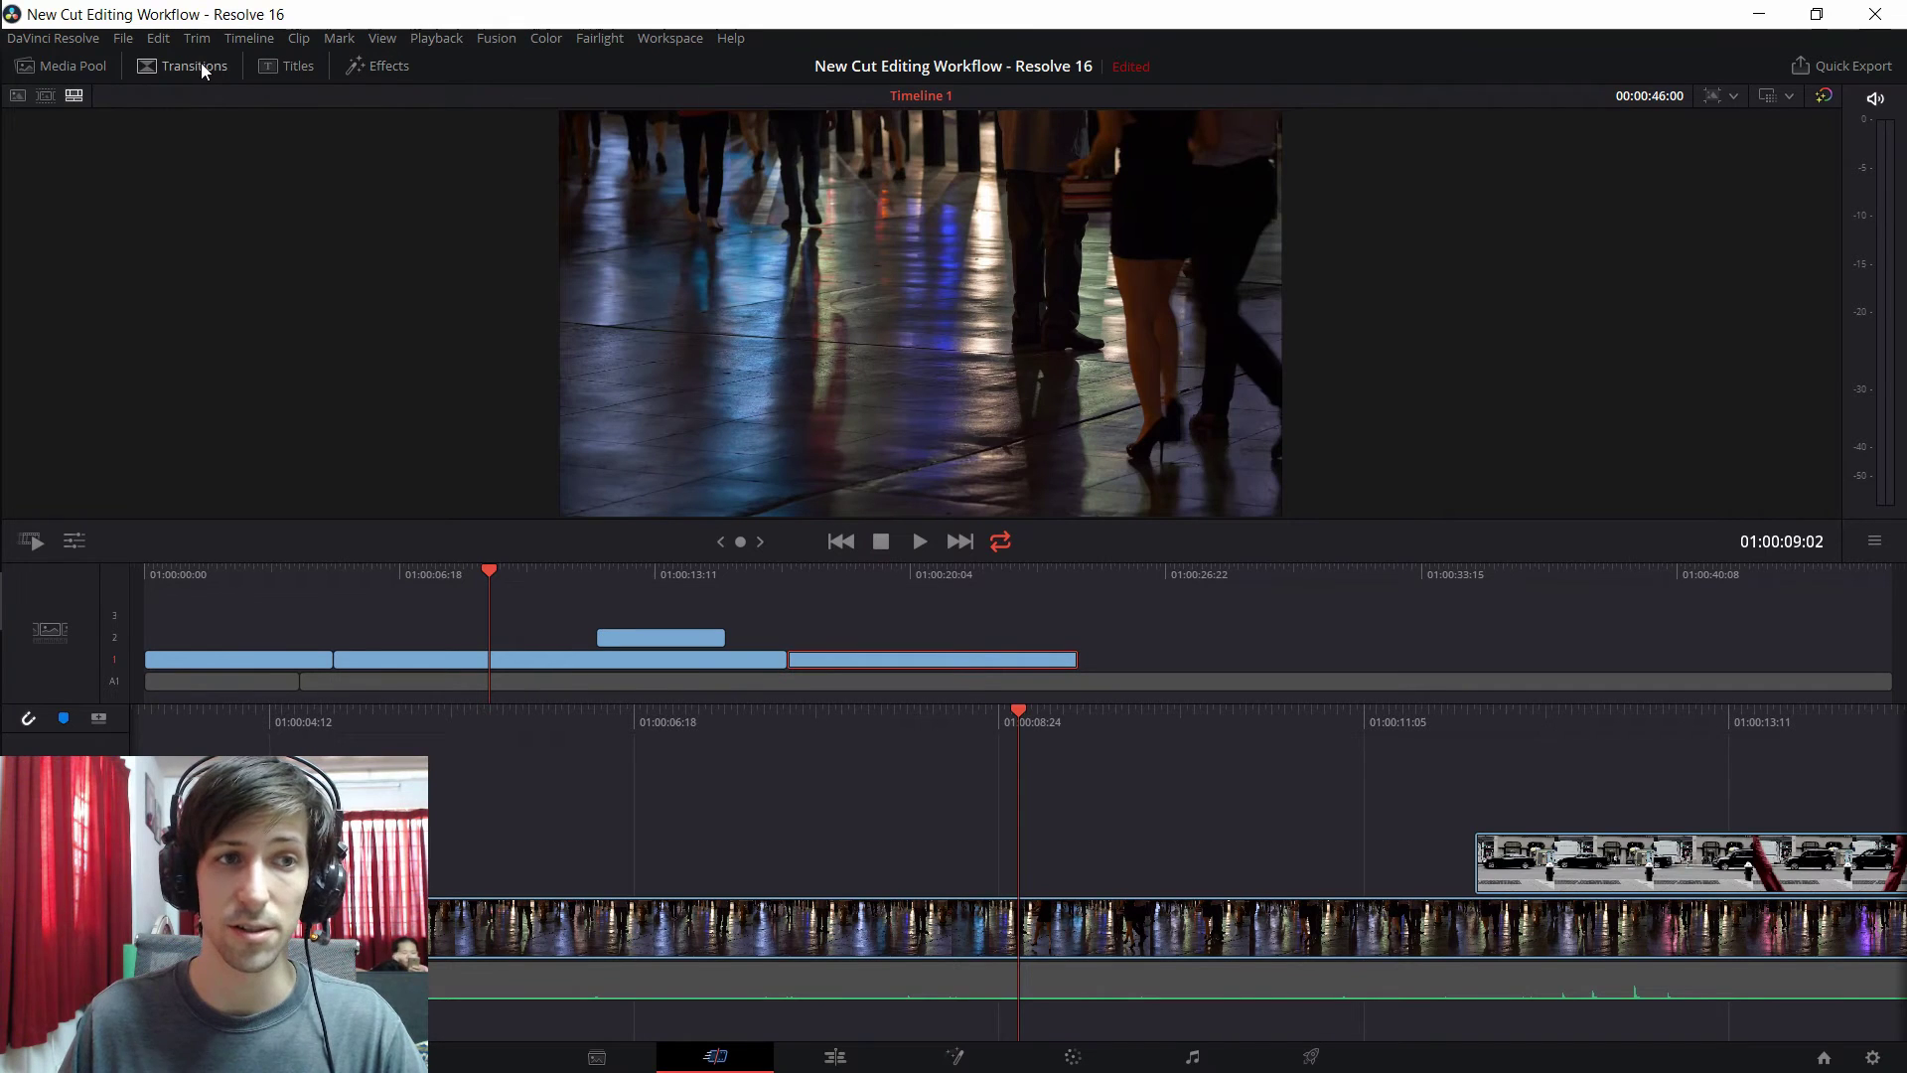
- Show the video transitions list and park the playhead at 01:00:06:06
left_click(201, 65)
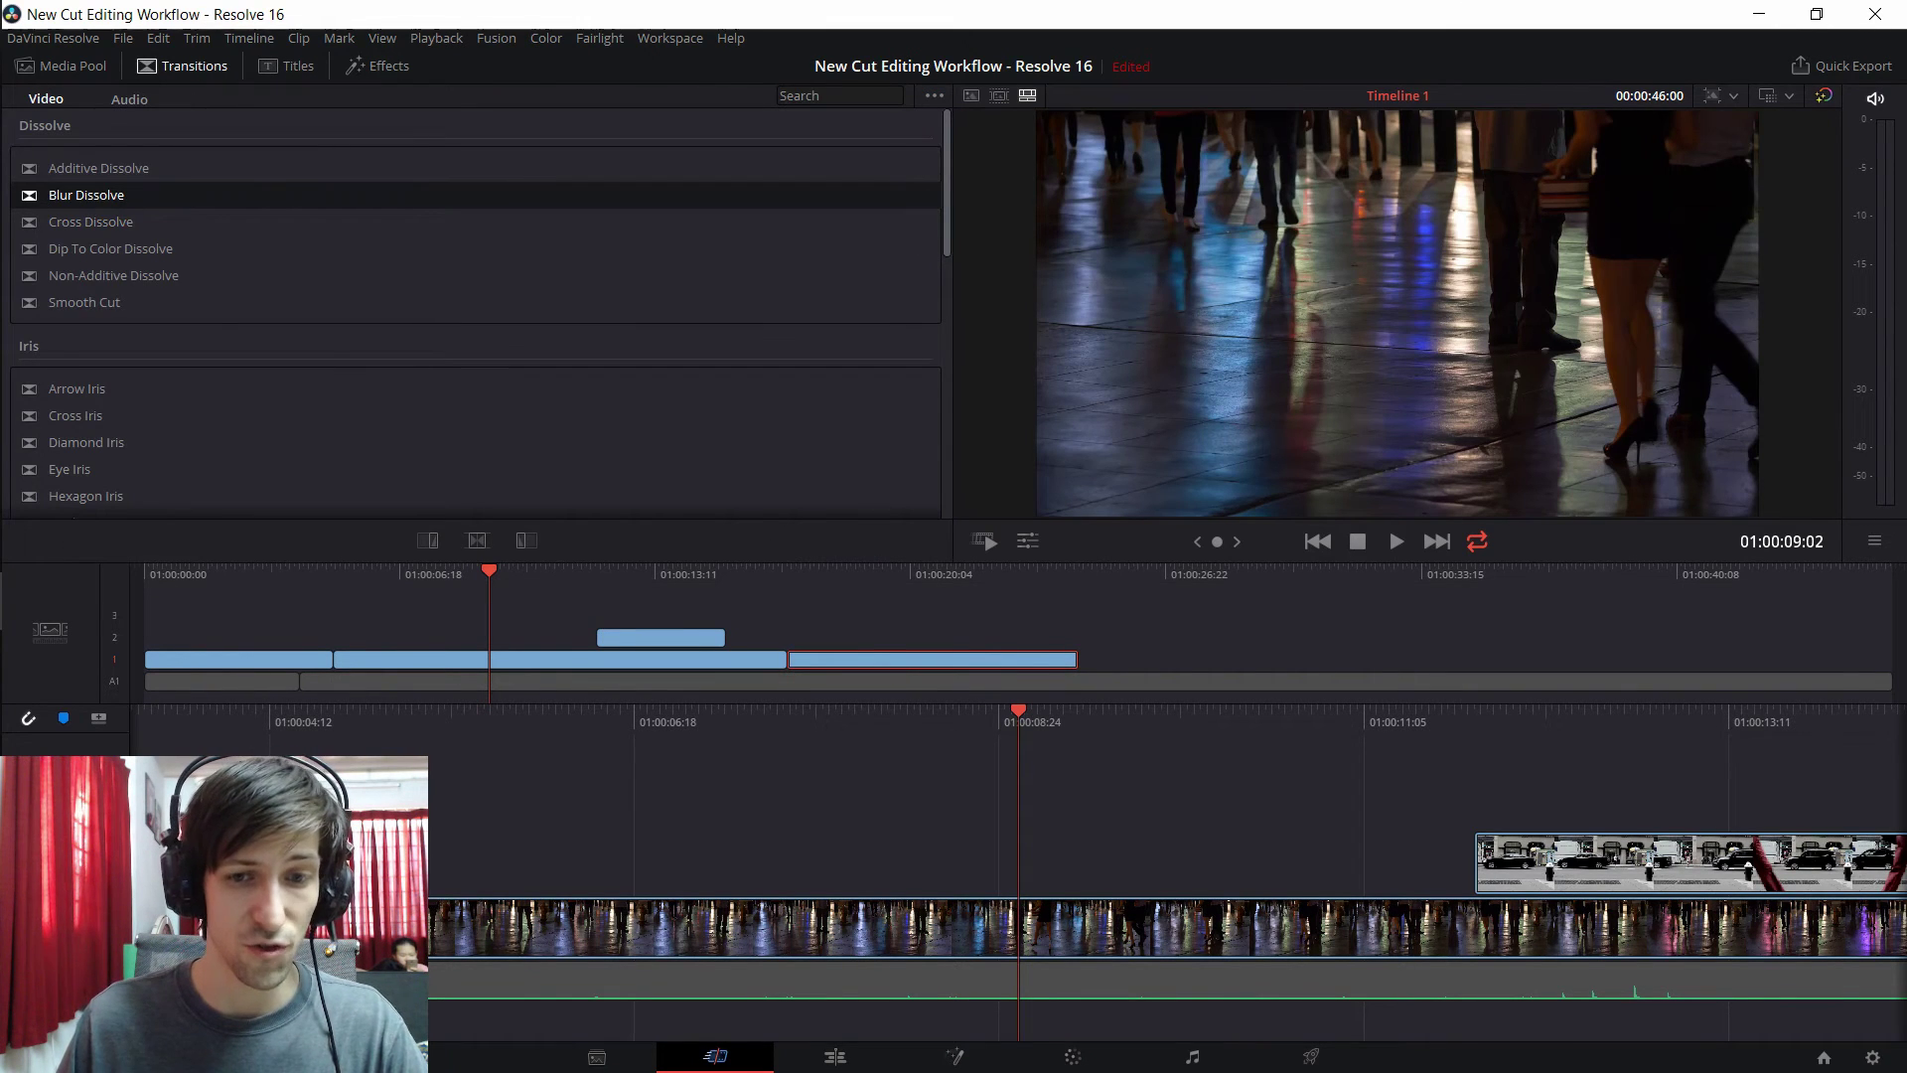
left_click(665, 745)
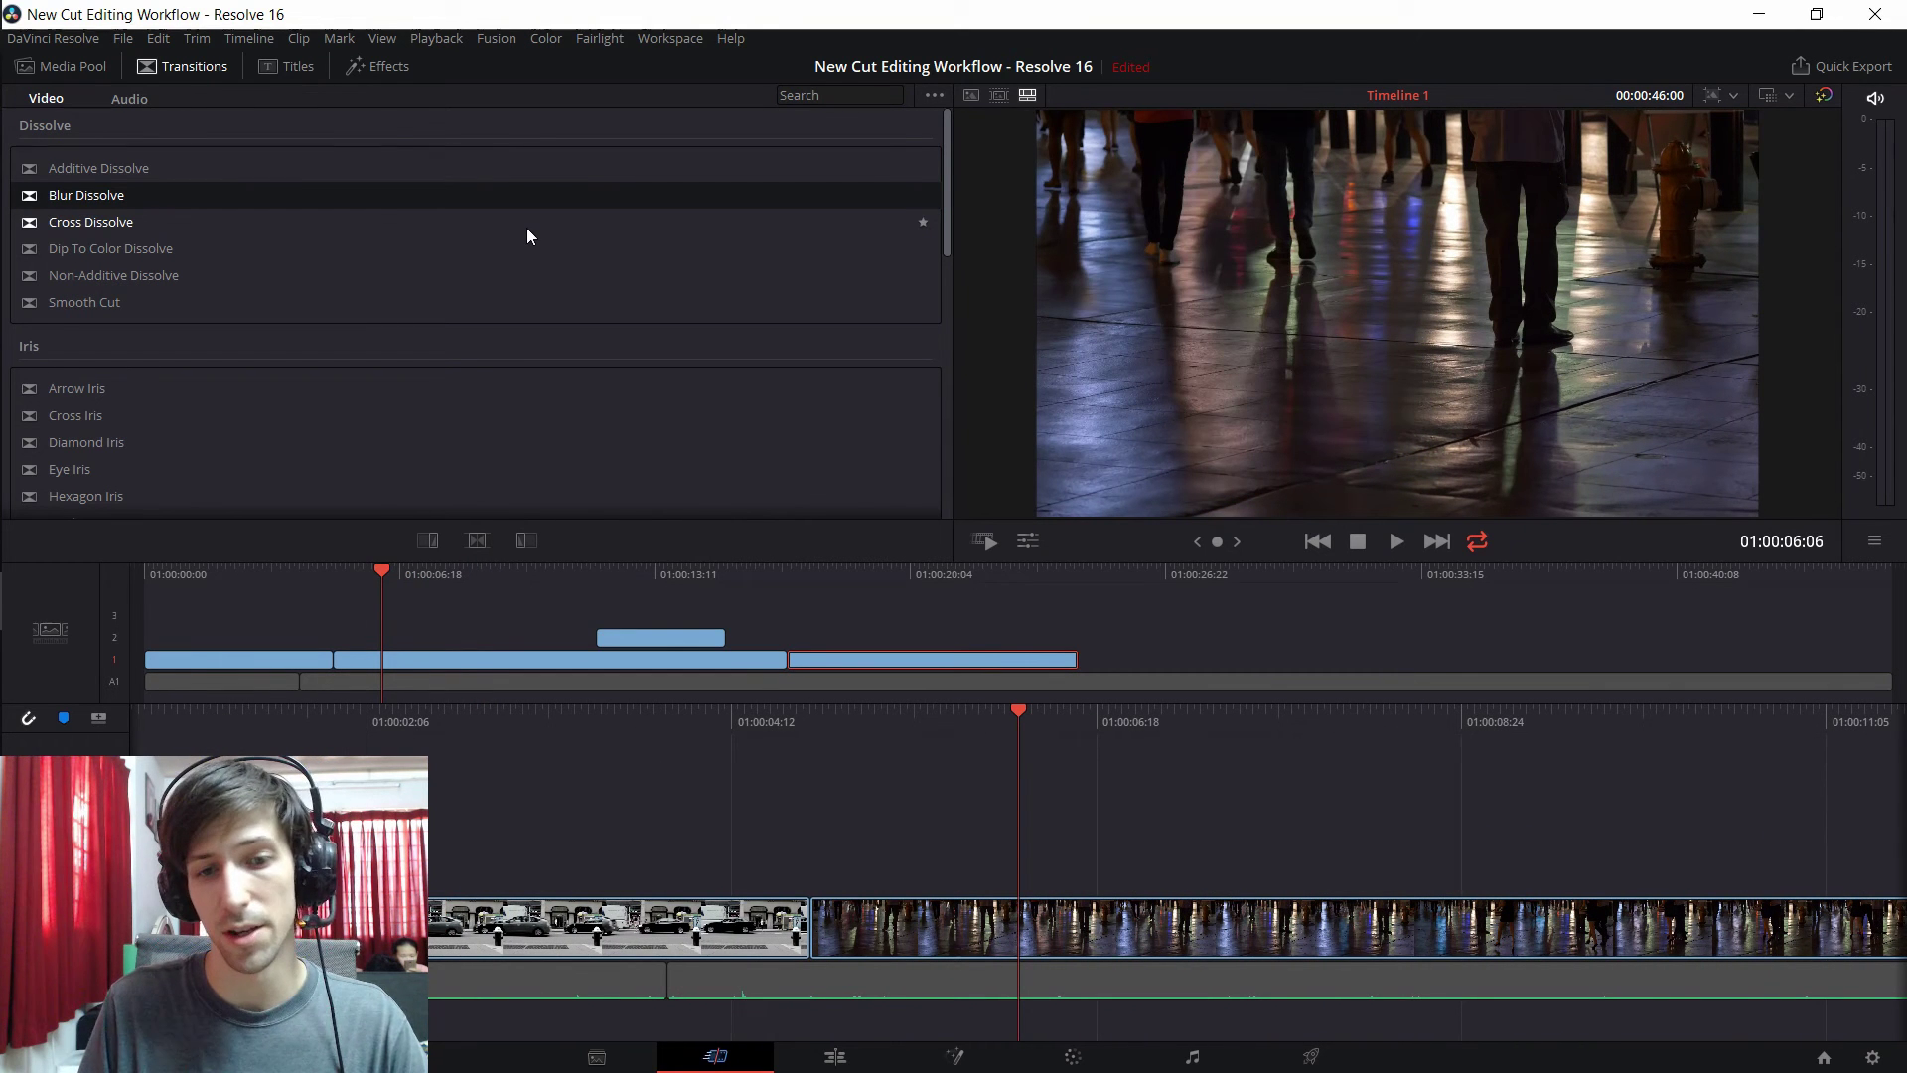
left_click(834, 1056)
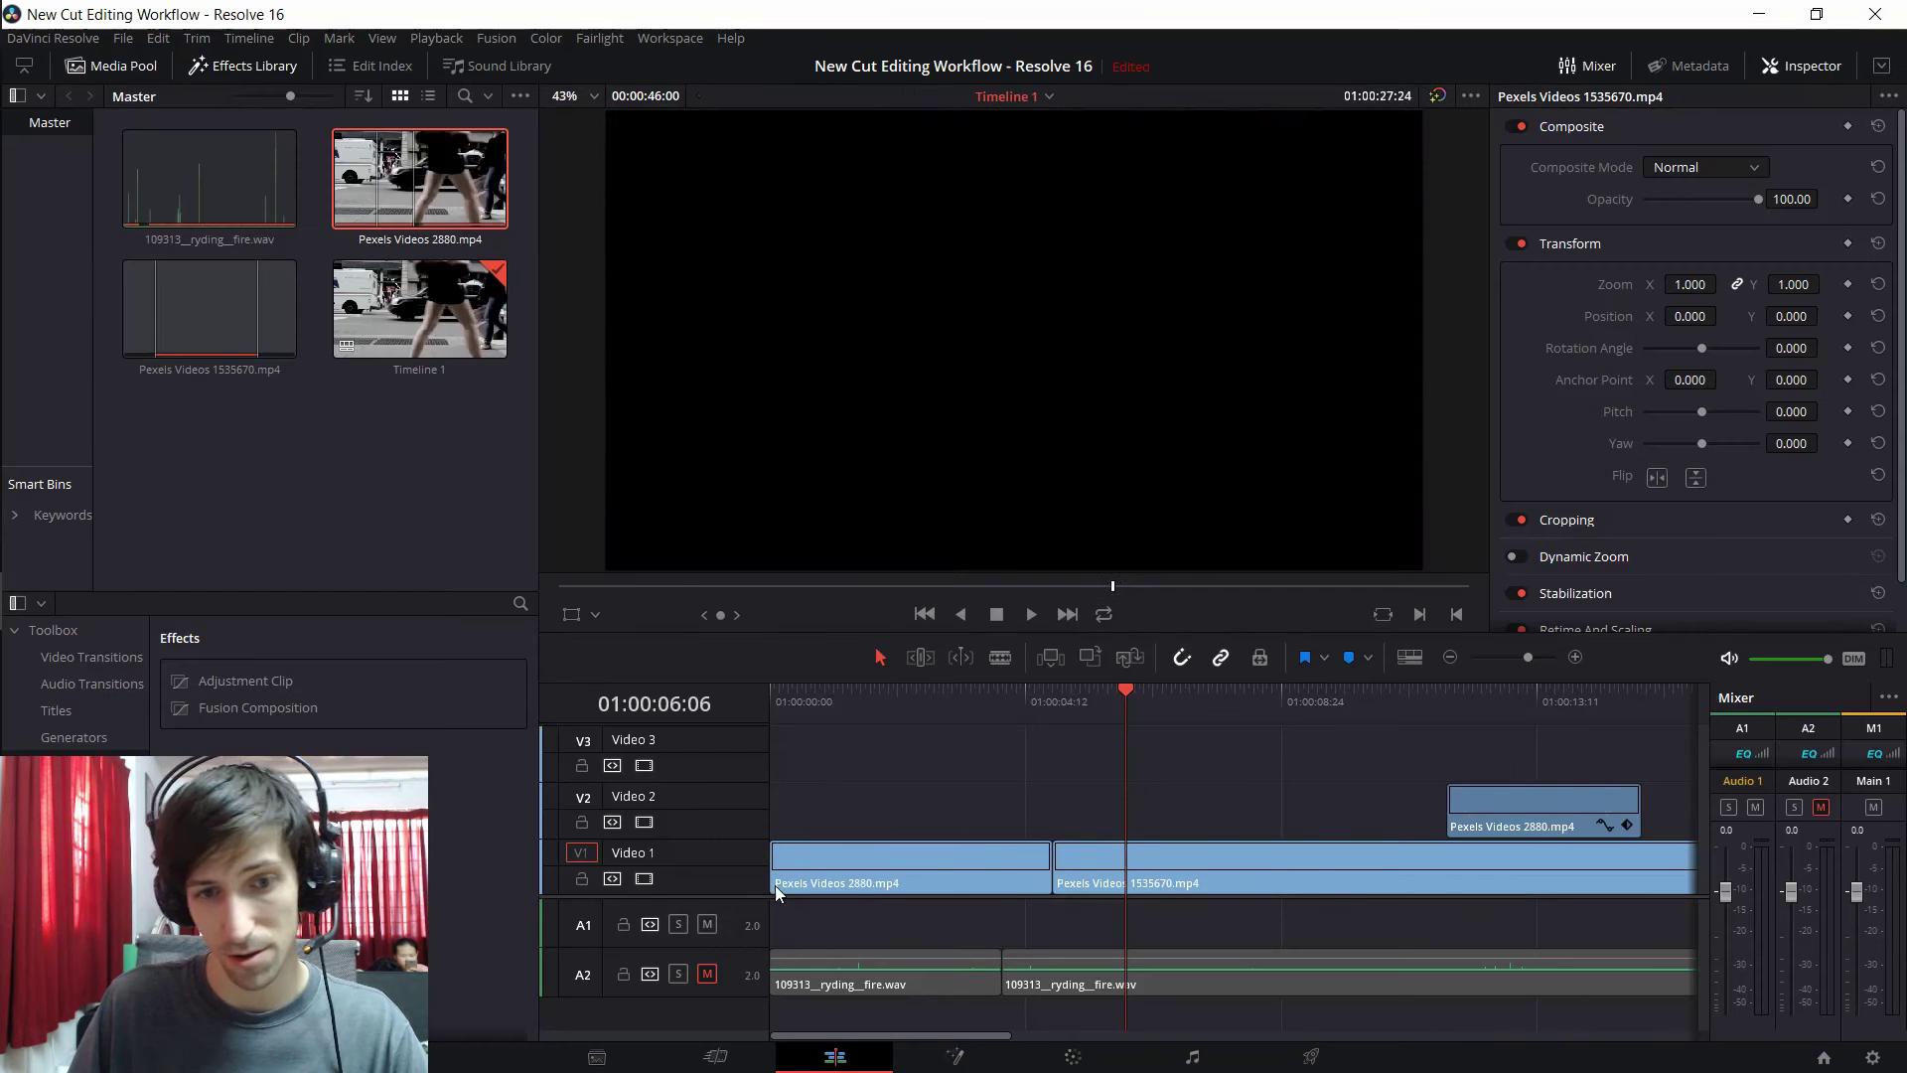
left_click(715, 1056)
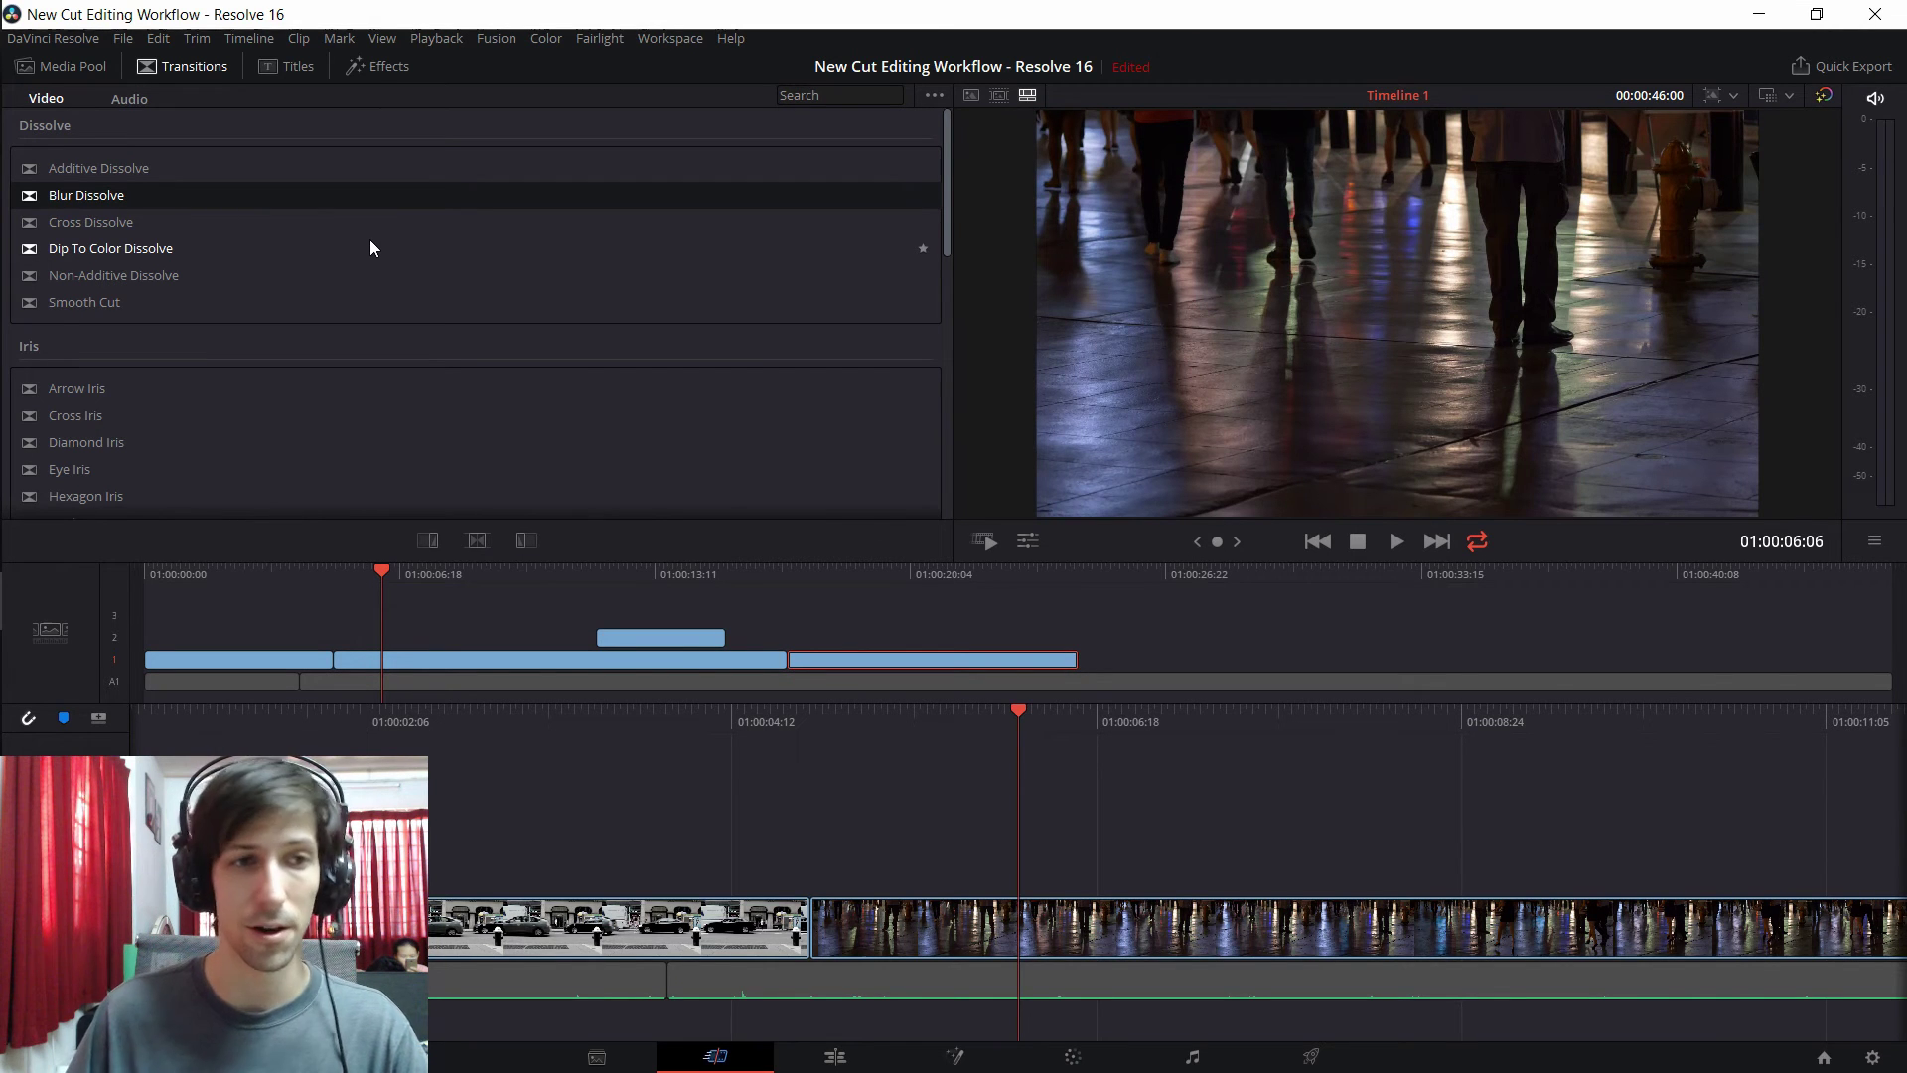
scroll(171, 351, "down", 3)
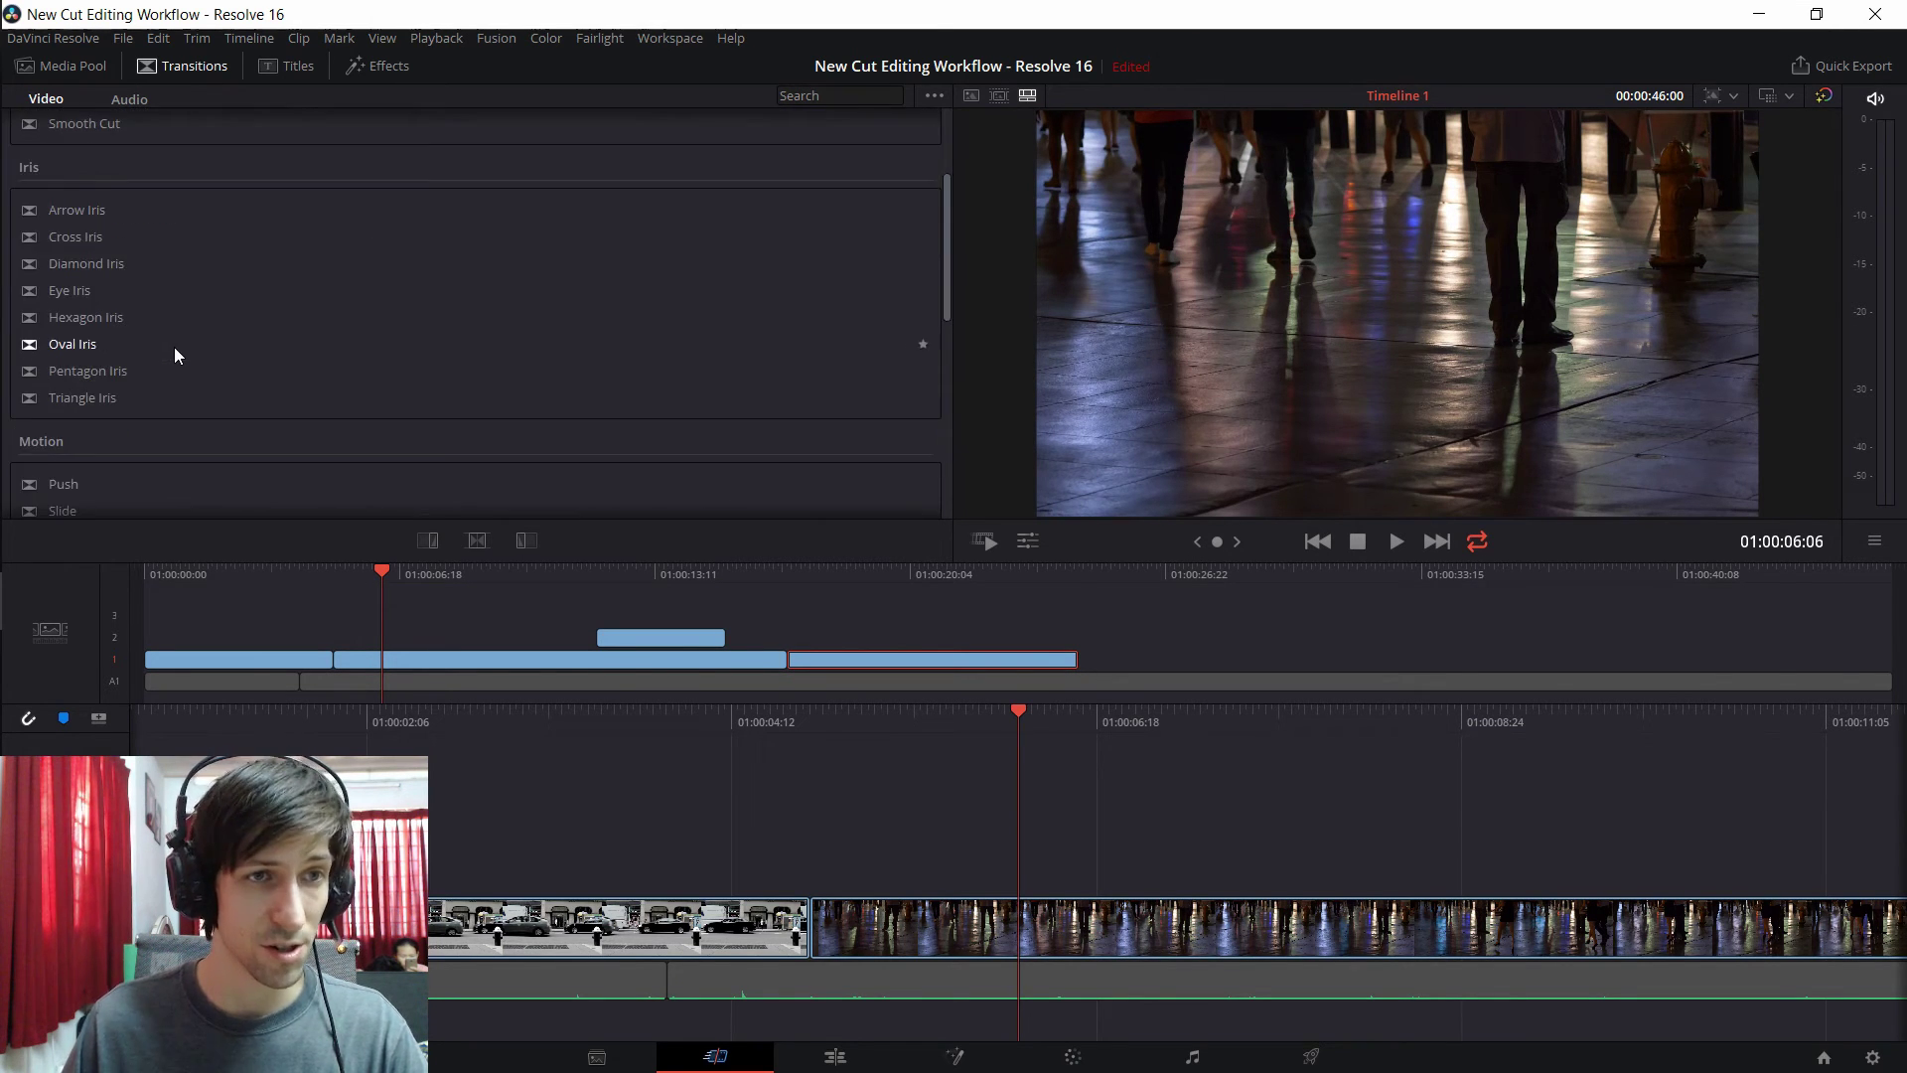
scroll(169, 199, "up", 2)
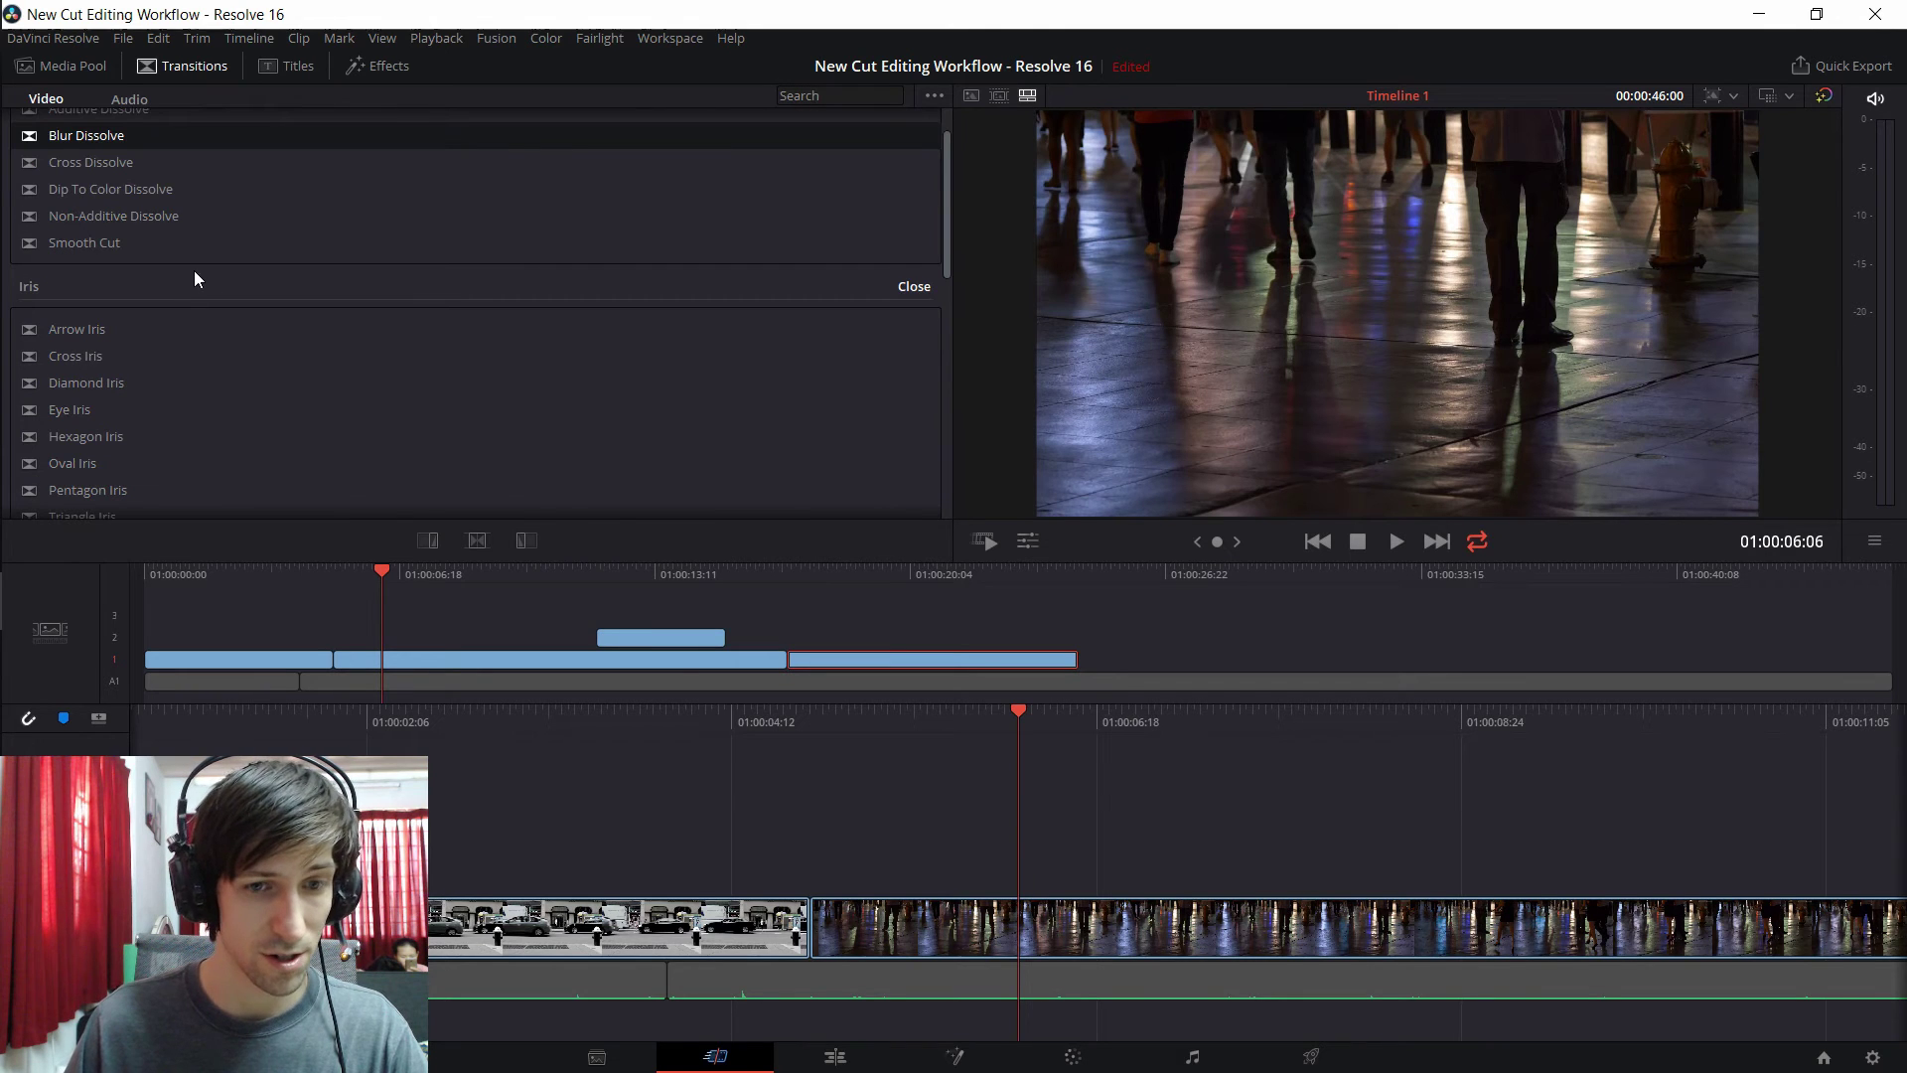
scroll(194, 278, "down", 2)
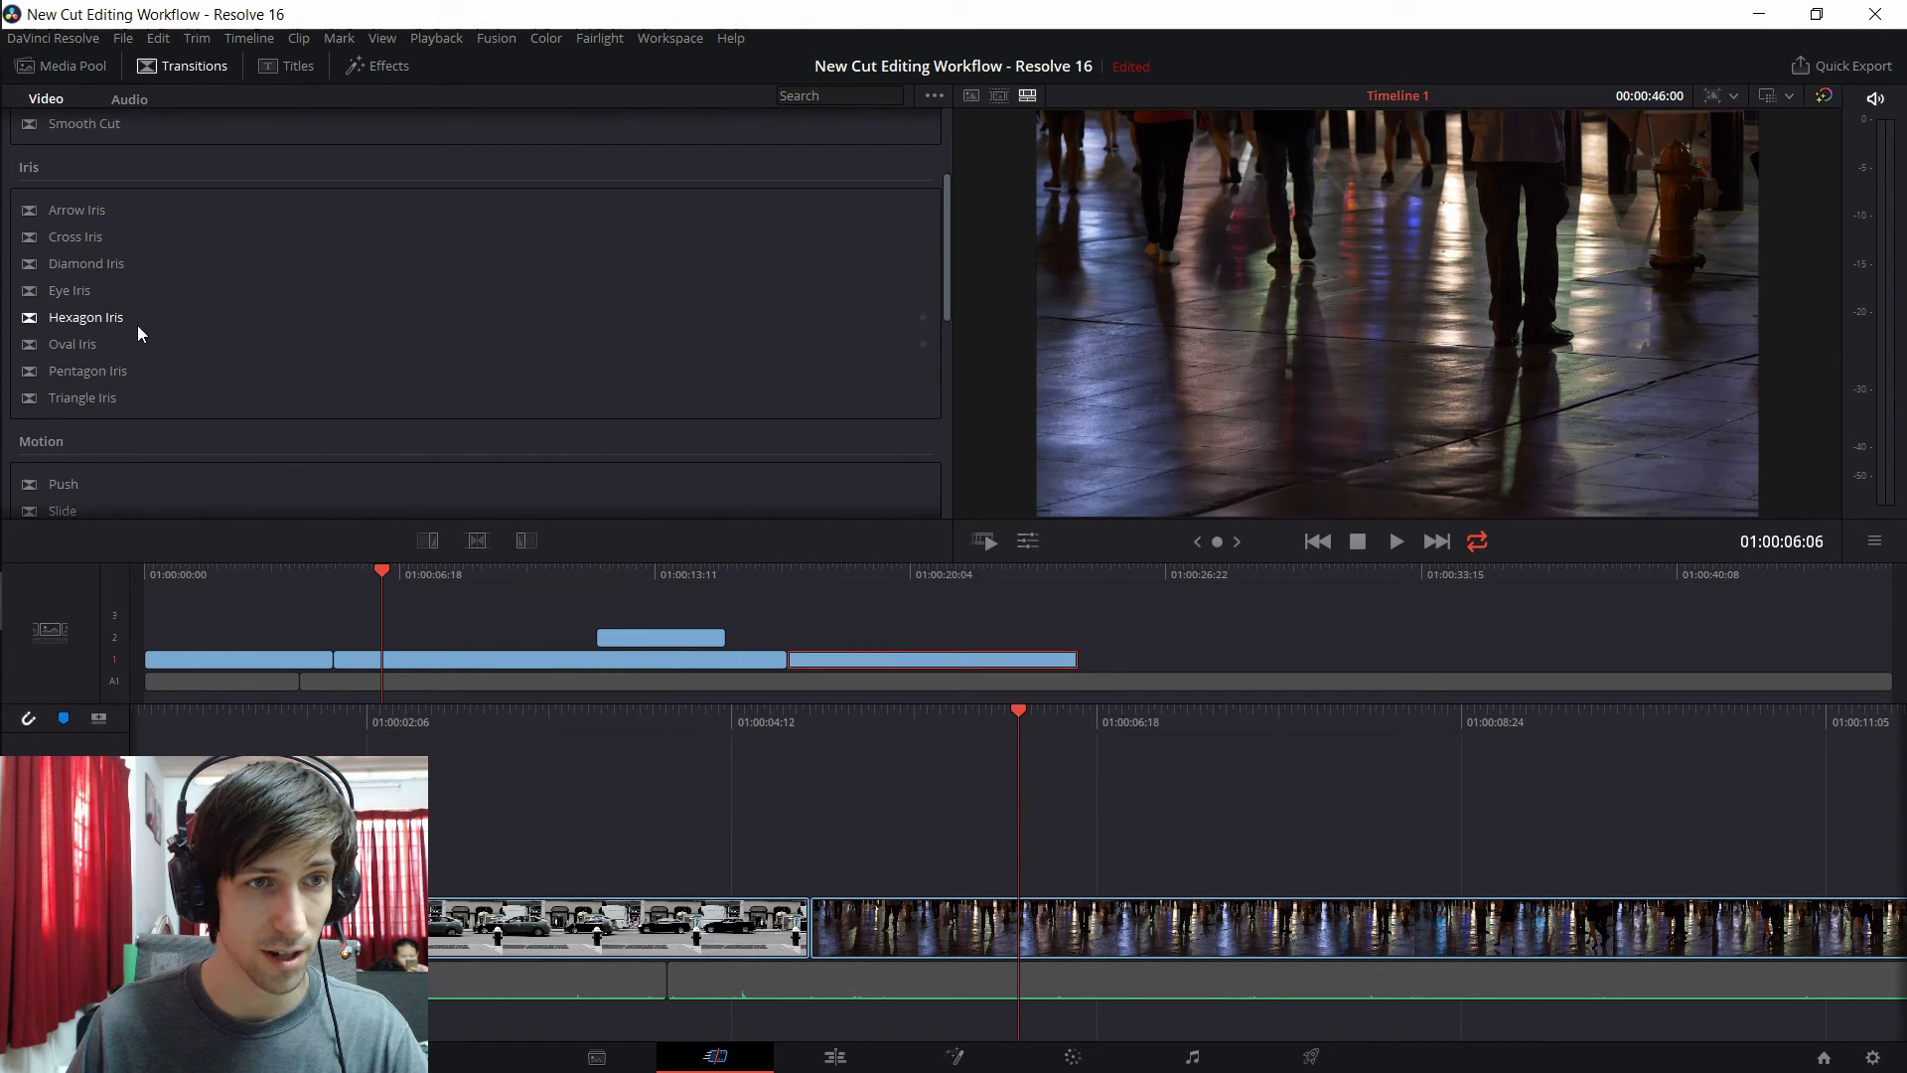
- Apply Hexagon Iris at the first cut and preview it
left_click_drag(119, 316, 740, 924)
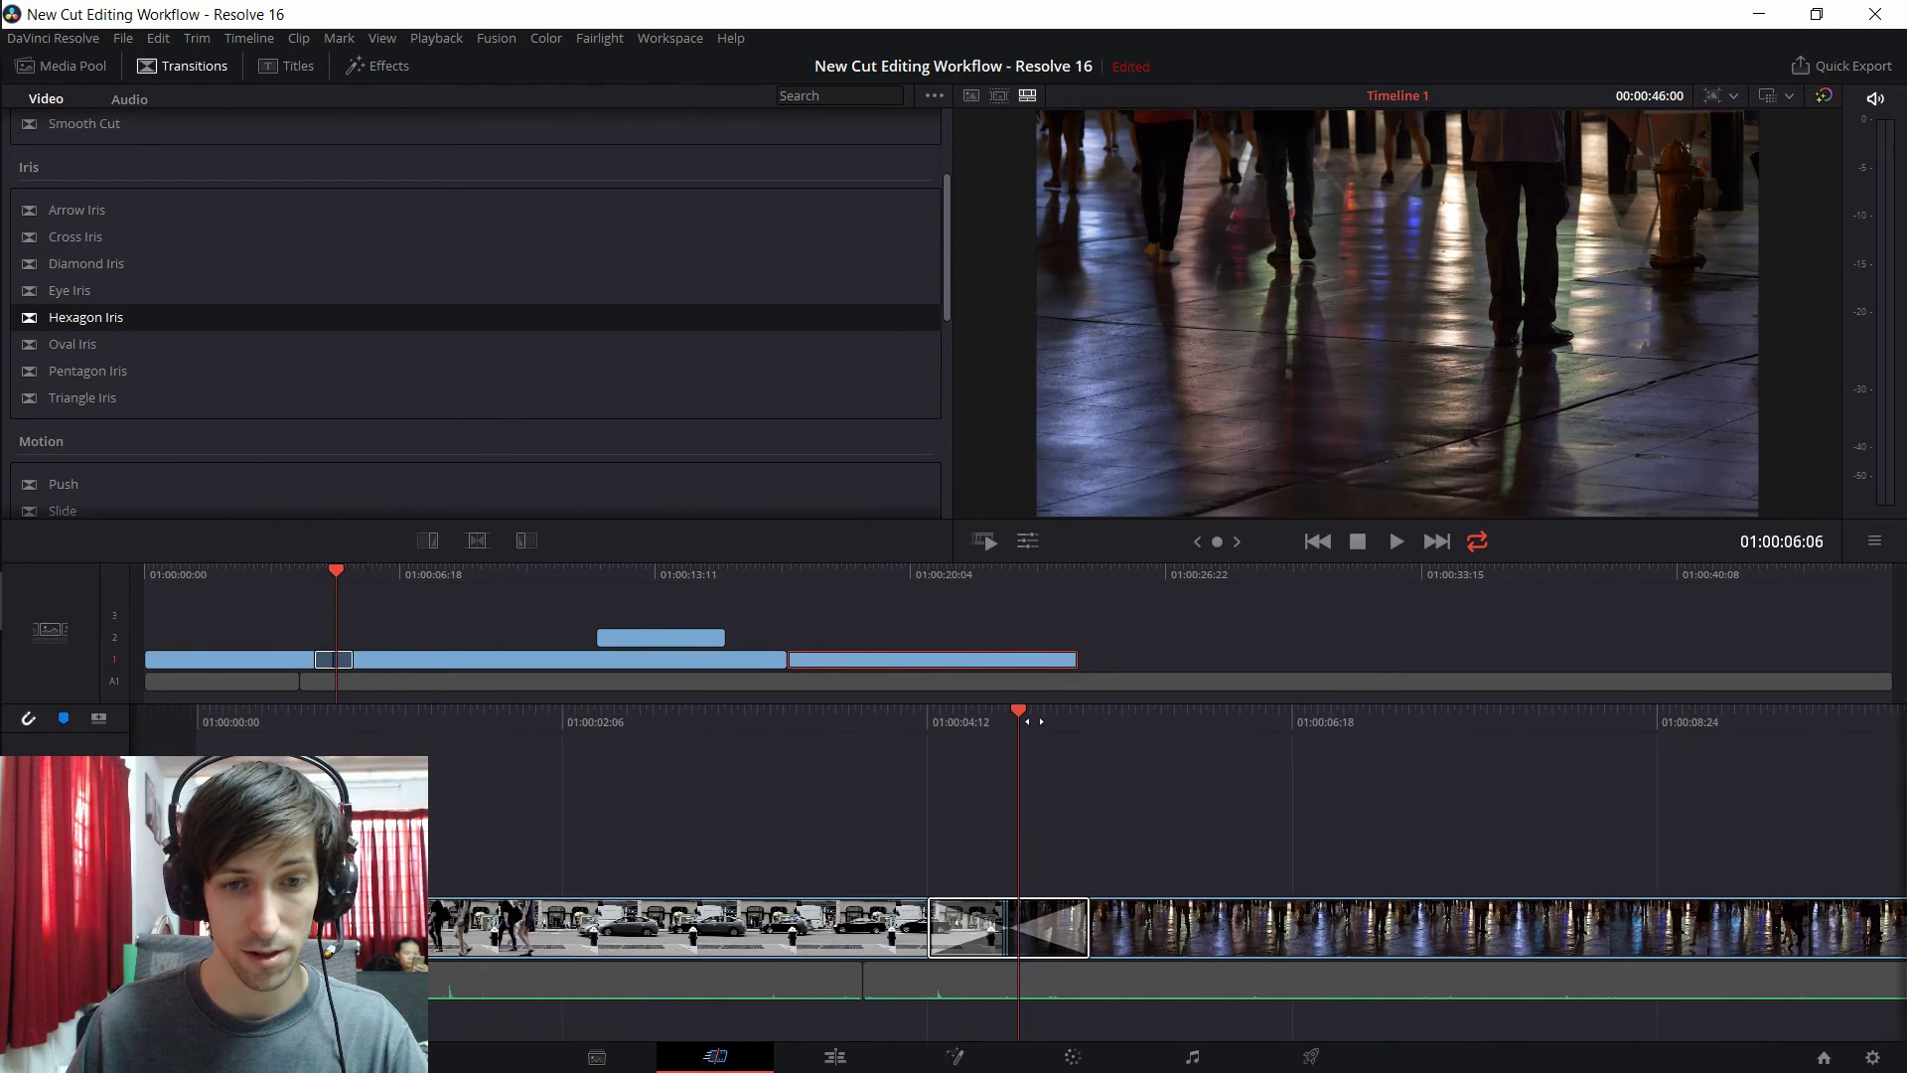
key("Up")
key("space")
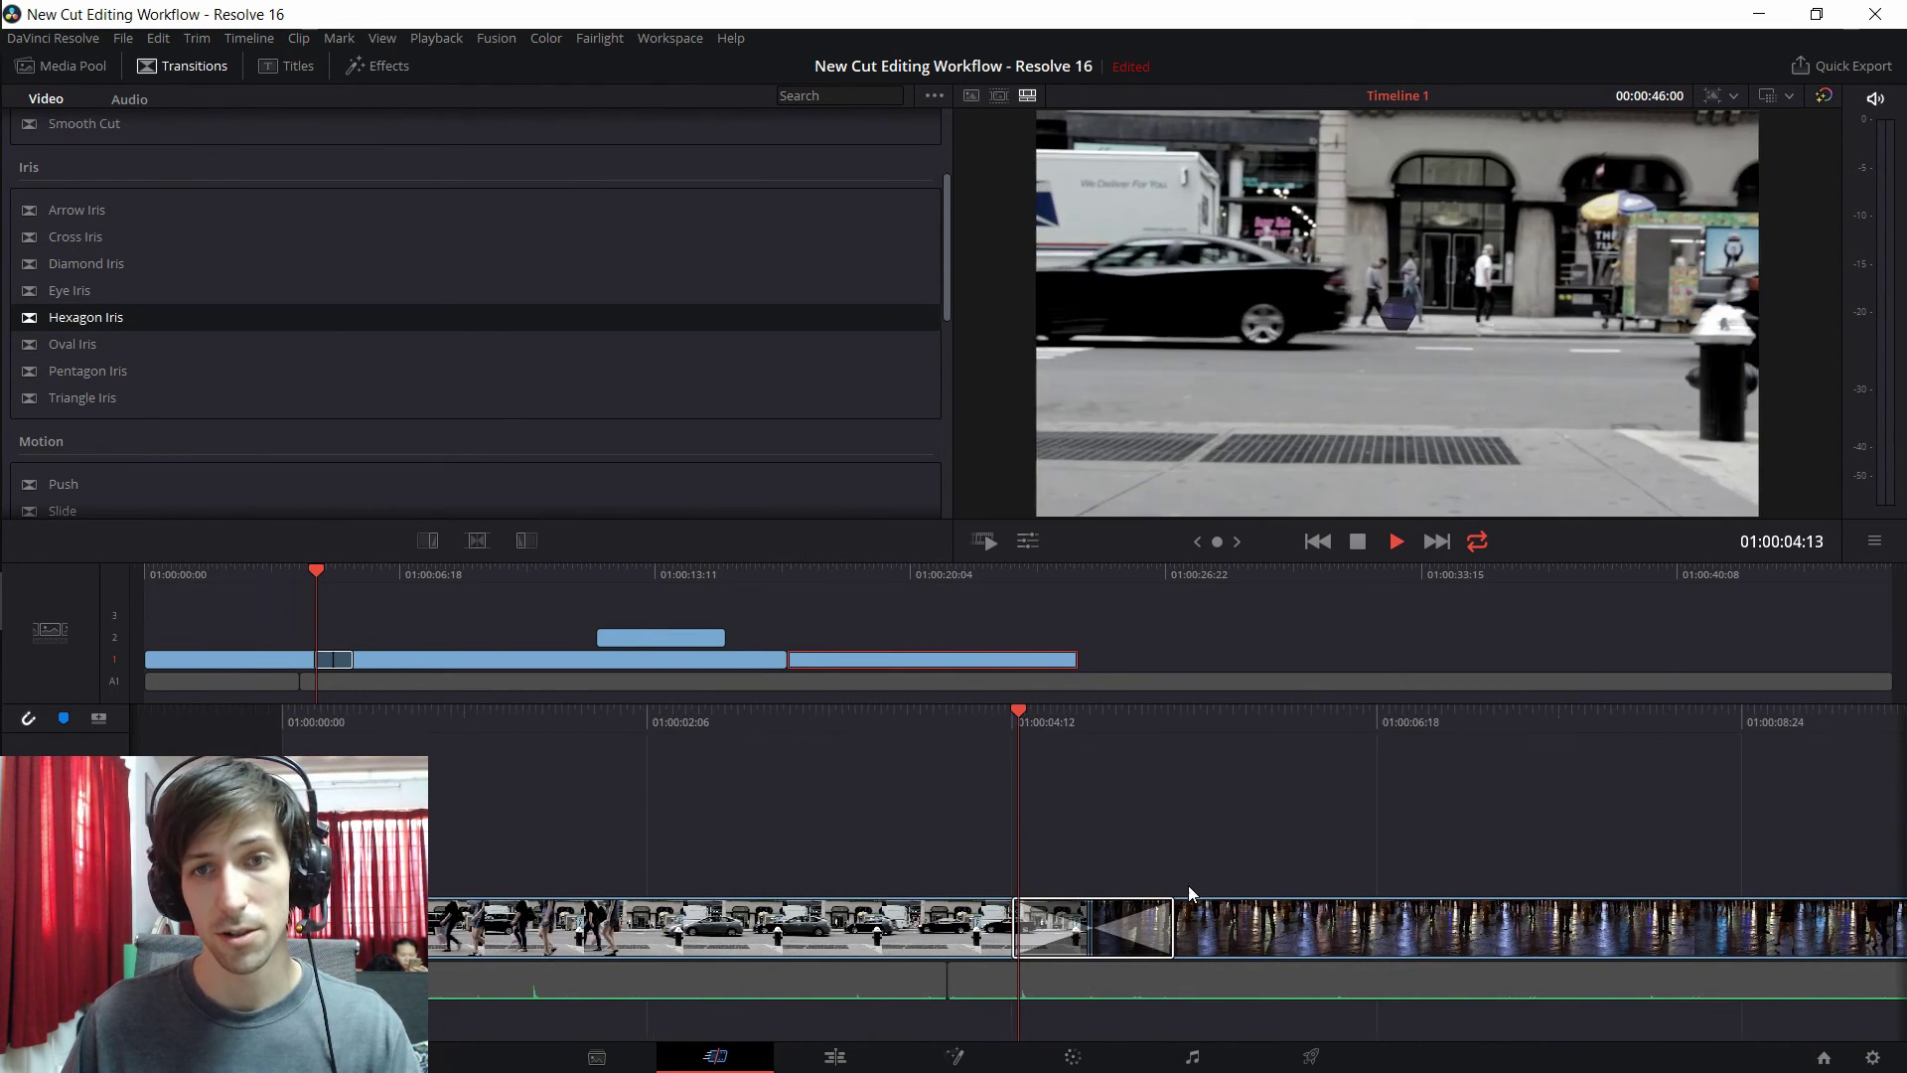
key("space")
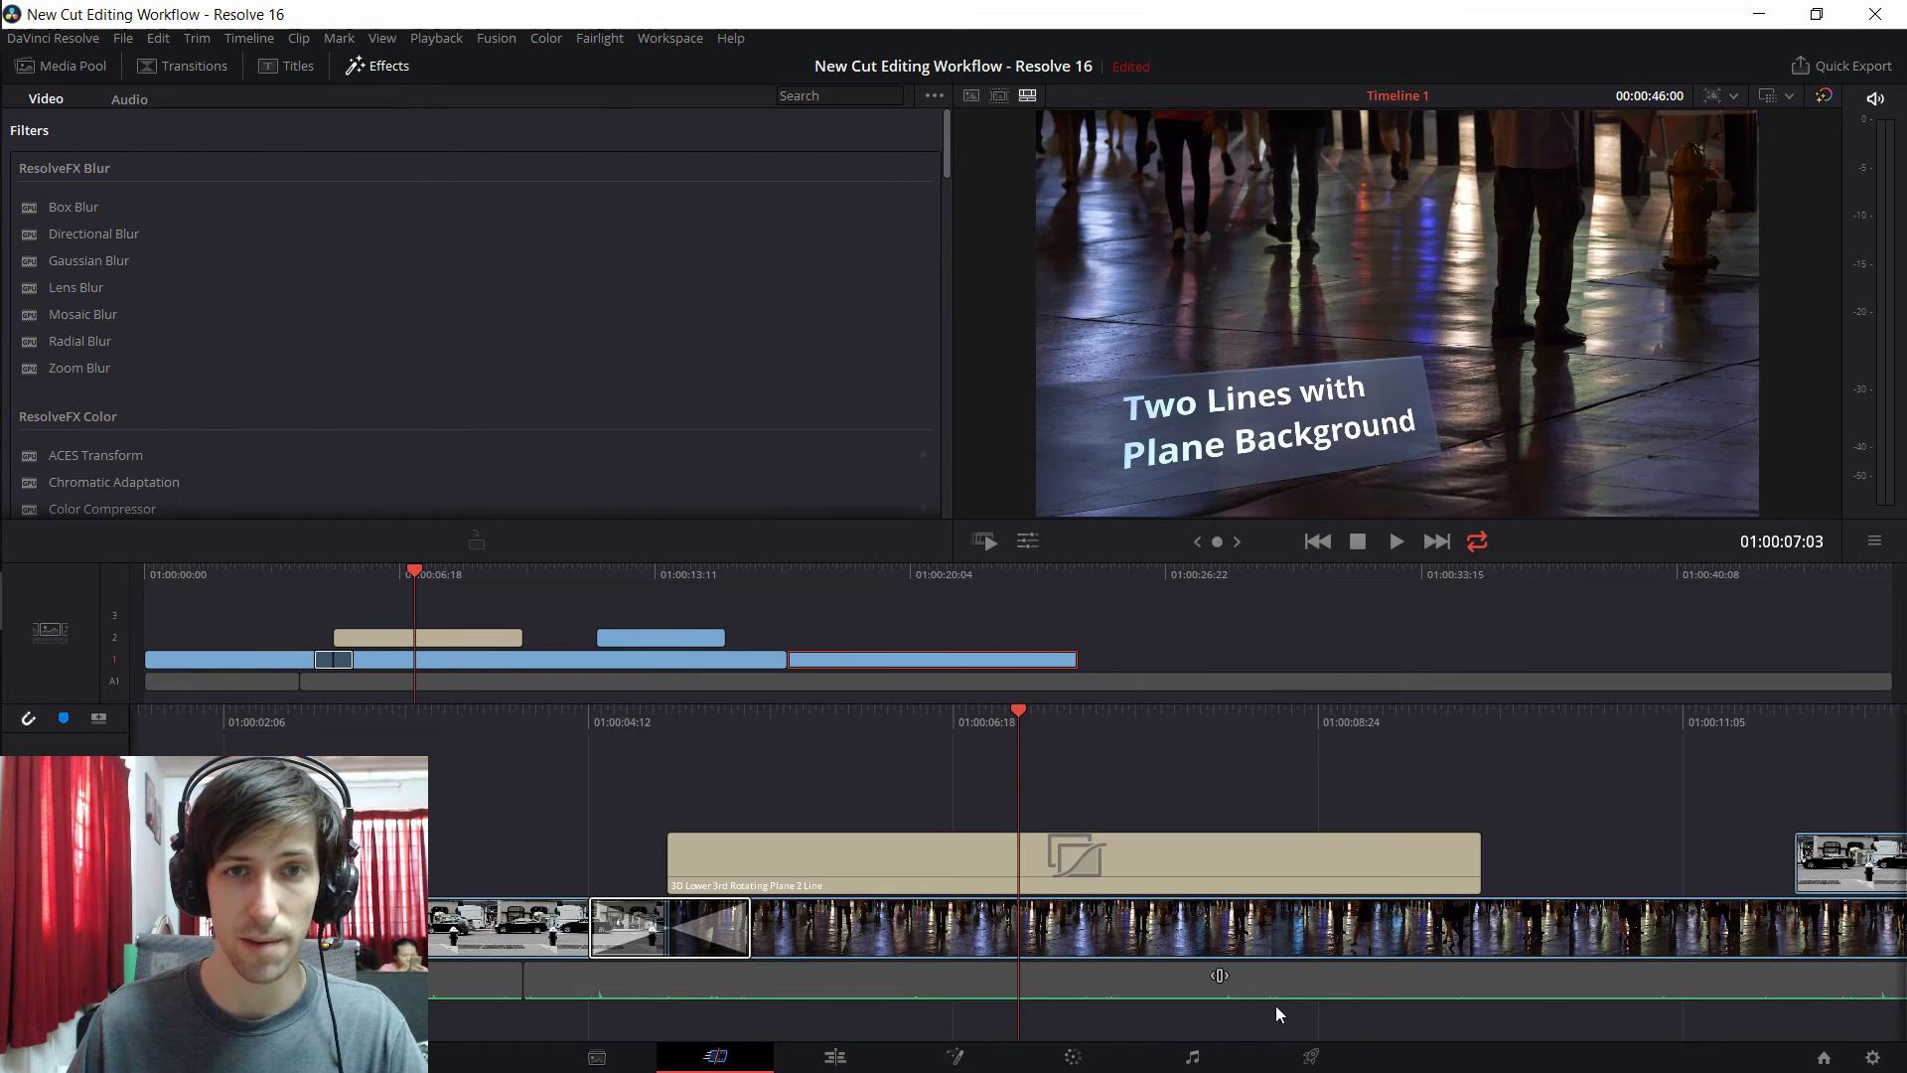
- Select the street overlay clip on V2 and show its Tools transform controls under the viewer
scroll(411, 395, "down", 2)
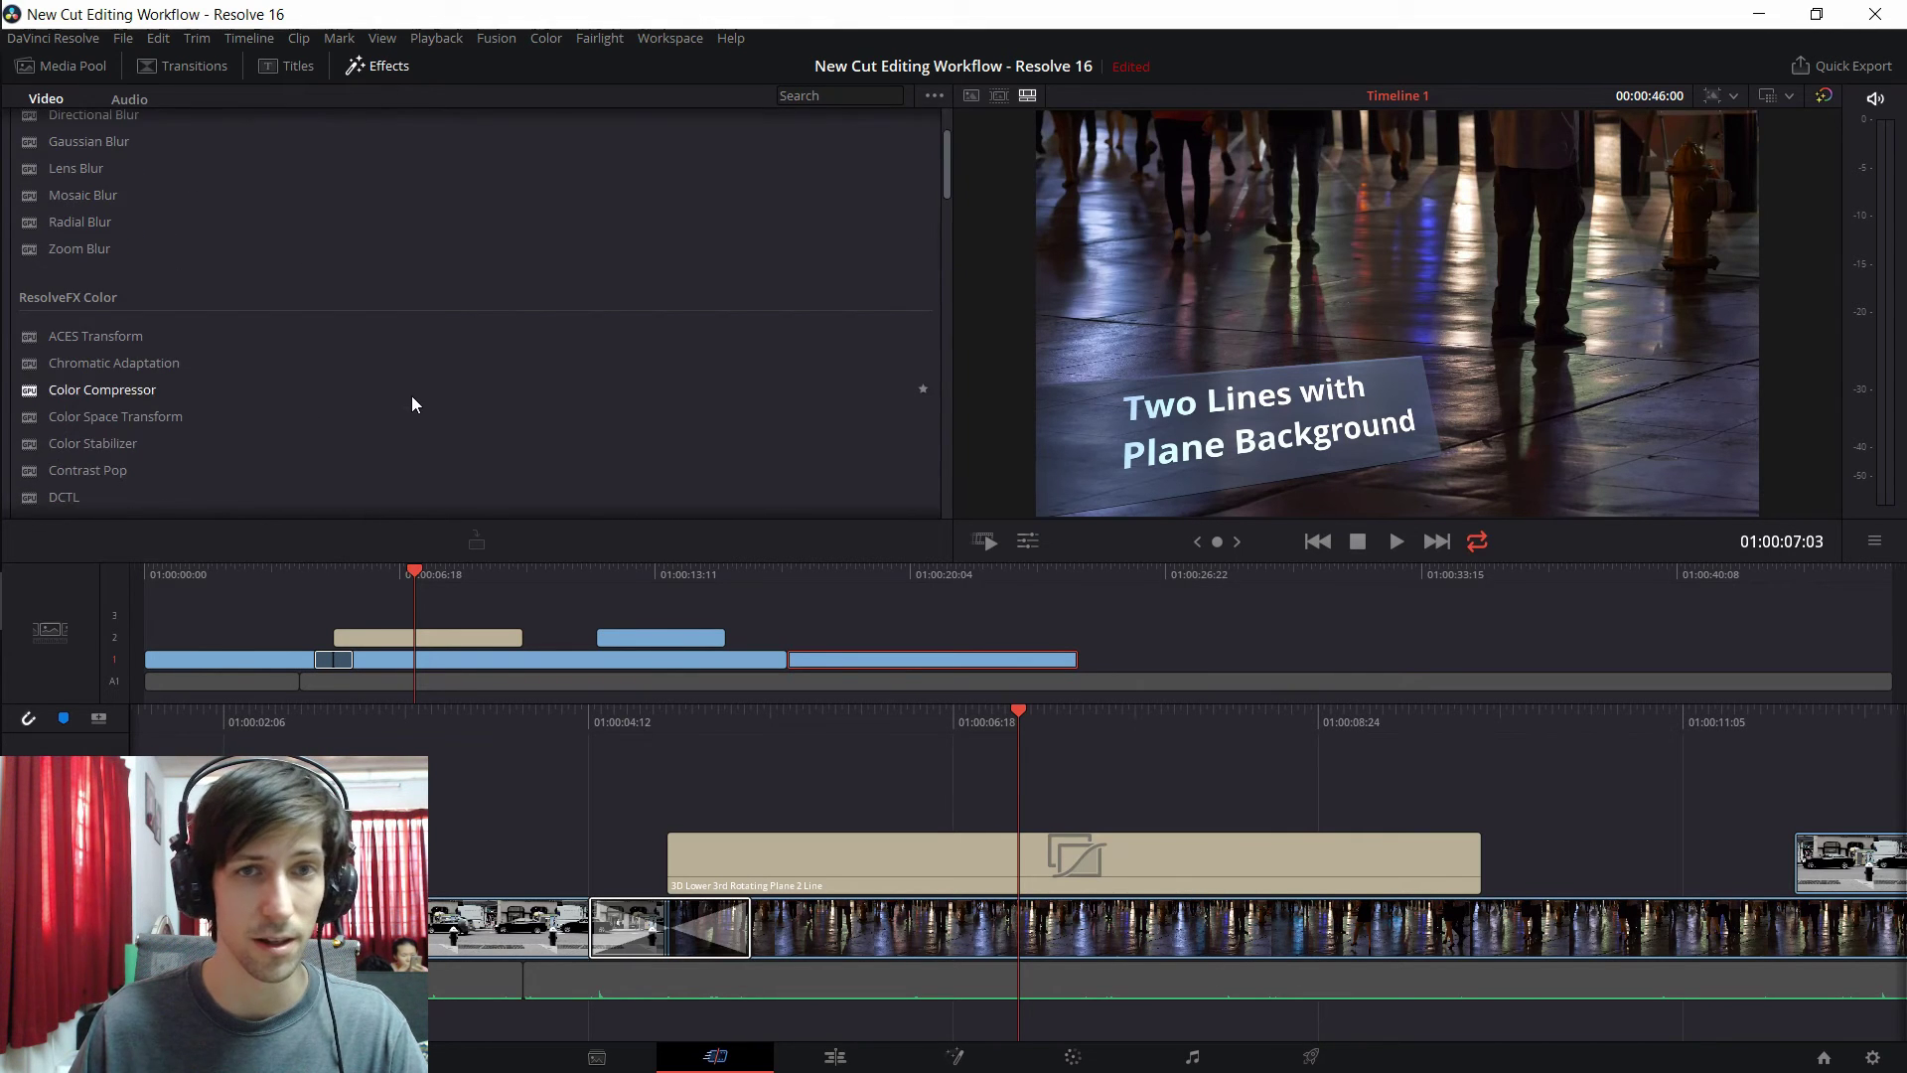
scroll(413, 393, "down", 2)
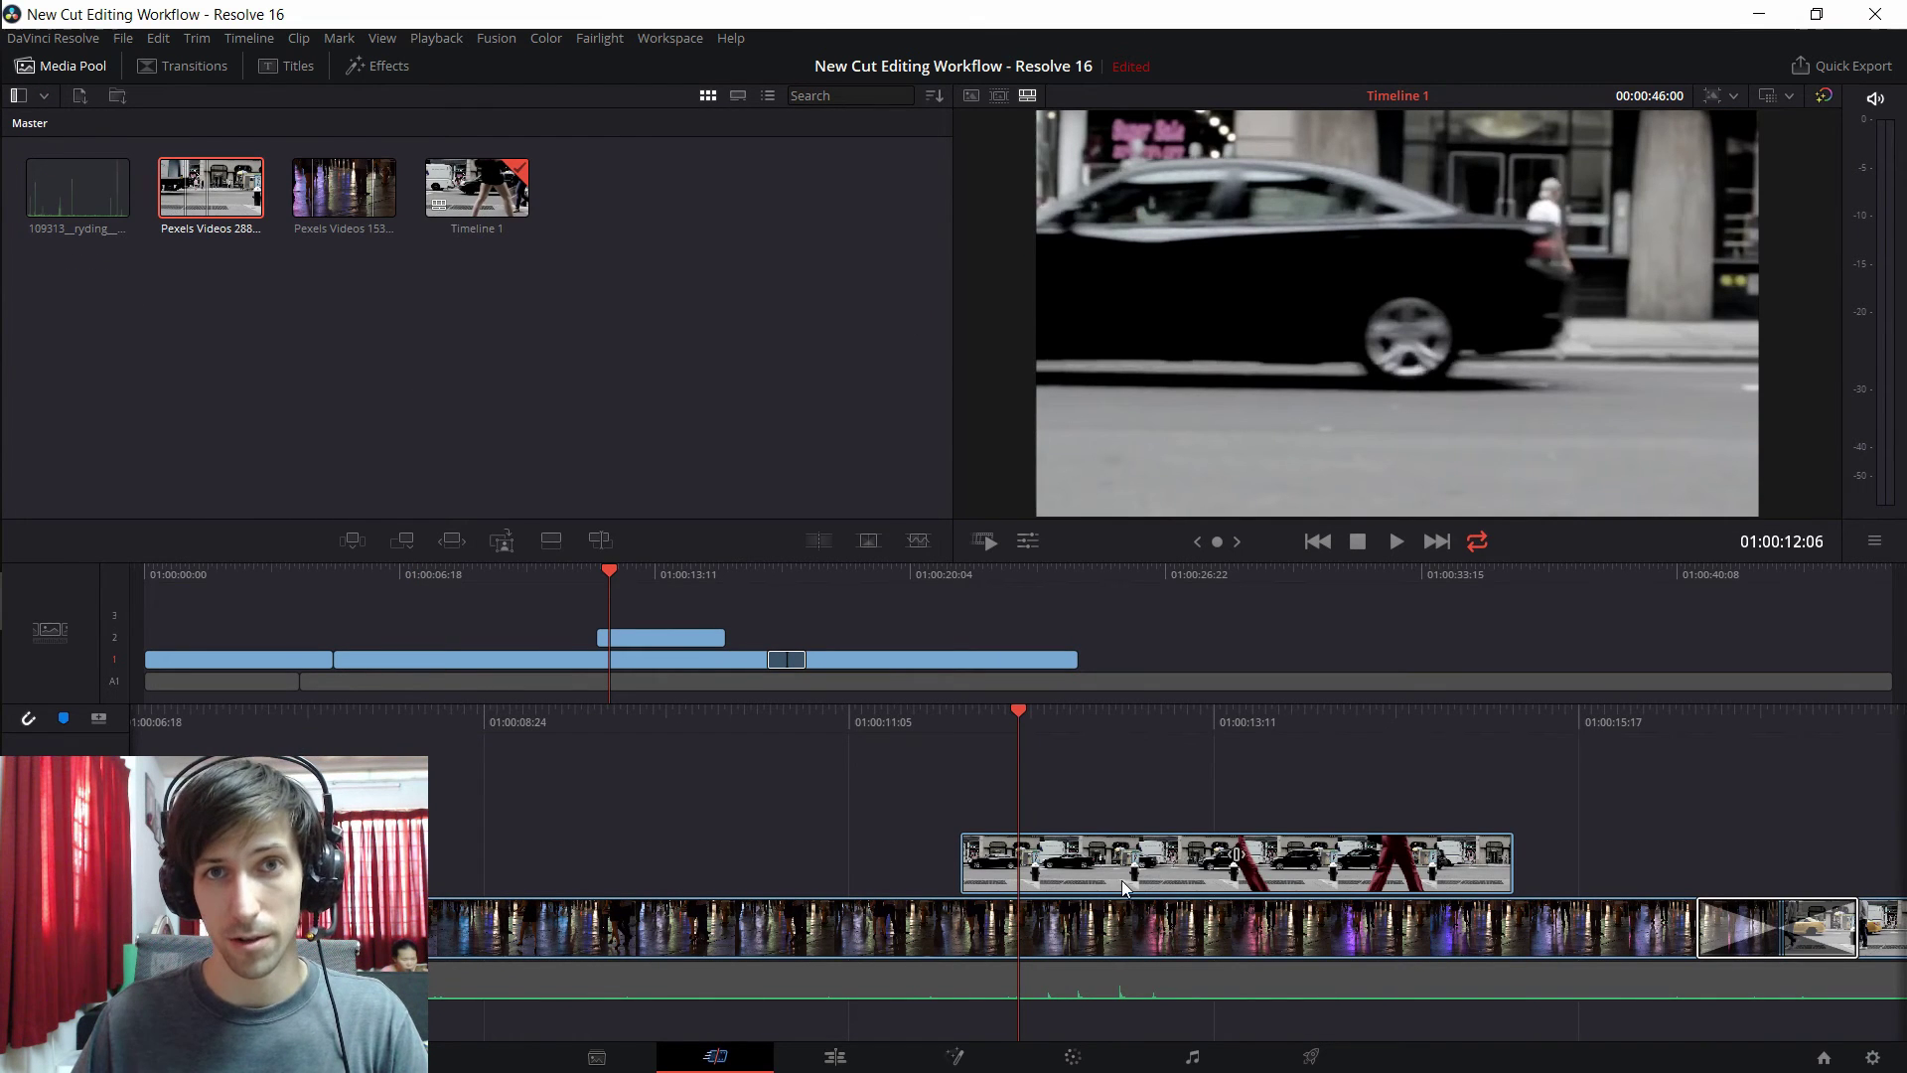
left_click(1128, 865)
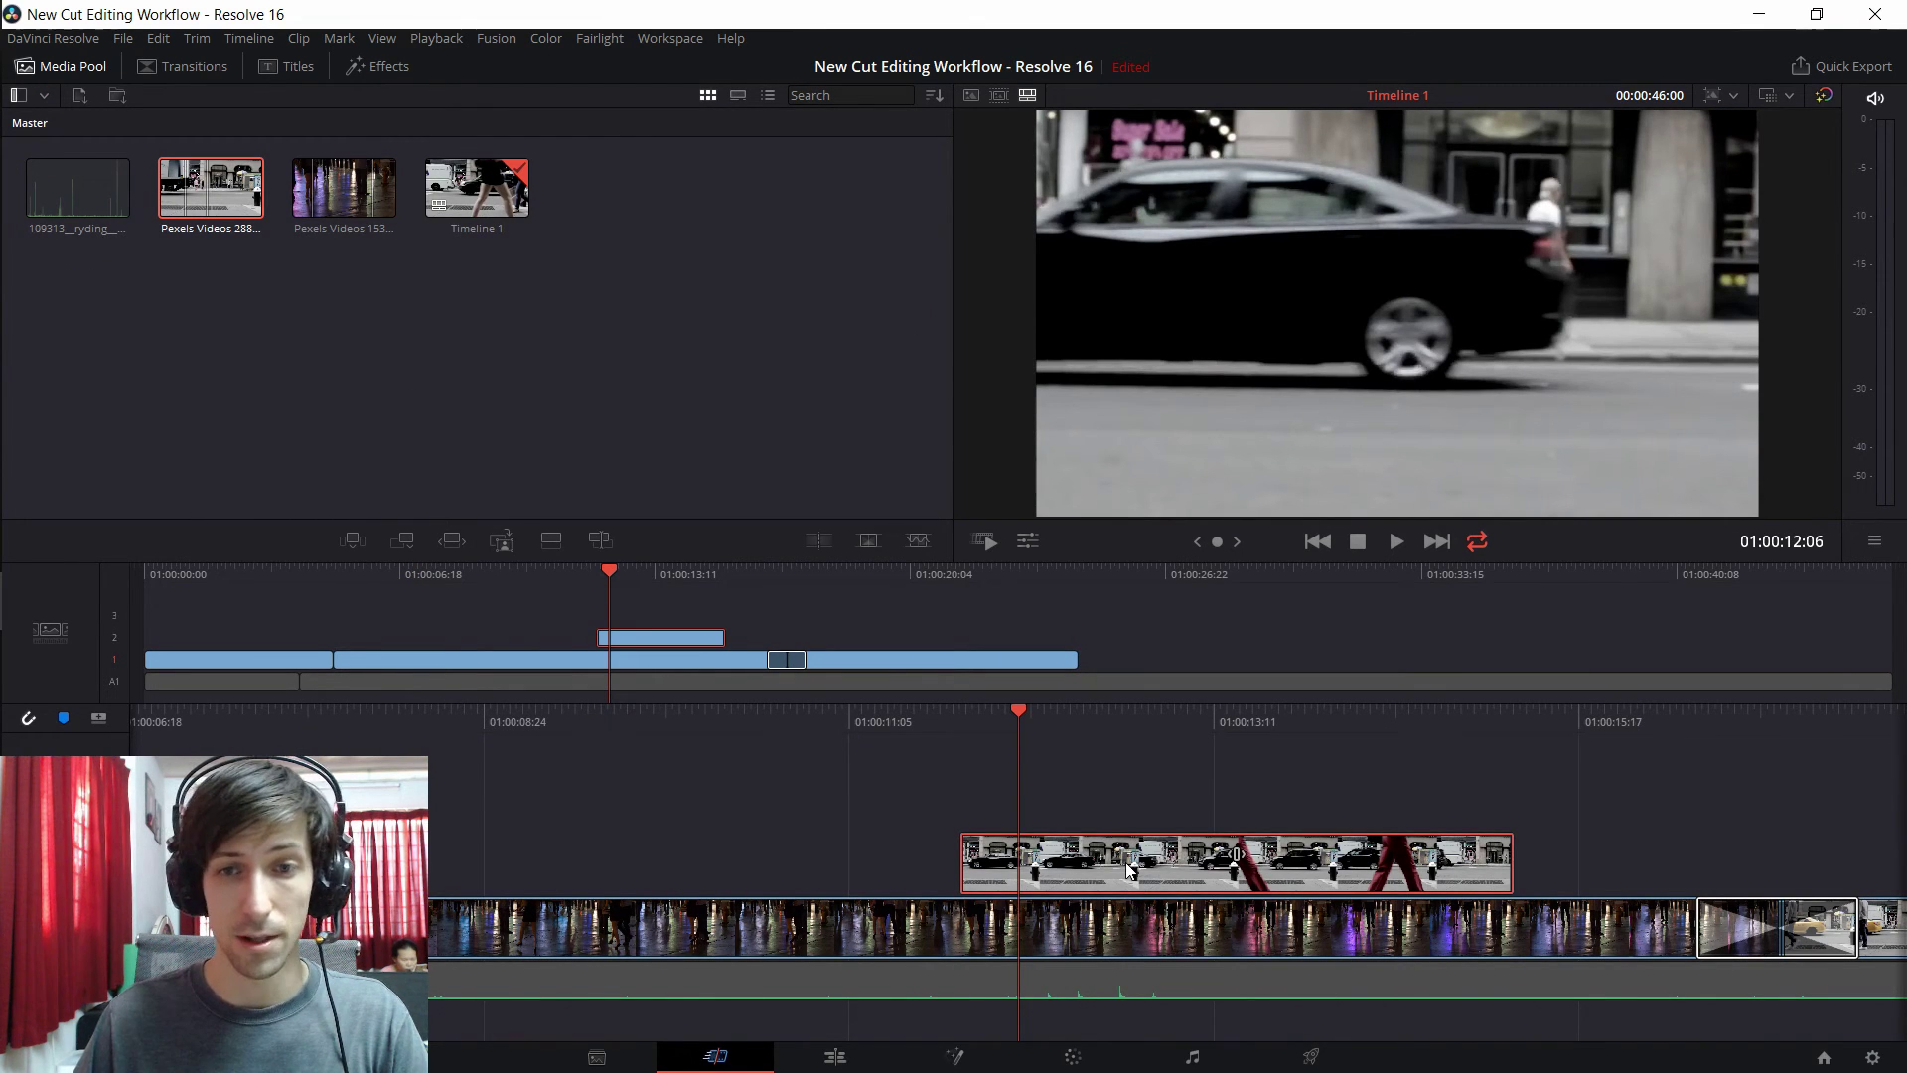
left_click(1024, 543)
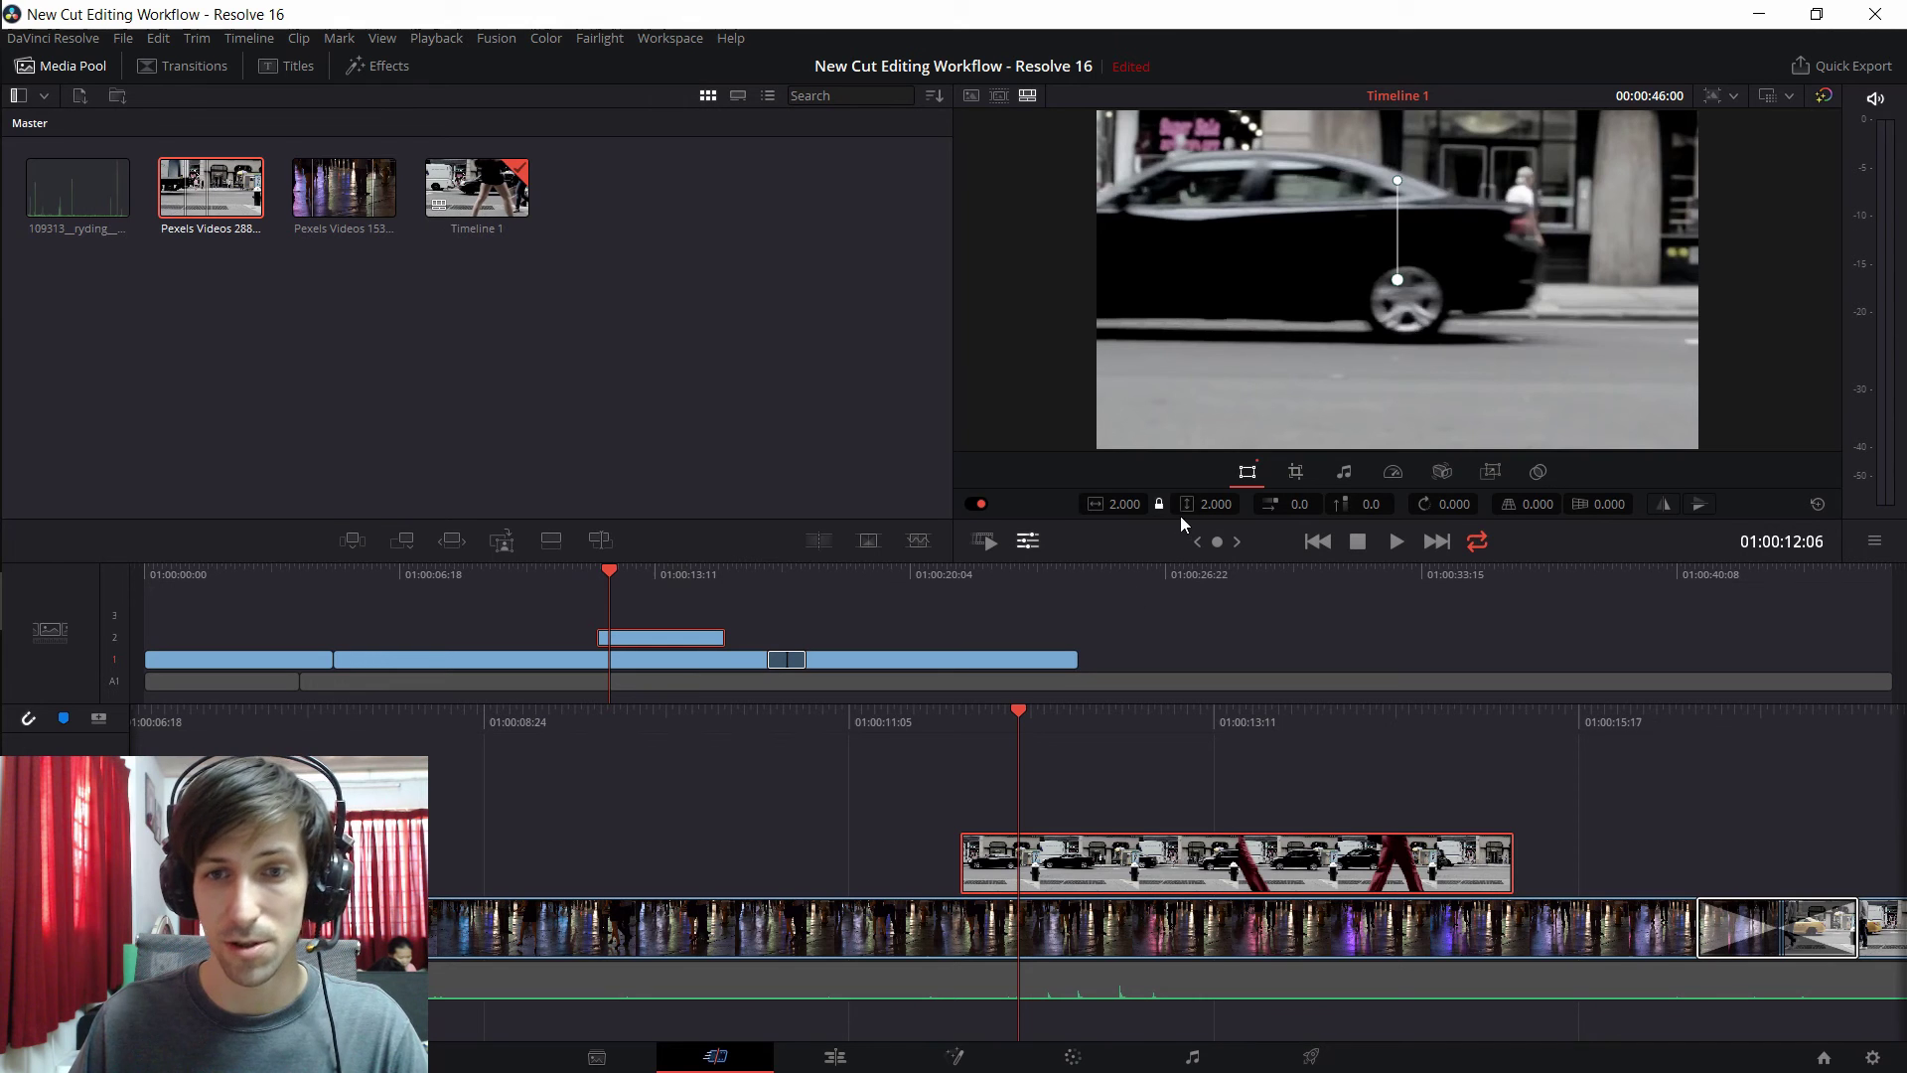
- Reset the street overlay's zoom to 1.000 after trying values of 1.49 and about 1.01
mouse_move(1147, 505)
left_mouse_down()
mouse_move(1083, 504)
mouse_move(1153, 516)
left_mouse_up()
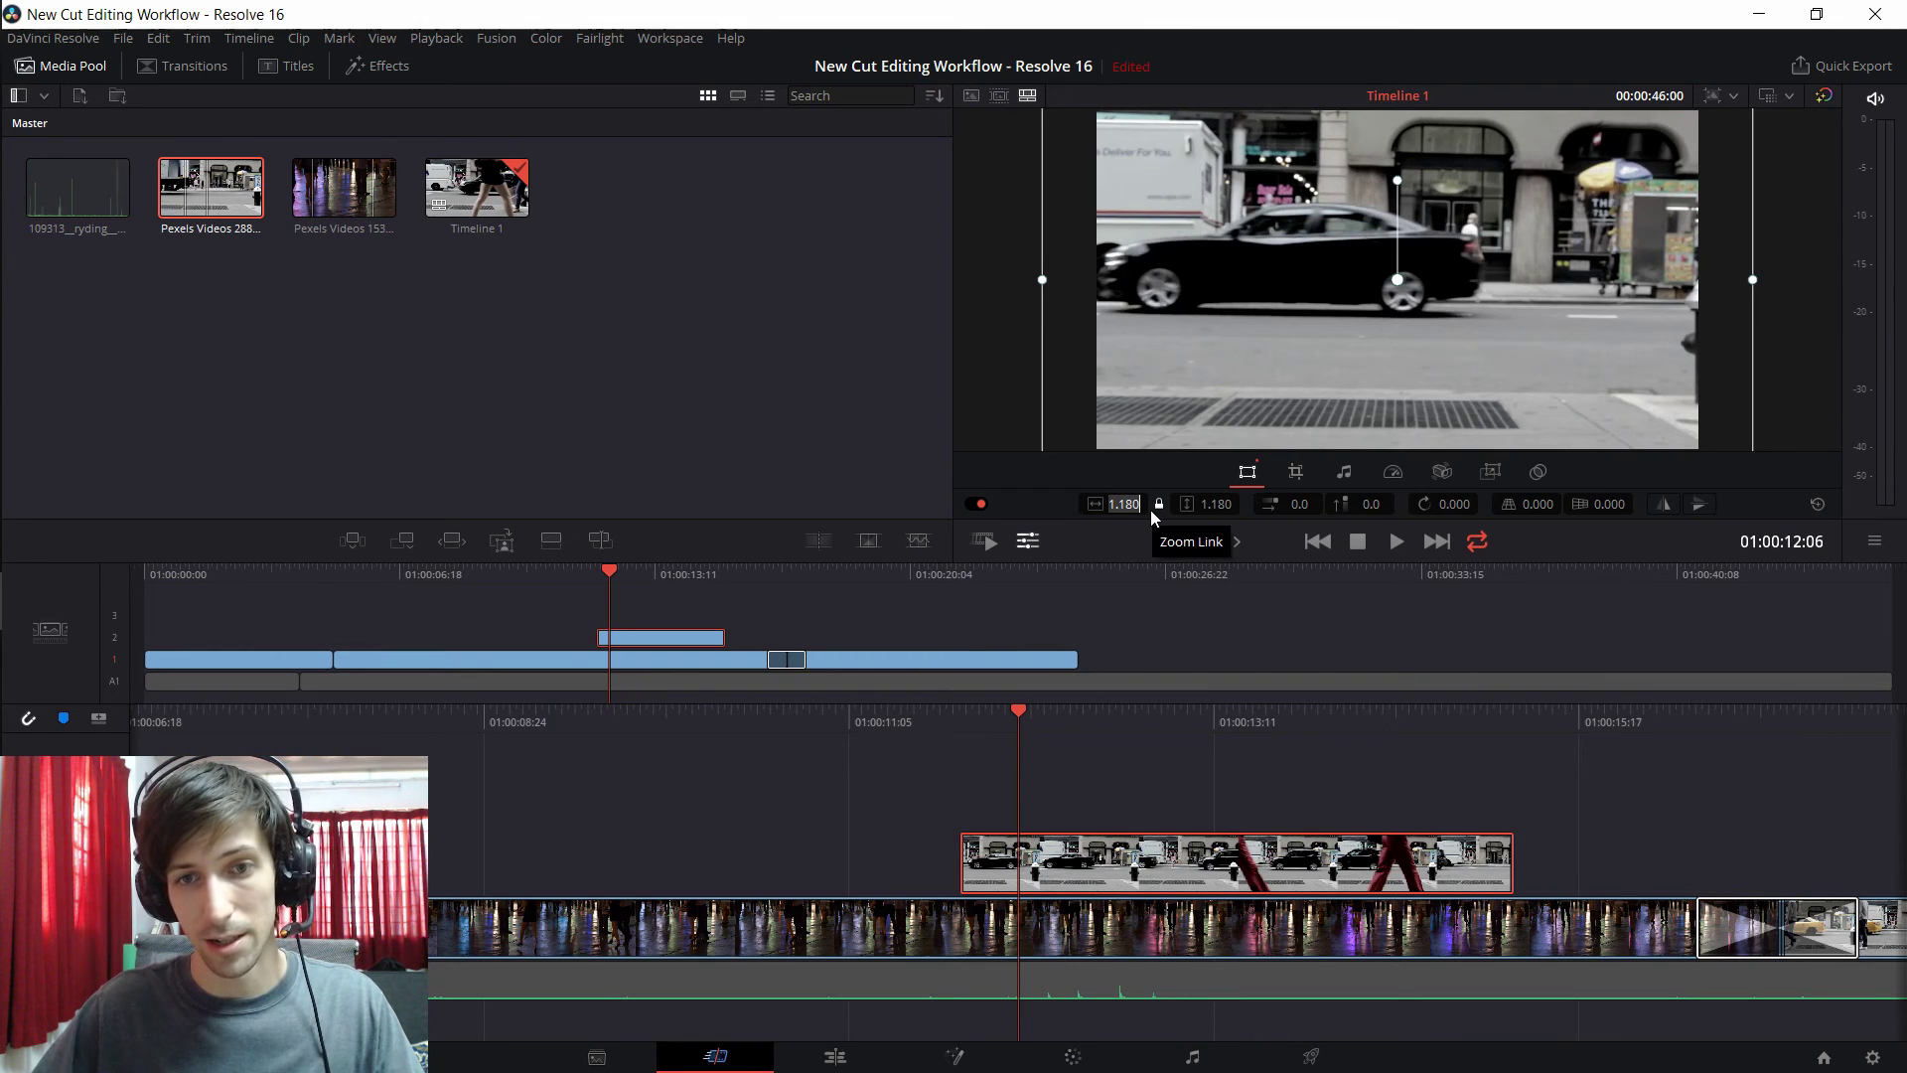
type("1.49")
key("Return")
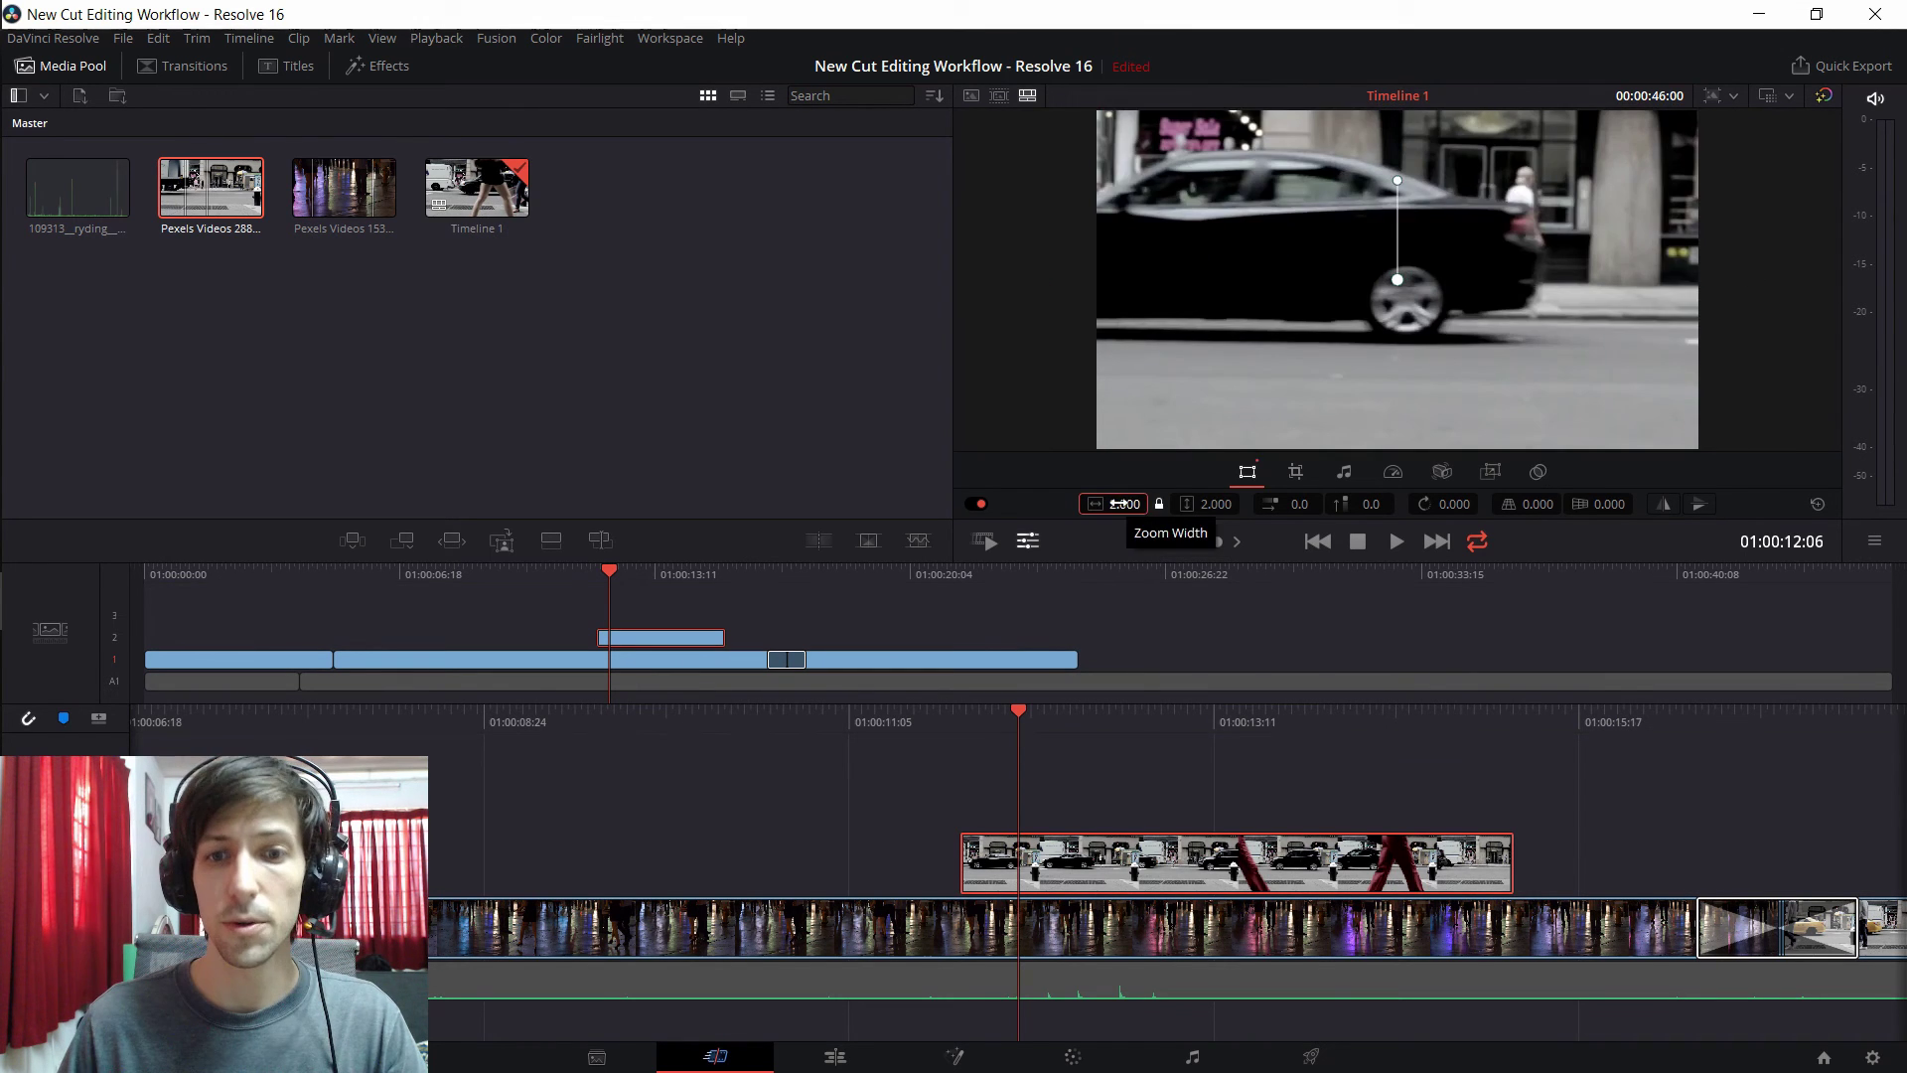
left_click_drag(1125, 504, 1104, 504)
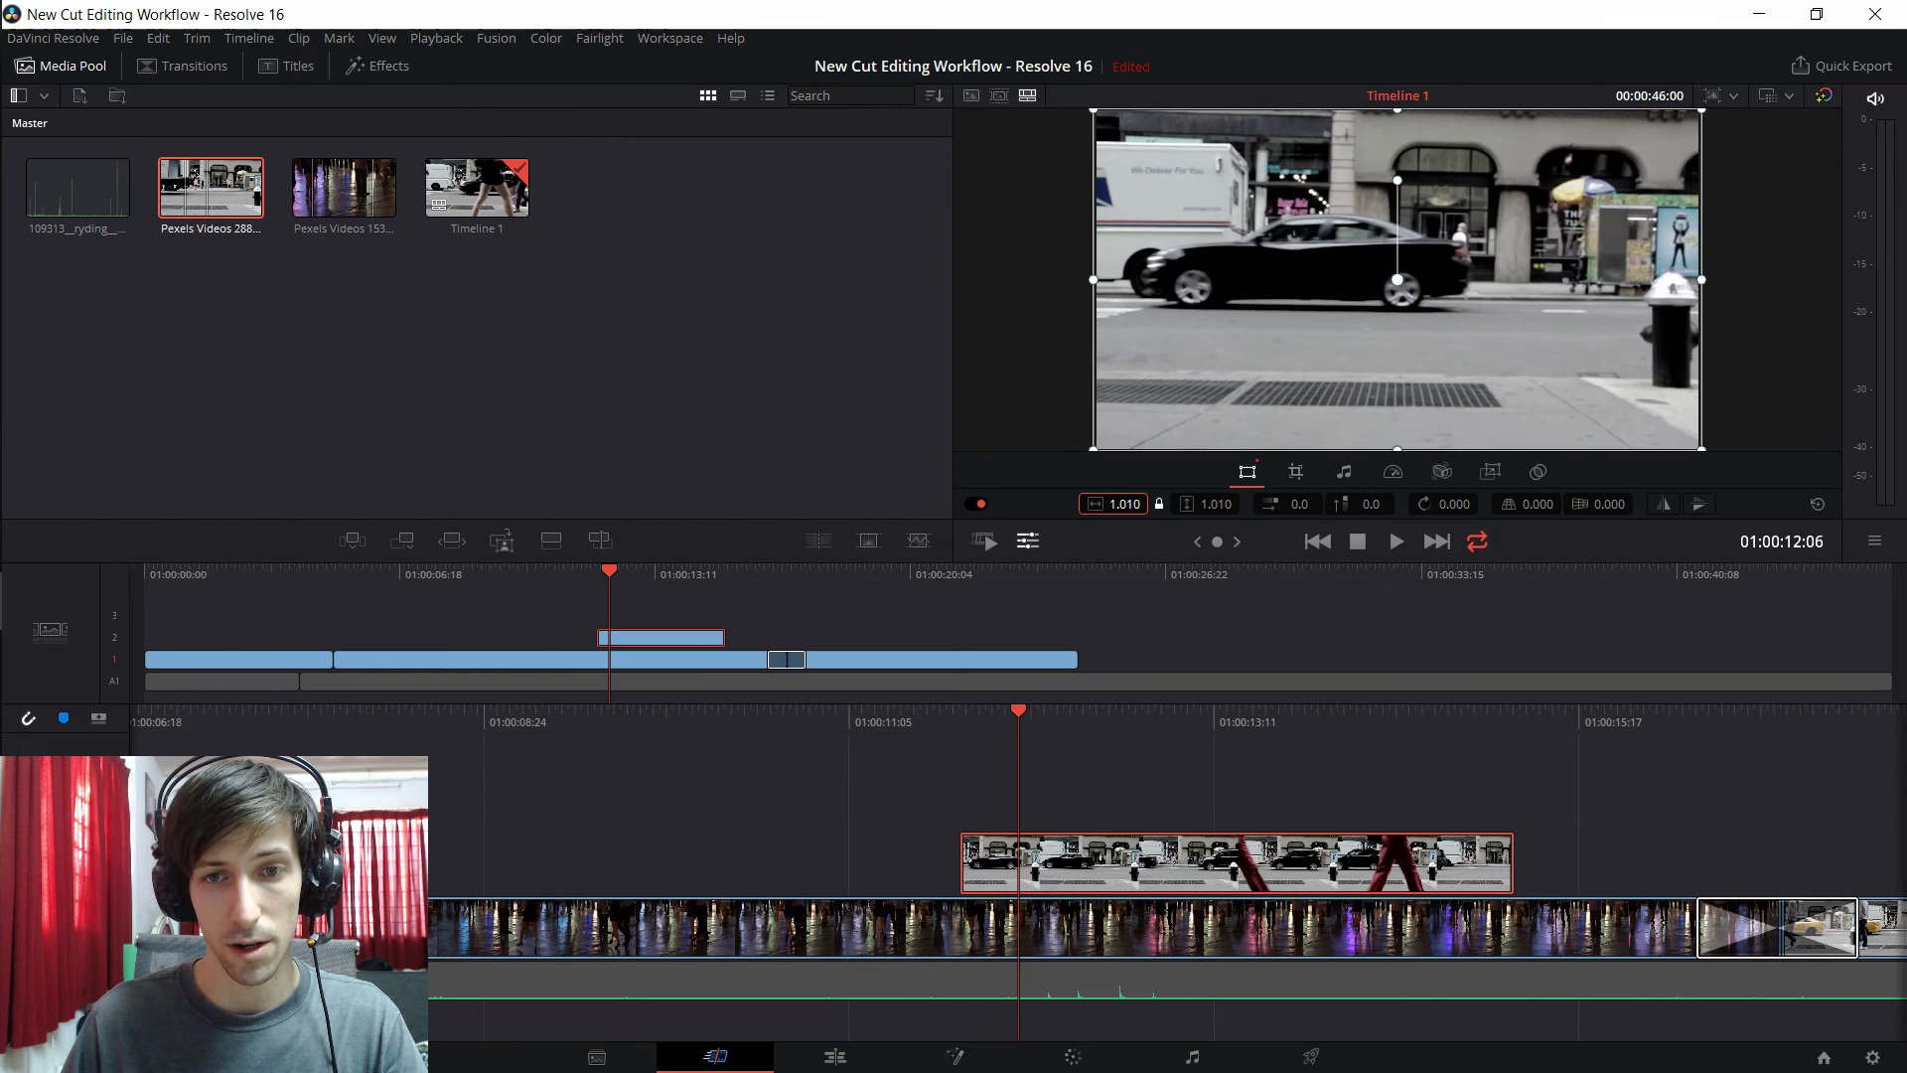
left_click(1123, 504)
type("1")
key("Return")
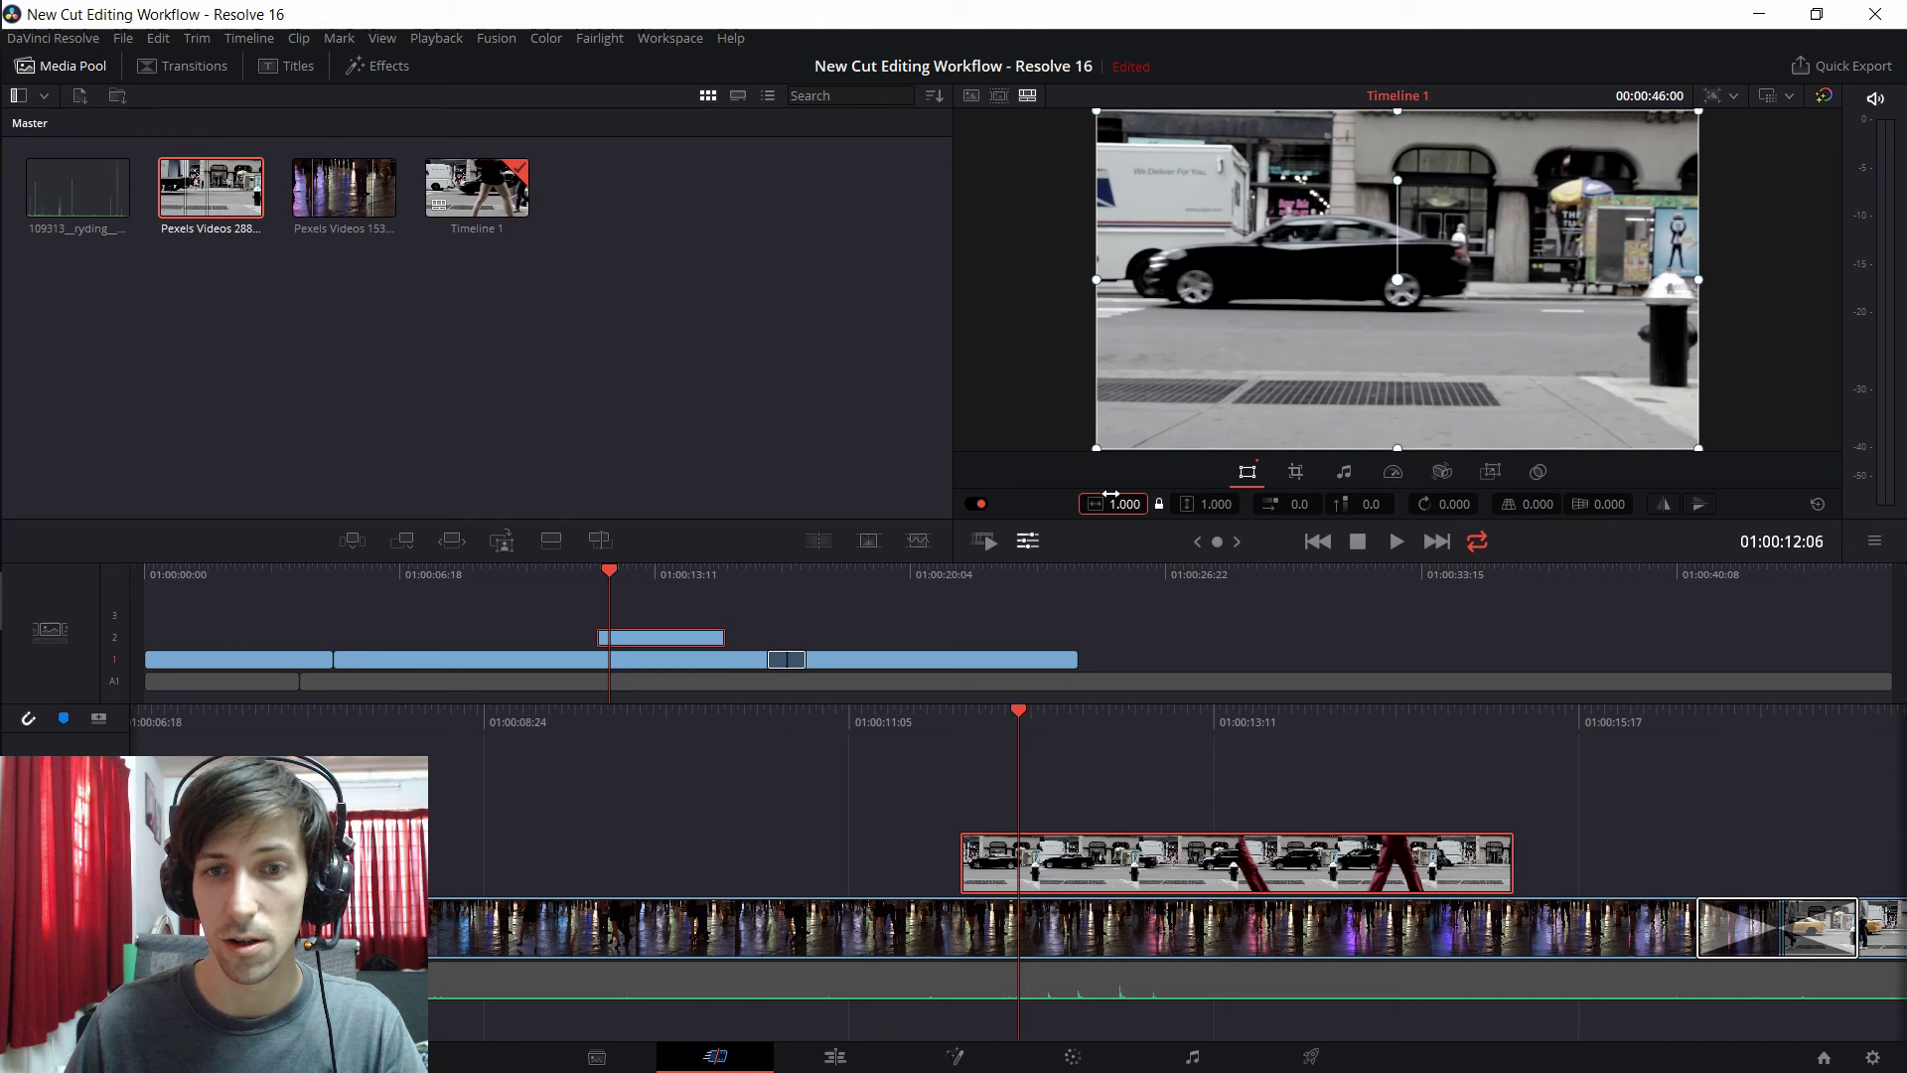
- Set the street overlay clip's speed to 2 so it runs 00:00:03:46, then play it back
left_click(1295, 475)
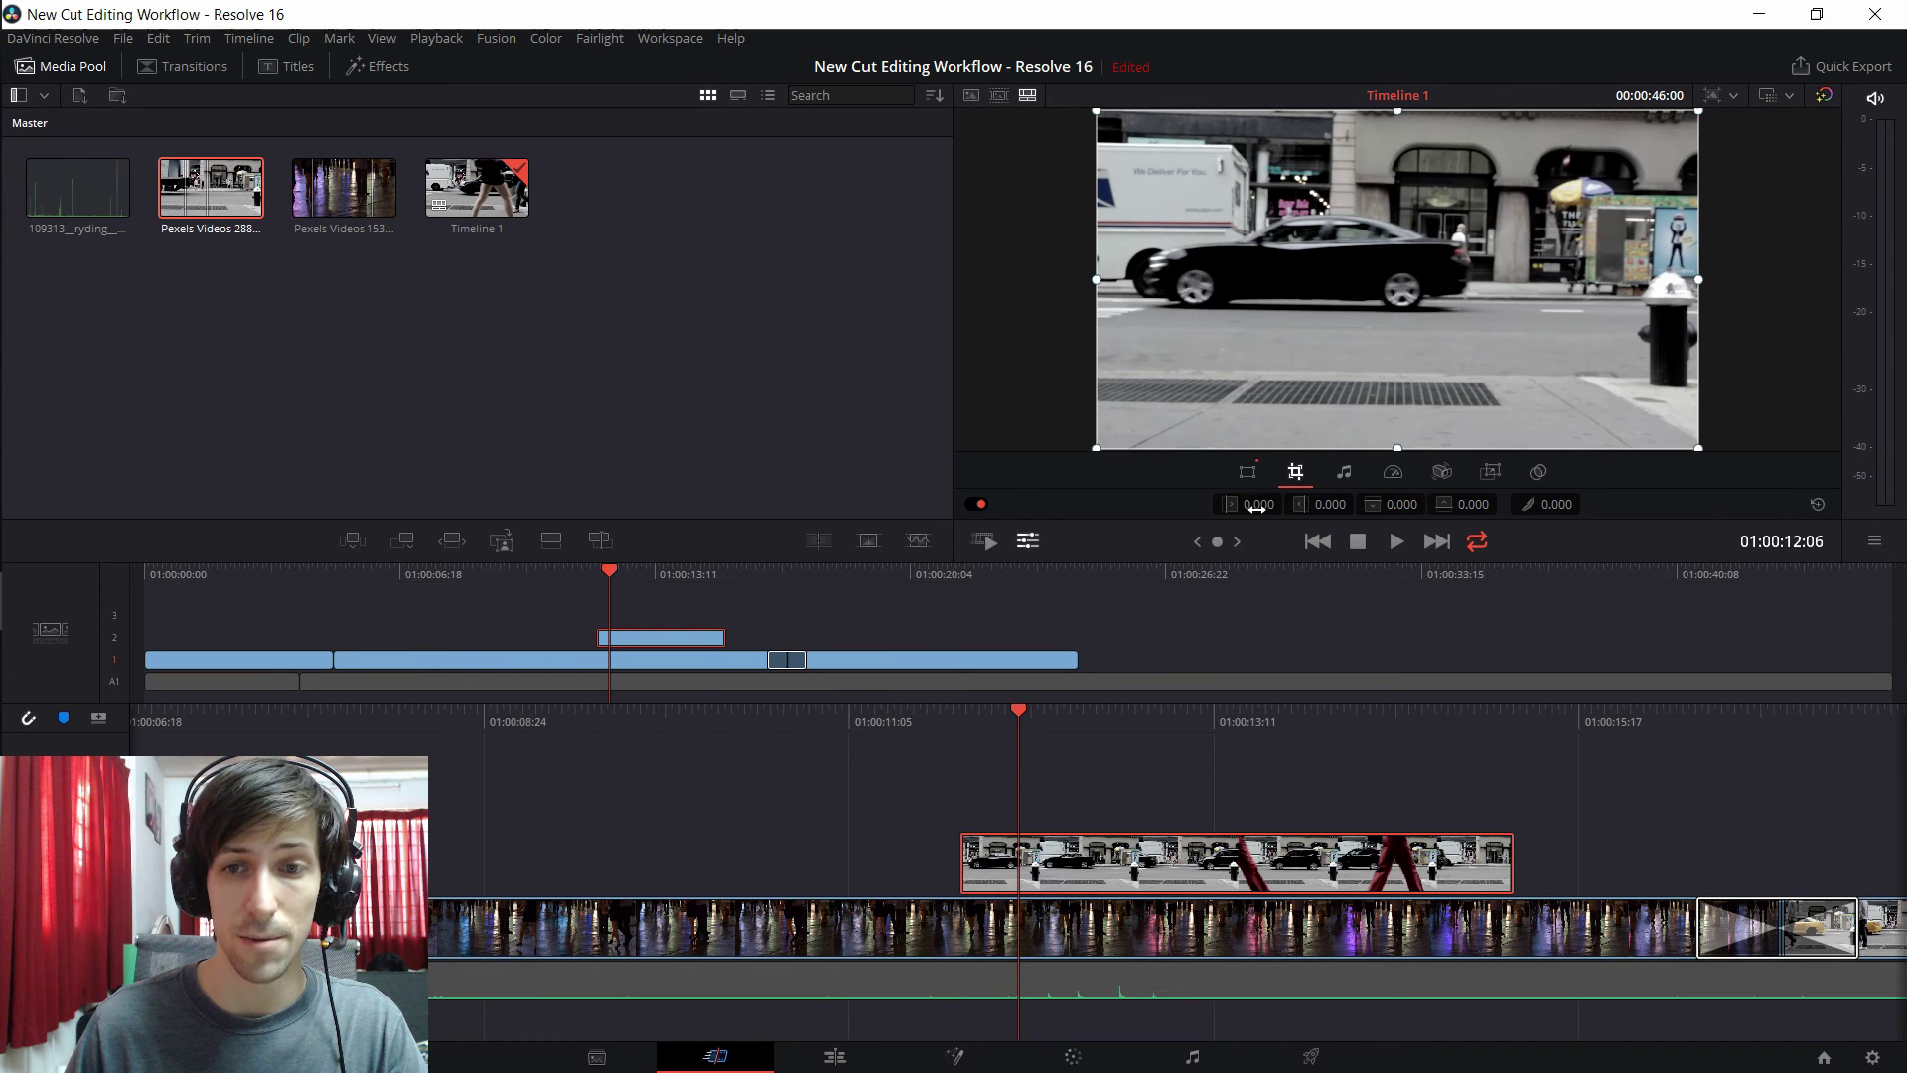
left_click(1394, 473)
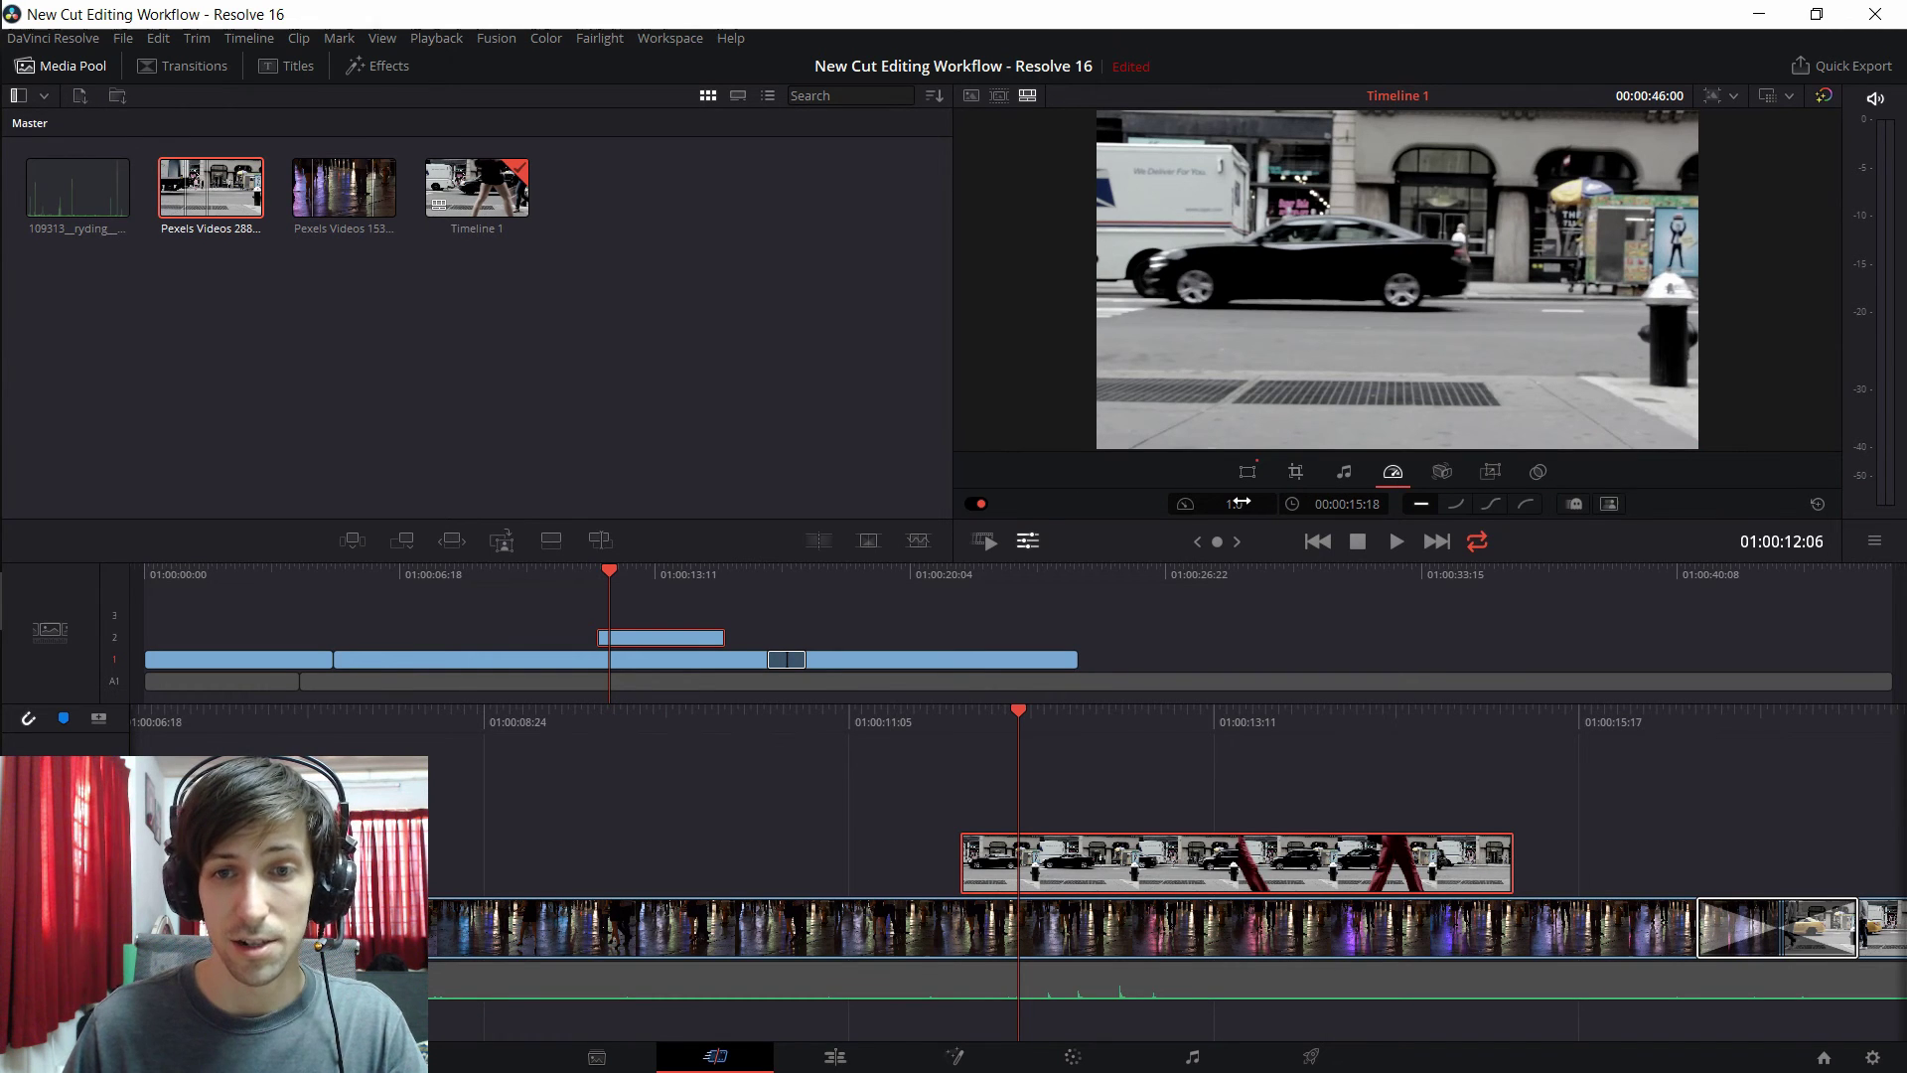
left_click(1240, 503)
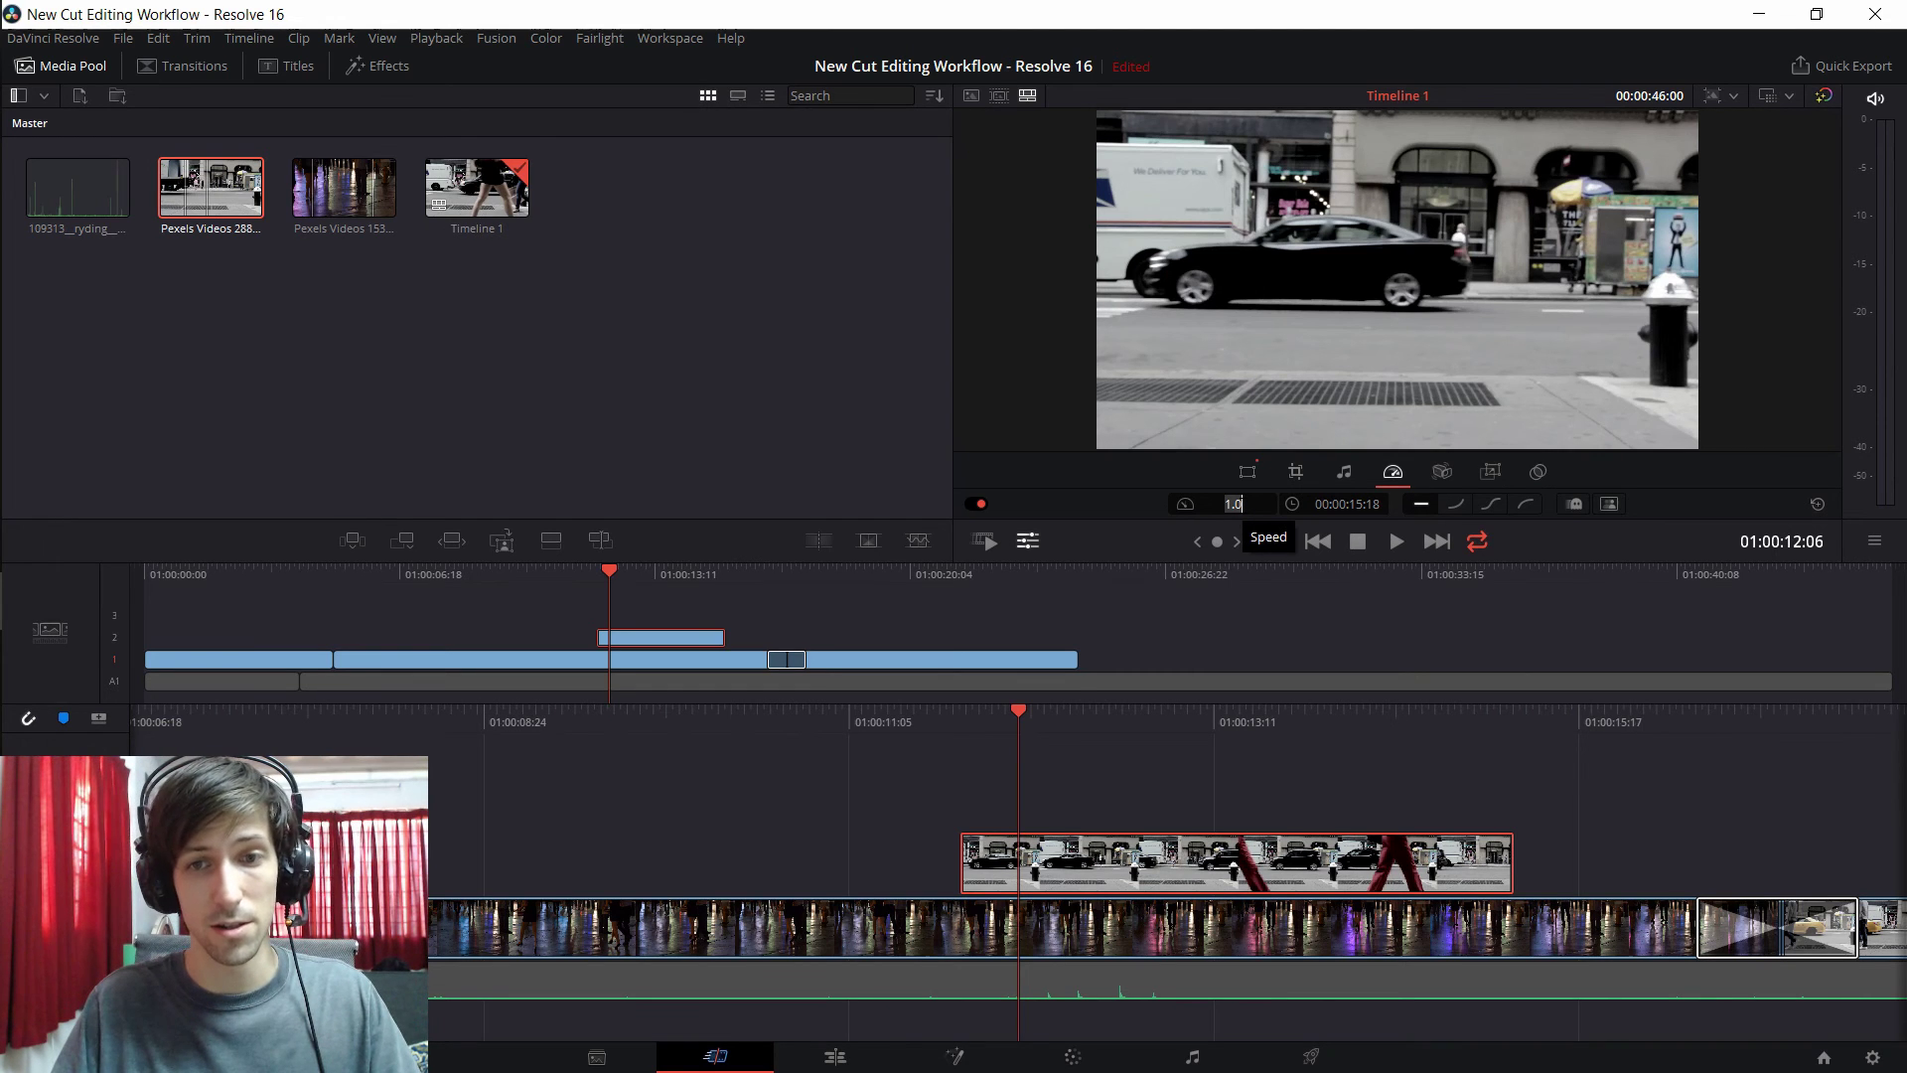
type("2")
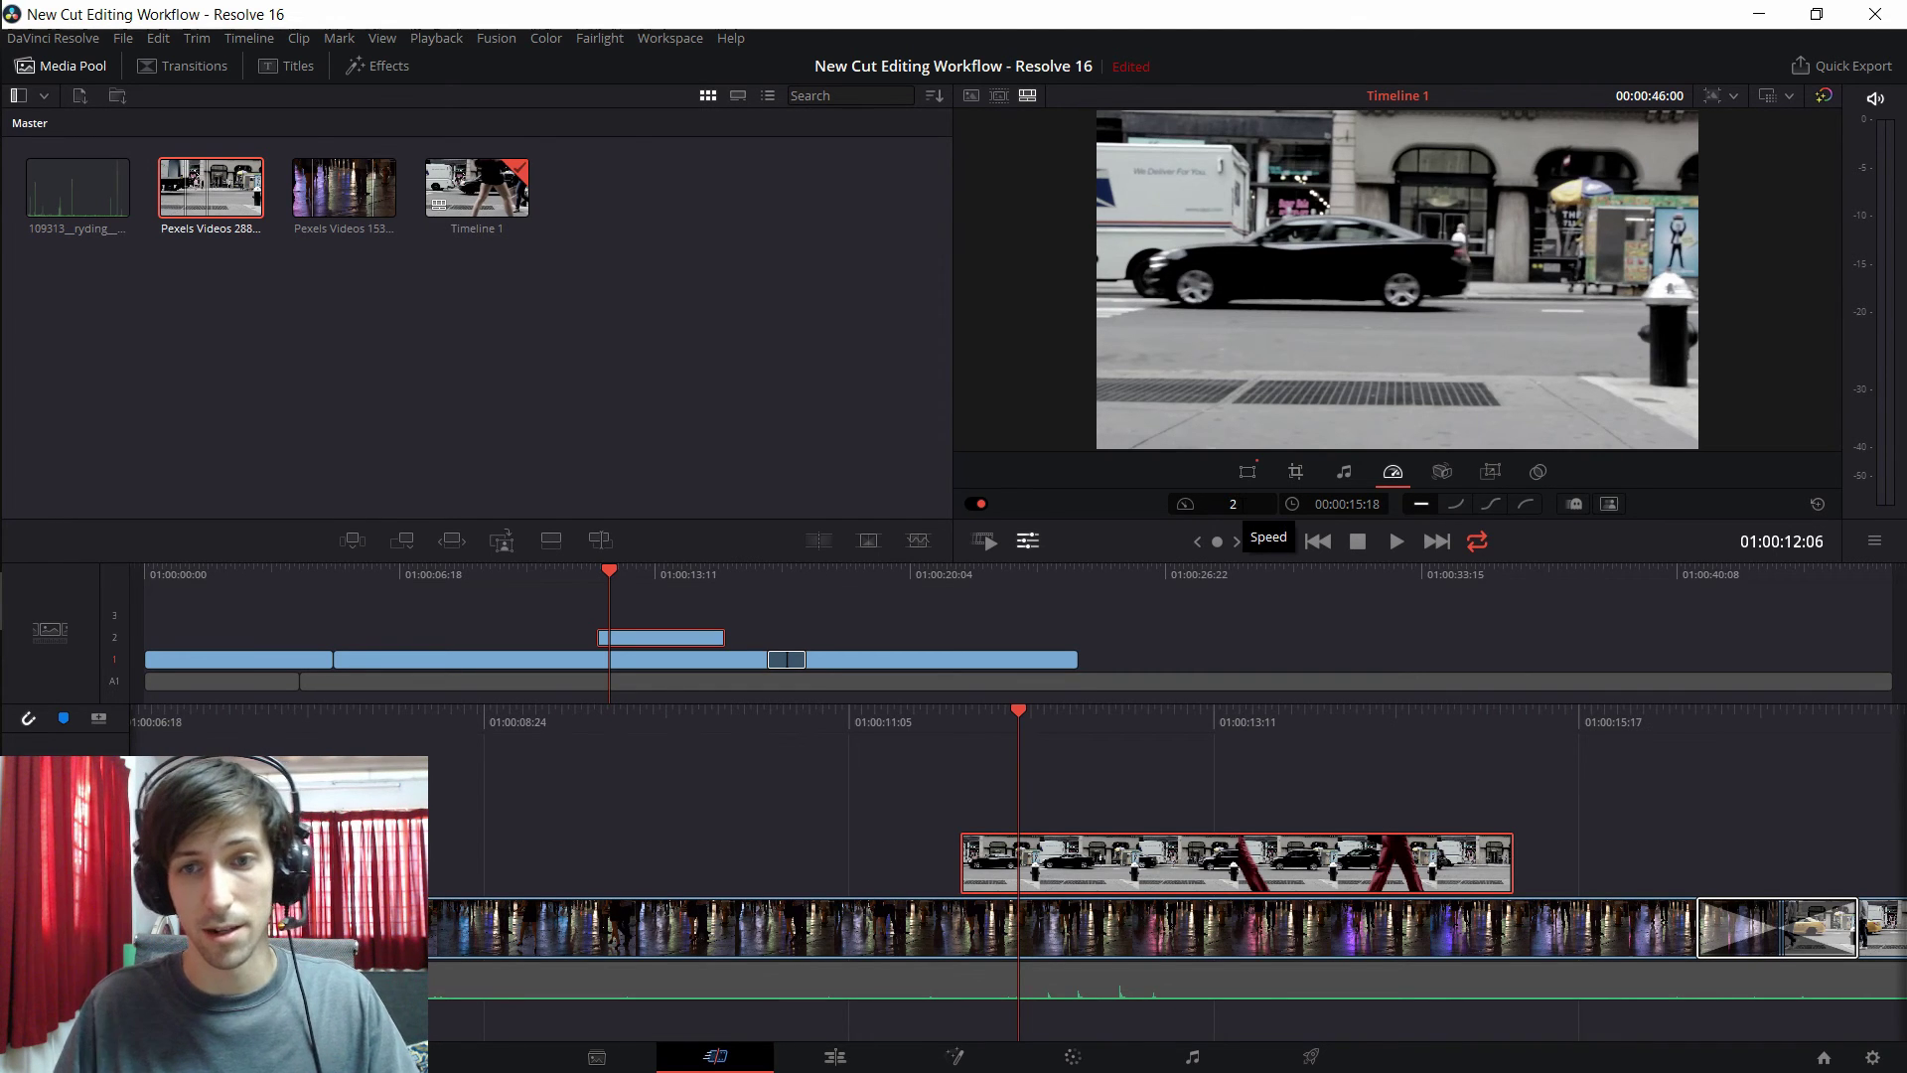
key("Return")
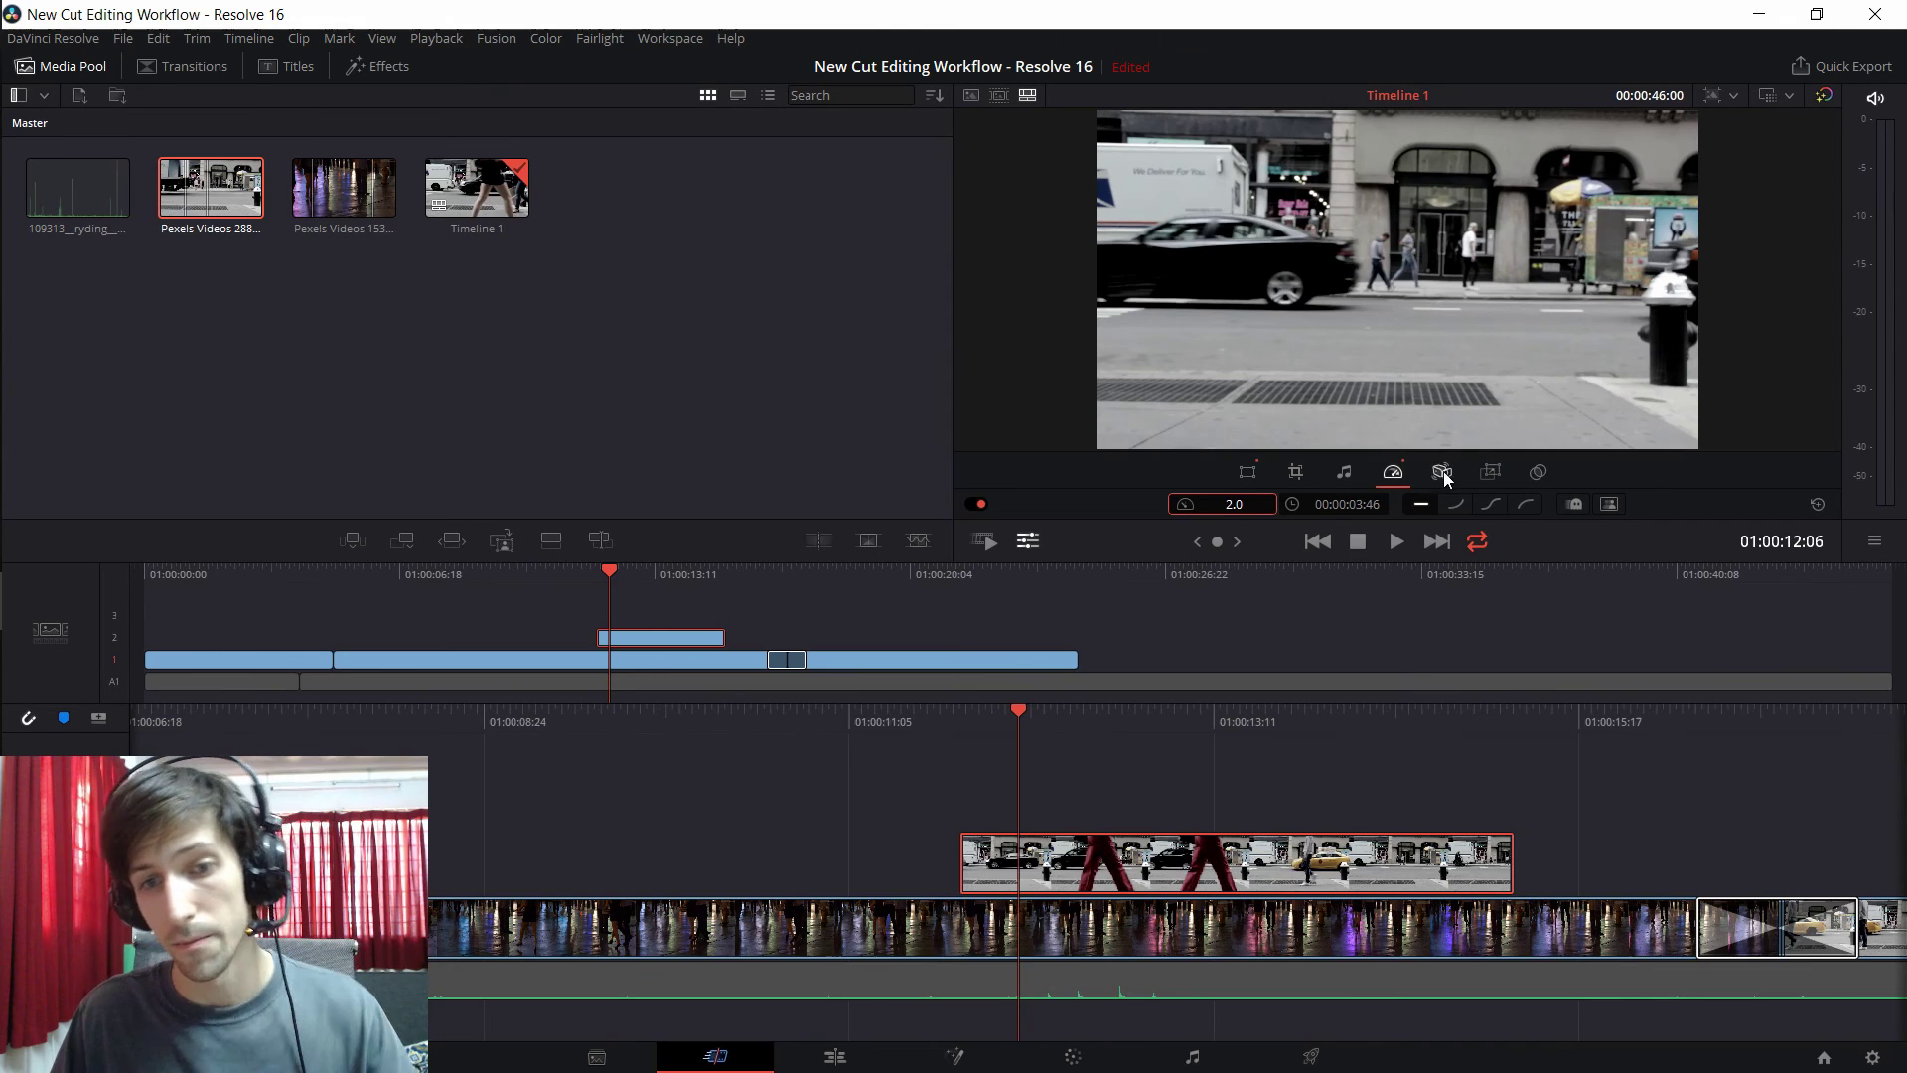
key("space")
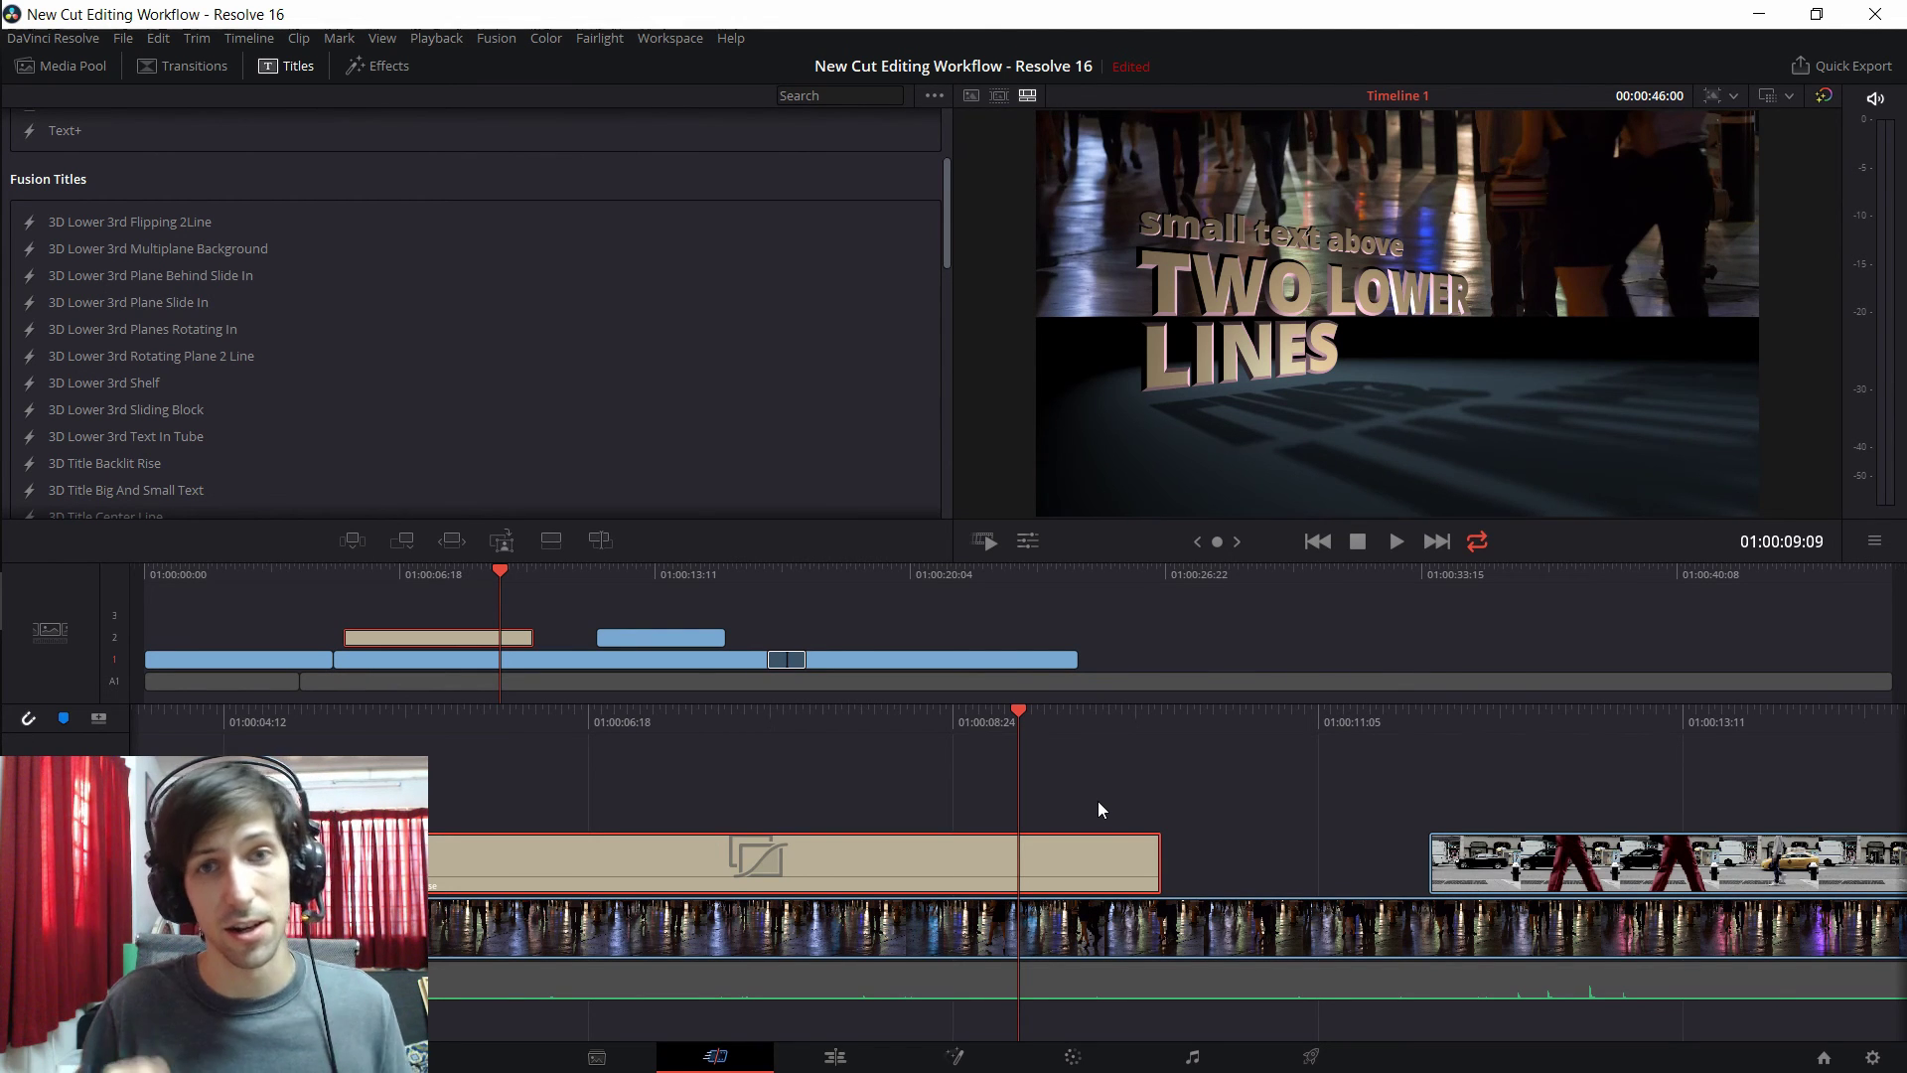
- Switch to the Edit page to work with the 3D Title Backlit Rise title on V2
left_click(839, 1058)
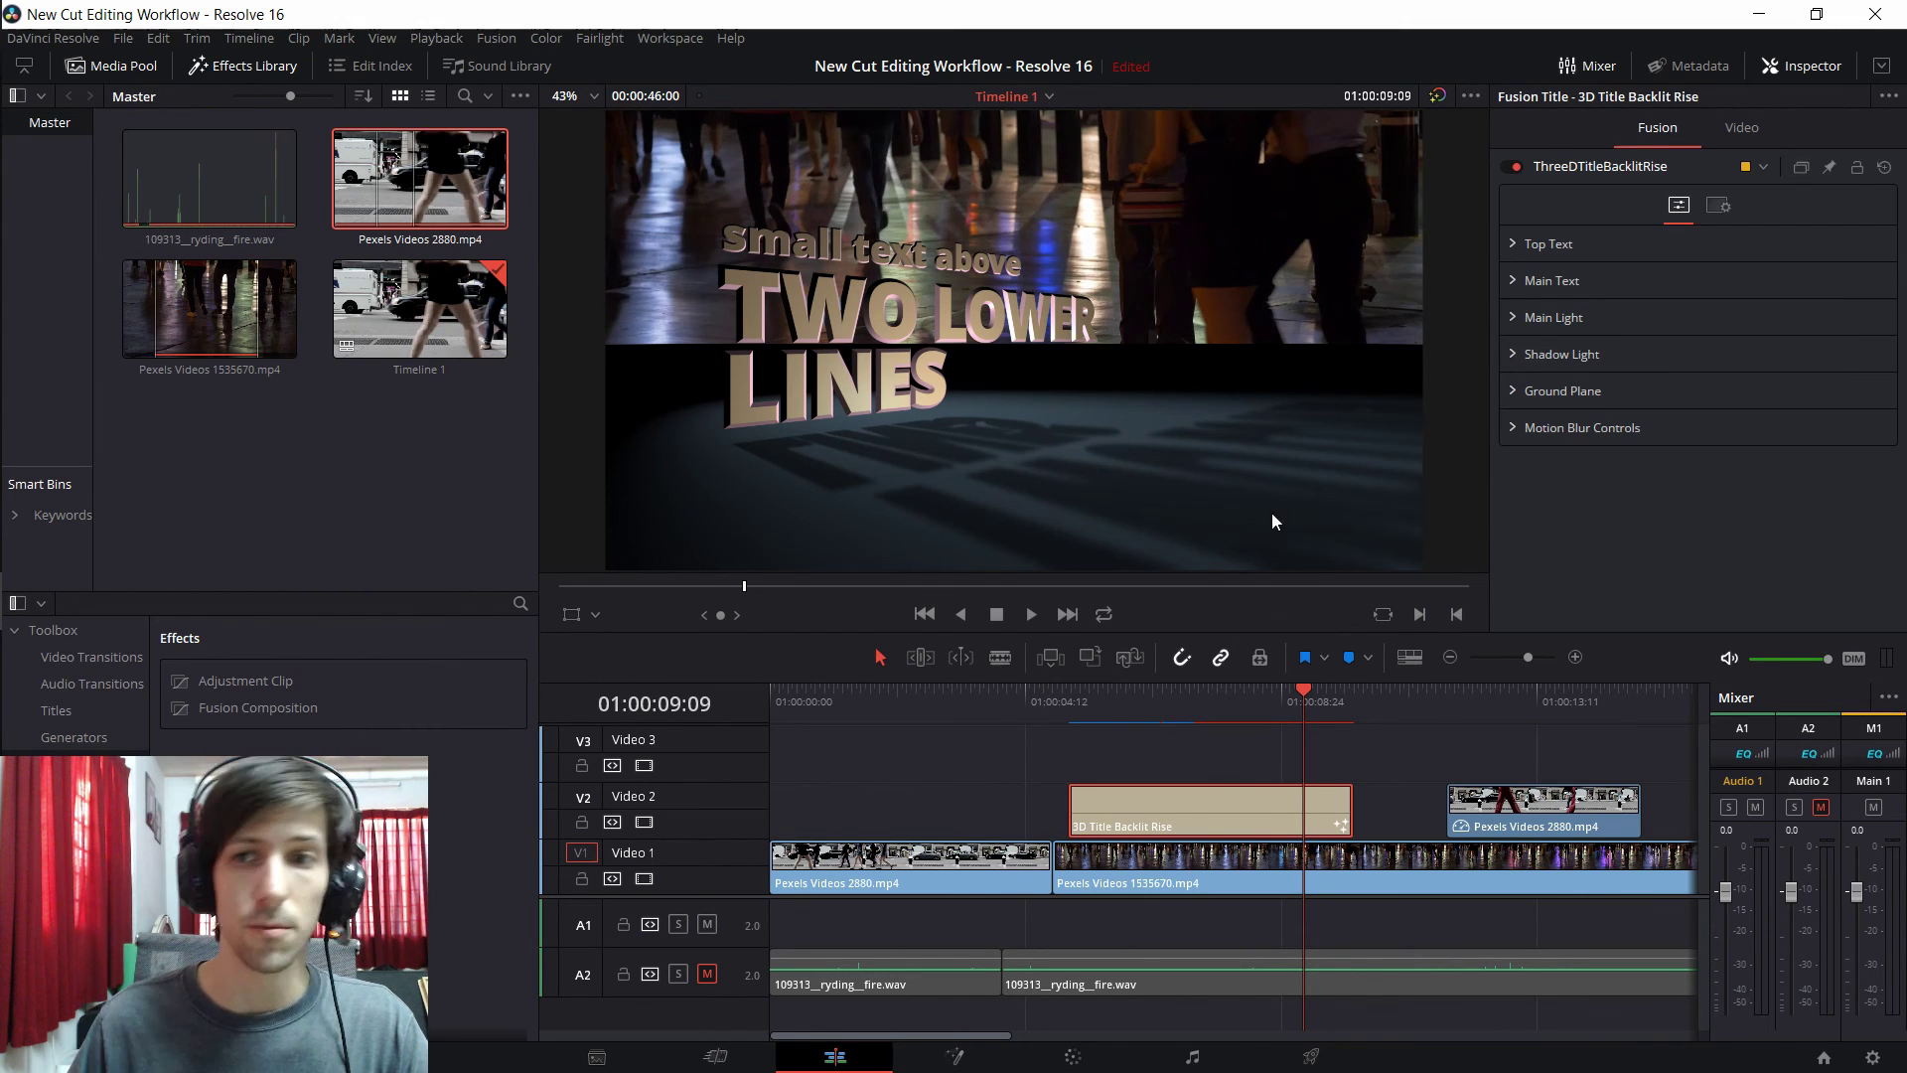
- Replace the title's top text with 'Tutorial'
left_click(1512, 243)
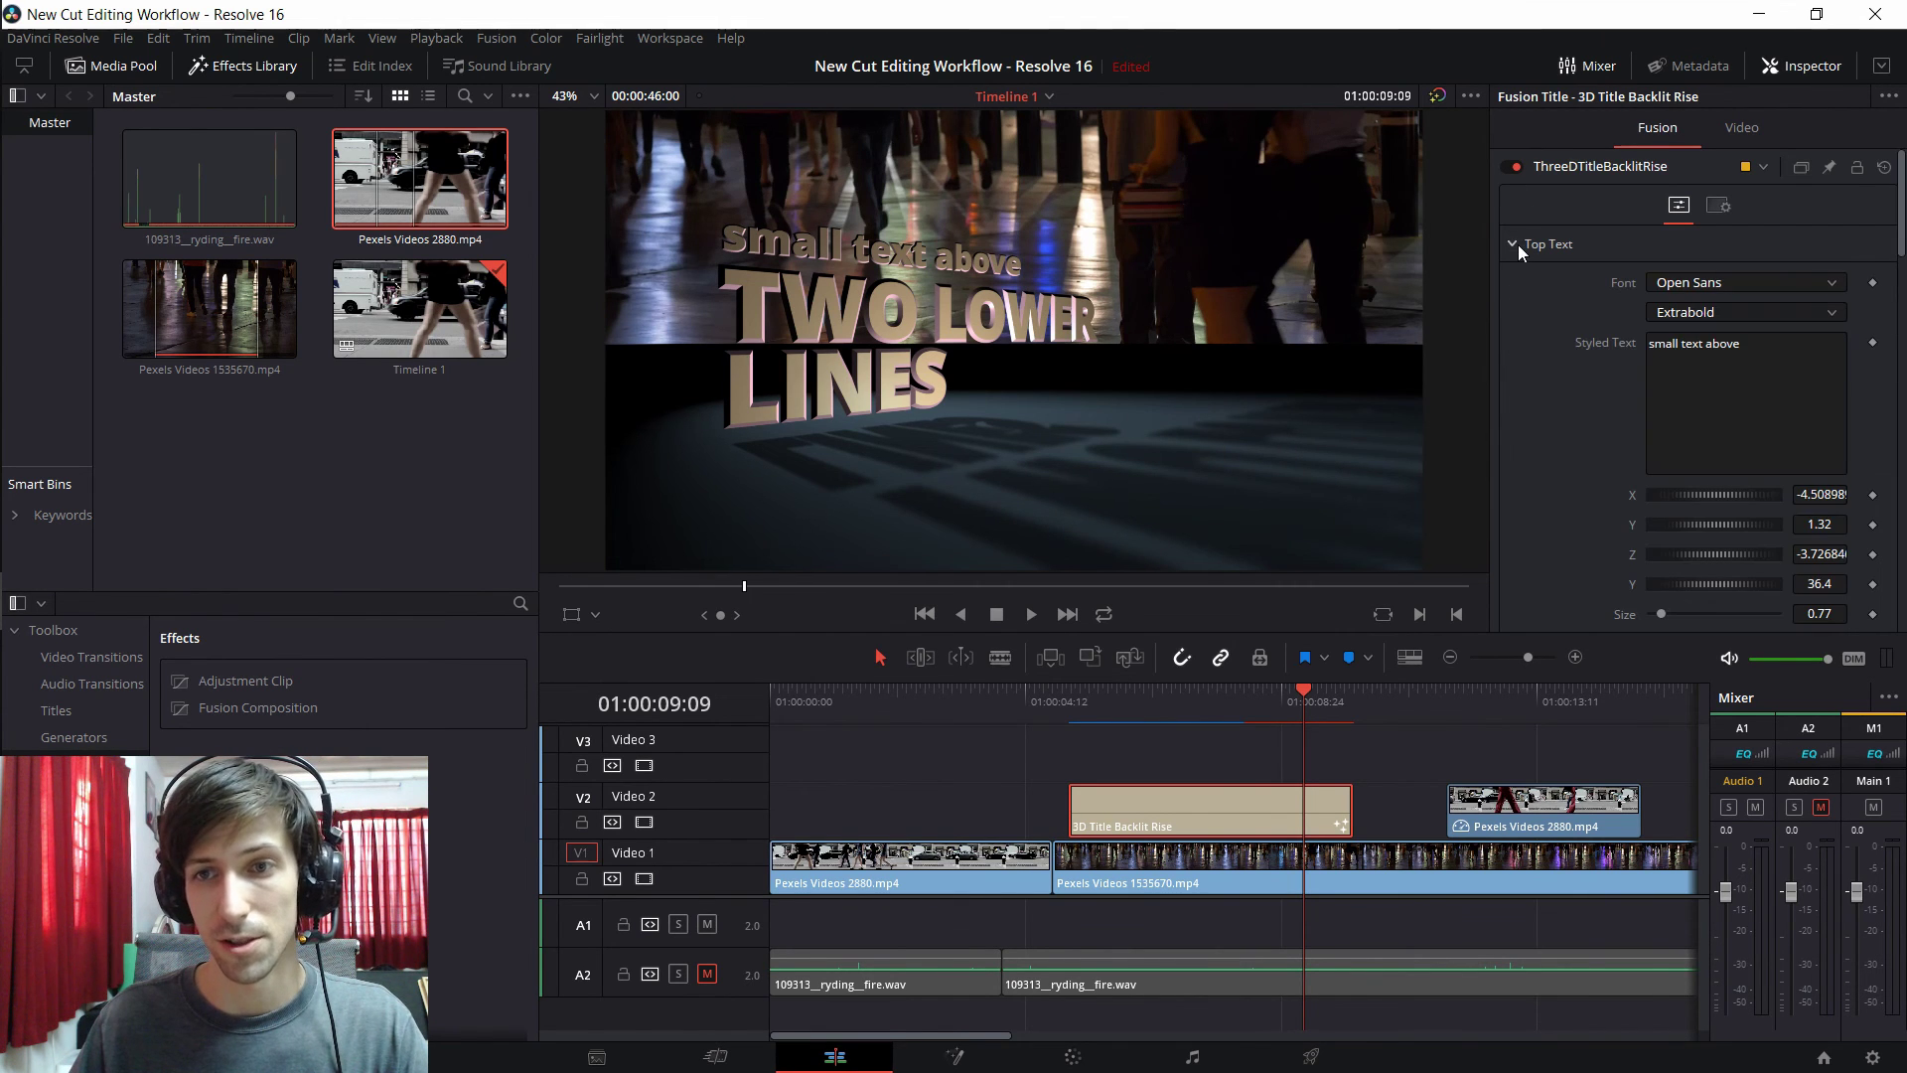
scroll(1552, 272, "down", 2)
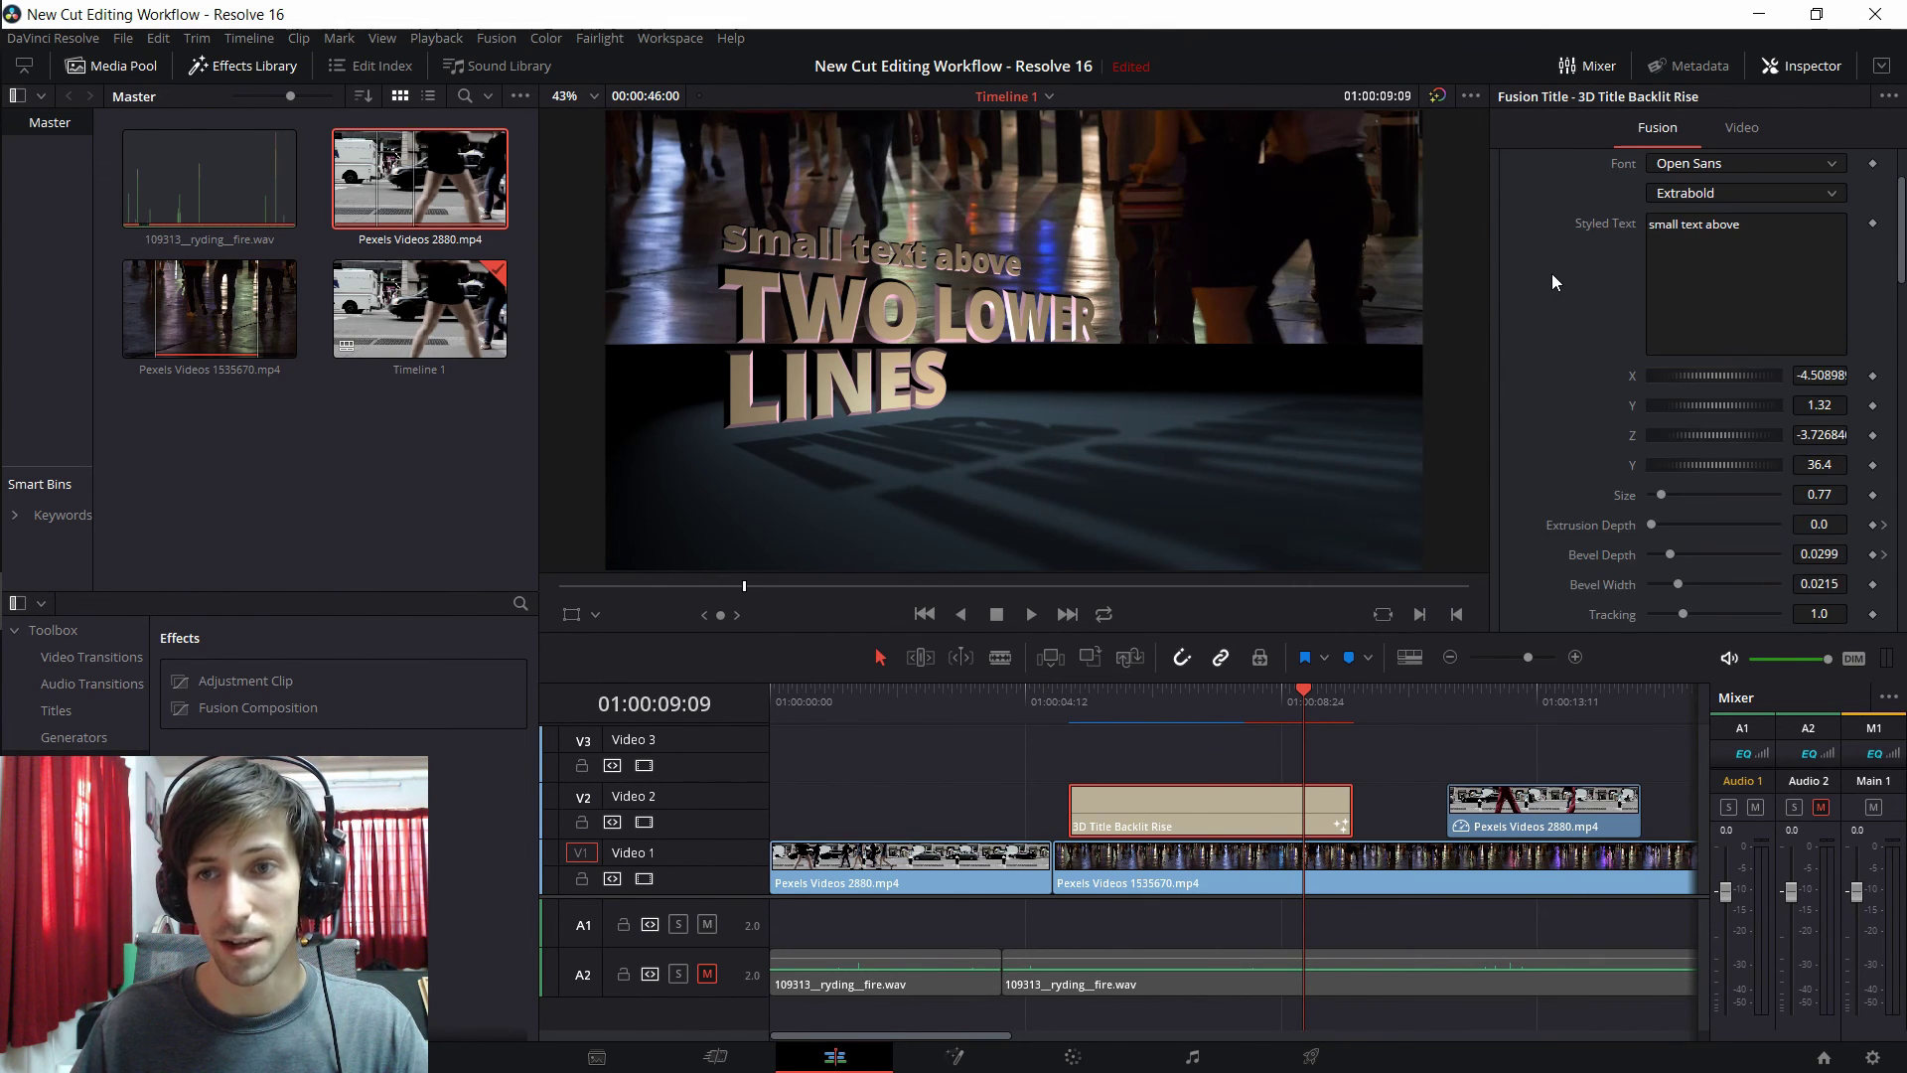
left_click(1745, 244)
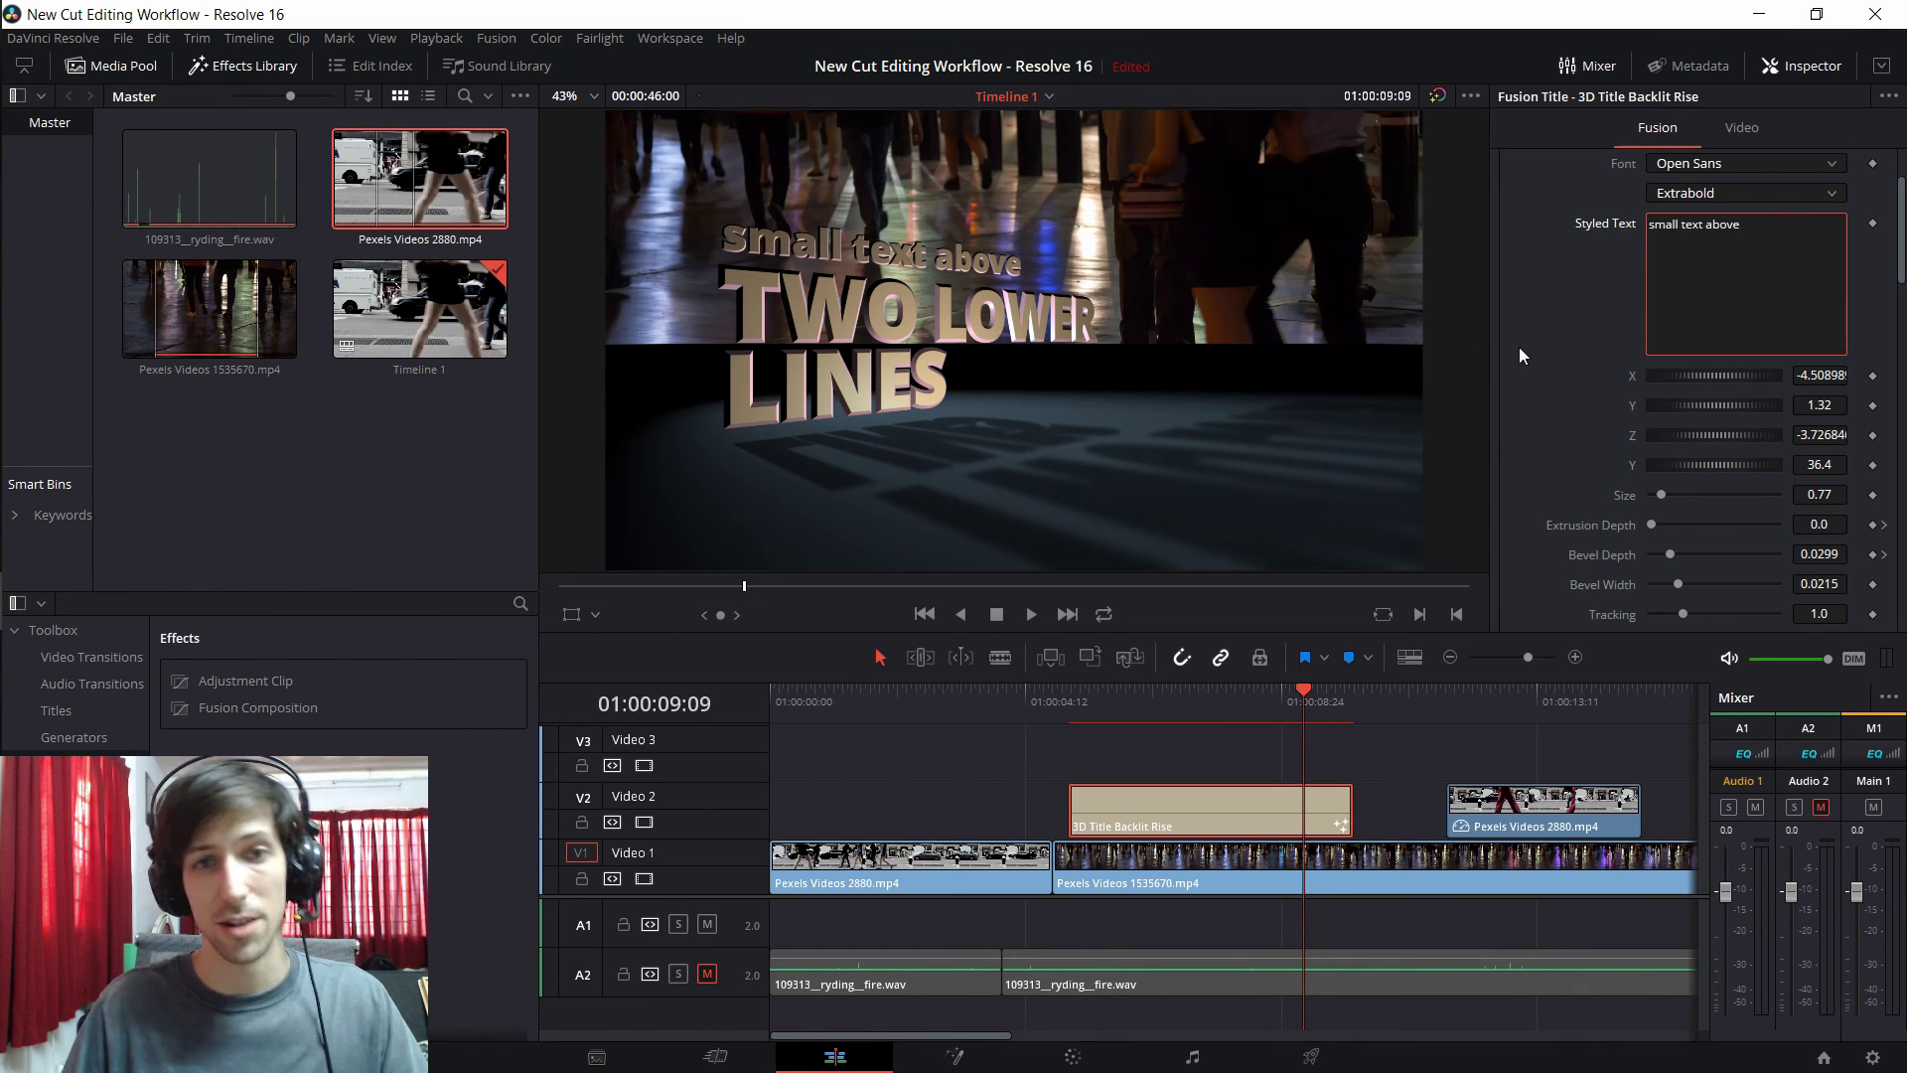
key("ctrl+a")
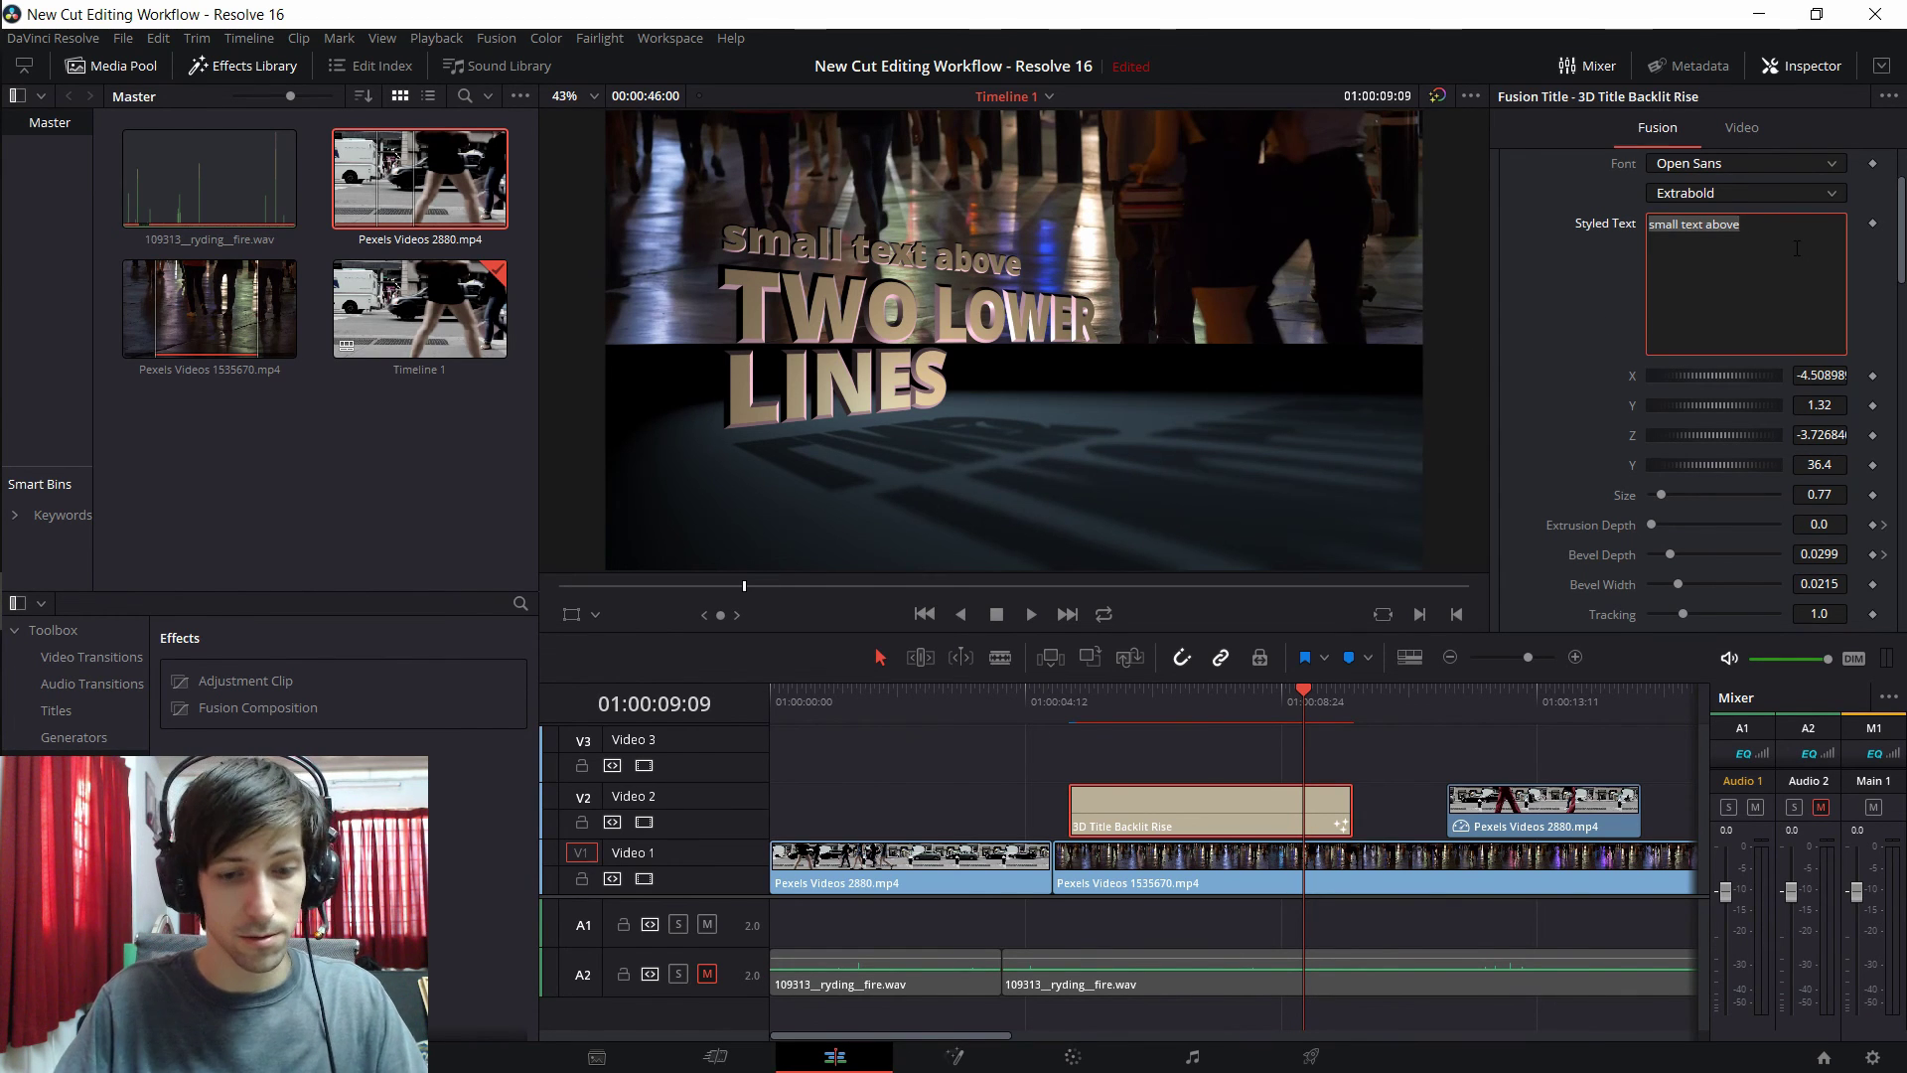
type("Tutorial")
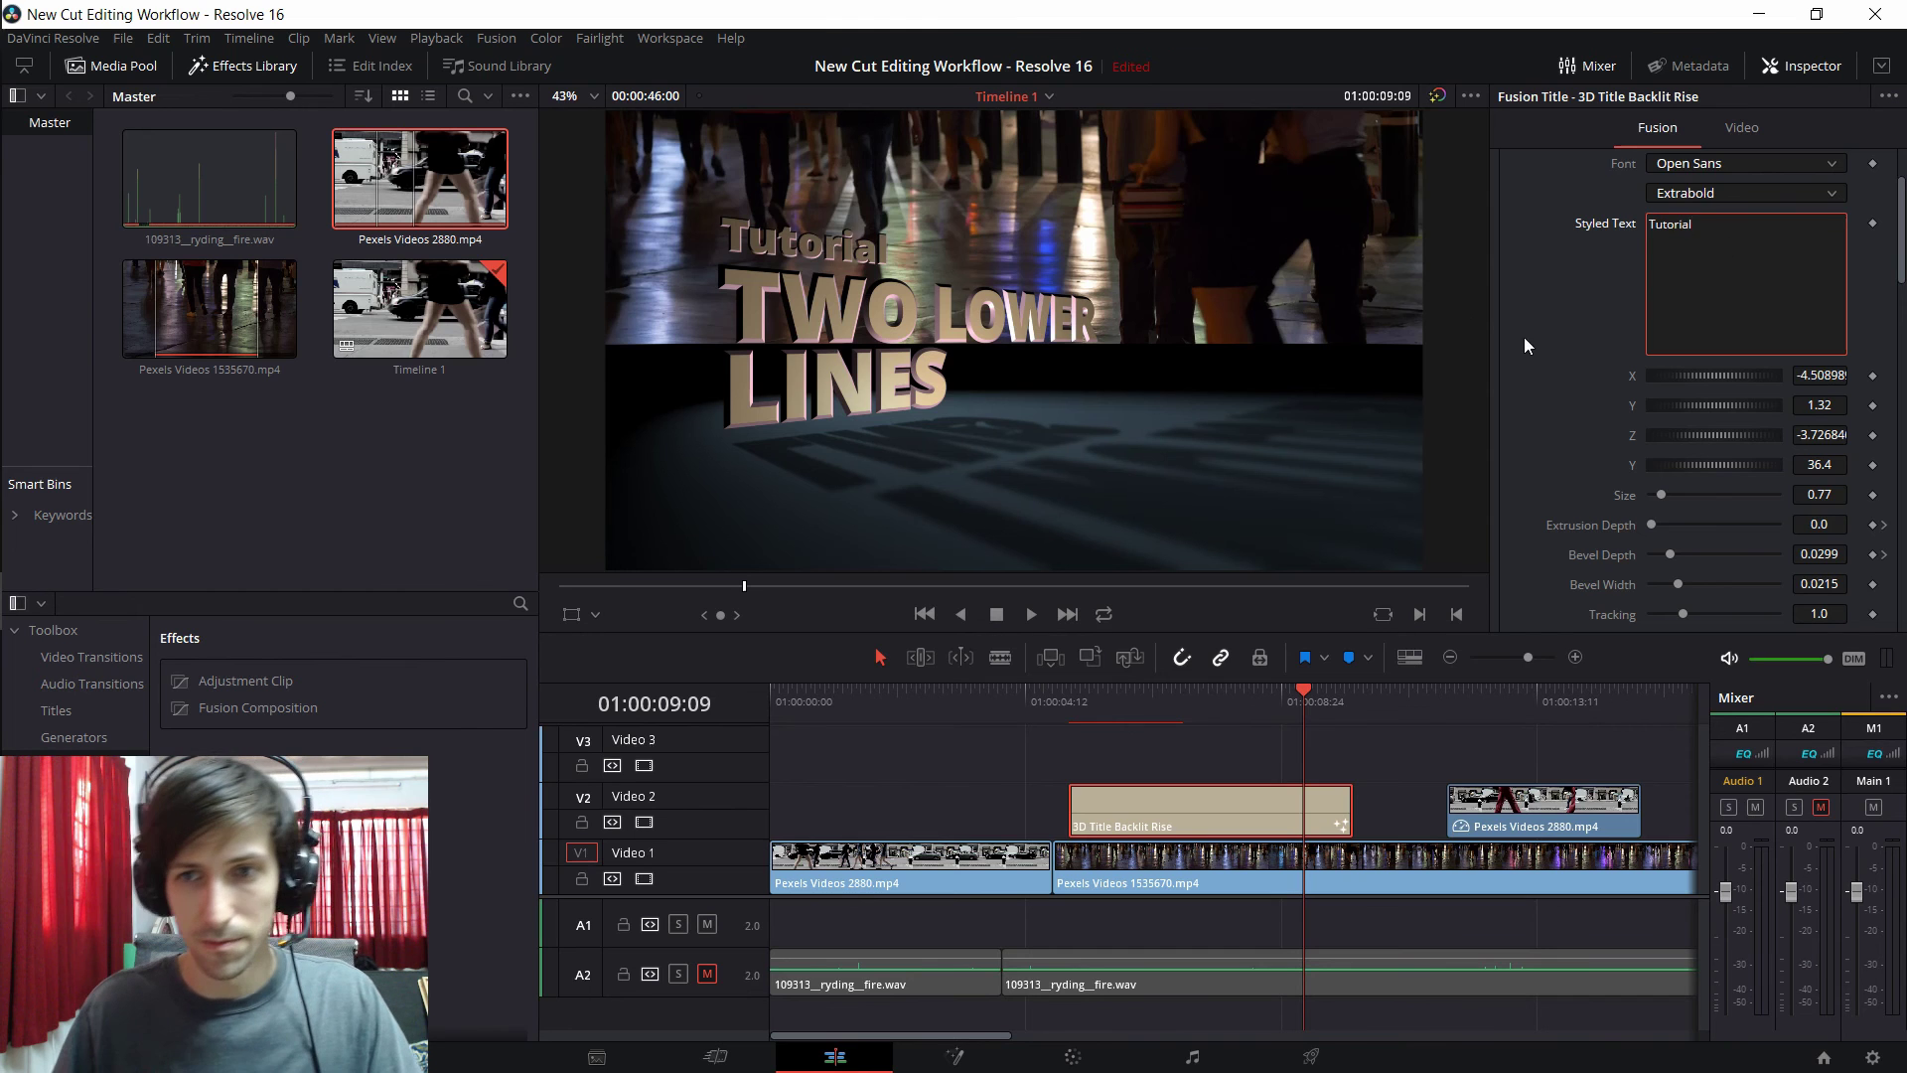
- Replace the title's main text with 'Davinci Resolve 16' and select the title clip
scroll(1529, 338, "down", 10)
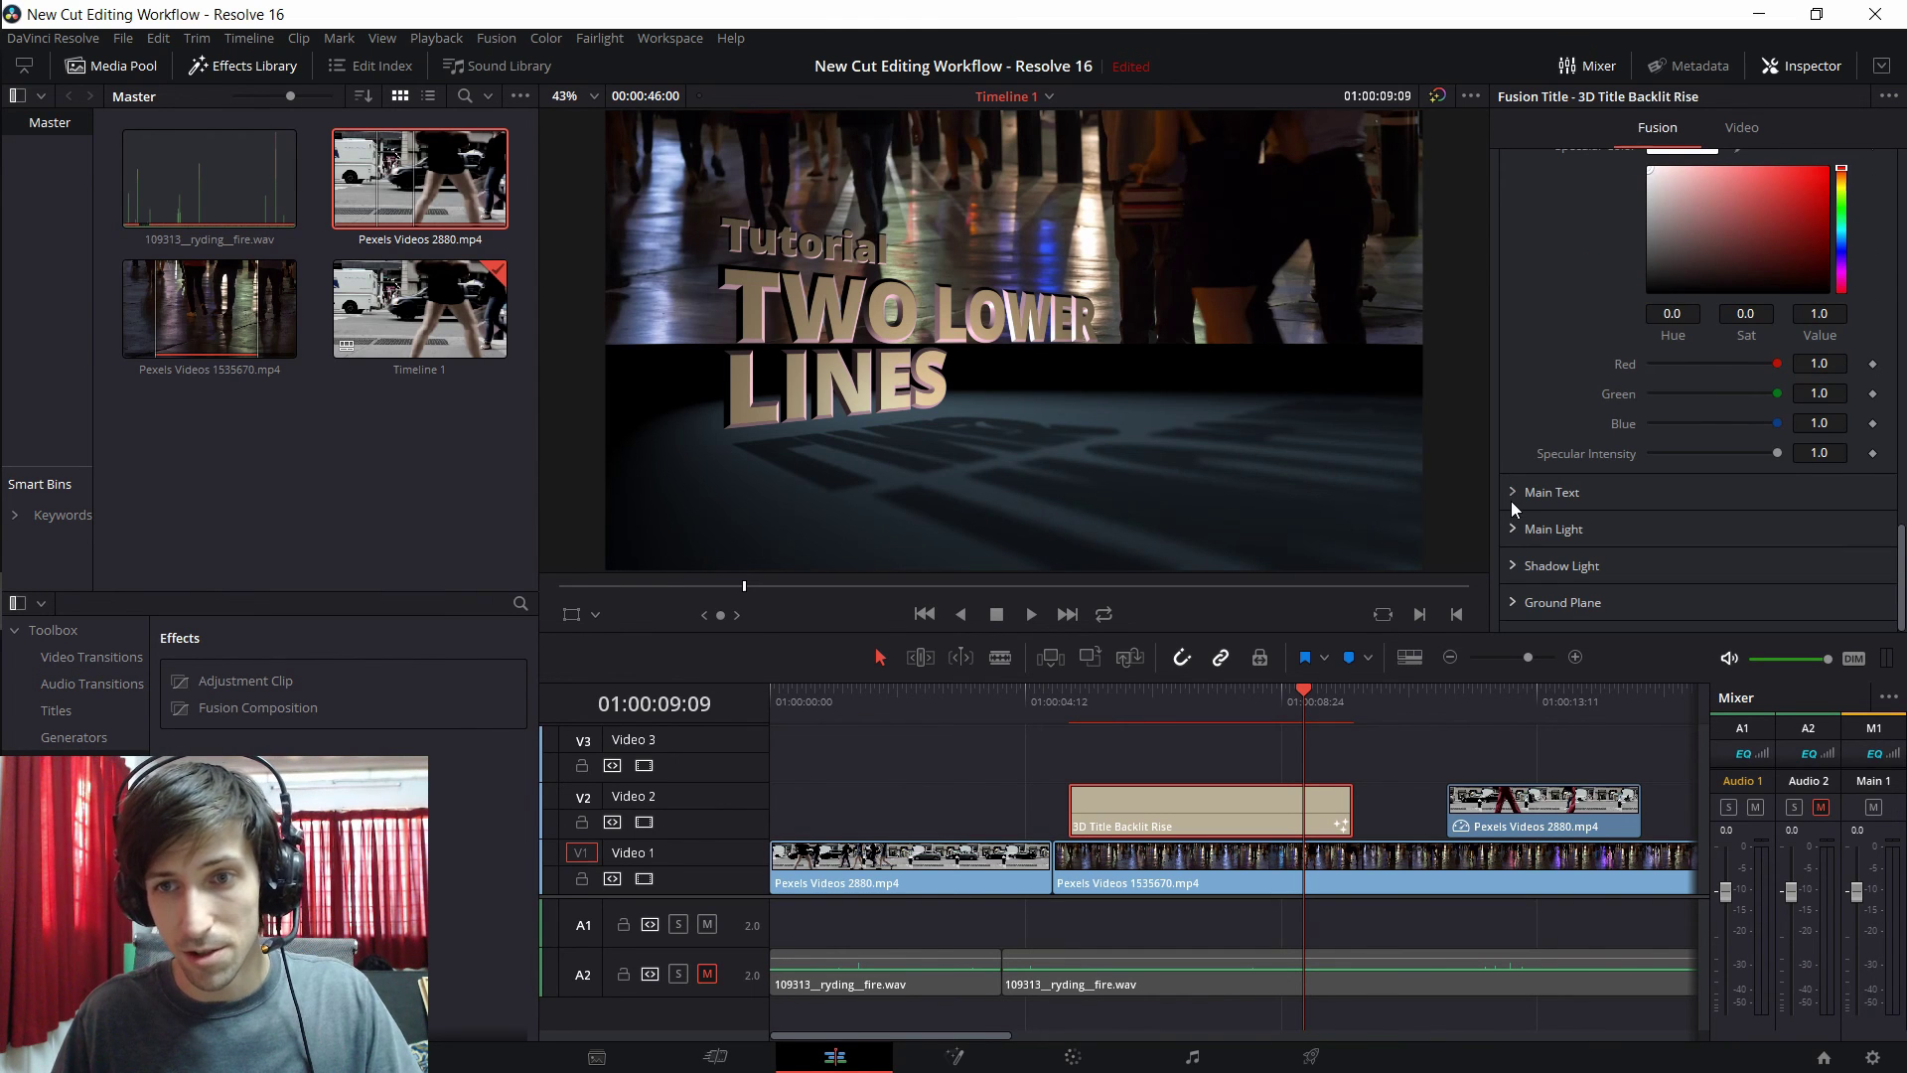
left_click(1512, 502)
left_click(1751, 612)
key("ctrl+a")
type("Da")
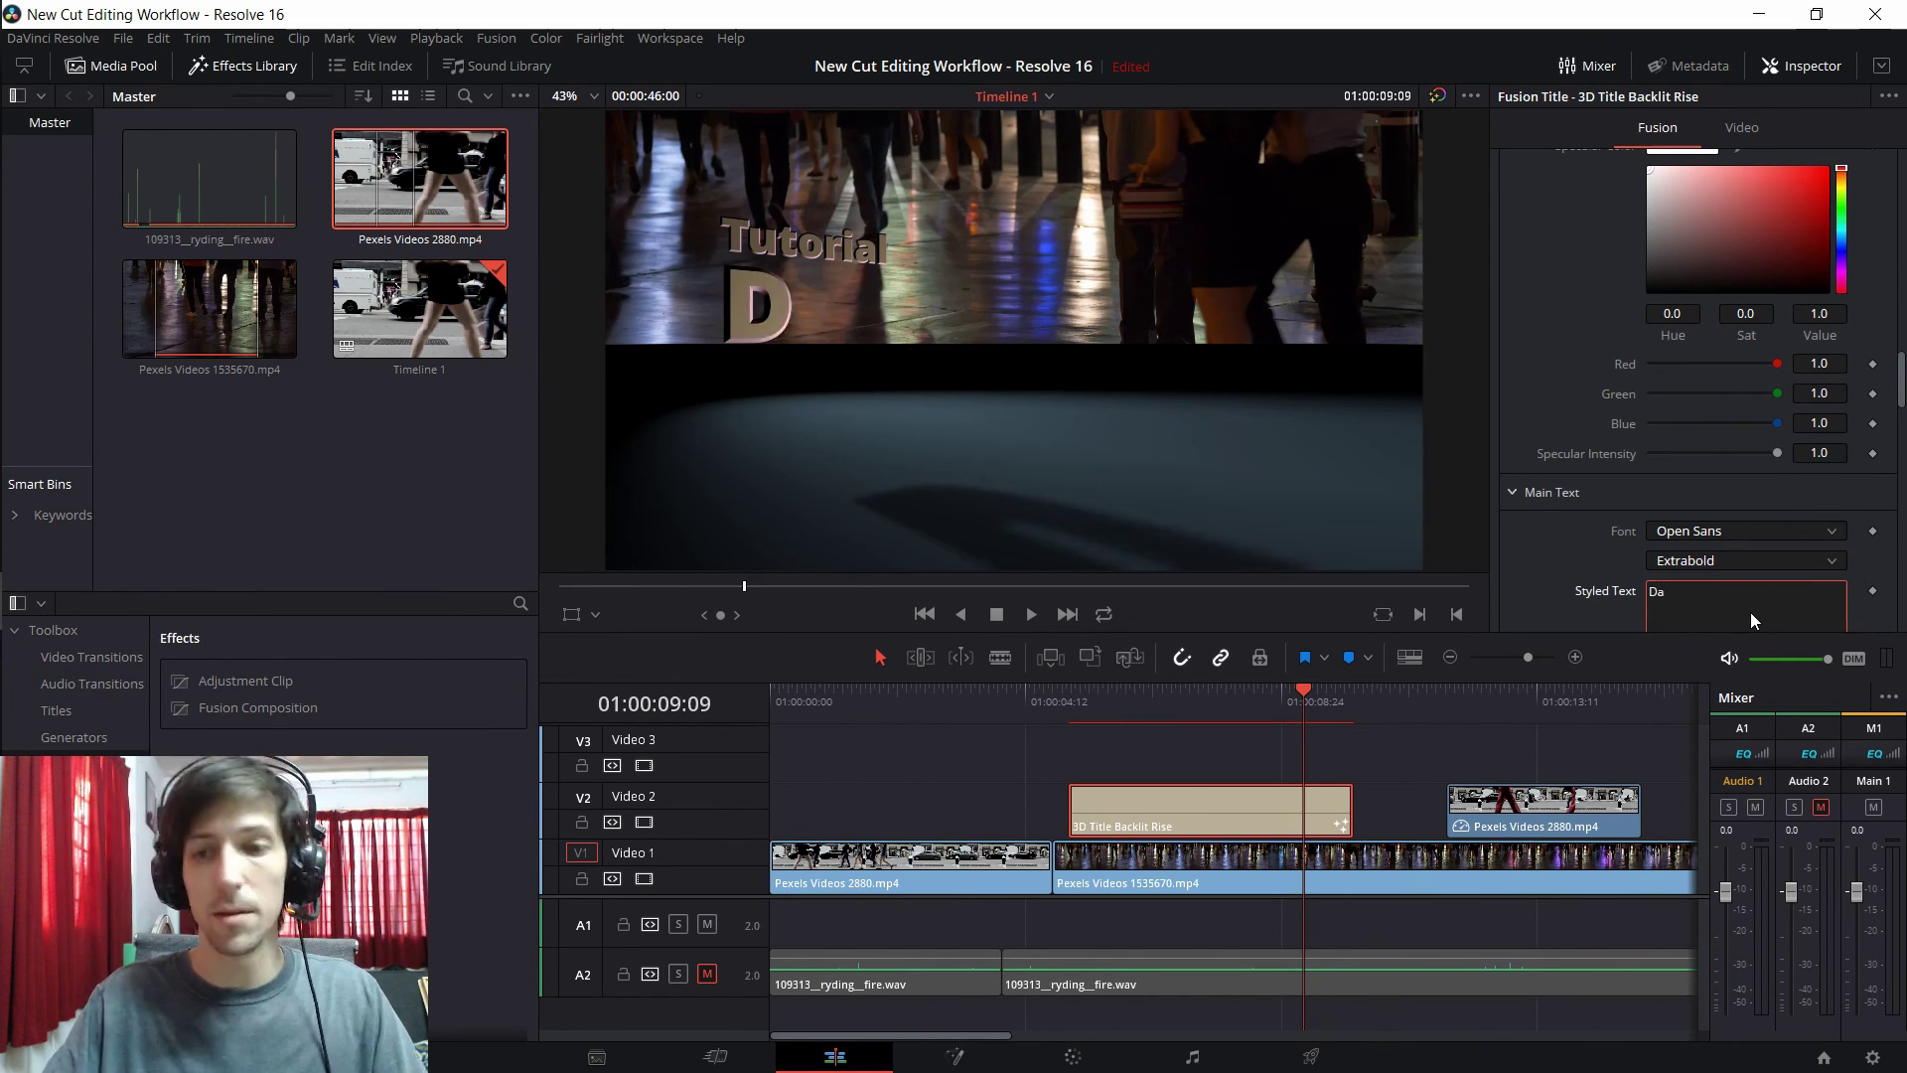
type("vinci Resolve 16")
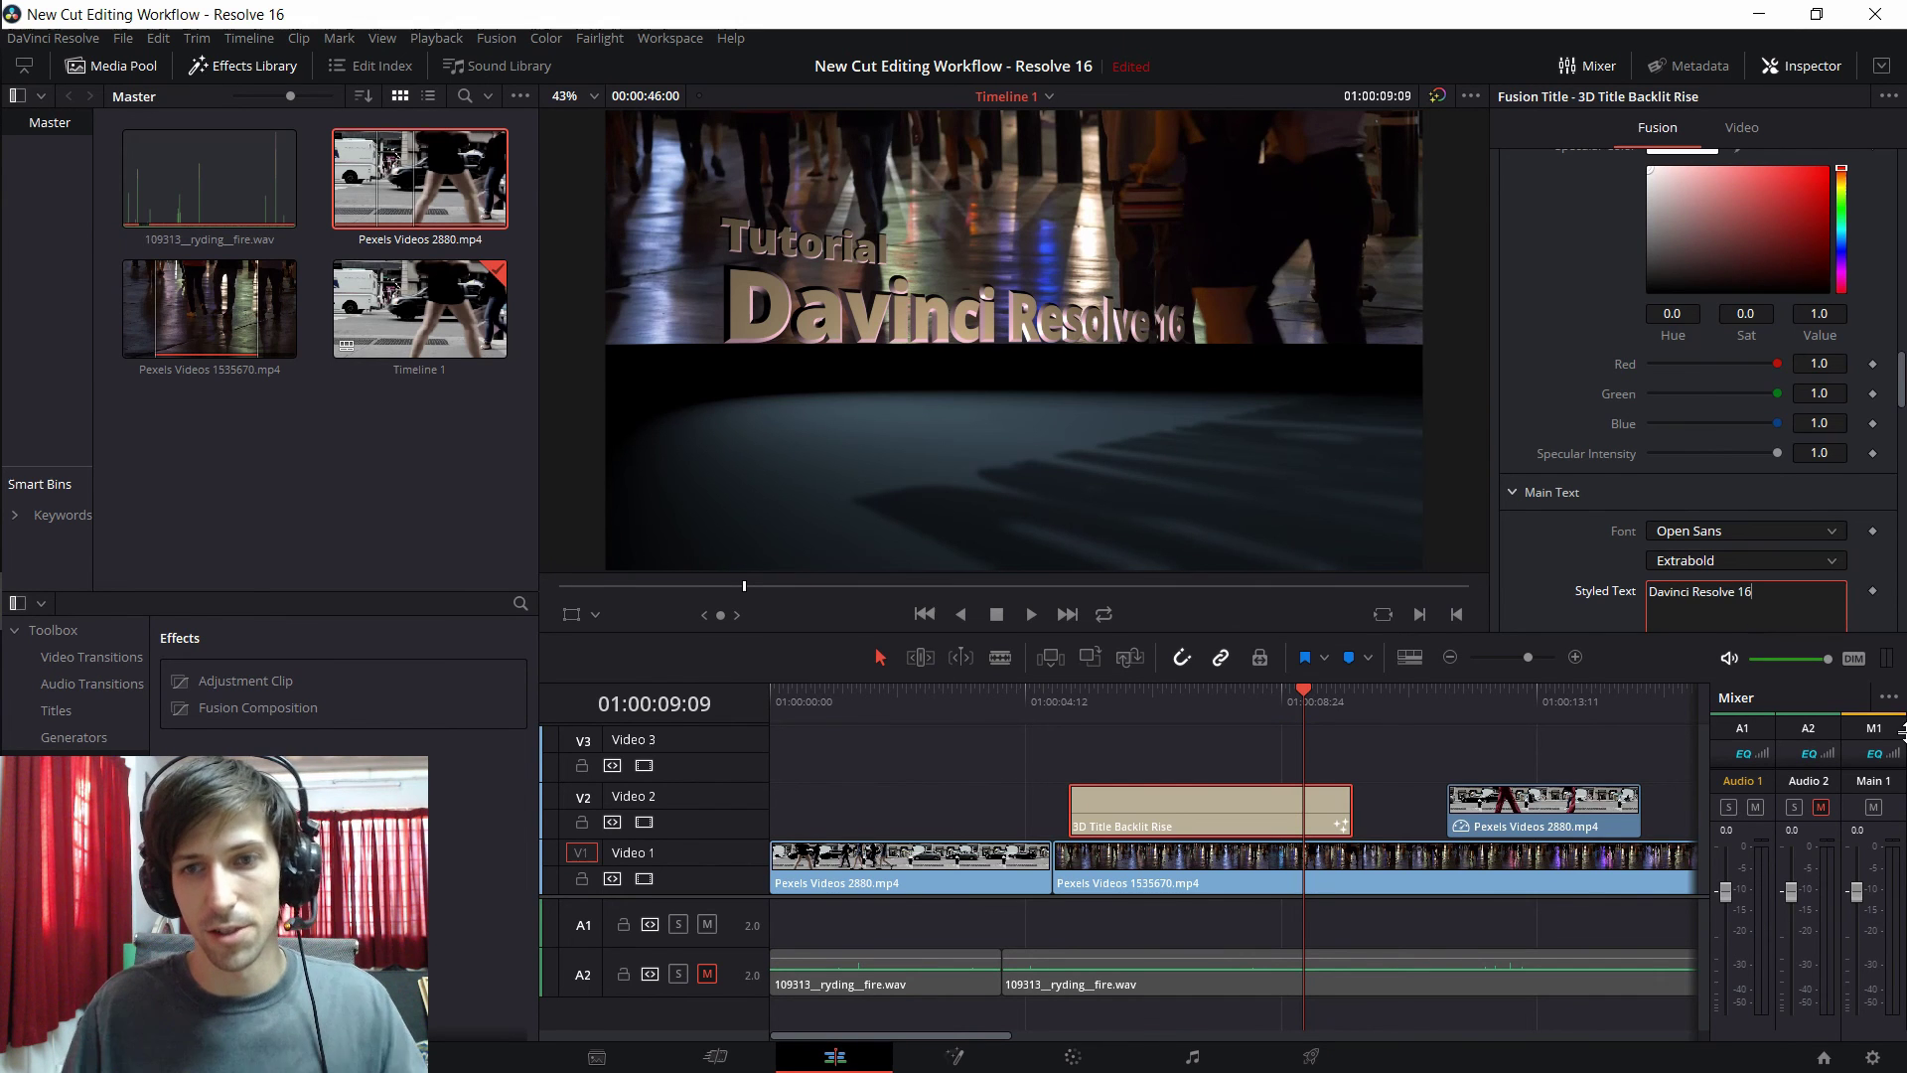
left_click(1325, 812)
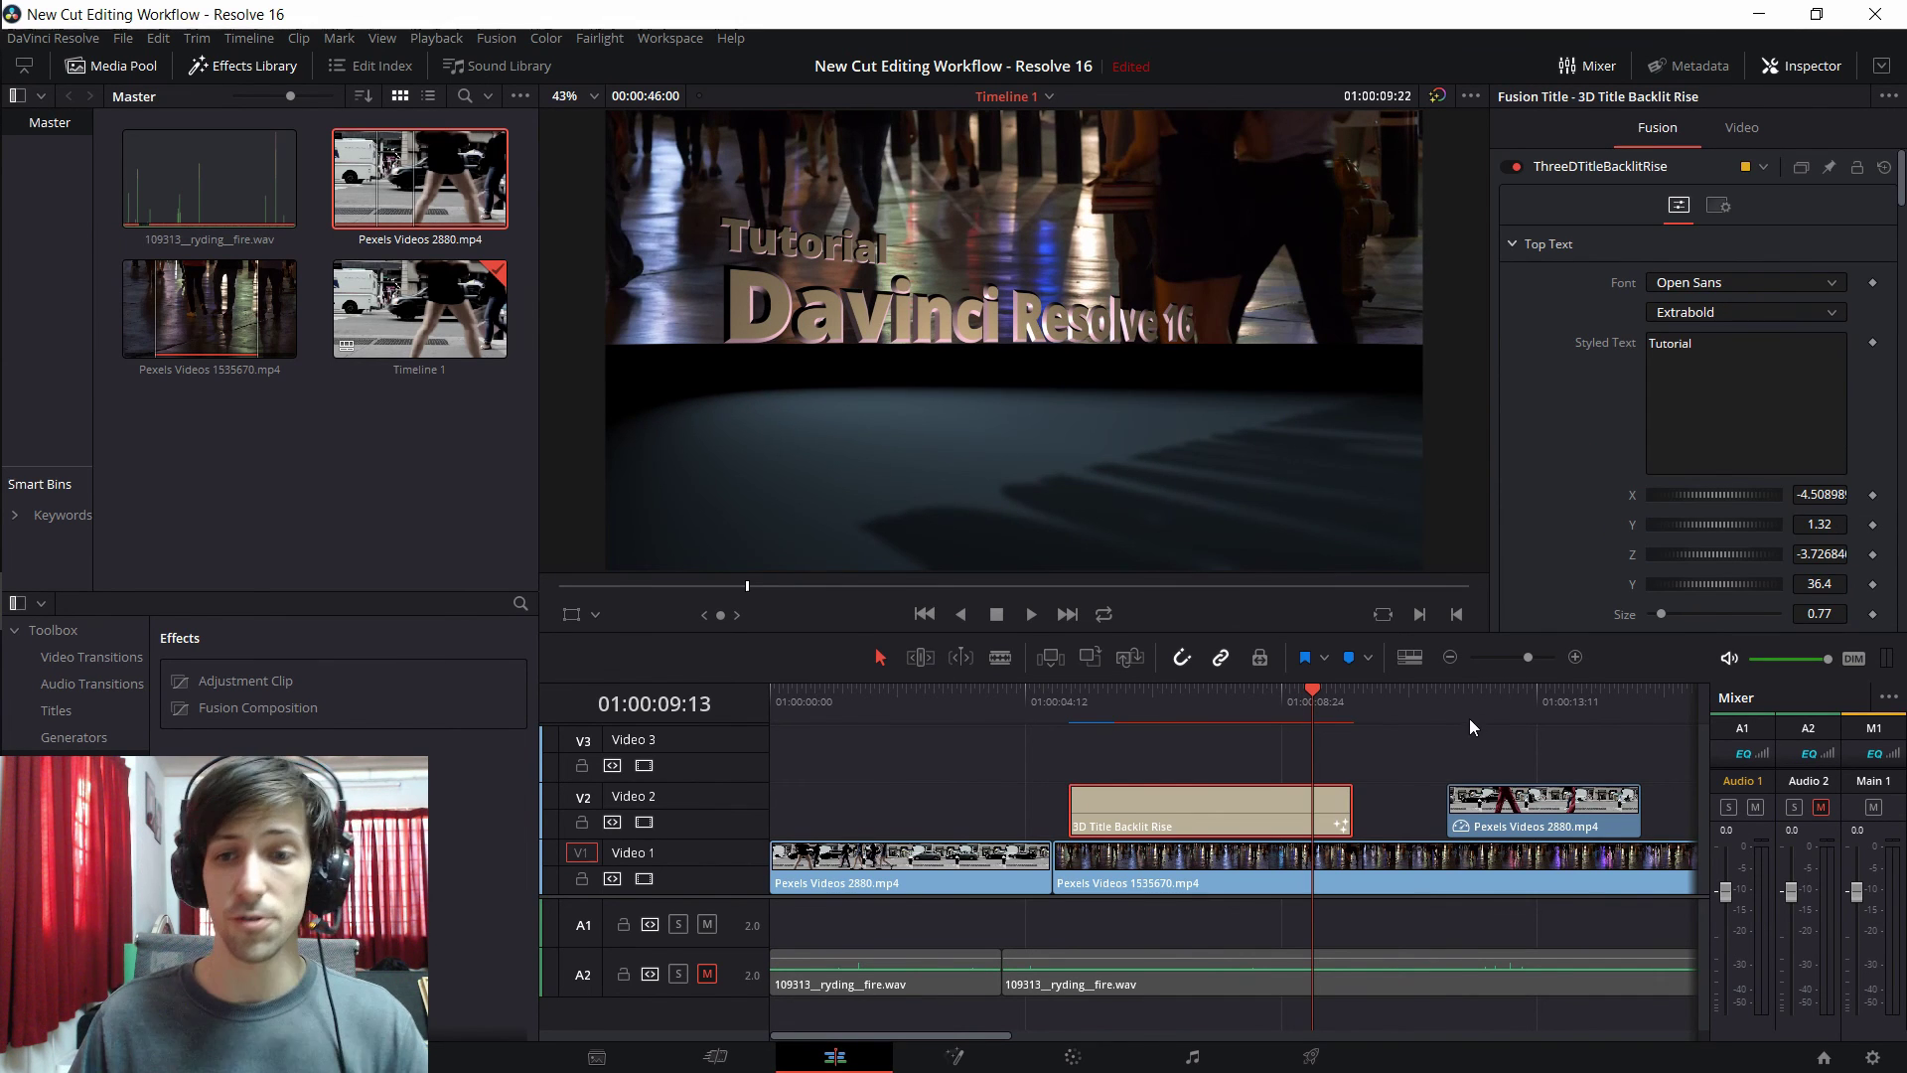
- Select the sped-up street overlay clip on V2 and return to the Cut page
mouse_move(1469, 718)
left_mouse_down()
mouse_move(1410, 719)
mouse_move(1472, 735)
left_mouse_up()
left_click(1515, 833)
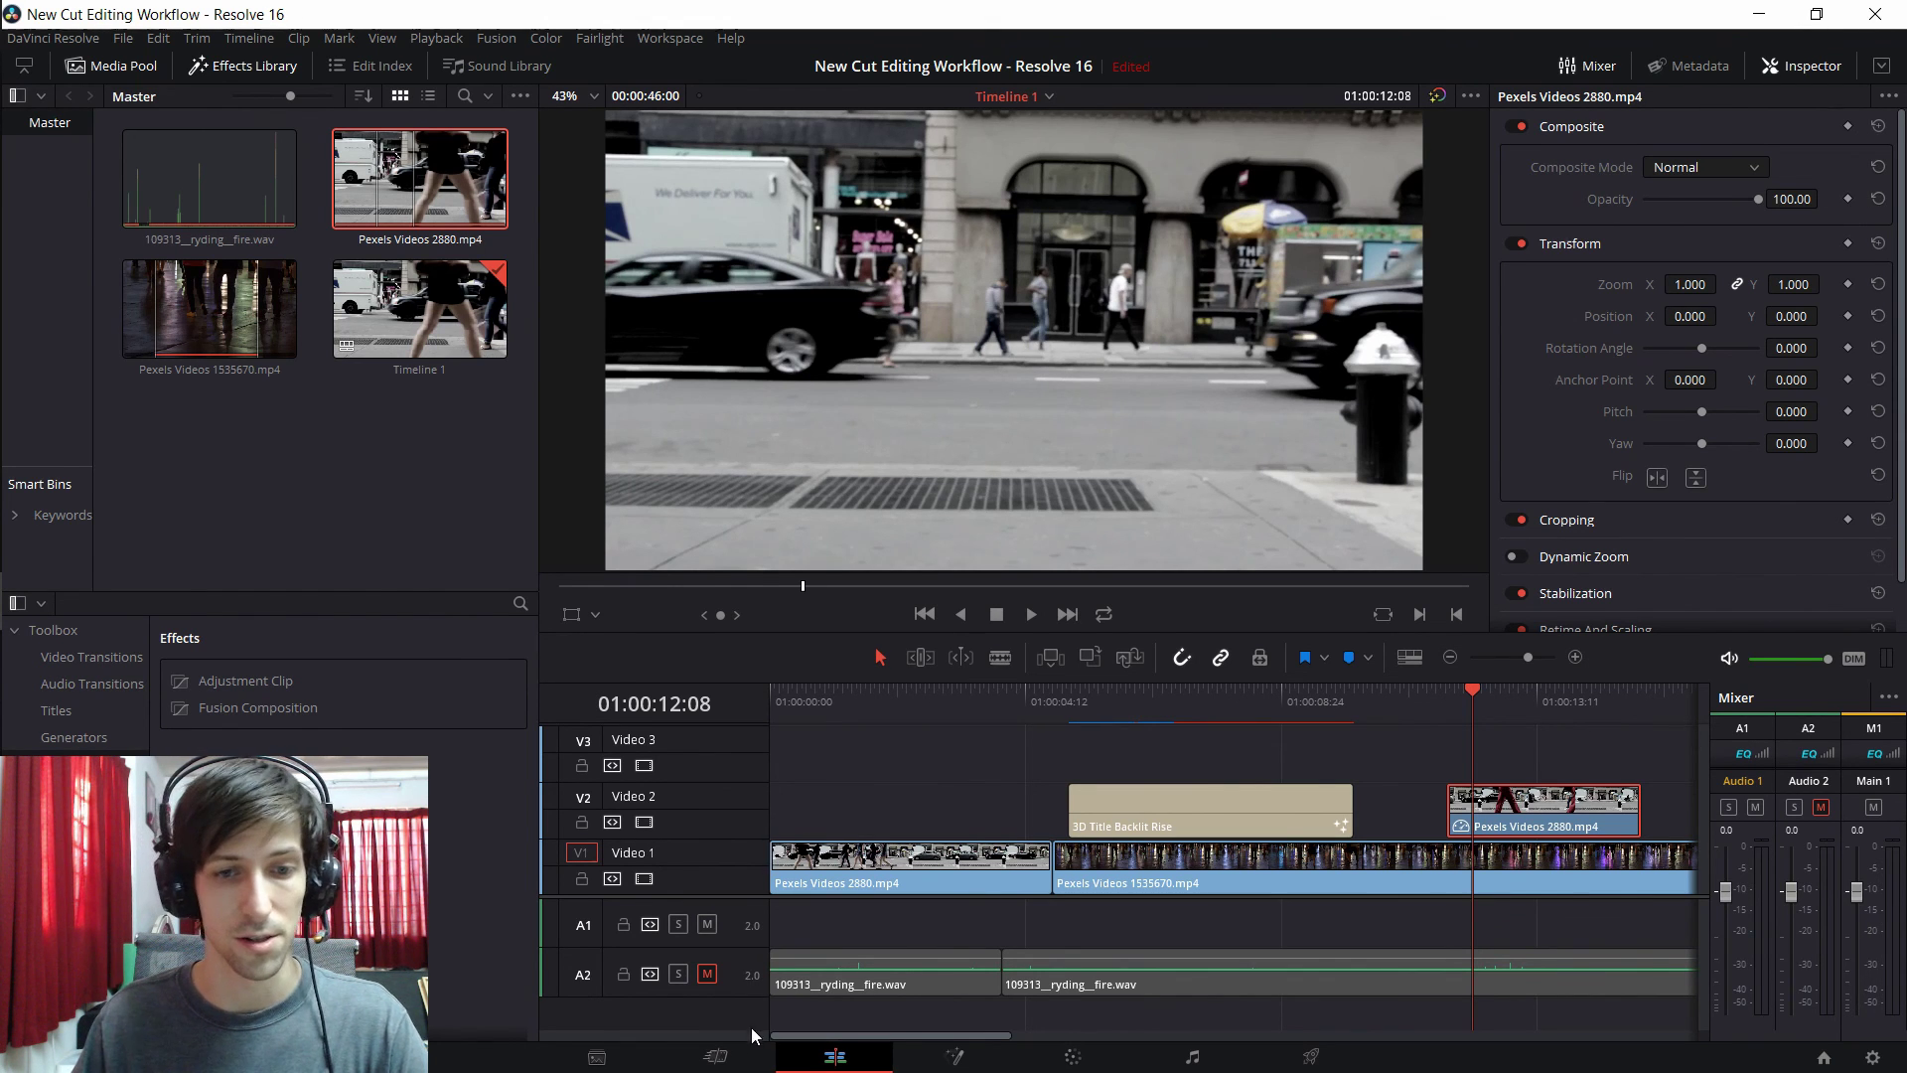
left_click(736, 1063)
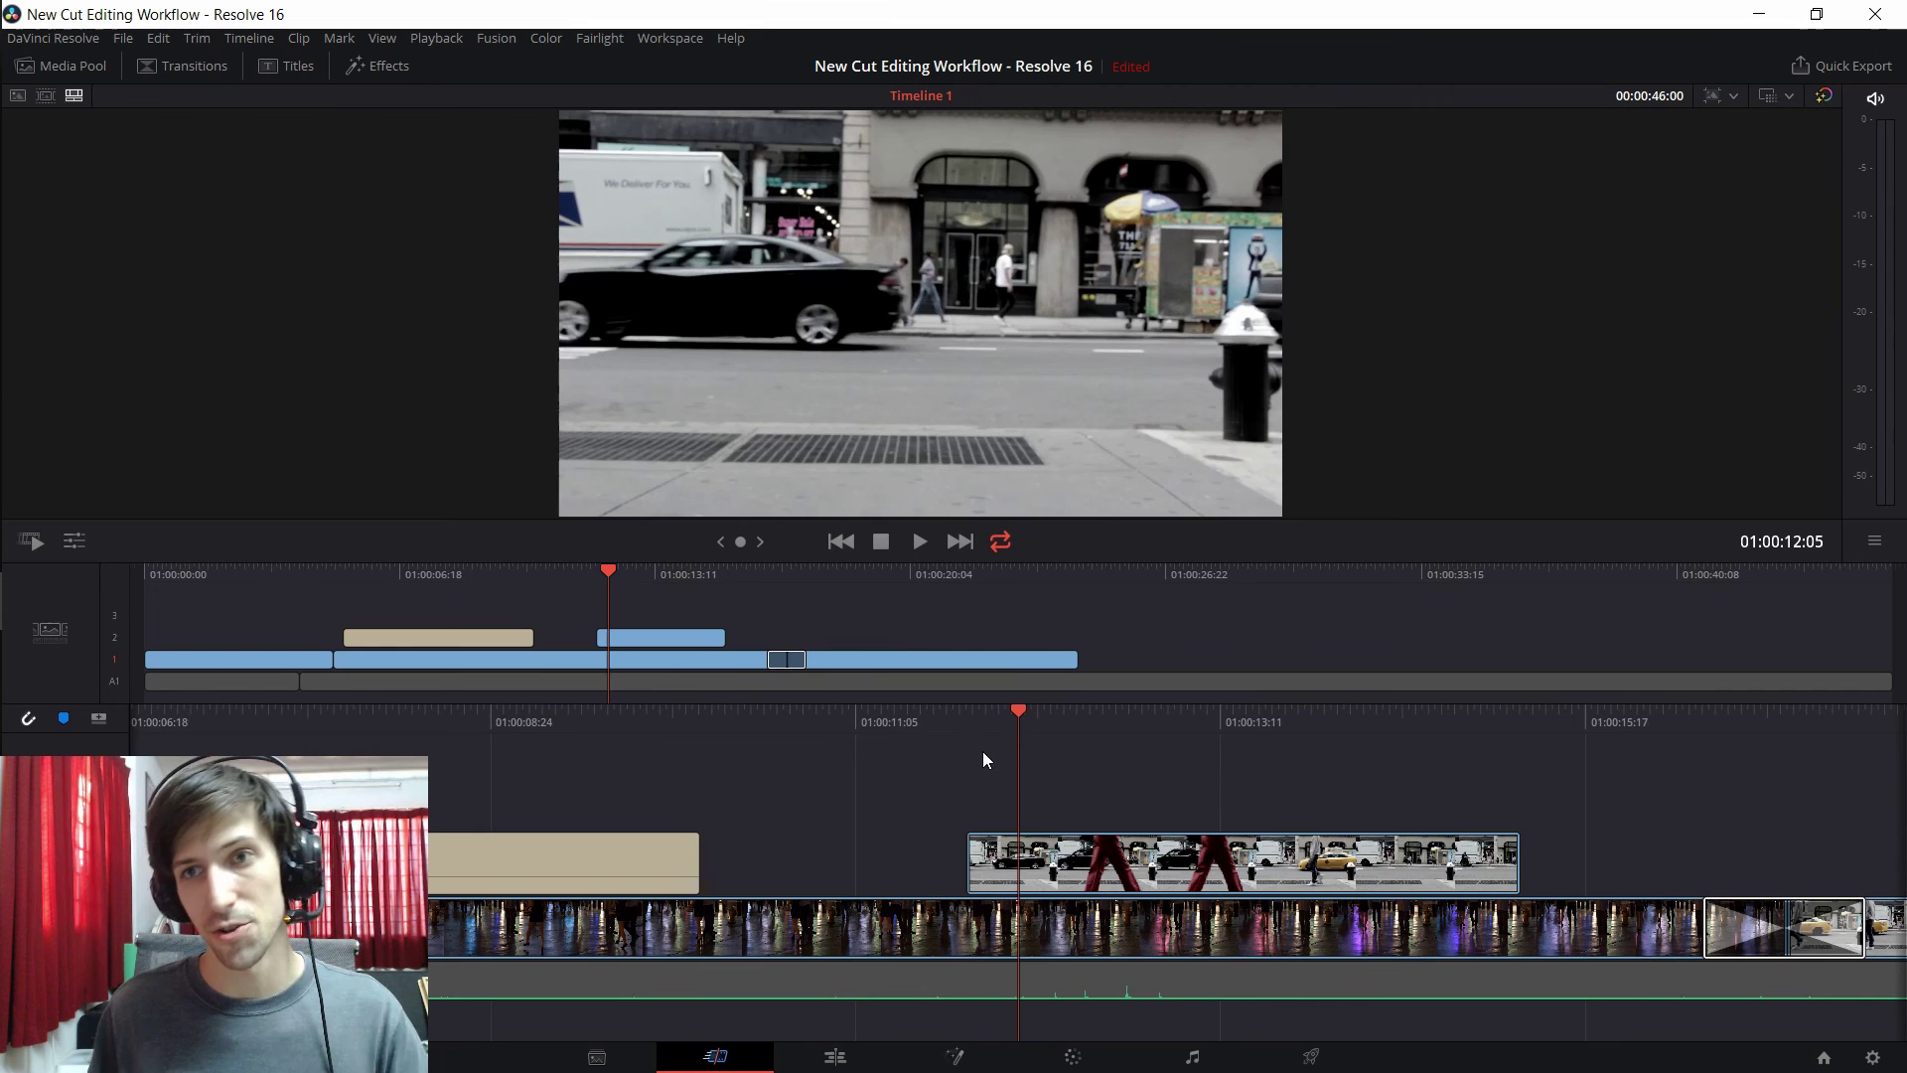
key("Left")
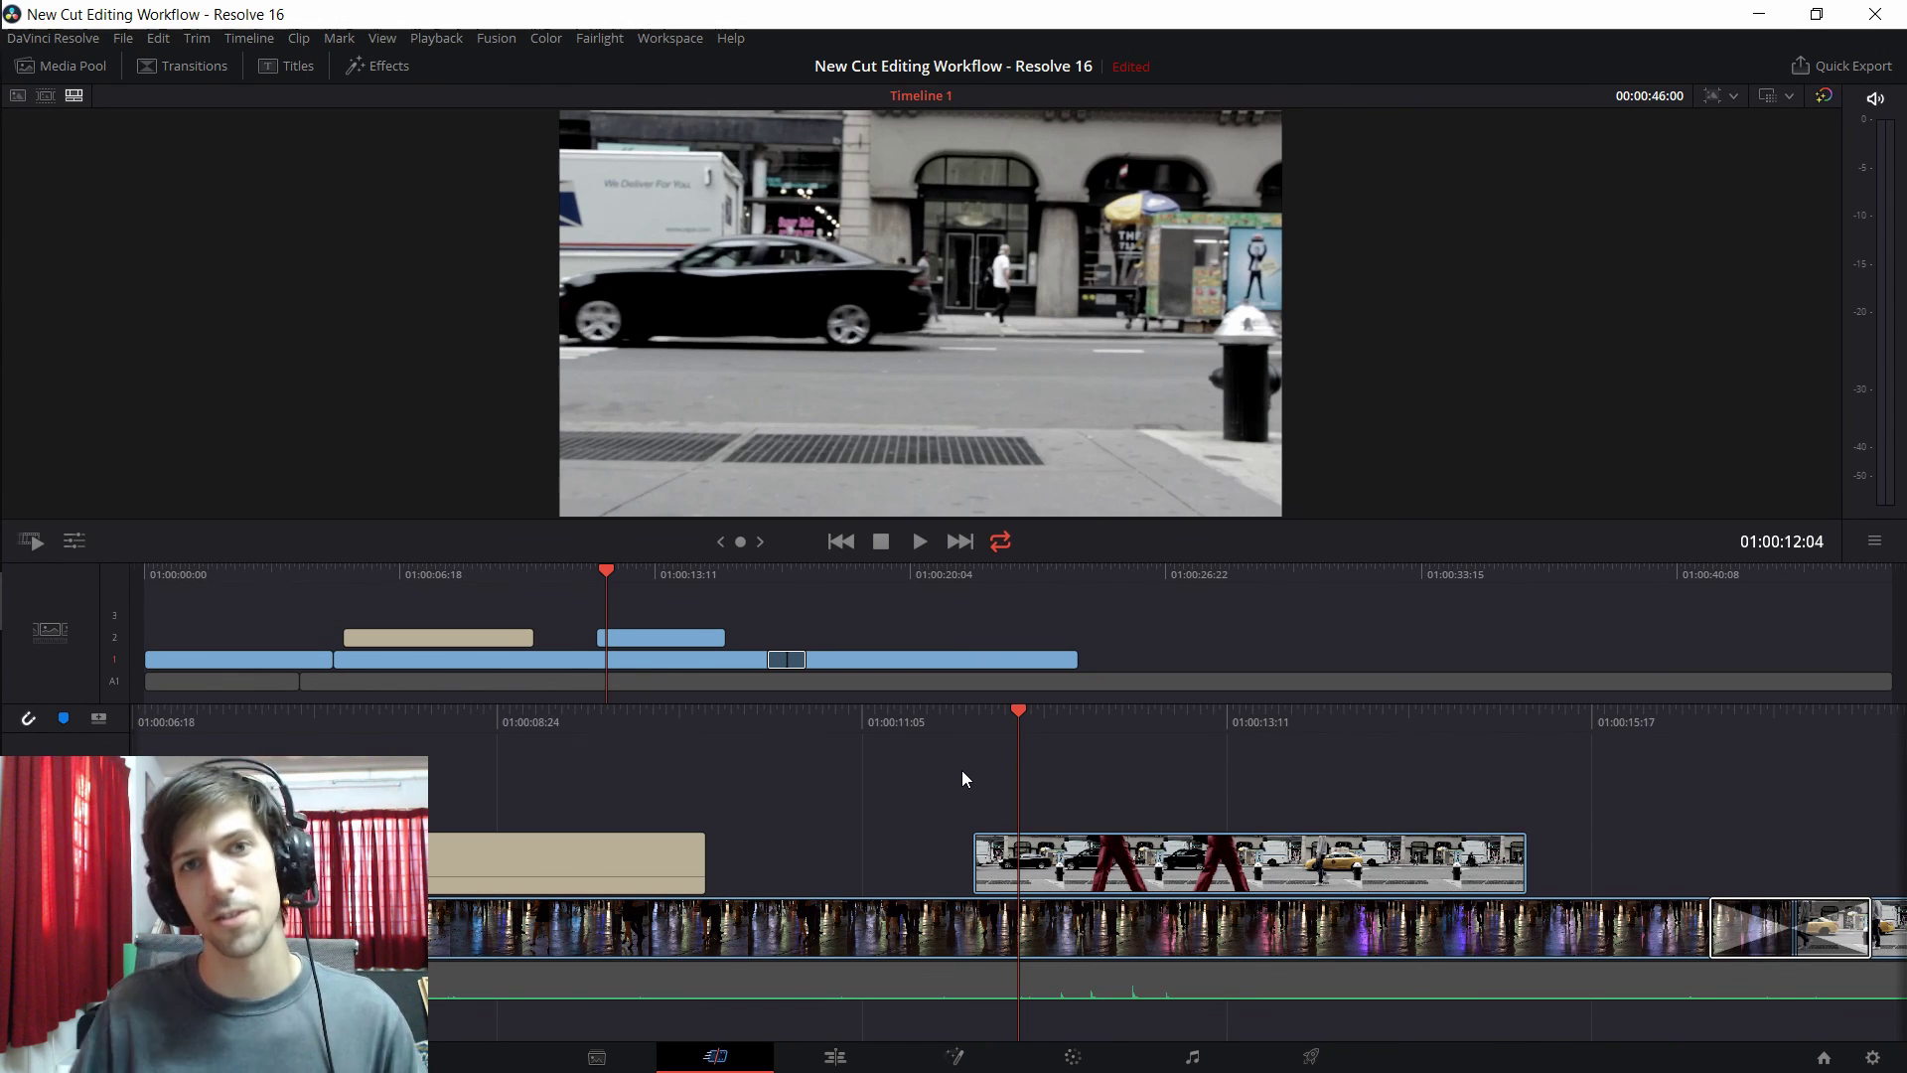
left_click(835, 1056)
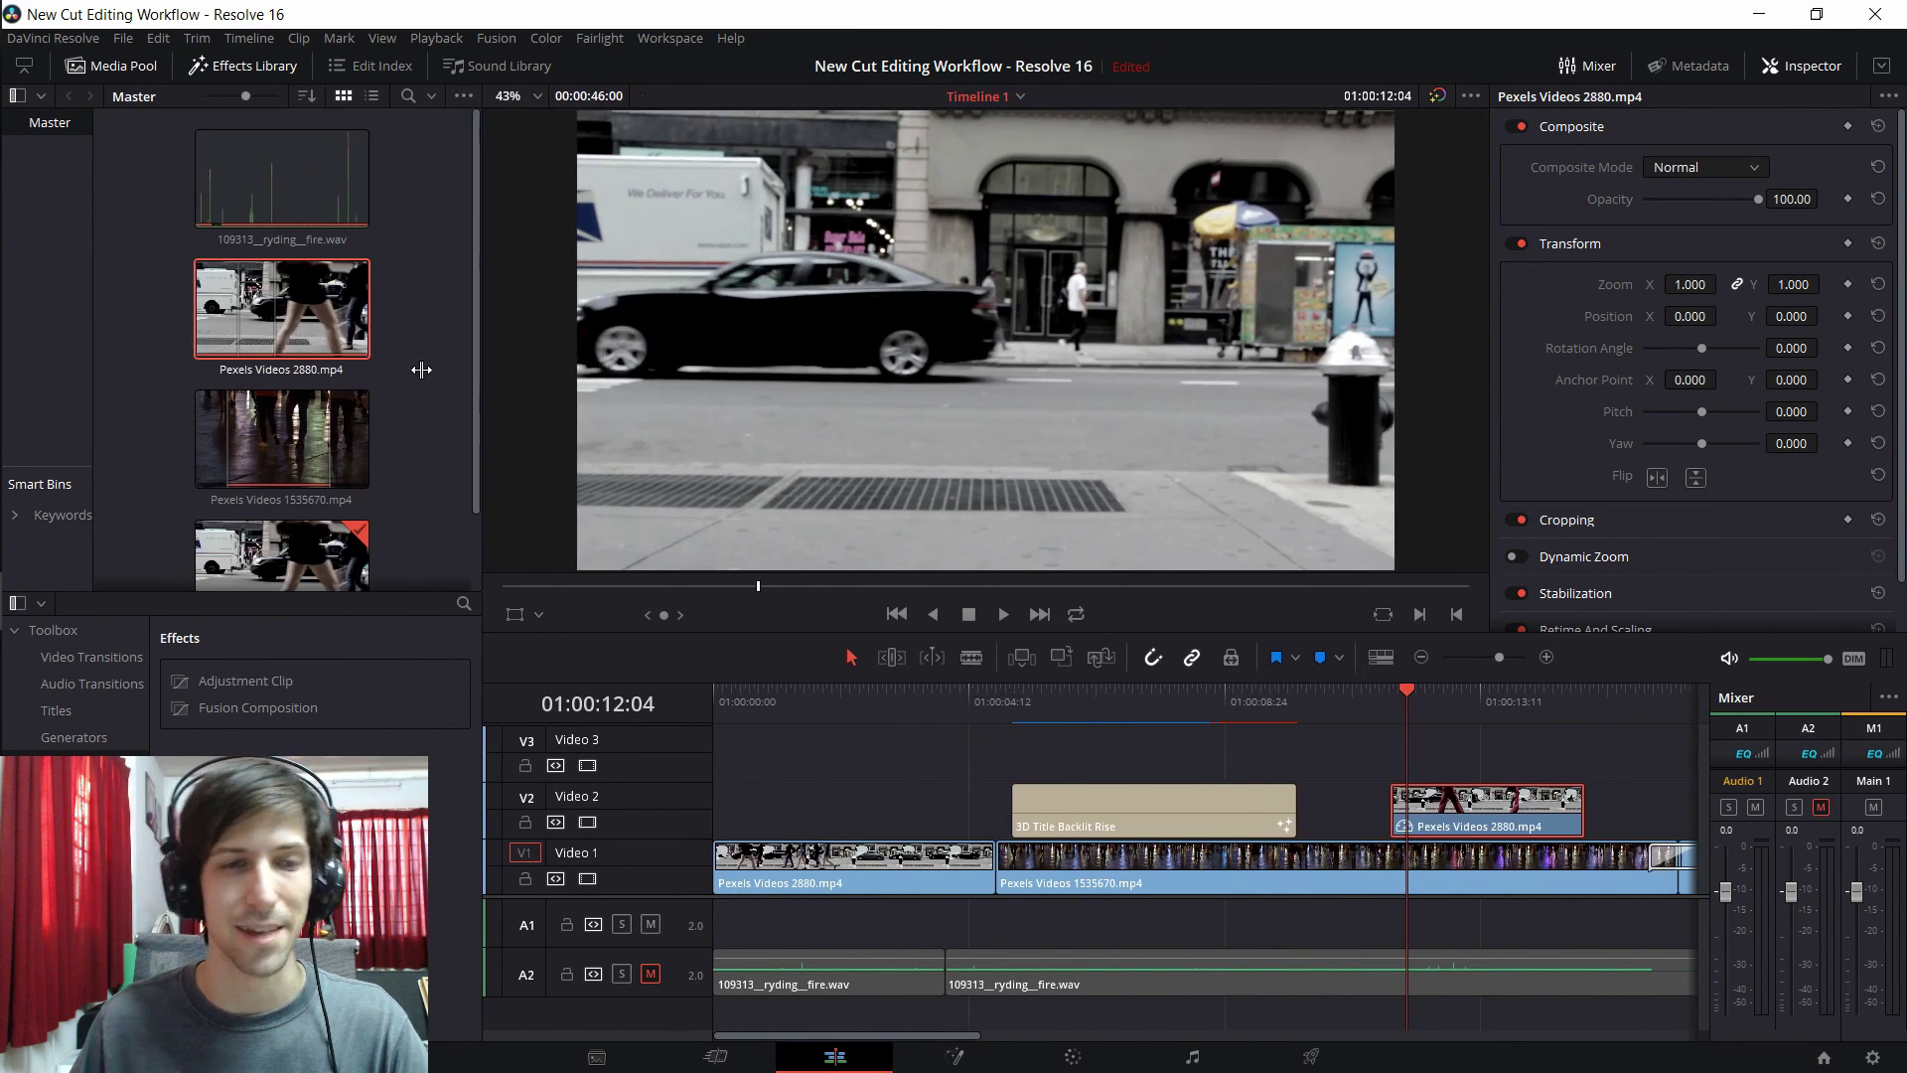
key("shift+3")
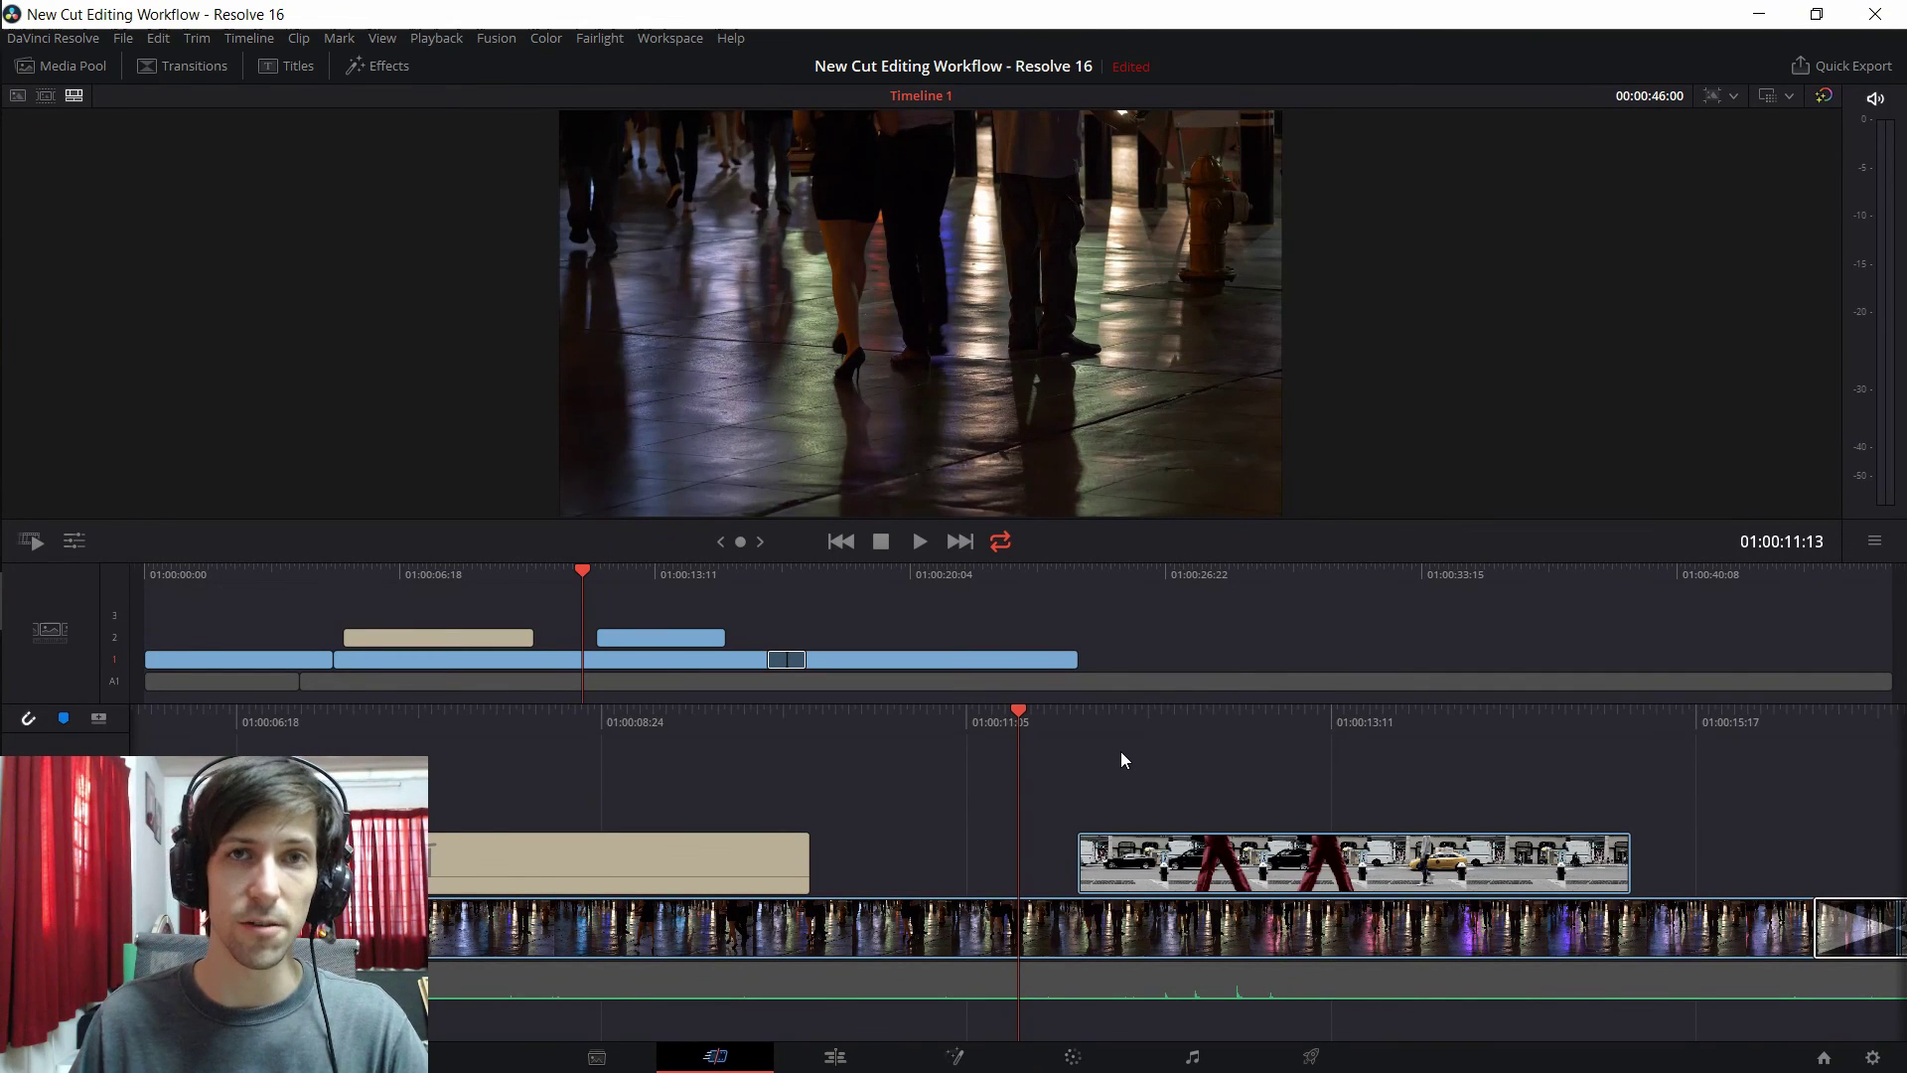